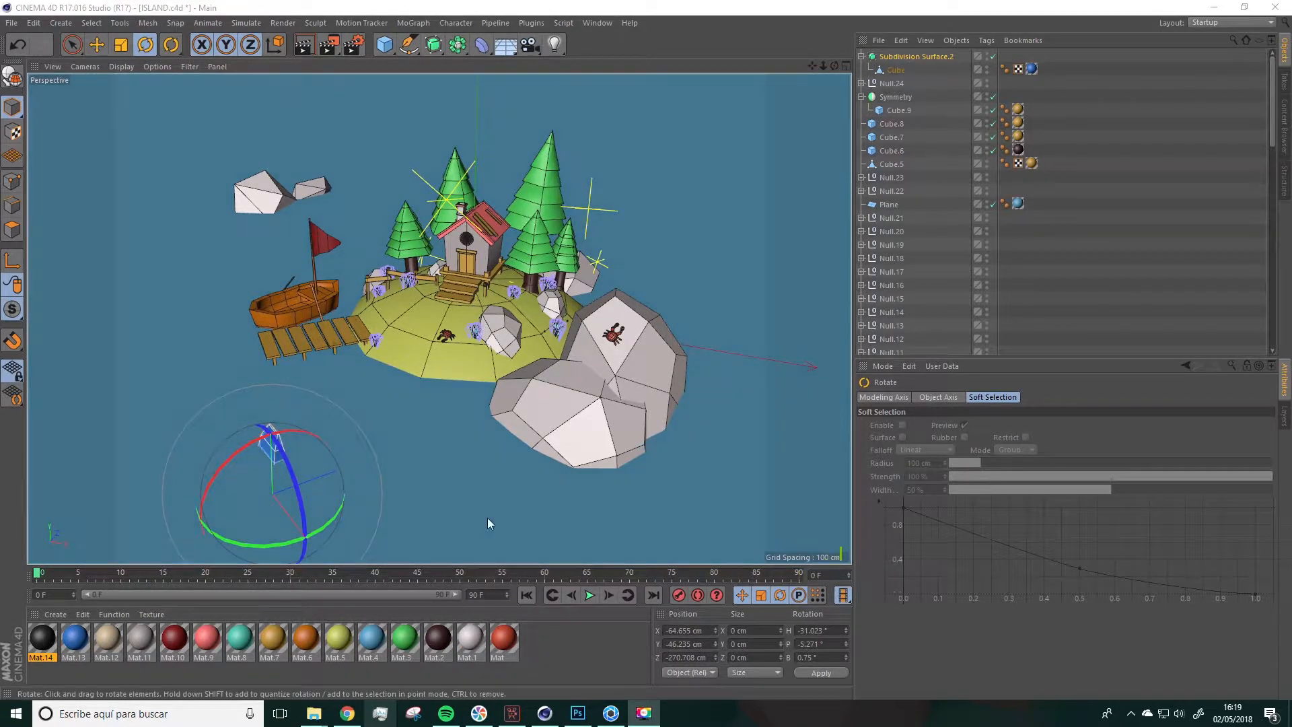
# Select Subdivision Surface.2 around the small cube object and check its editor and renderer subdivision levels
pyautogui.click(300, 474)
pyautogui.click(264, 451)
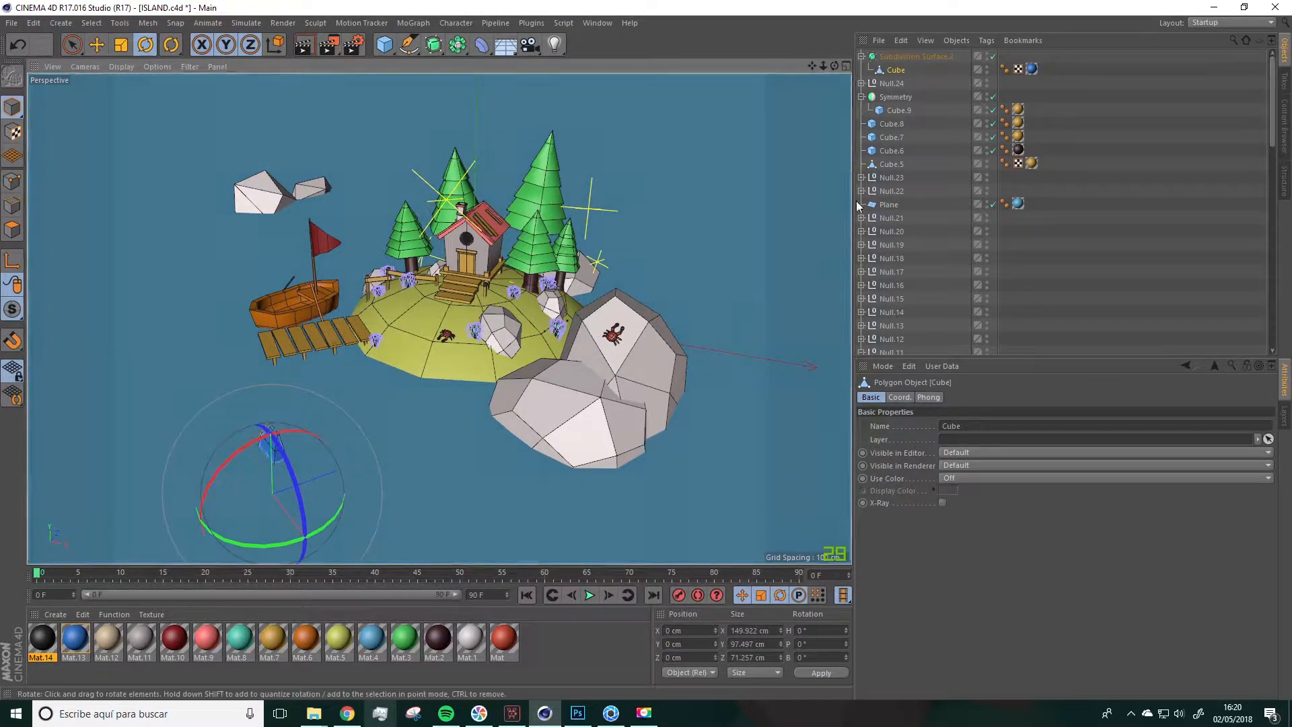
pyautogui.click(915, 56)
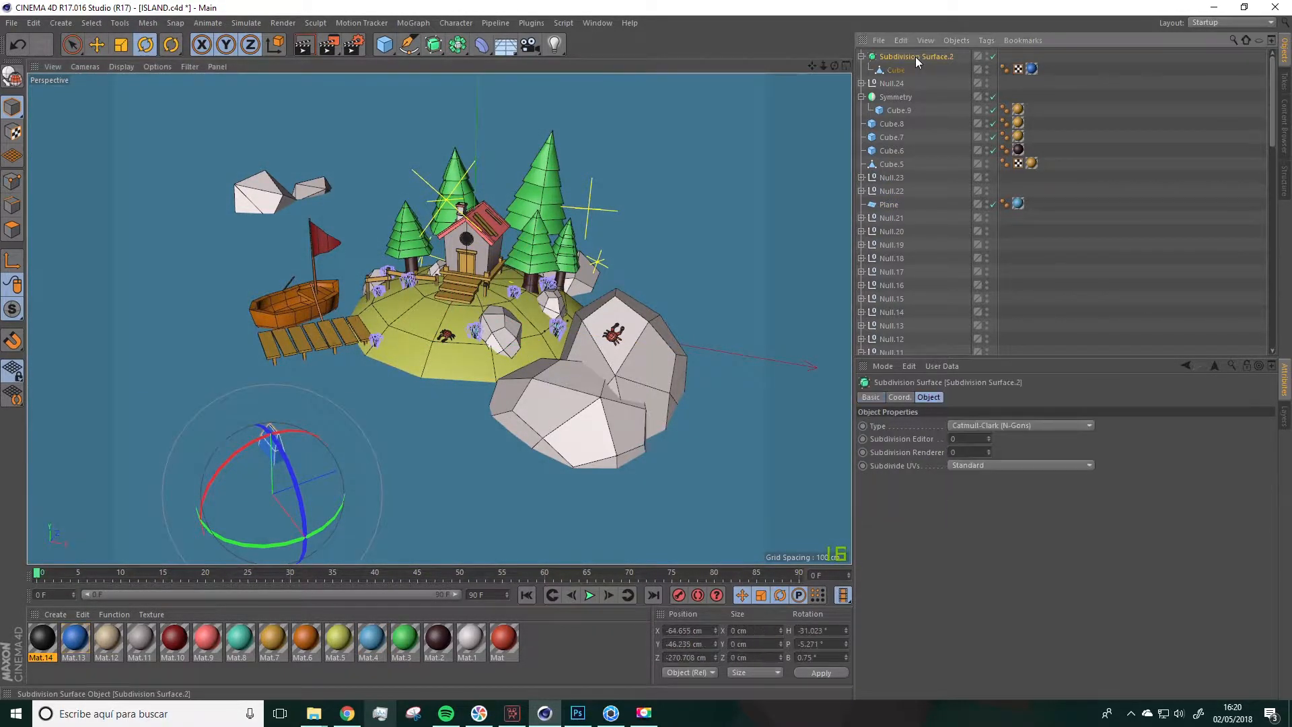
pyautogui.doubleClick(962, 440)
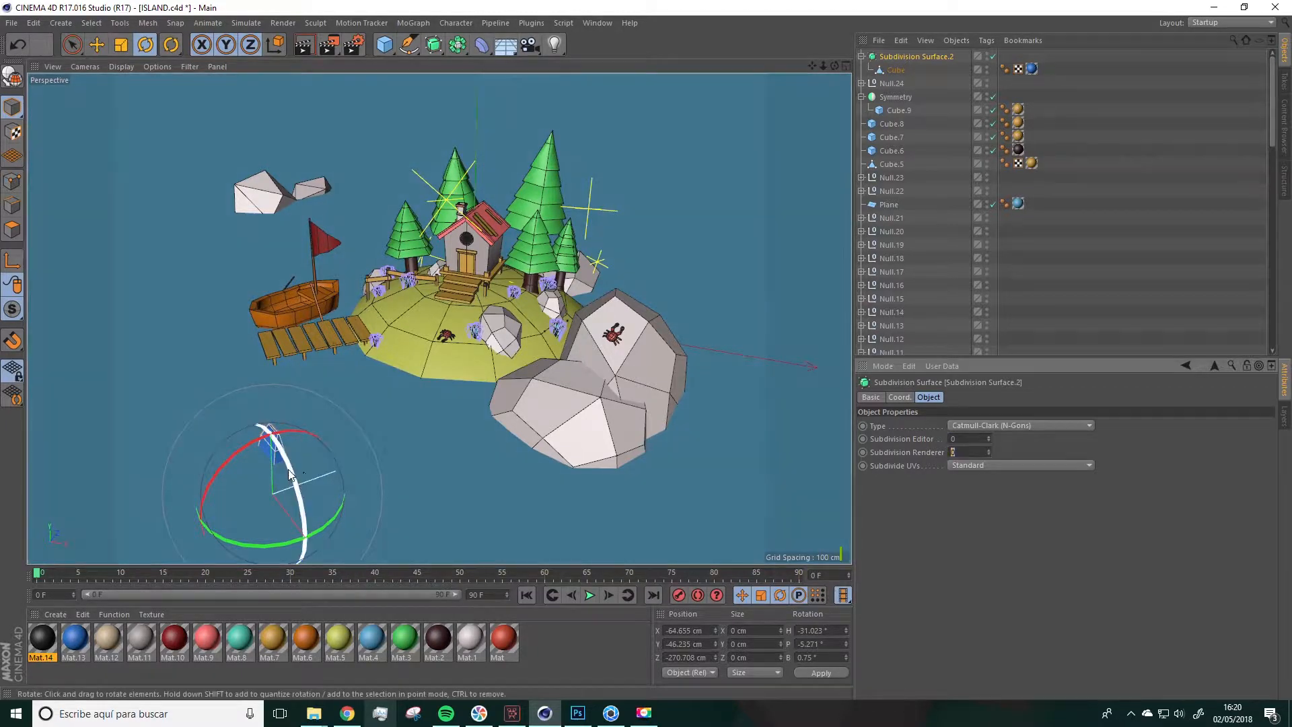
pyautogui.click(11, 23)
pyautogui.moveTo(50, 269)
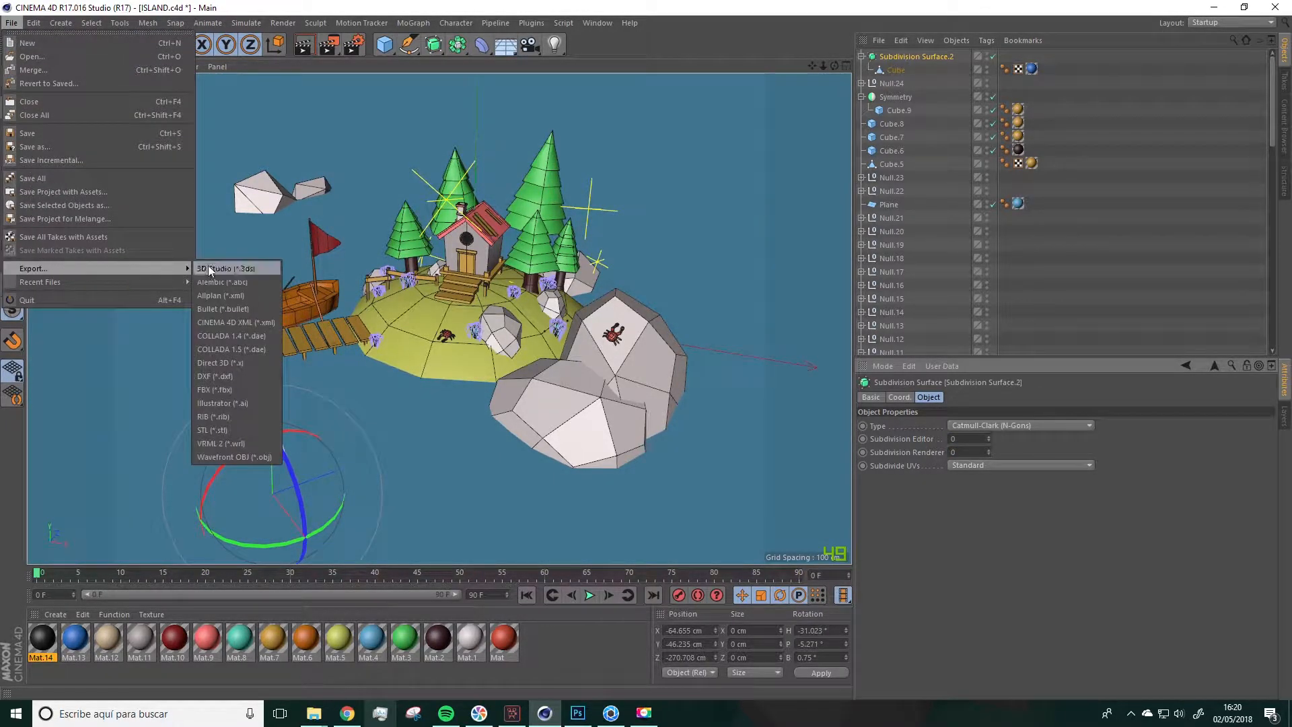
pyautogui.click(224, 388)
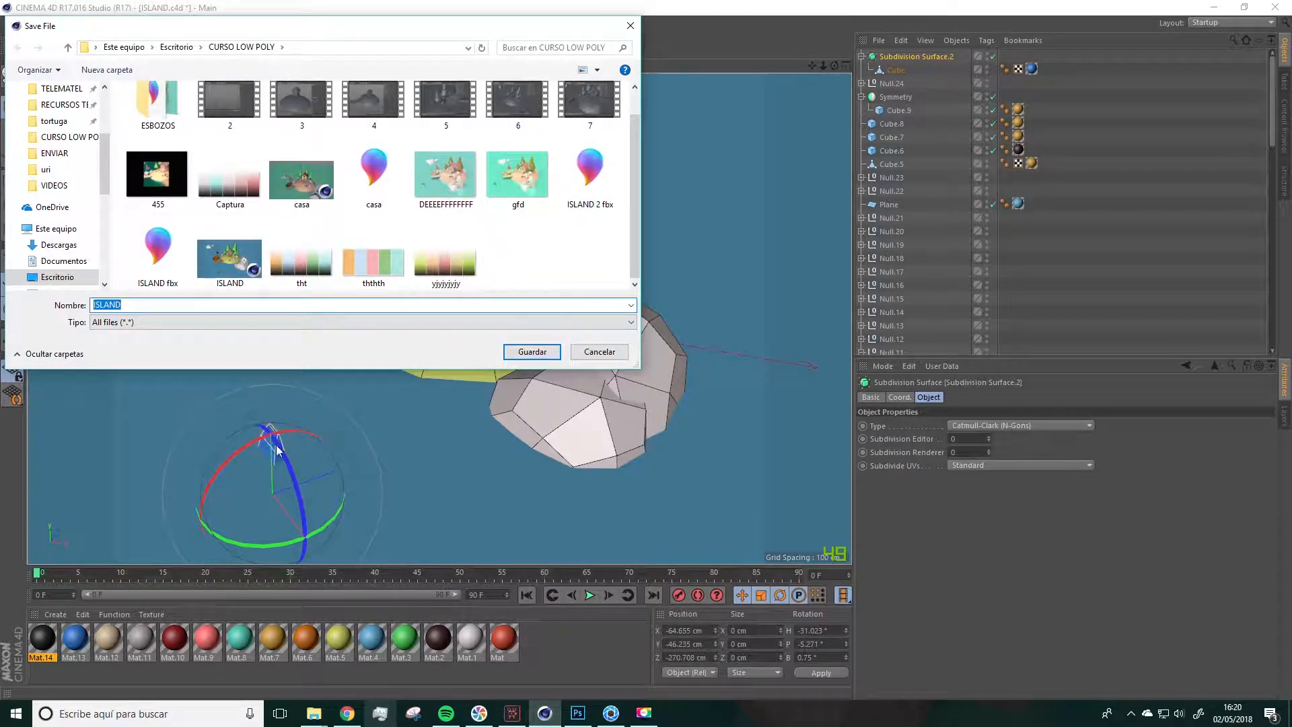
pyautogui.click(598, 352)
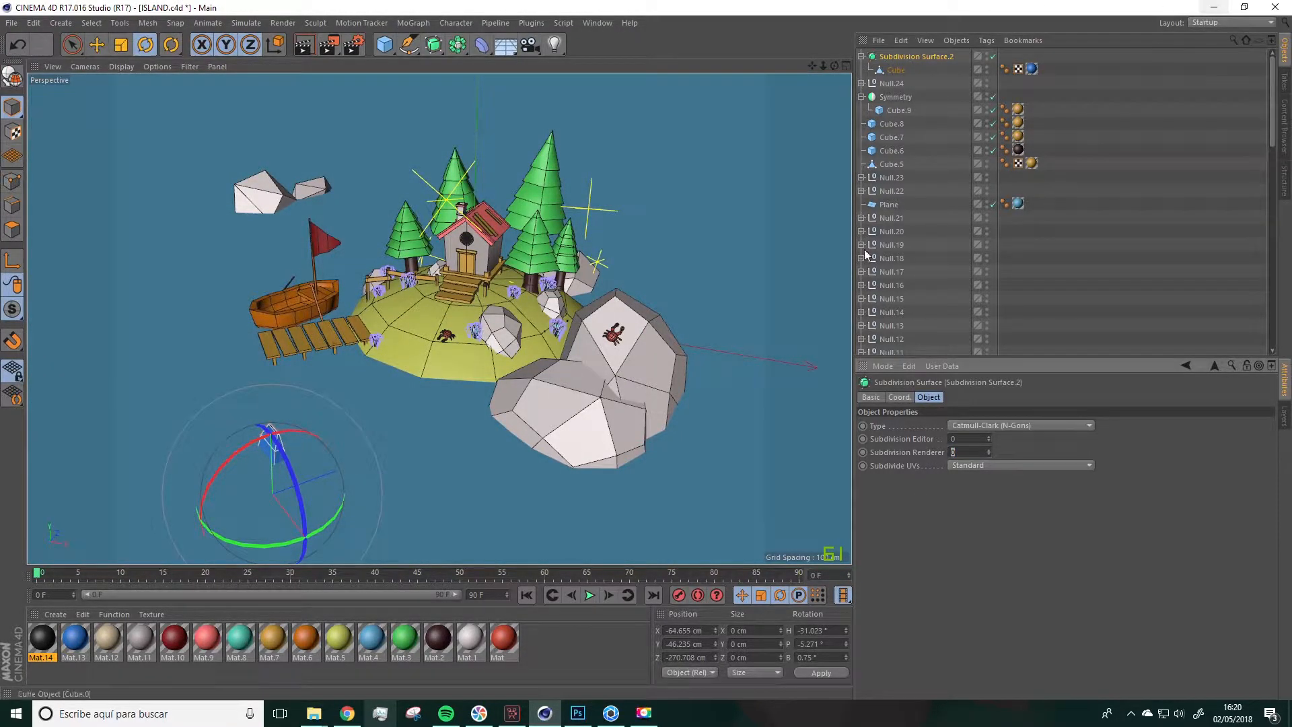
# Switch to Chrome and open the color scheme generator on coolors.co
pyautogui.click(348, 712)
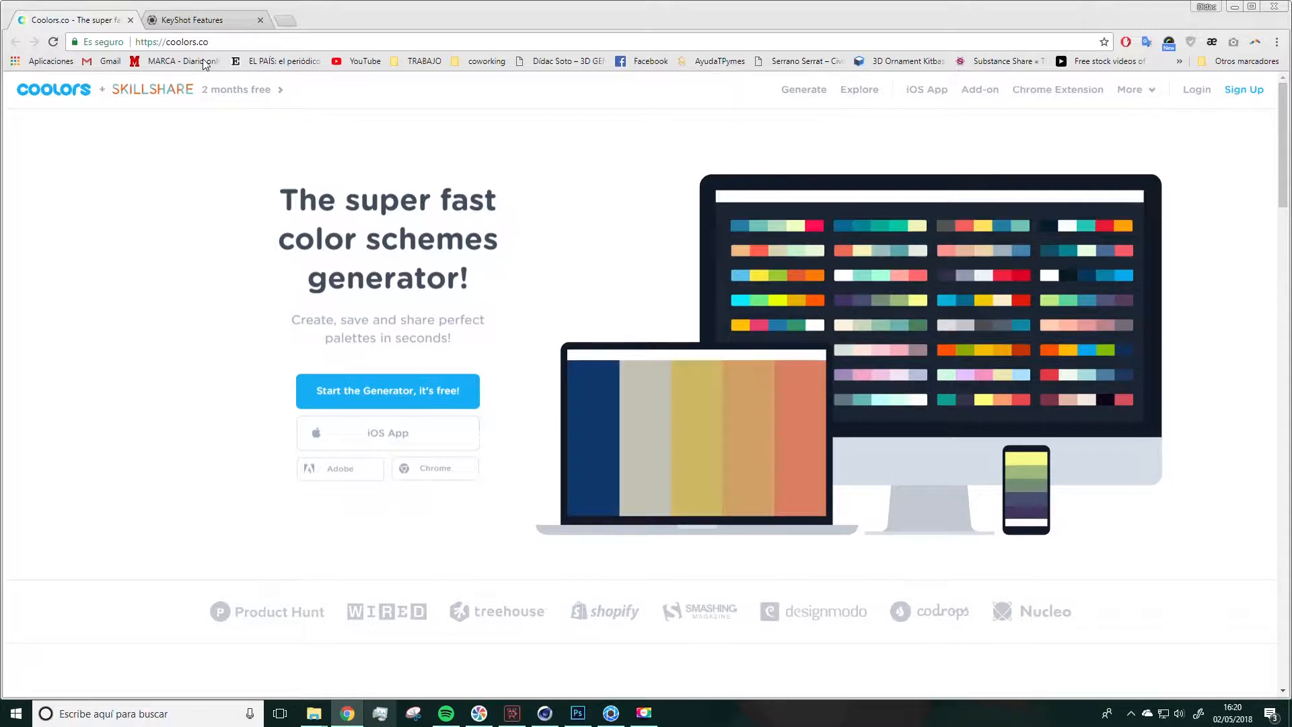
pyautogui.doubleClick(180, 42)
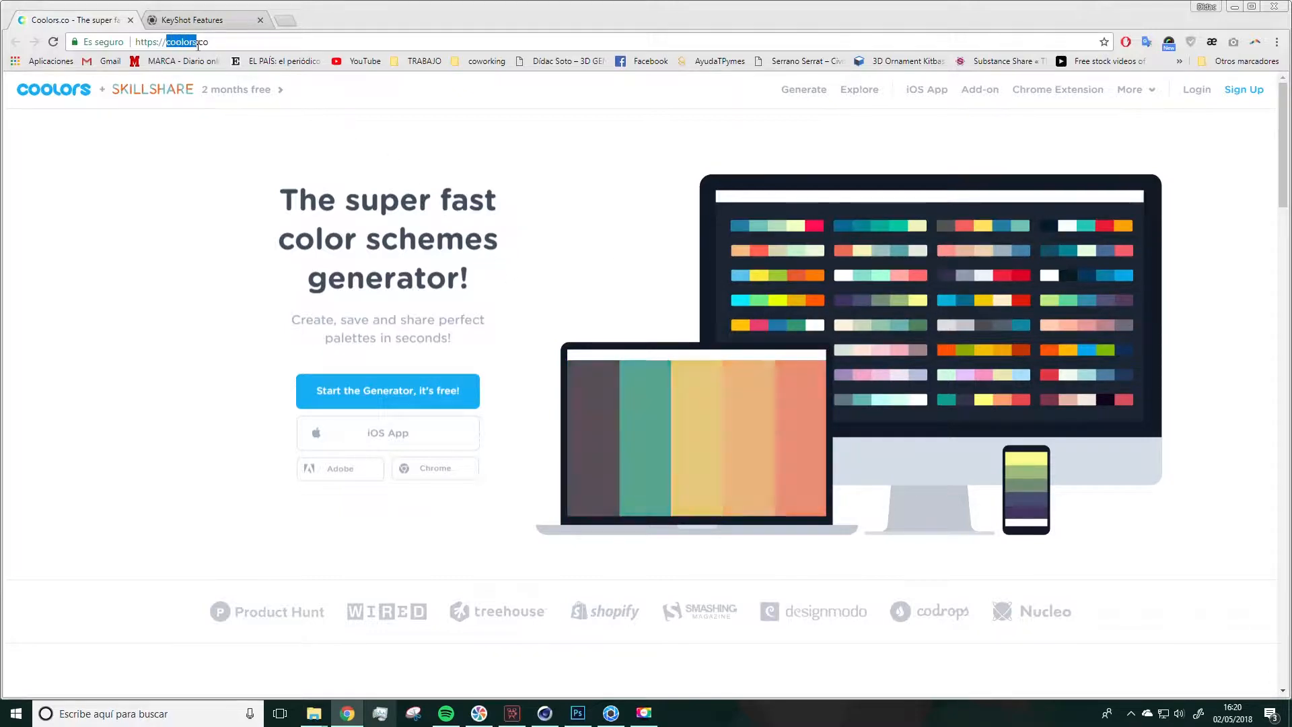
pyautogui.click(134, 289)
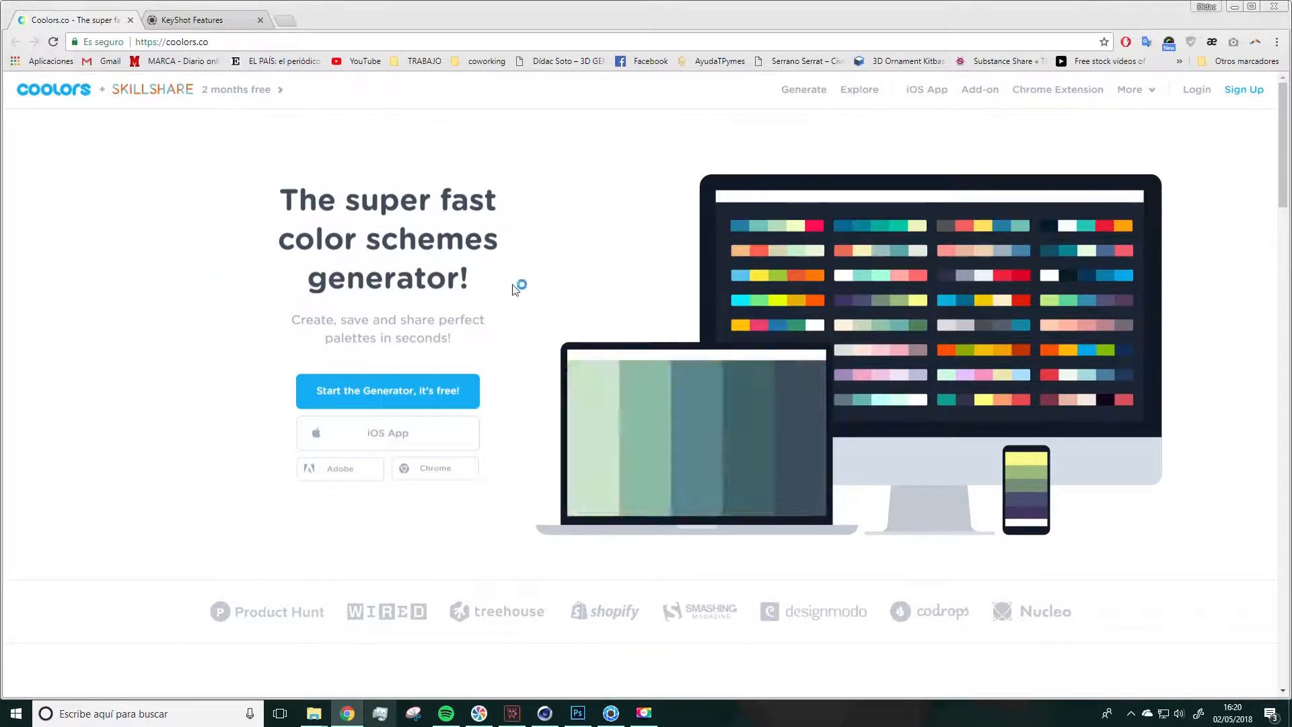
pyautogui.click(816, 97)
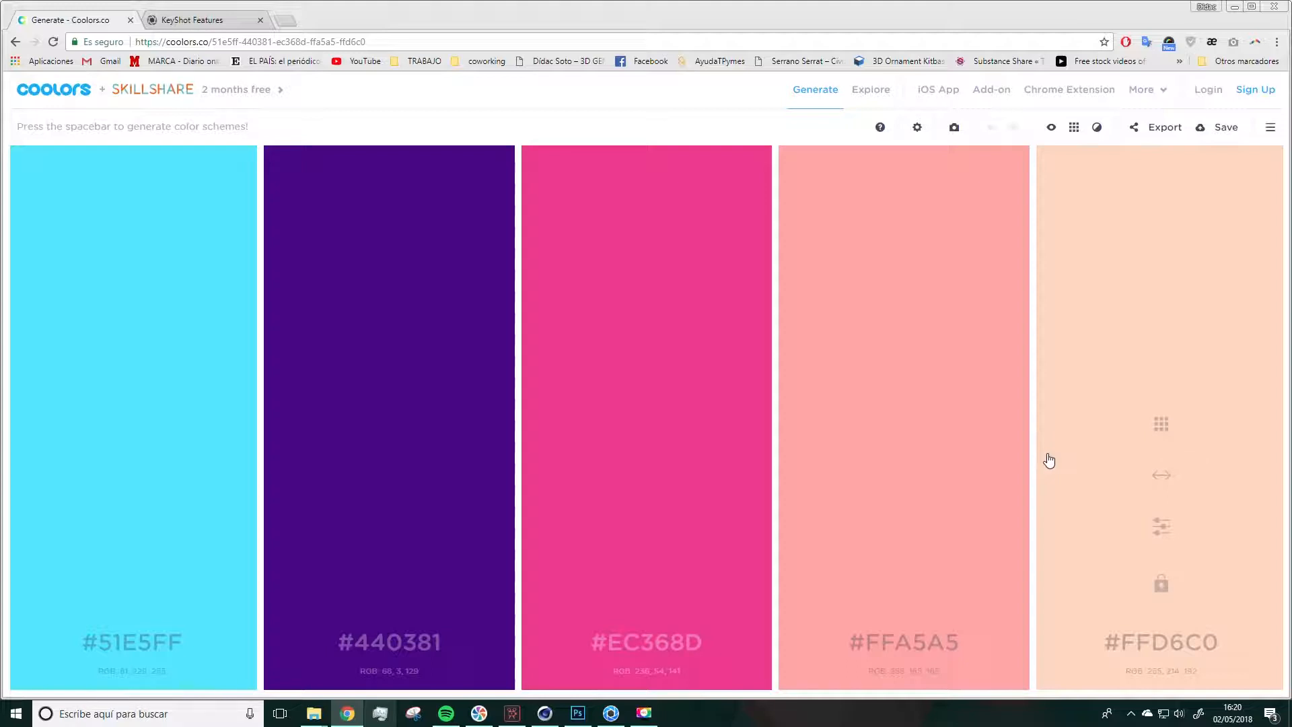
# Turn off isolation mode and enable Monochromatic in the generator settings
pyautogui.click(920, 130)
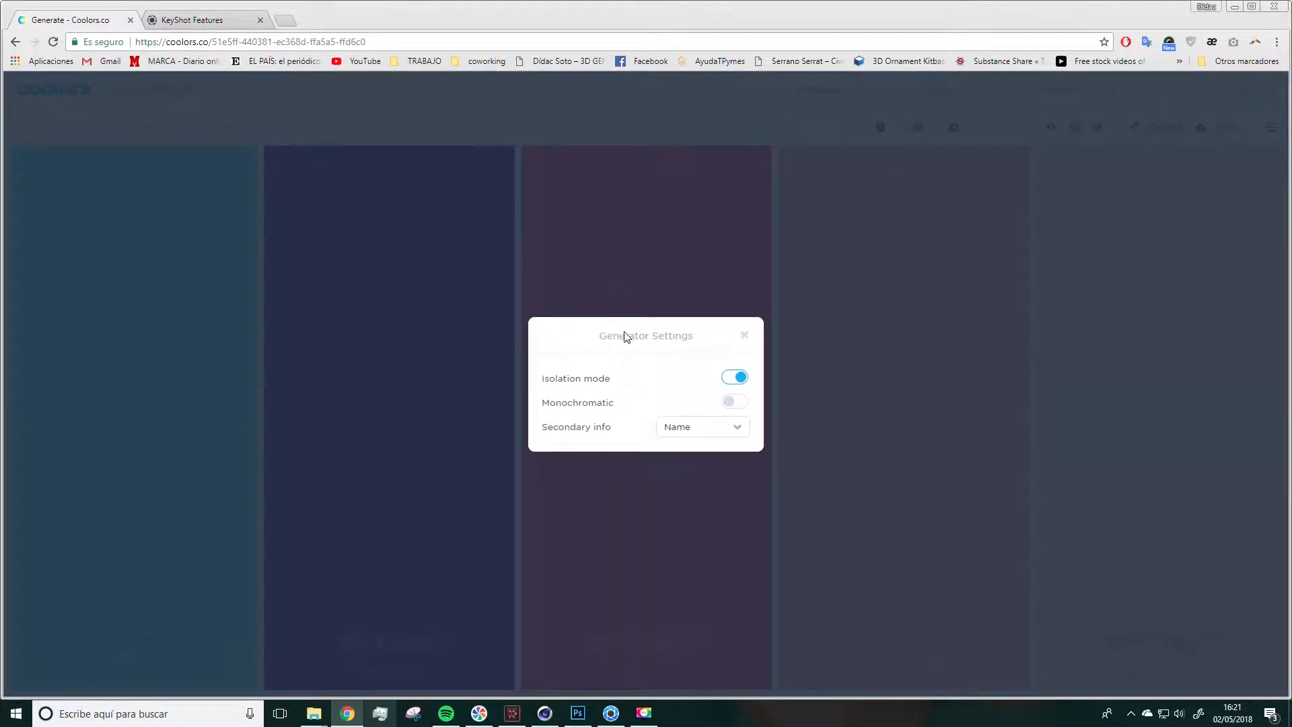
pyautogui.click(732, 378)
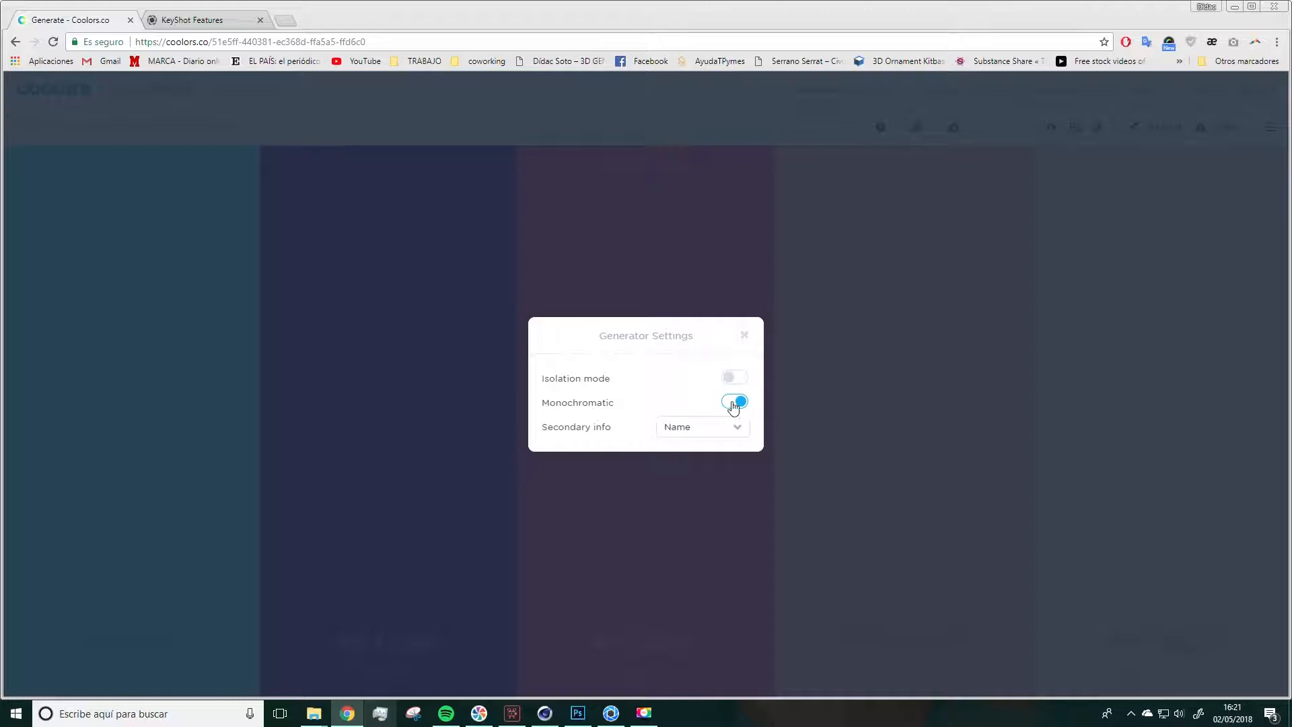
pyautogui.click(744, 335)
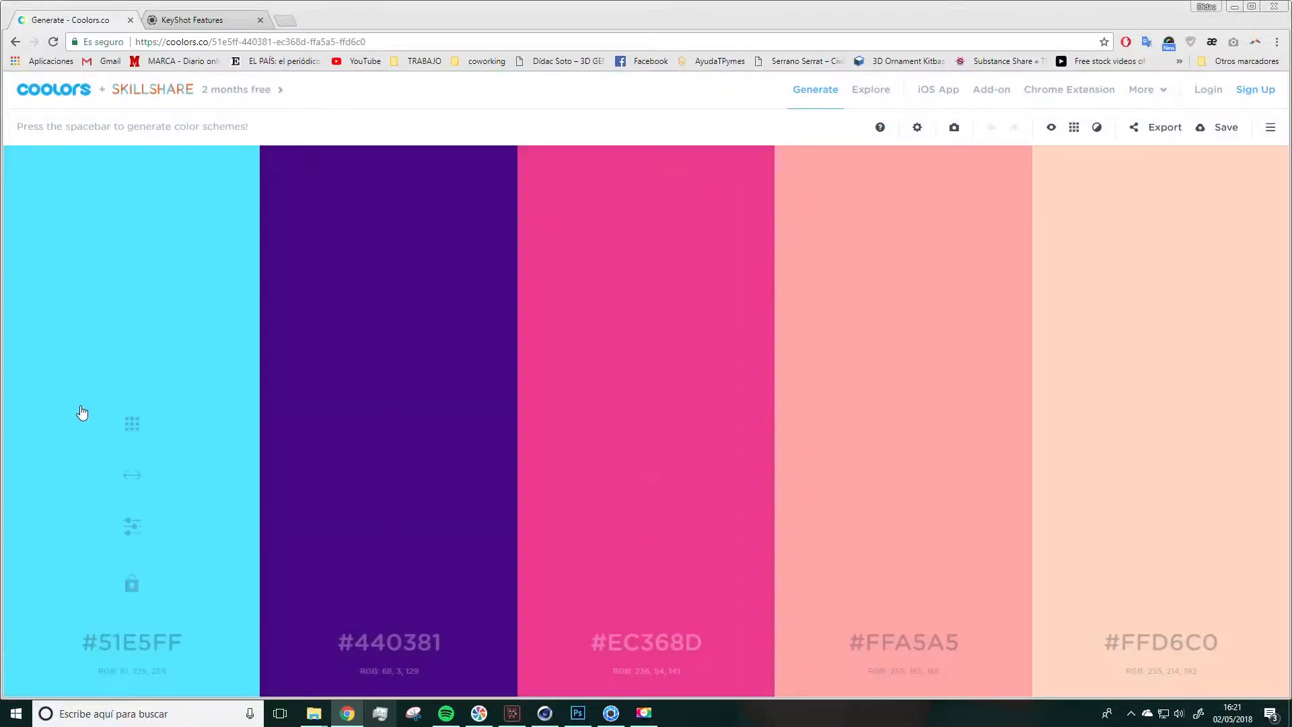
# View the alternative shades of the cyan and purple colors individually, as well as those of the whole palette
pyautogui.click(132, 427)
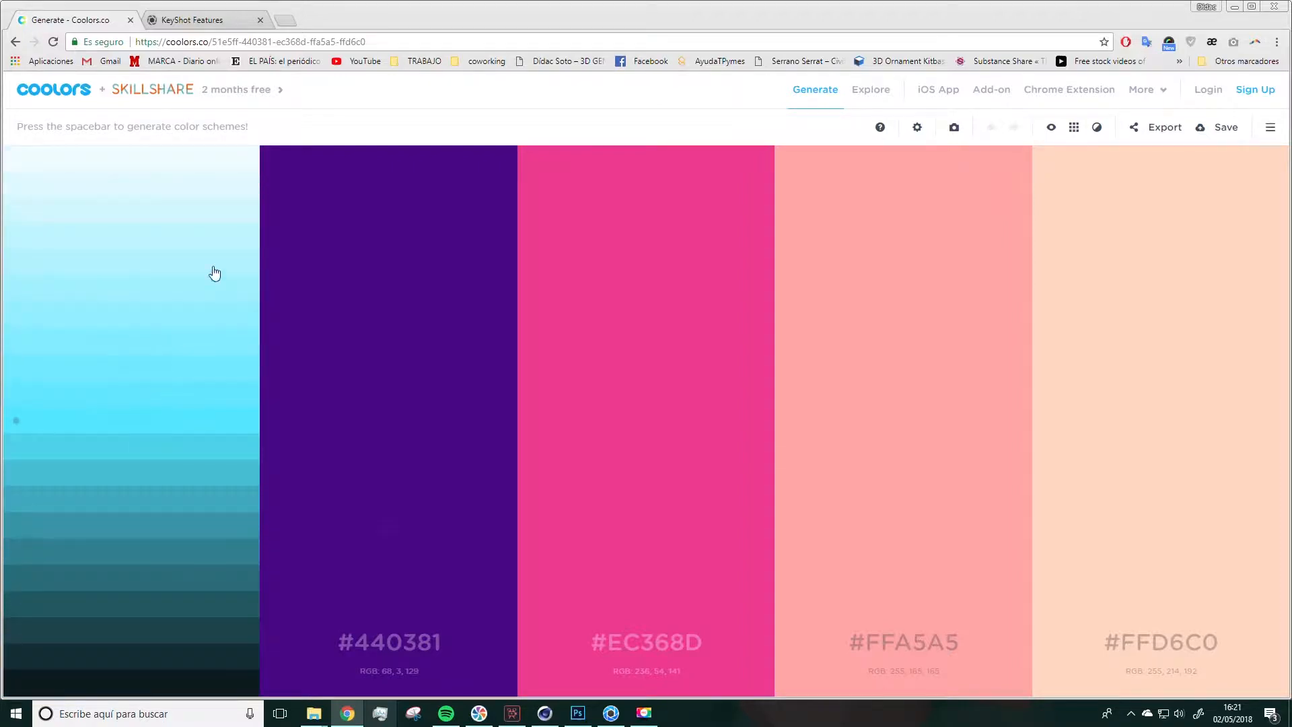
pyautogui.click(389, 423)
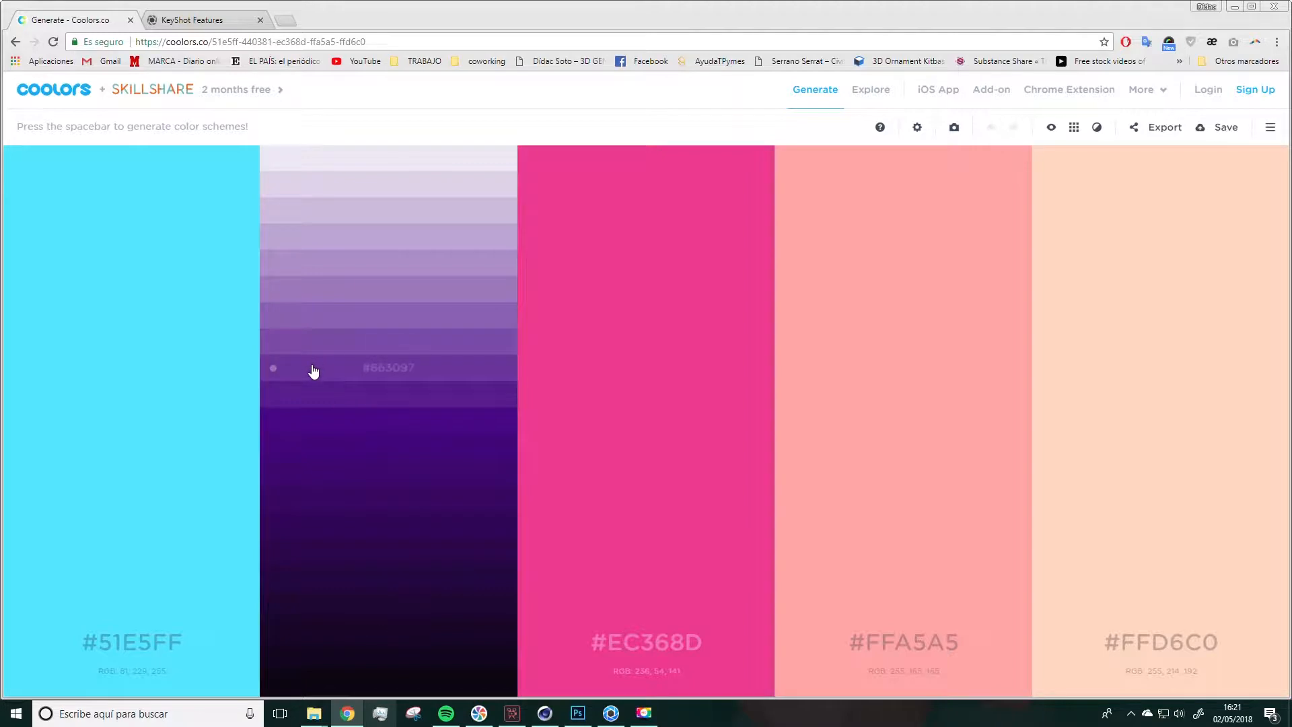
pyautogui.click(1074, 127)
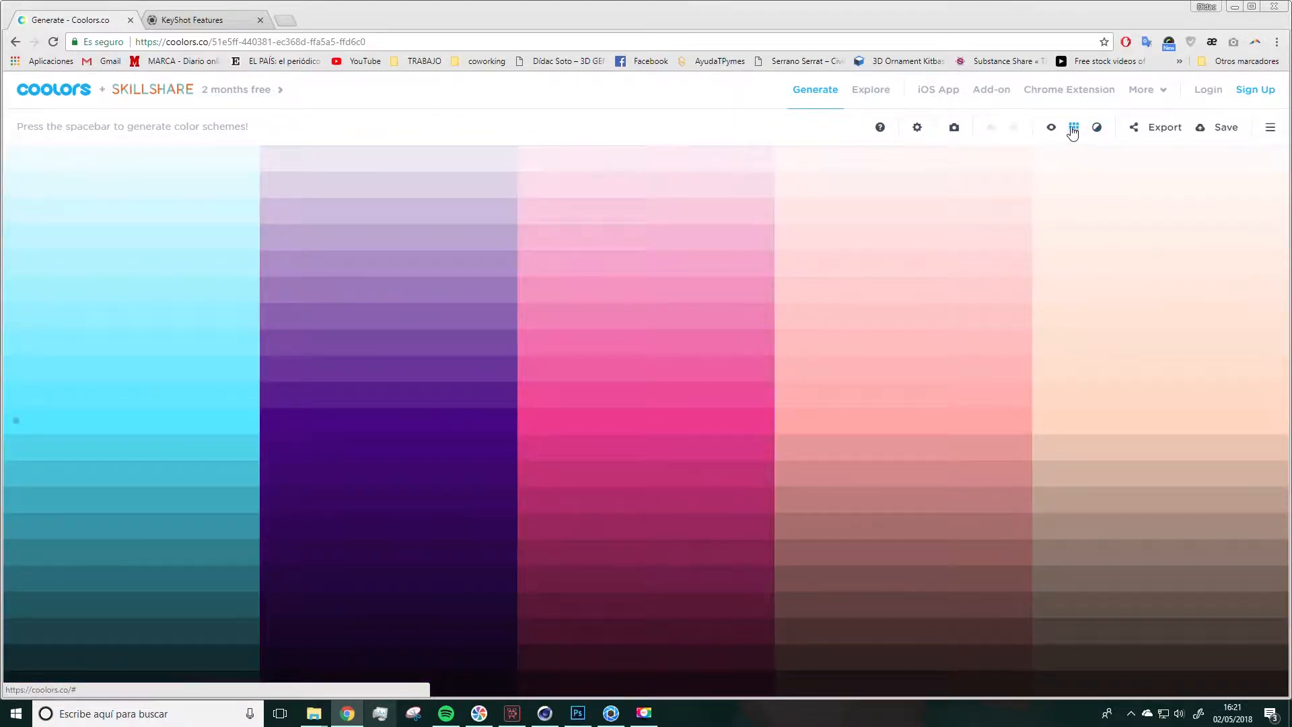
pyautogui.click(1074, 131)
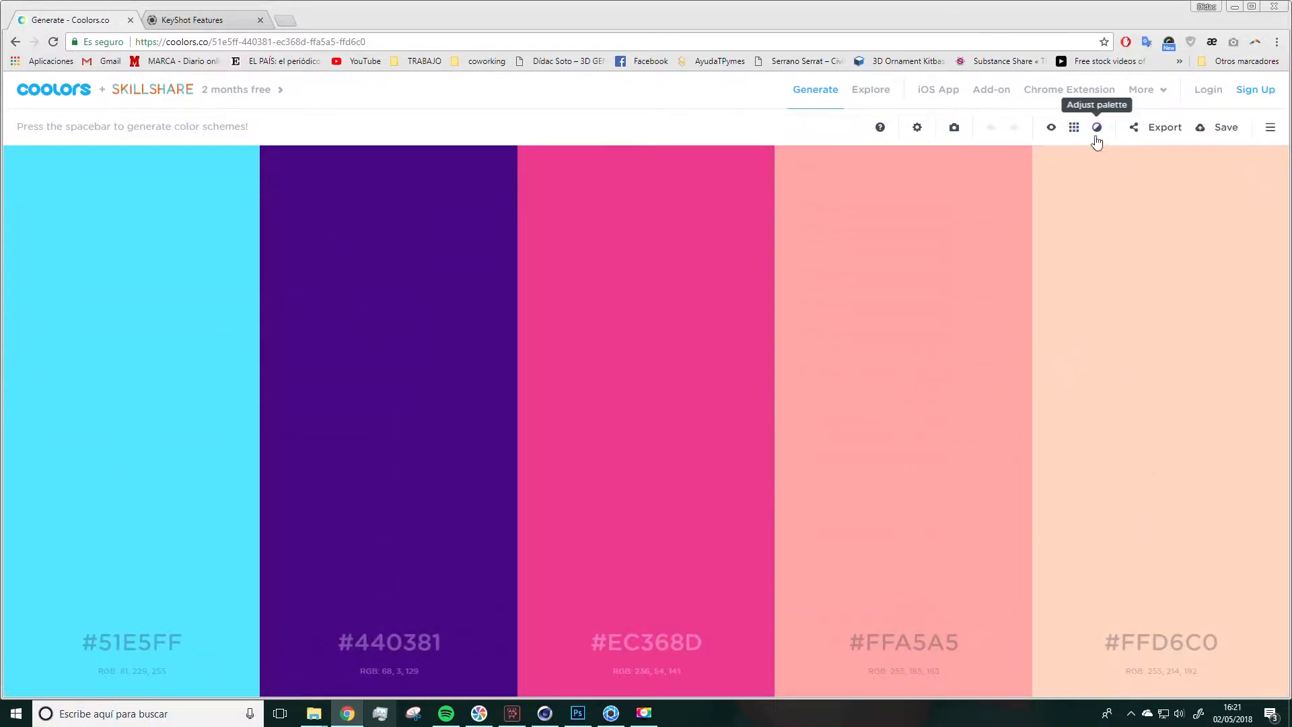
pyautogui.click(1074, 131)
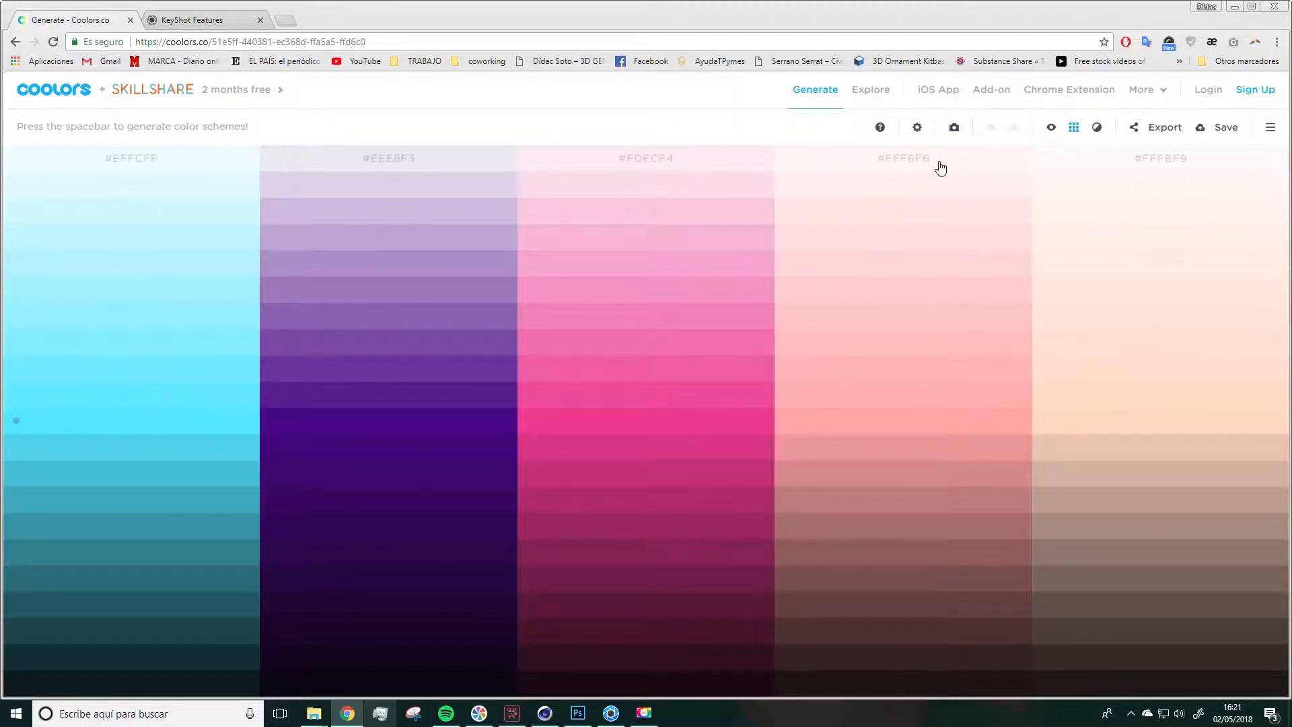
pyautogui.click(1075, 128)
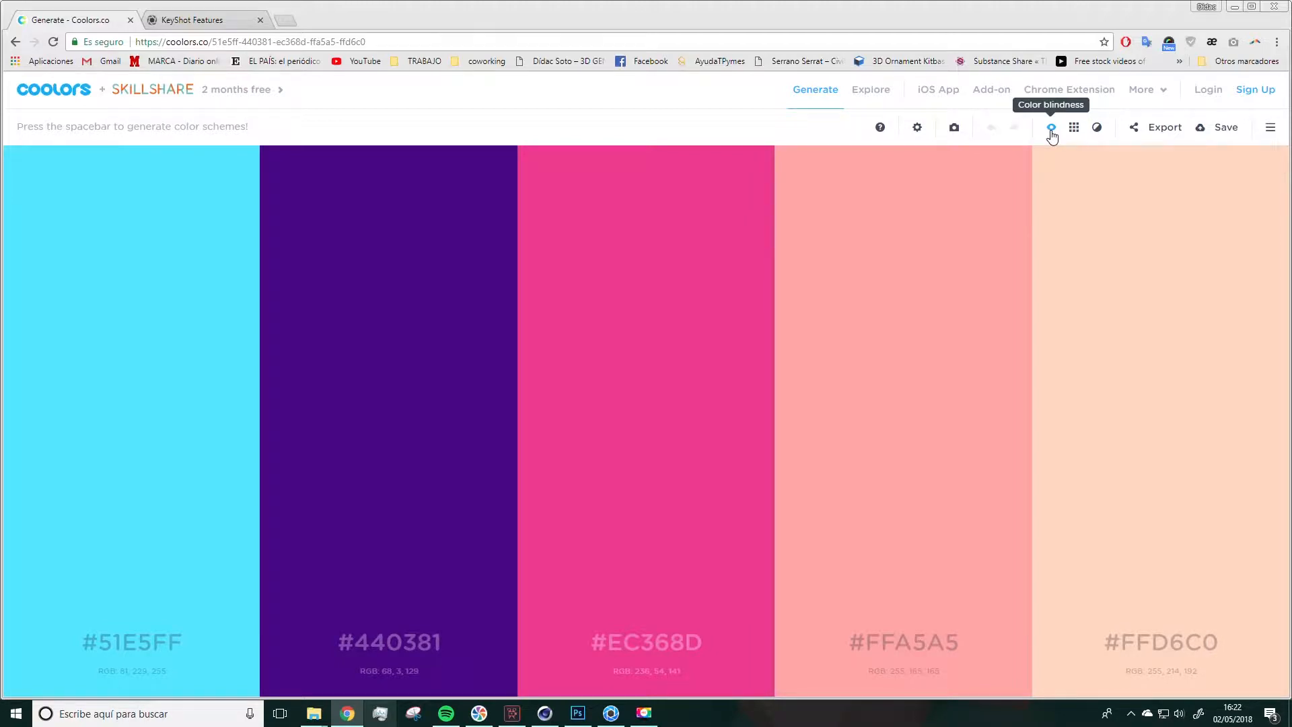
# Preview the palette under Achromatomaly, Achromatopsia, Protanomaly, Deuteranomaly and Tritanomaly color blindness, leaving Tritanomaly active
pyautogui.click(1051, 129)
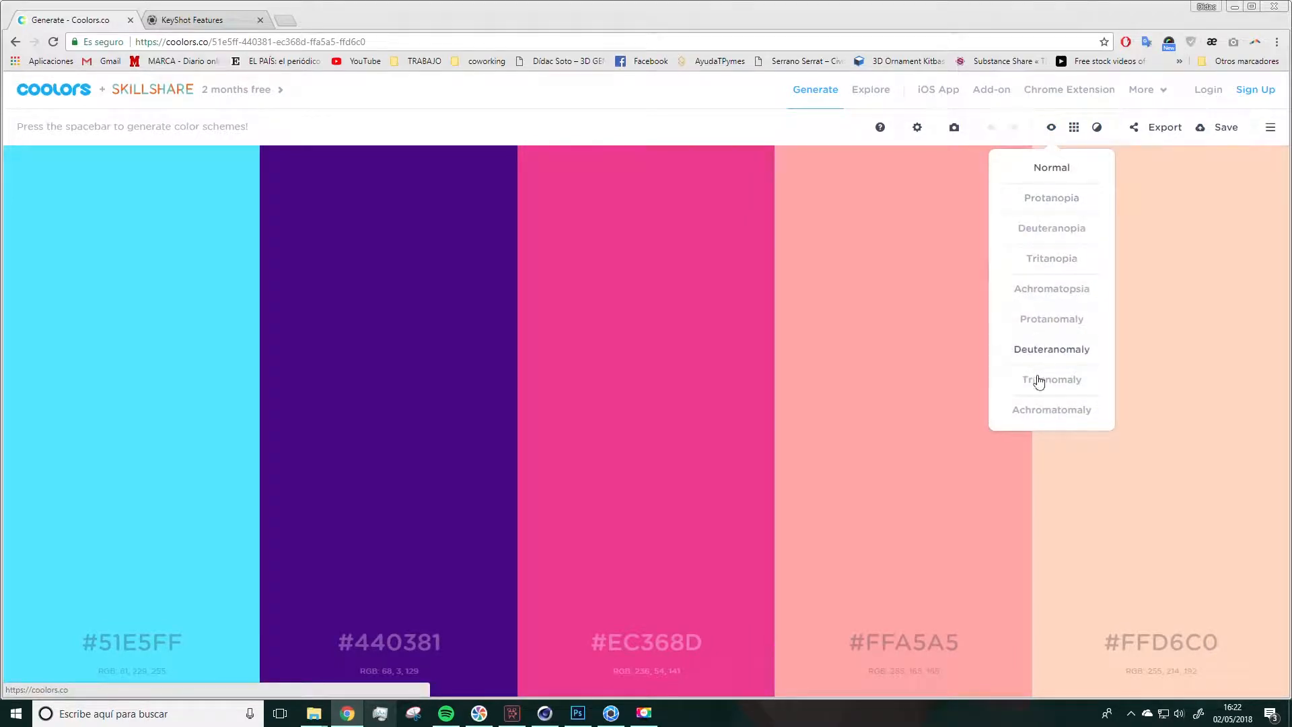
pyautogui.click(1052, 412)
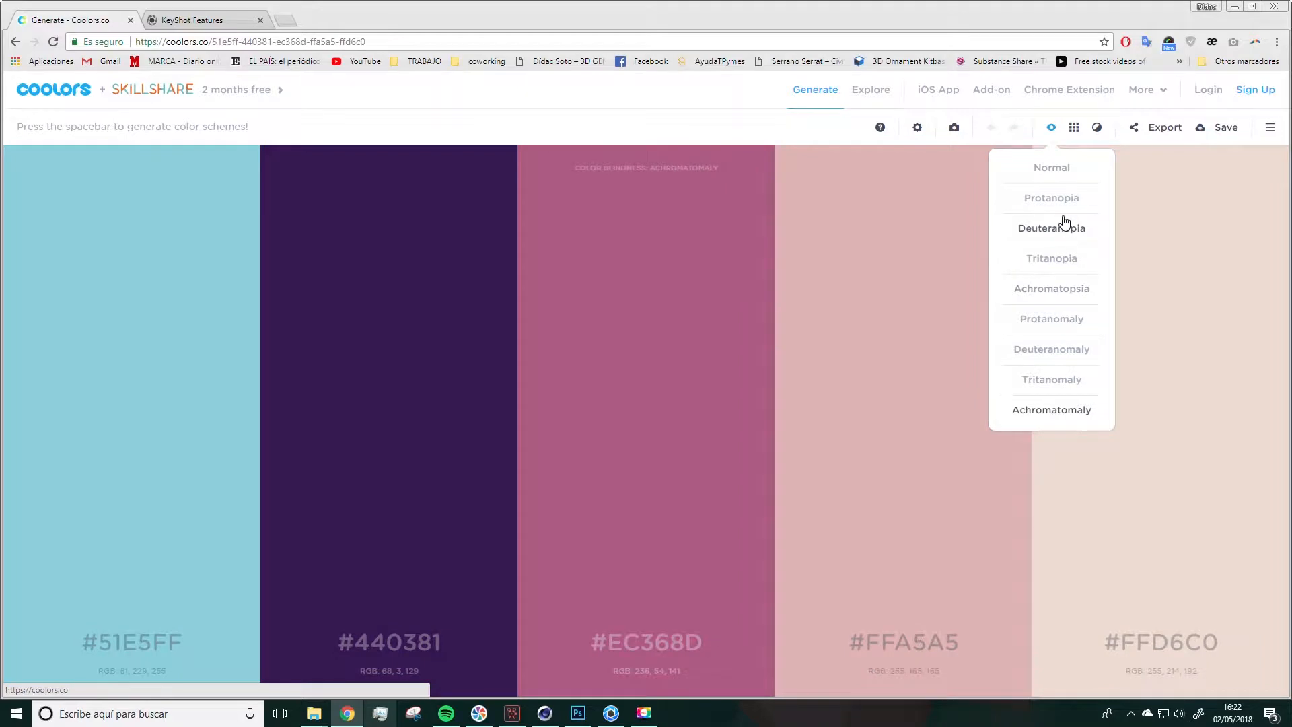
pyautogui.click(1045, 293)
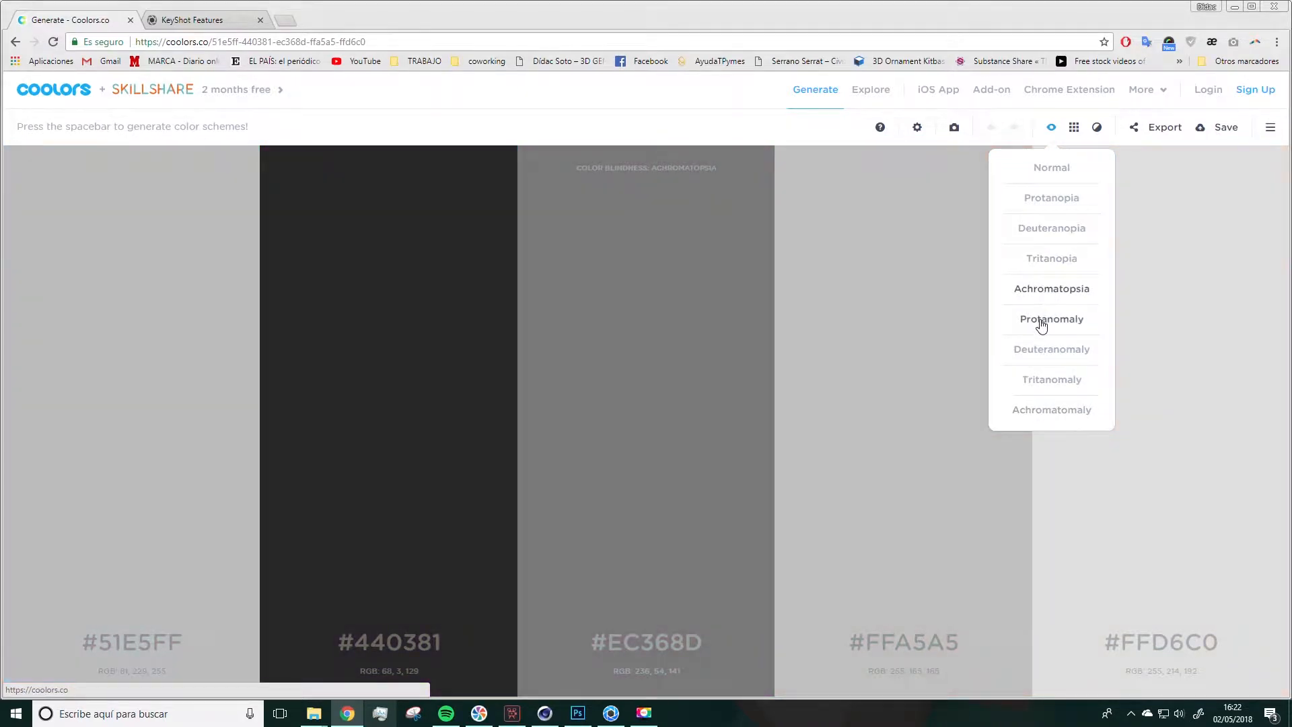
pyautogui.click(1039, 324)
pyautogui.click(1047, 357)
pyautogui.click(1045, 385)
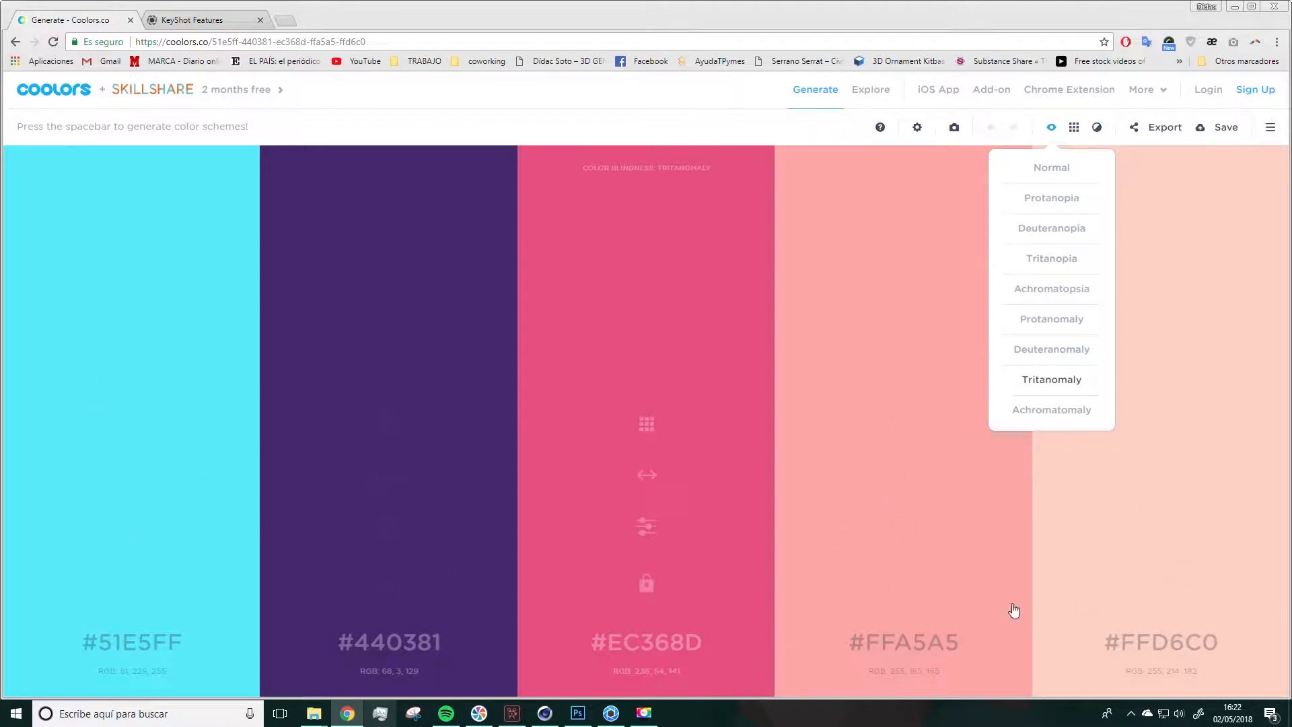
# Raise the whole palette's saturation by three steps and lower it by three steps
pyautogui.click(1098, 130)
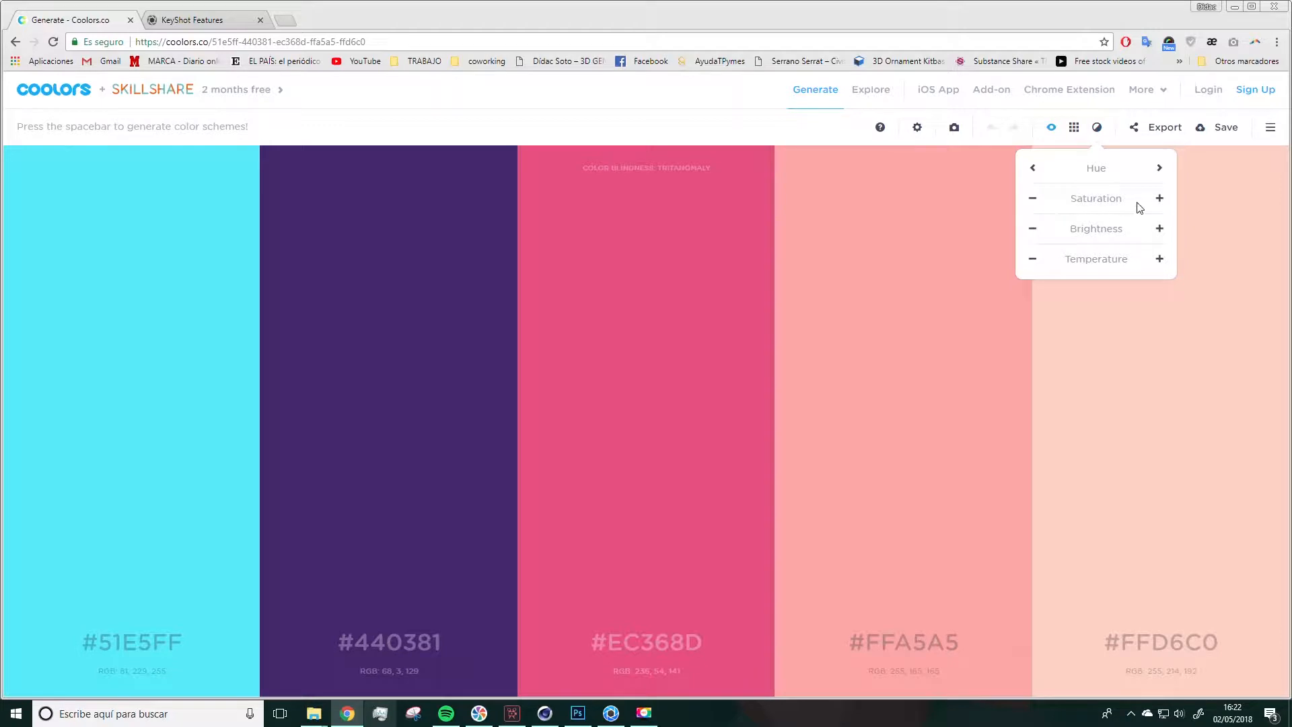
pyautogui.click(1160, 199)
pyautogui.click(1160, 199)
pyautogui.click(1160, 199)
pyautogui.click(1032, 199)
pyautogui.click(1032, 199)
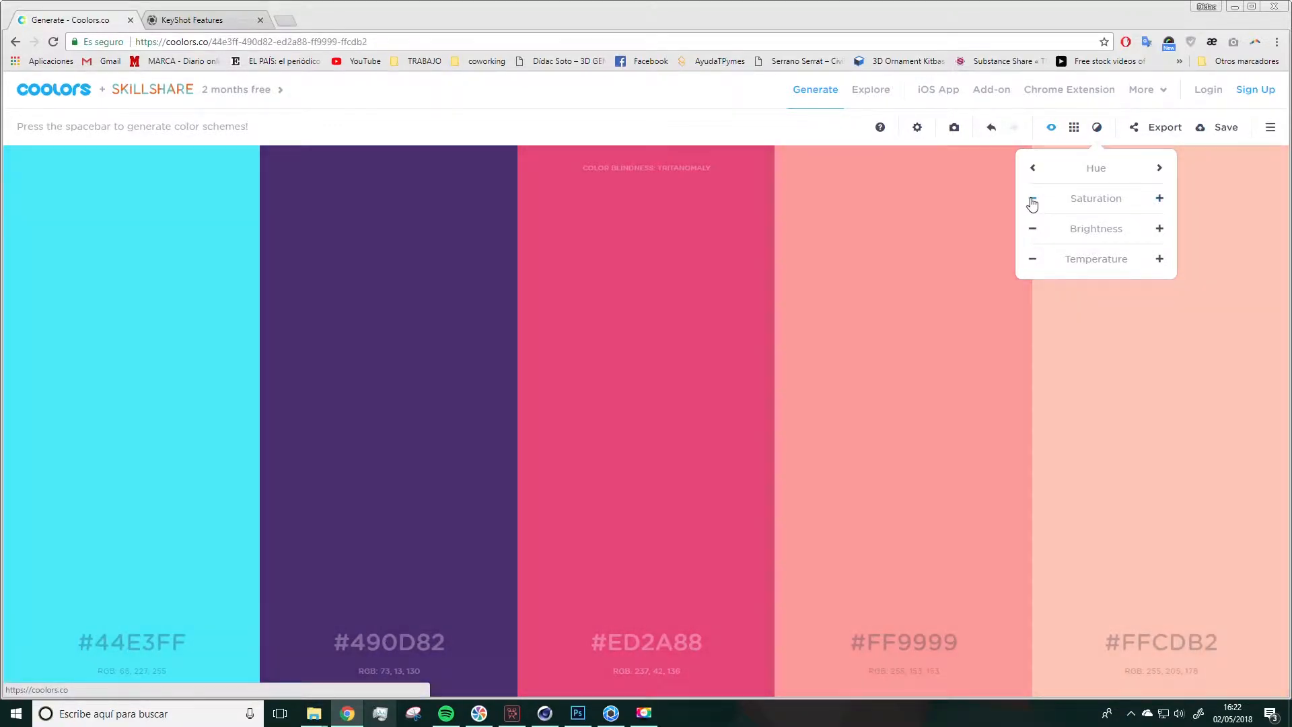
pyautogui.click(1032, 199)
pyautogui.click(1167, 227)
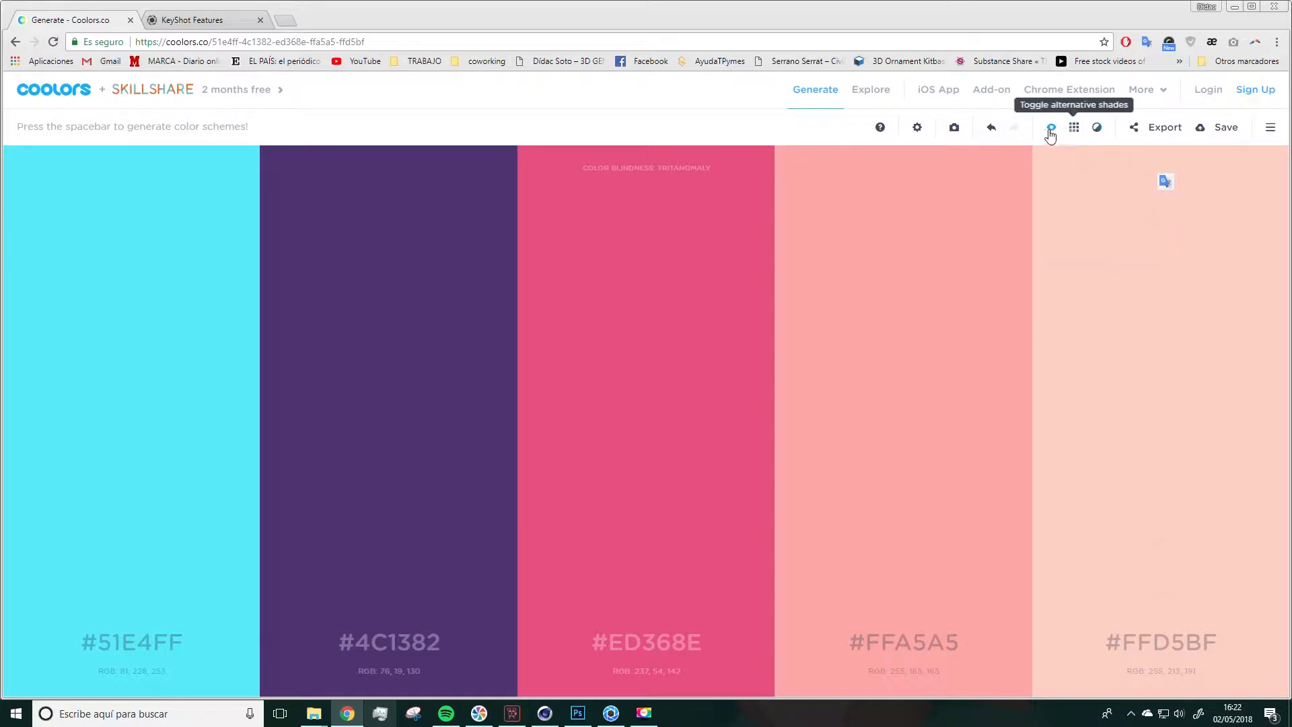
# Raise the whole palette's brightness by two steps and shift its temperature up and back down
pyautogui.click(1097, 128)
pyautogui.click(1159, 229)
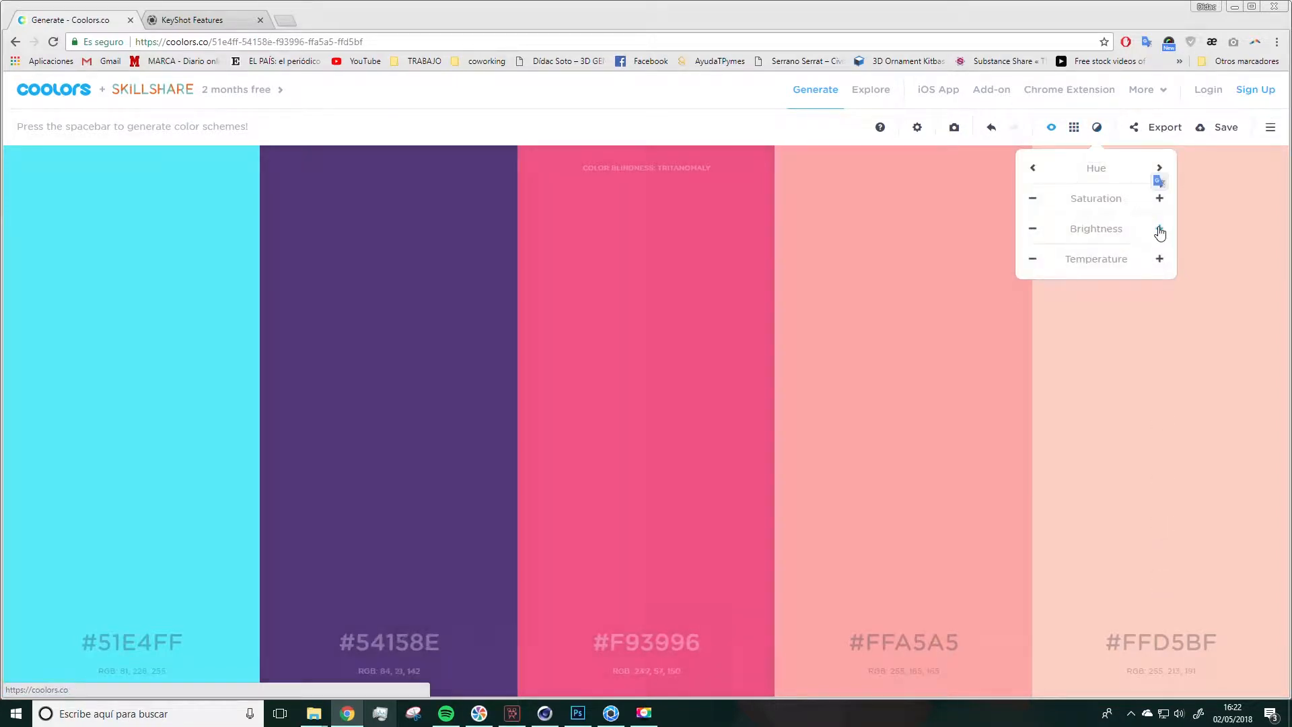
pyautogui.click(1159, 229)
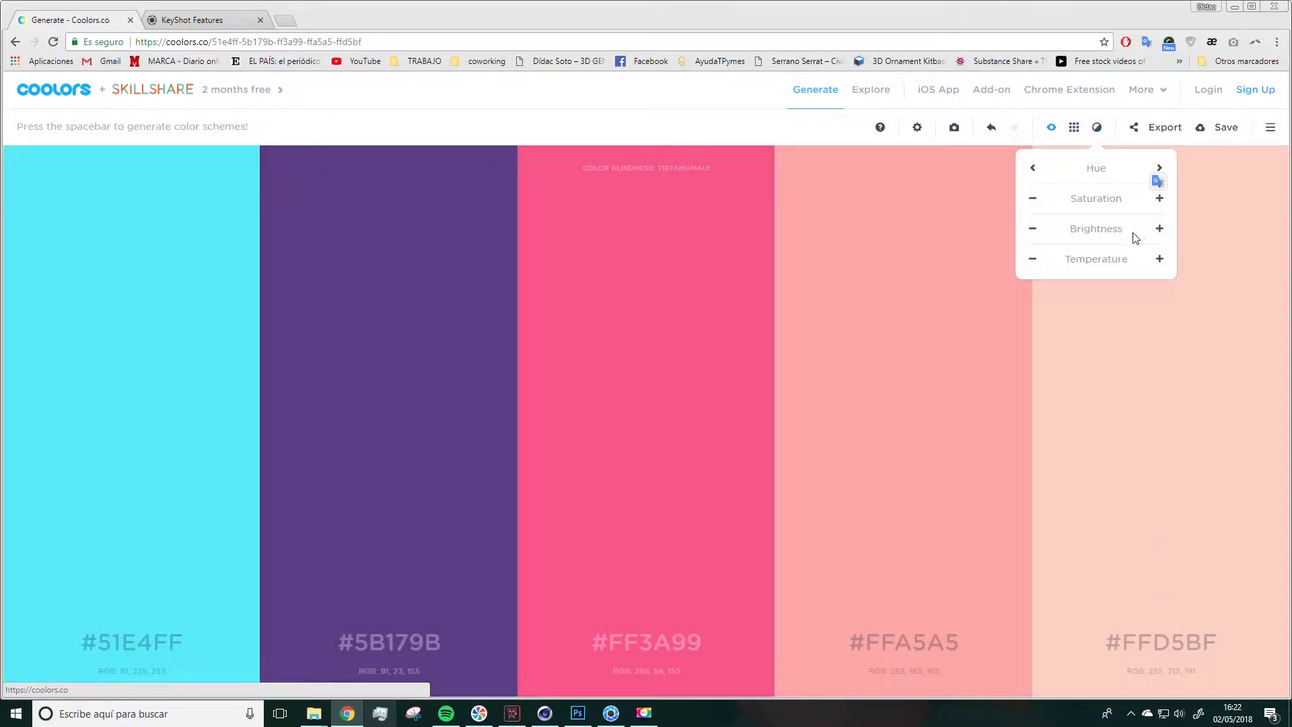
pyautogui.click(1157, 260)
pyautogui.click(1031, 261)
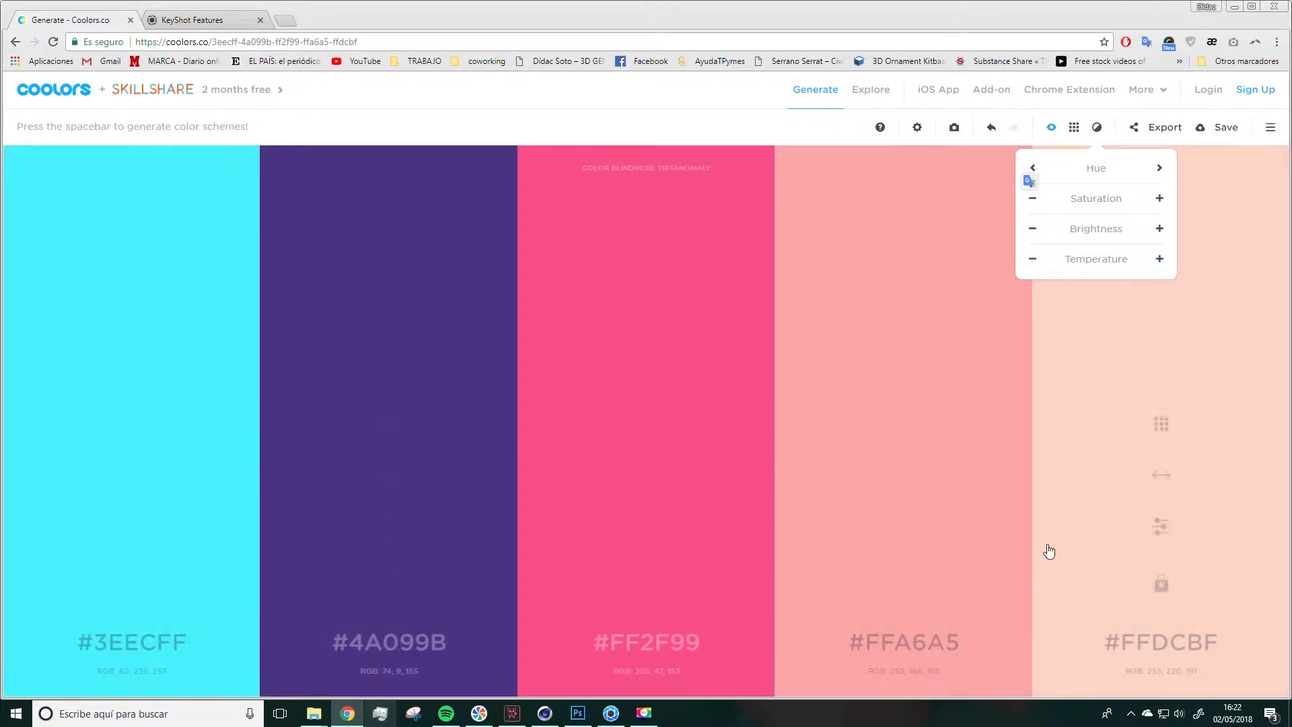
# Examine the adjusted palette's alternative shades and try out repositioning the purple color column
pyautogui.click(1074, 128)
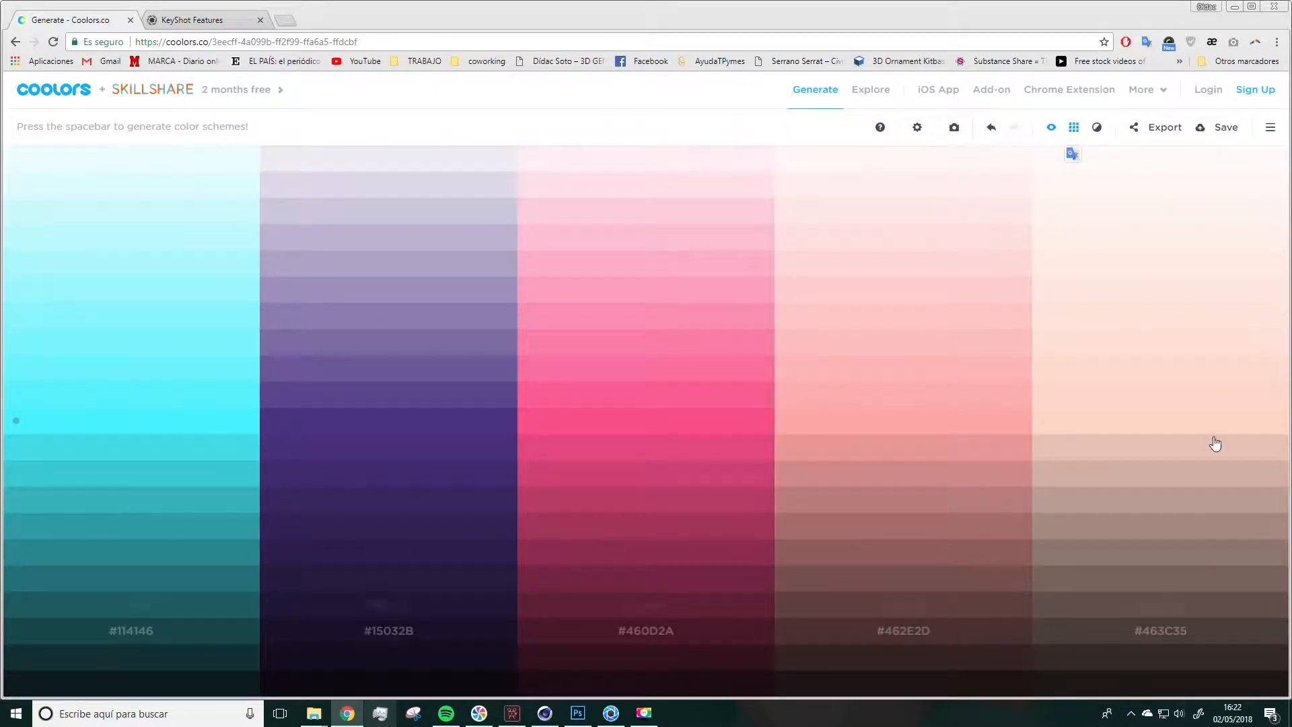
pyautogui.click(1073, 131)
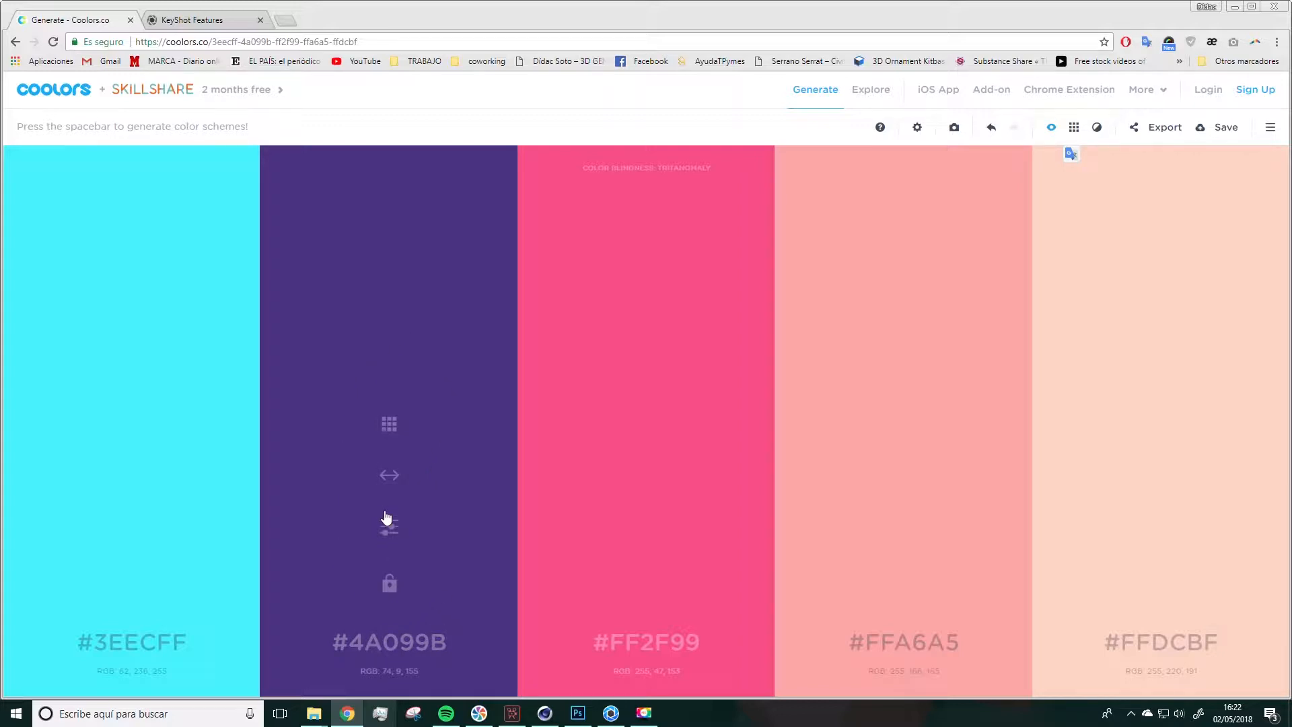
pyautogui.moveTo(389, 475)
pyautogui.mouseDown()
pyautogui.moveTo(427, 475)
pyautogui.moveTo(403, 481)
pyautogui.mouseUp()
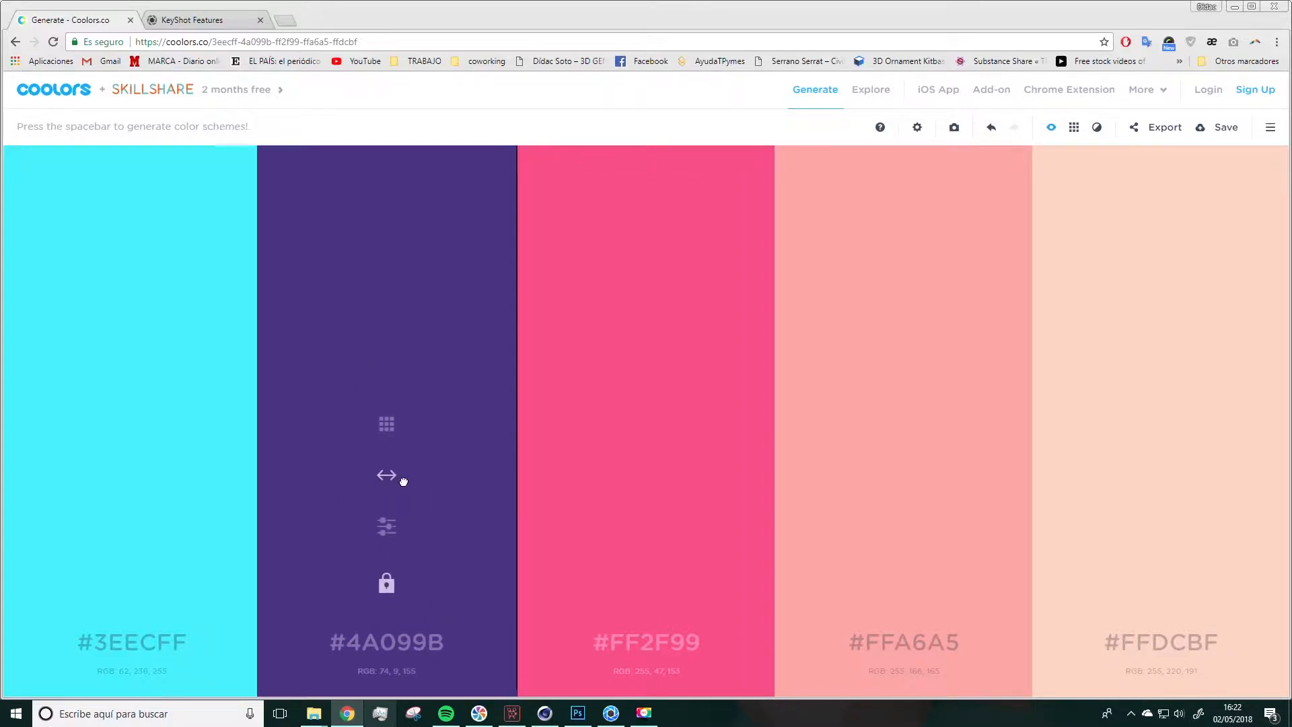
# Shift the hue of the purple second color through blue to green, ending at #099B6A
pyautogui.click(388, 528)
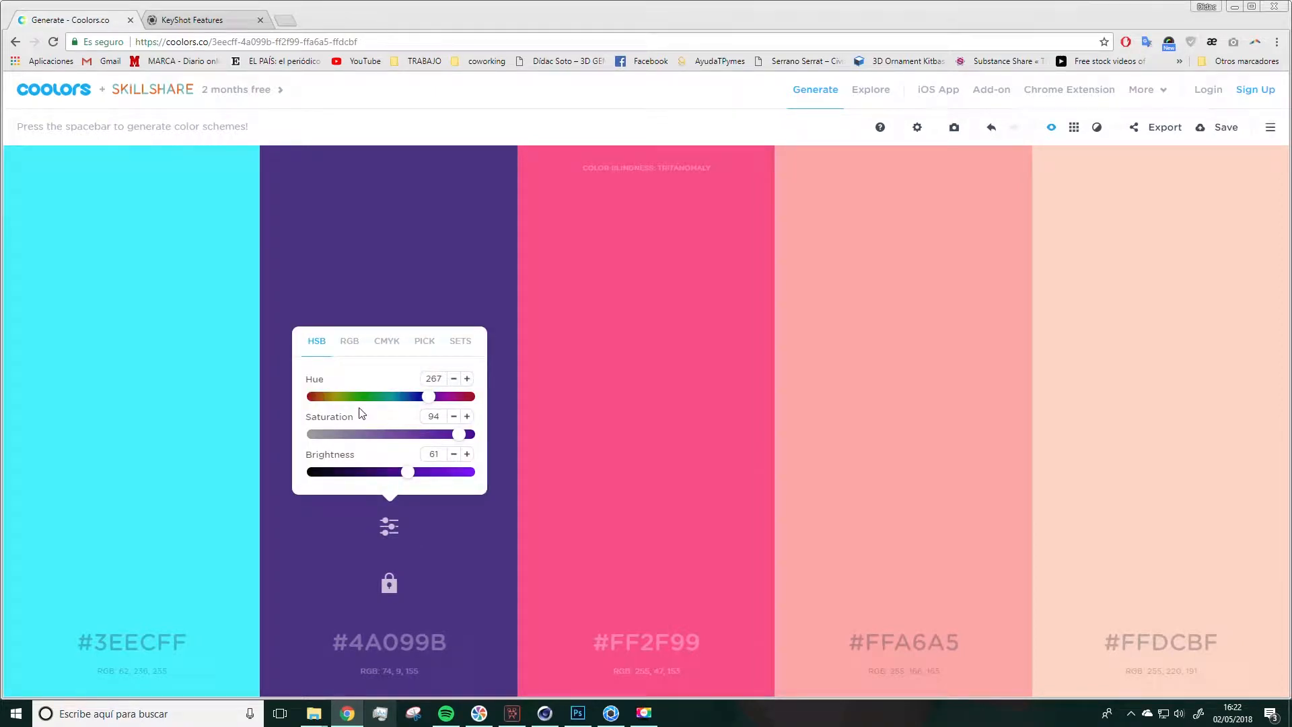
pyautogui.moveTo(426, 396); pyautogui.dragTo(402, 397)
pyautogui.moveTo(401, 398); pyautogui.dragTo(404, 398)
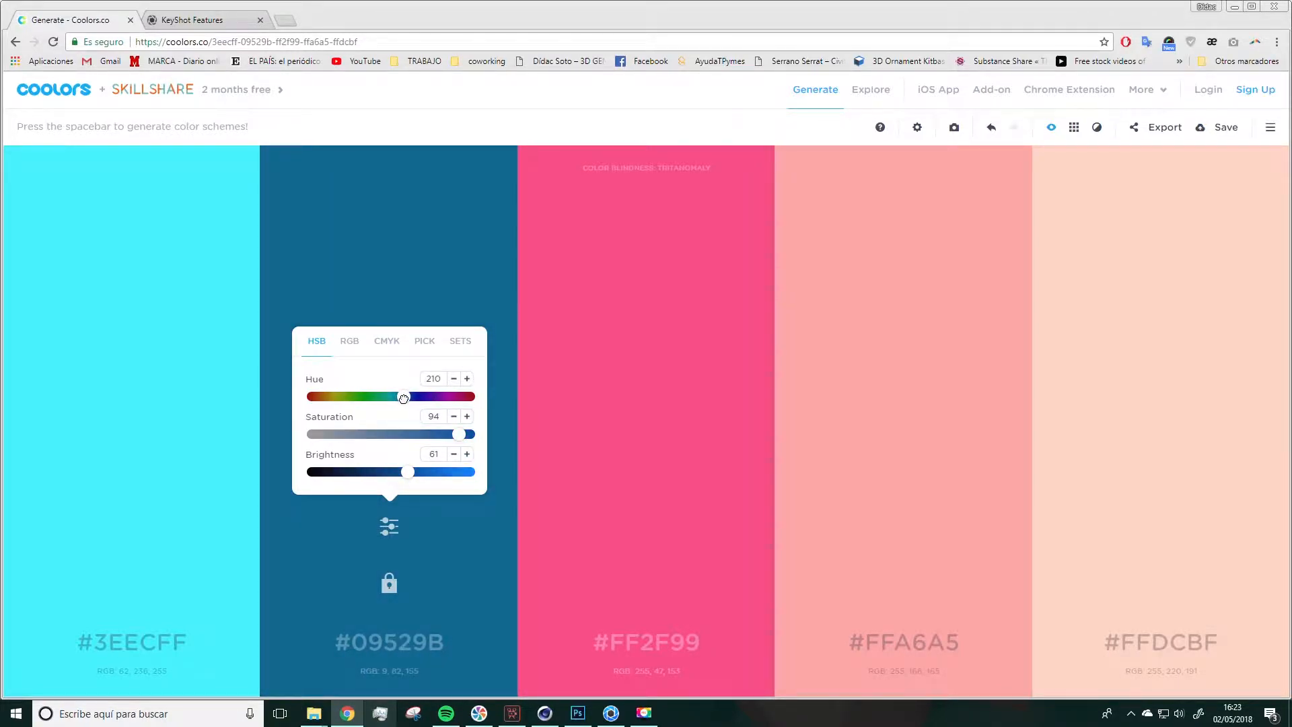
pyautogui.moveTo(404, 398); pyautogui.dragTo(382, 402)
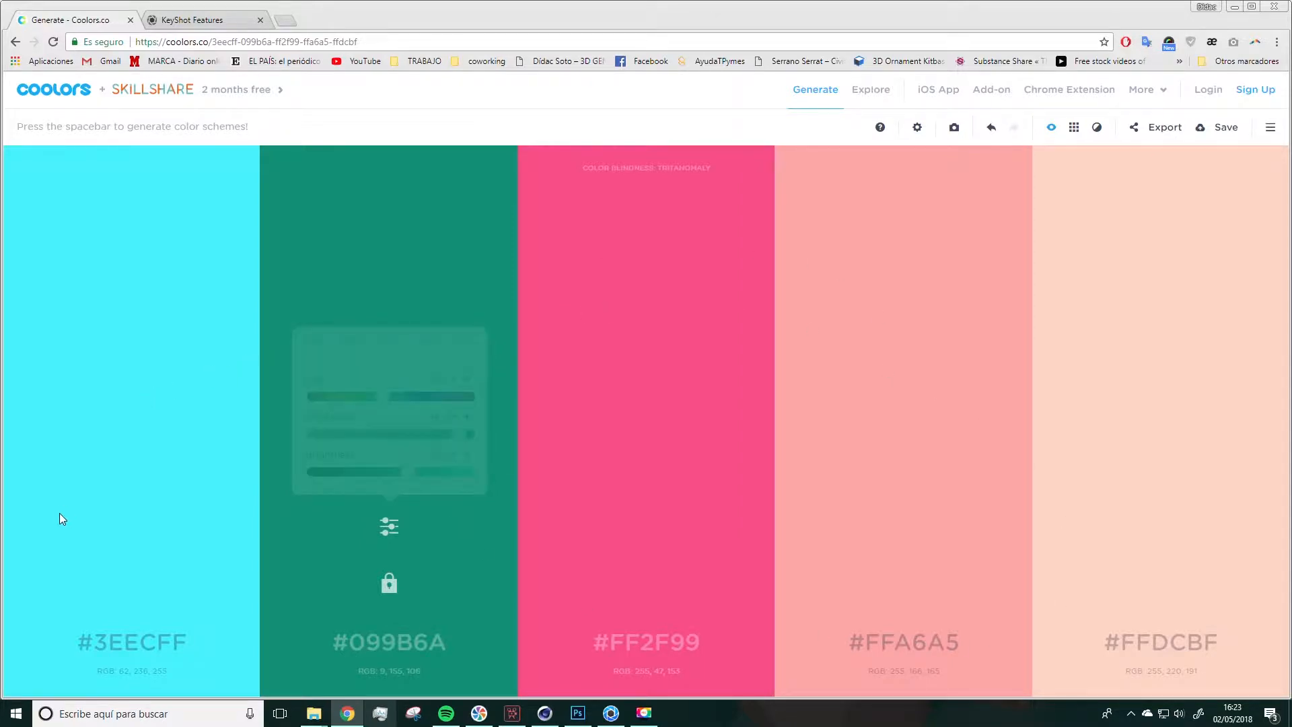
# Lower the saturation of the cyan first color to 63, giving #5EEEFF
pyautogui.moveTo(131, 501)
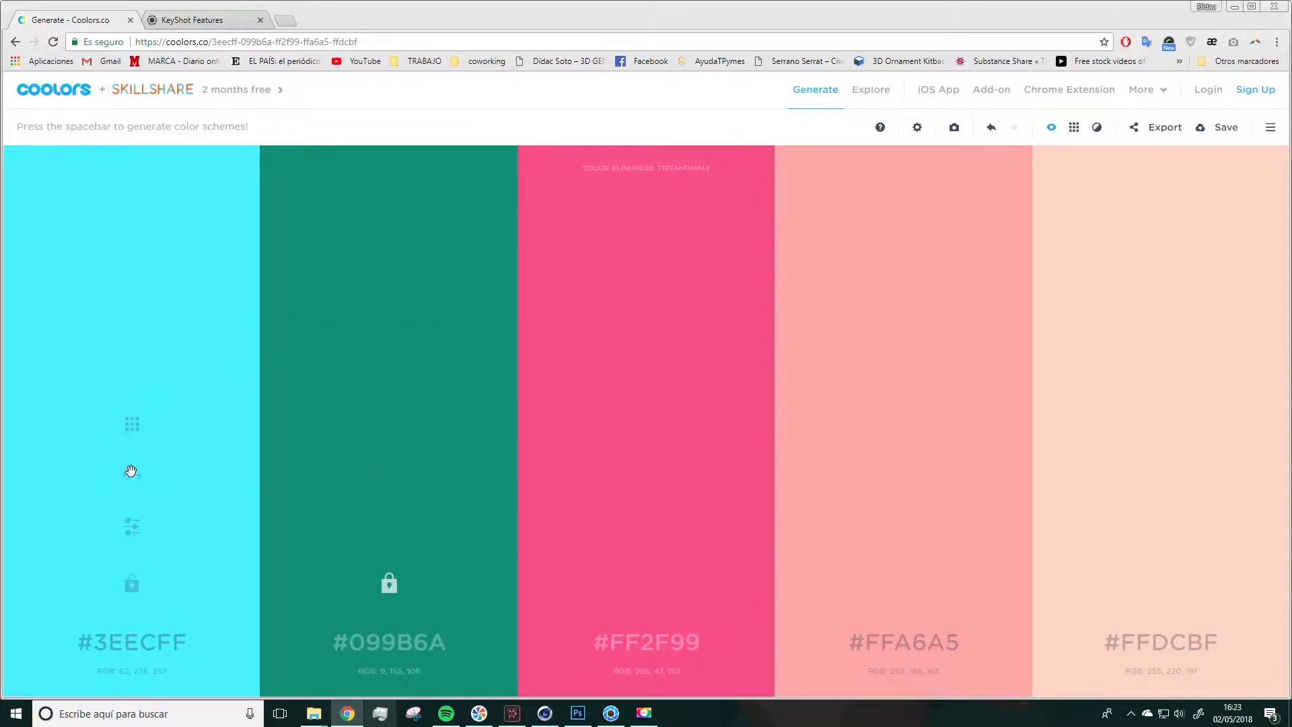
pyautogui.click(135, 522)
pyautogui.moveTo(236, 434); pyautogui.dragTo(218, 433)
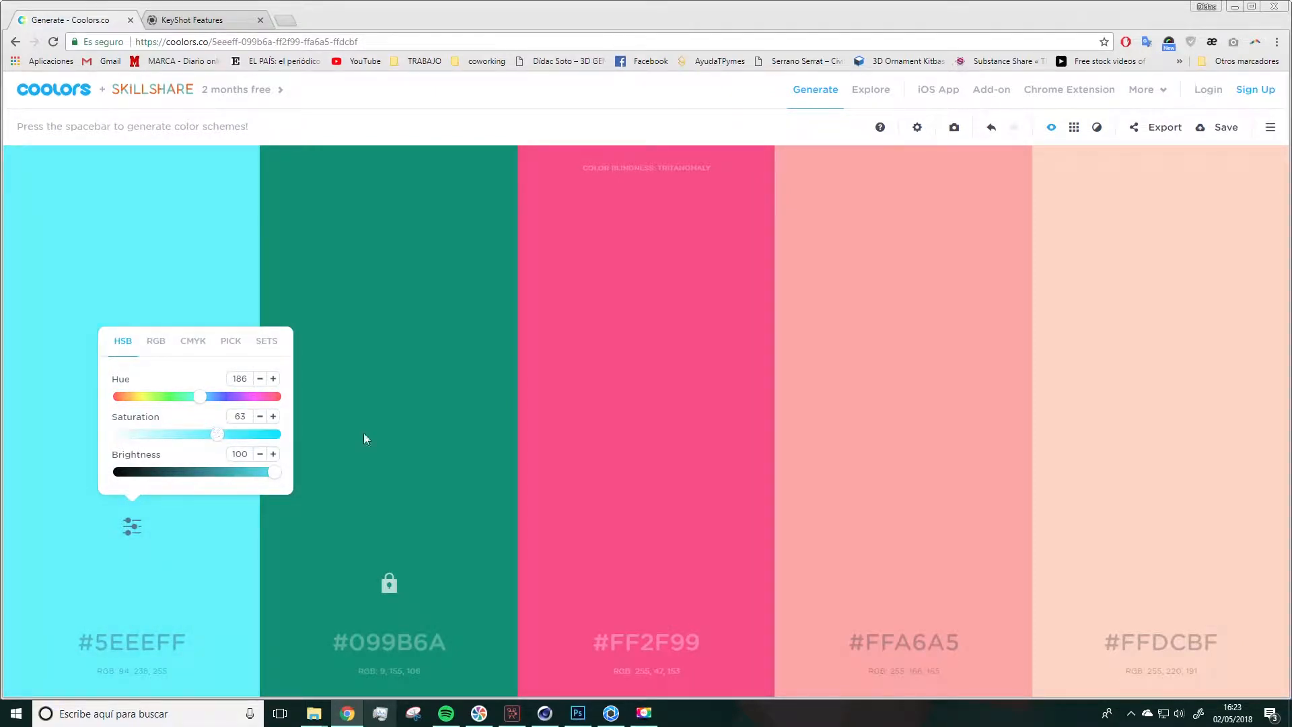
# Fine-tune the green second color's saturation to 89 and raise its brightness to reach #12AA78, and show the palette's alternative shades
pyautogui.click(389, 525)
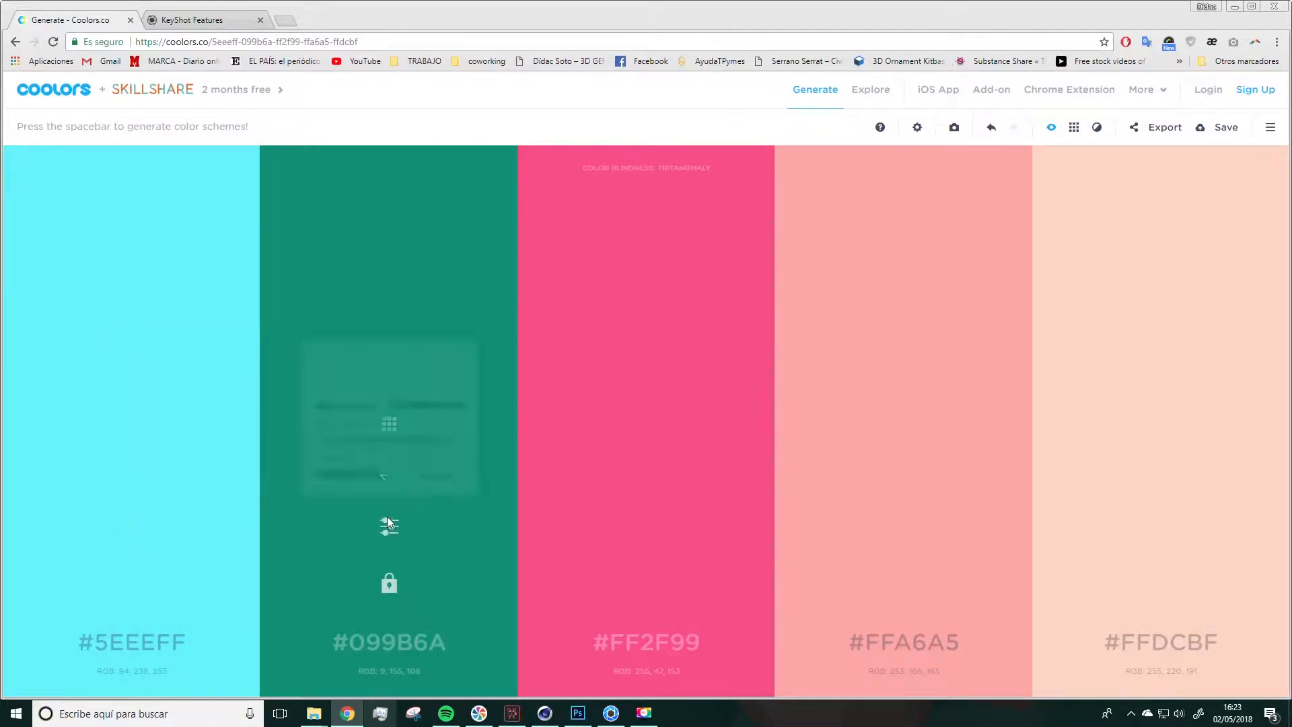
pyautogui.moveTo(453, 435); pyautogui.dragTo(451, 434)
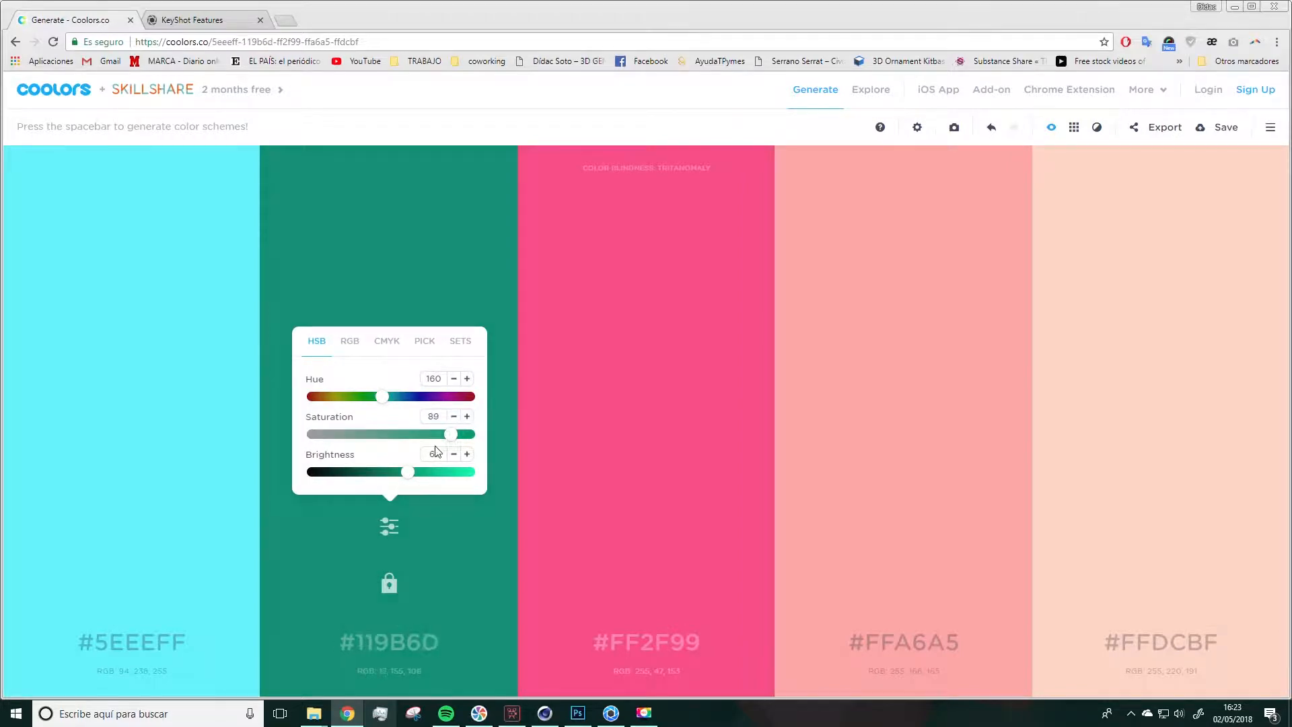
pyautogui.moveTo(412, 471); pyautogui.dragTo(419, 471)
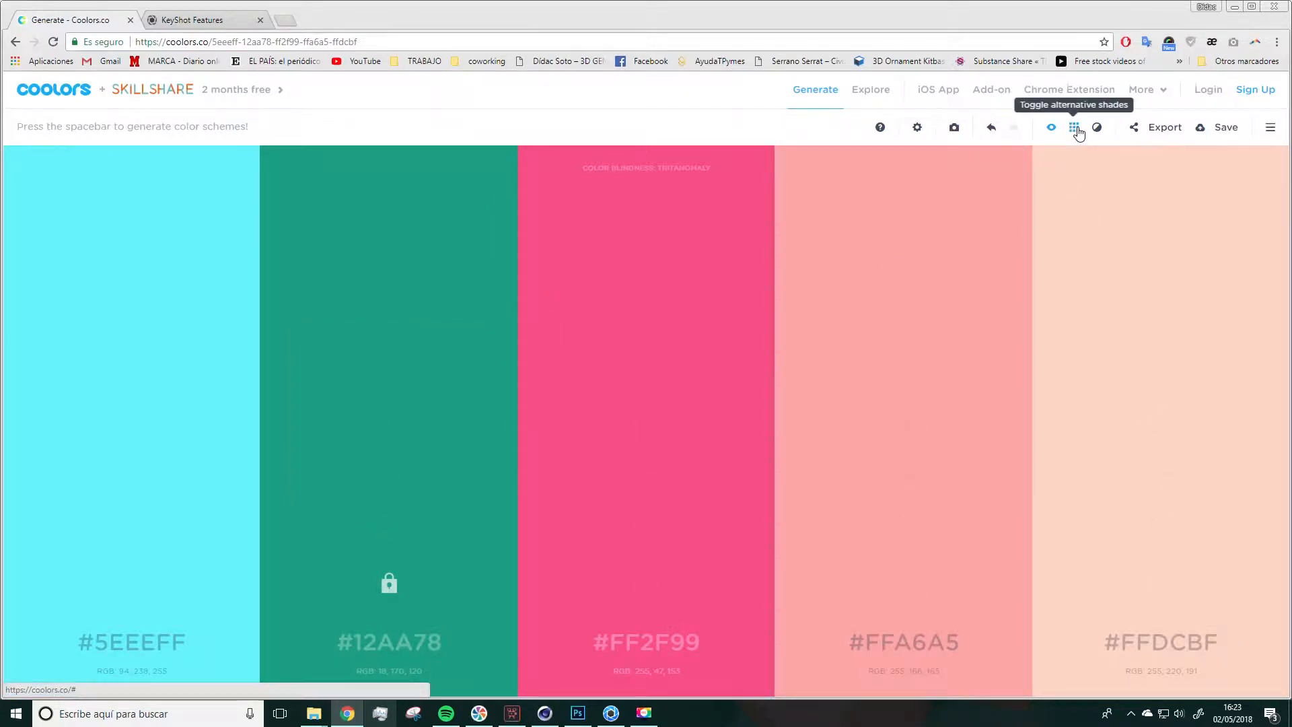
pyautogui.click(1075, 128)
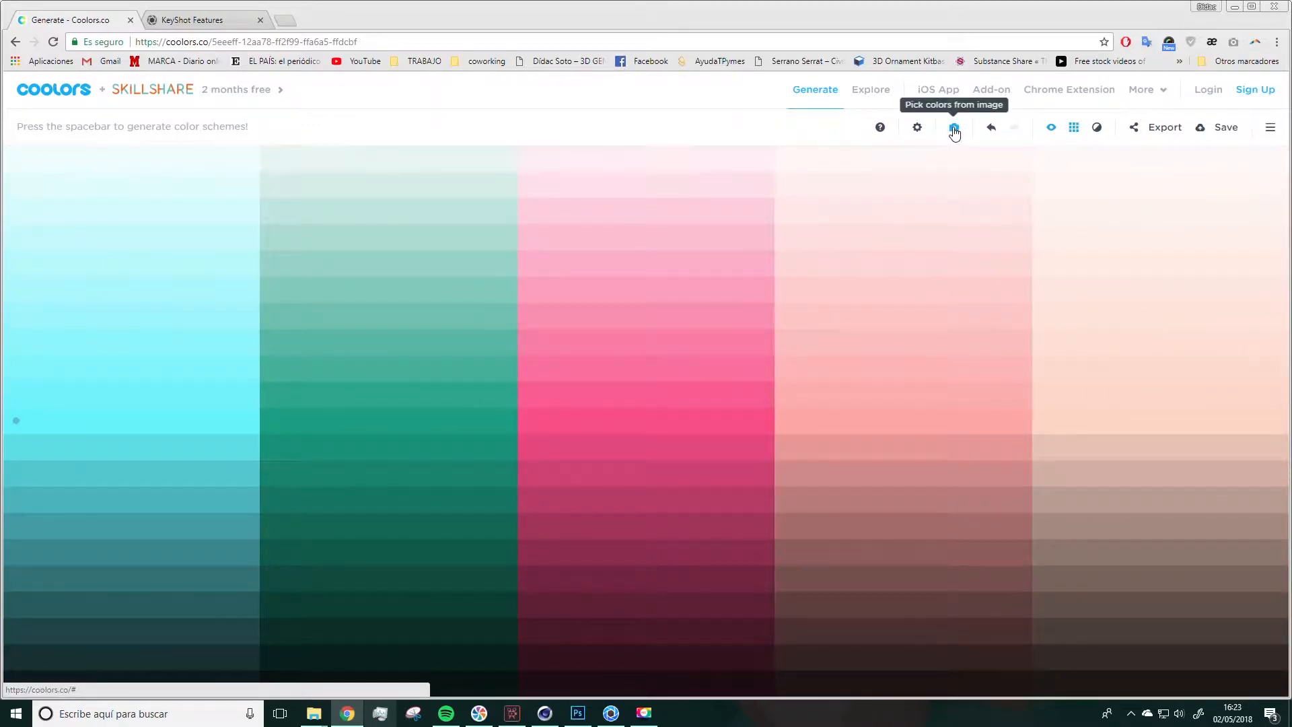
# Export the palette as a PNG image and save it to the desktop under its suggested file name
pyautogui.click(1160, 129)
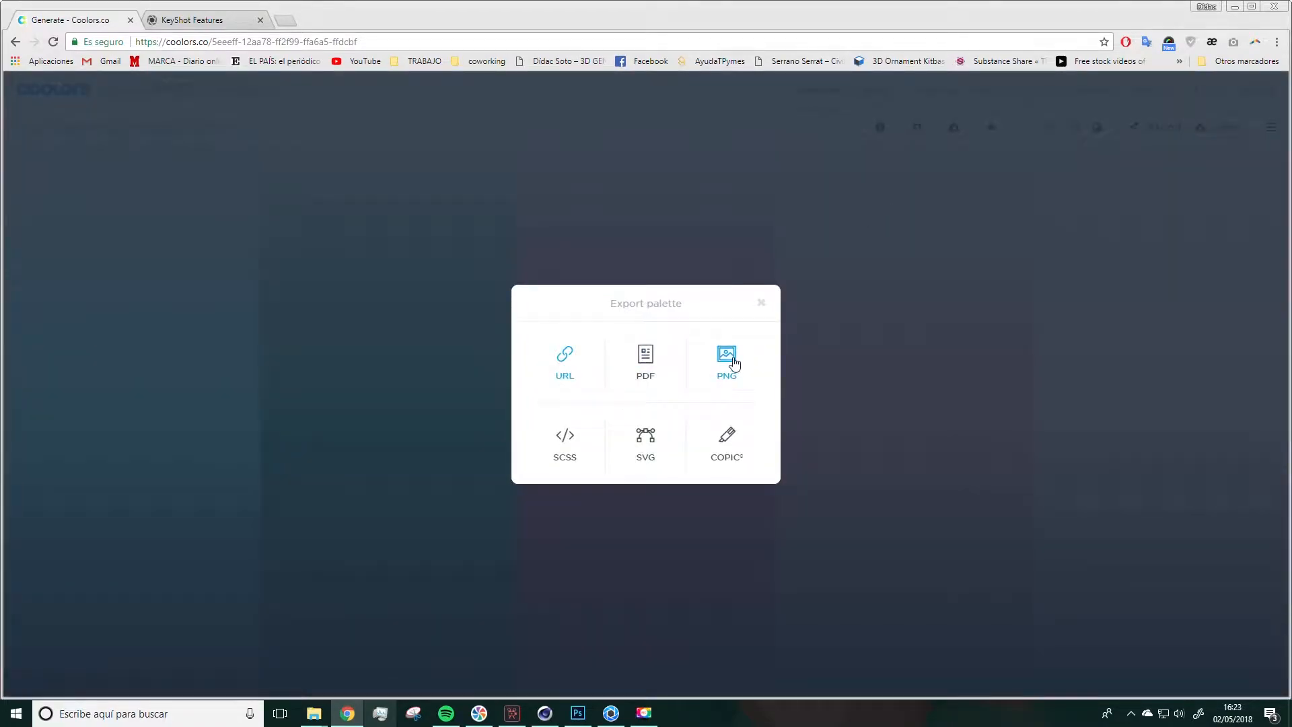
pyautogui.click(720, 363)
pyautogui.rightClick(578, 304)
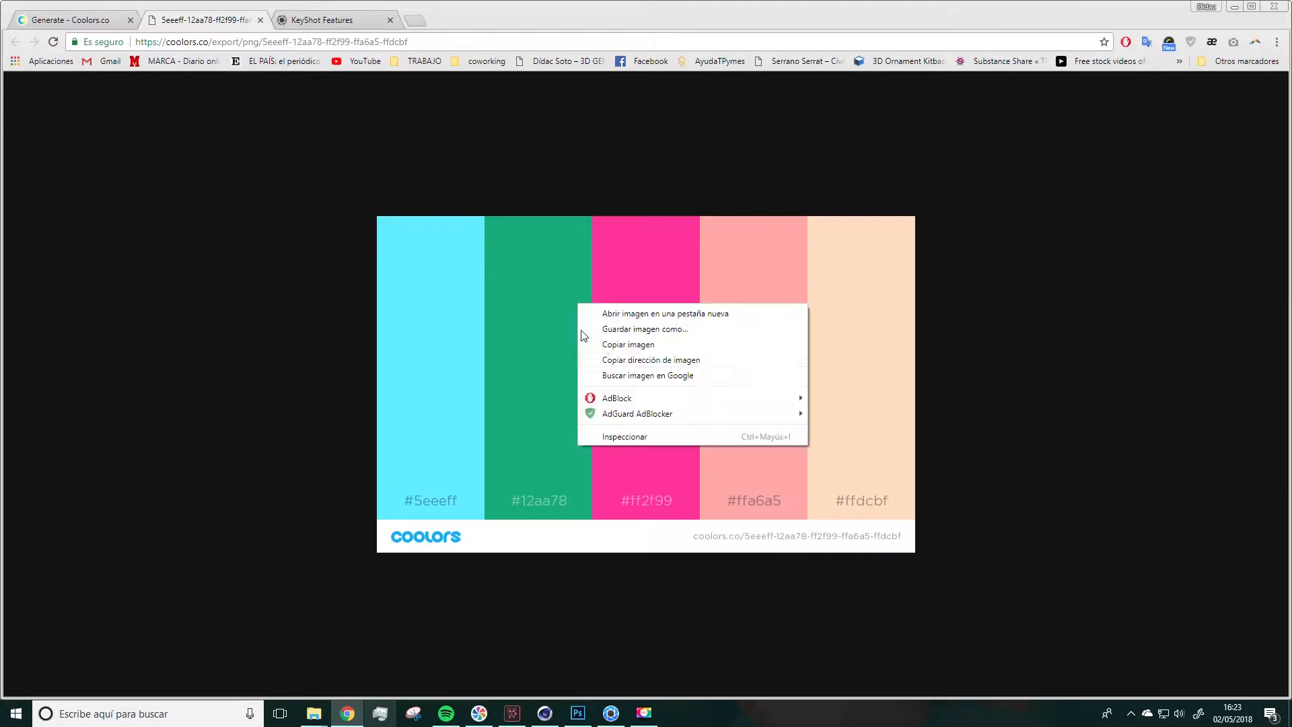
pyautogui.click(623, 330)
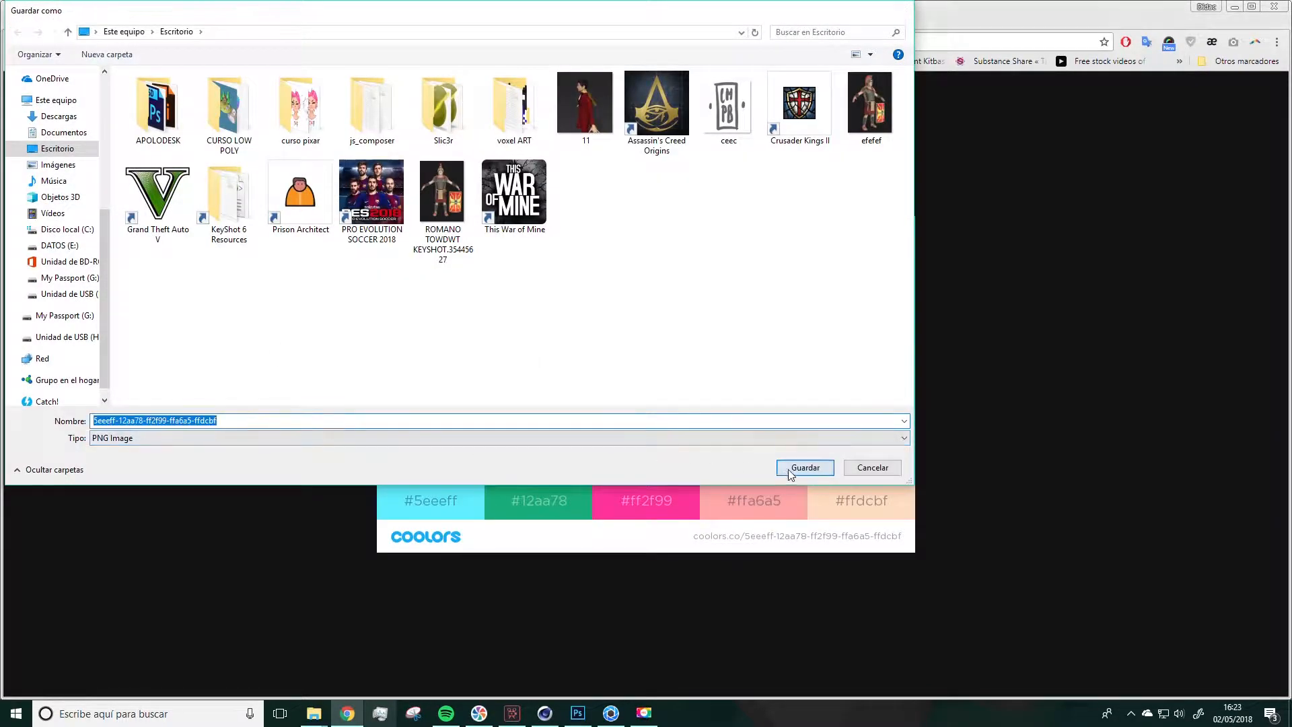
pyautogui.click(805, 467)
# Return to the palette's shades view and capture all five shade columns with the Windows snipping tool (Herramienta Recortes)
pyautogui.click(106, 25)
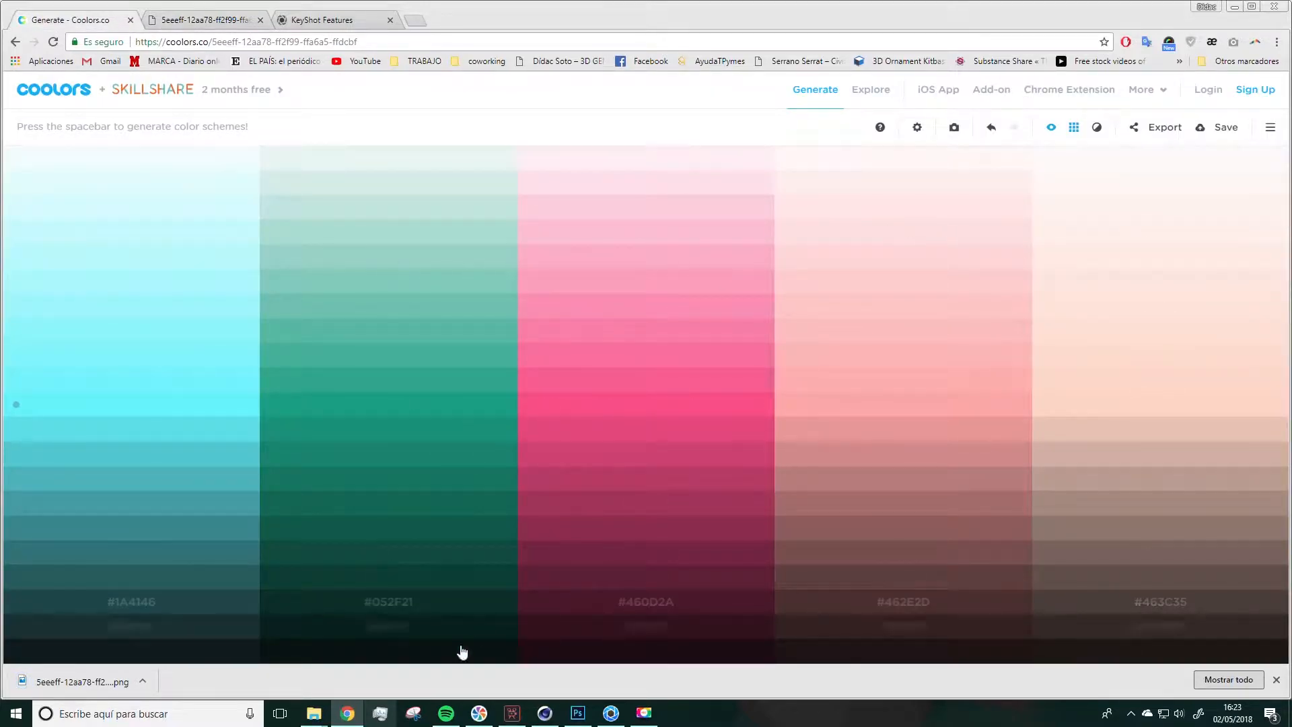
pyautogui.click(152, 713)
pyautogui.write('rec')
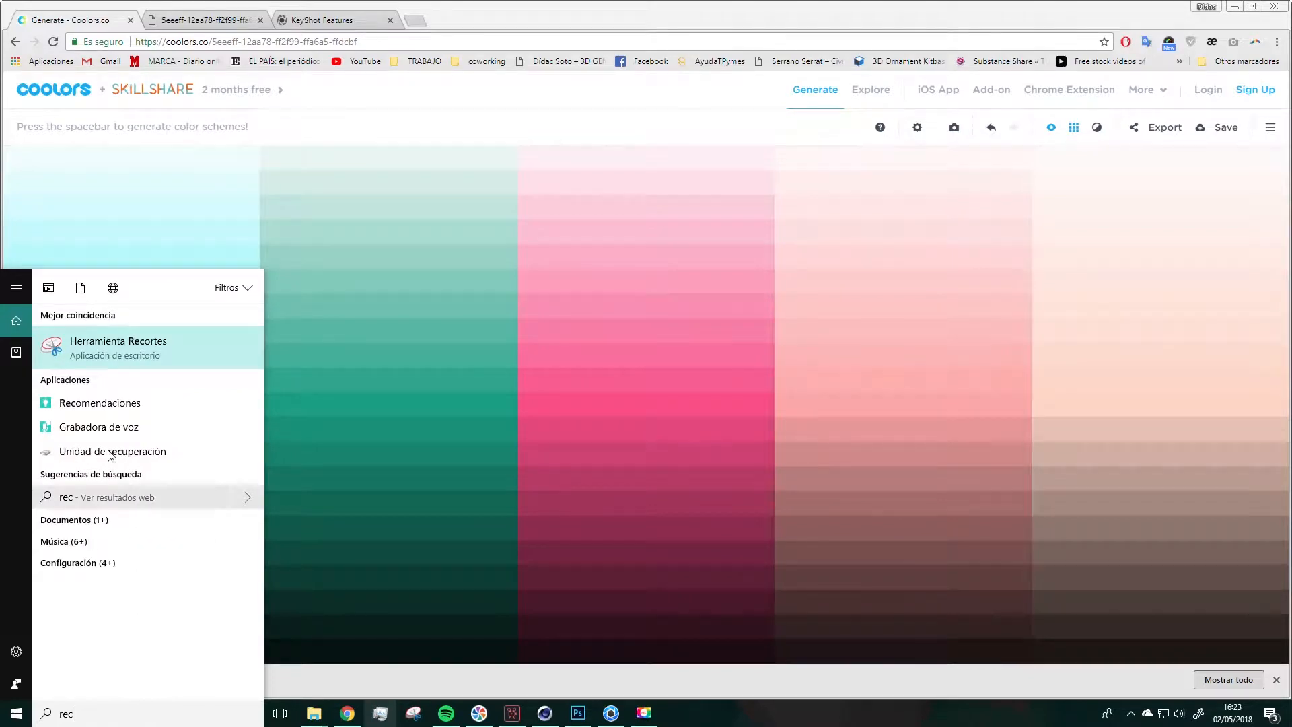
pyautogui.click(111, 344)
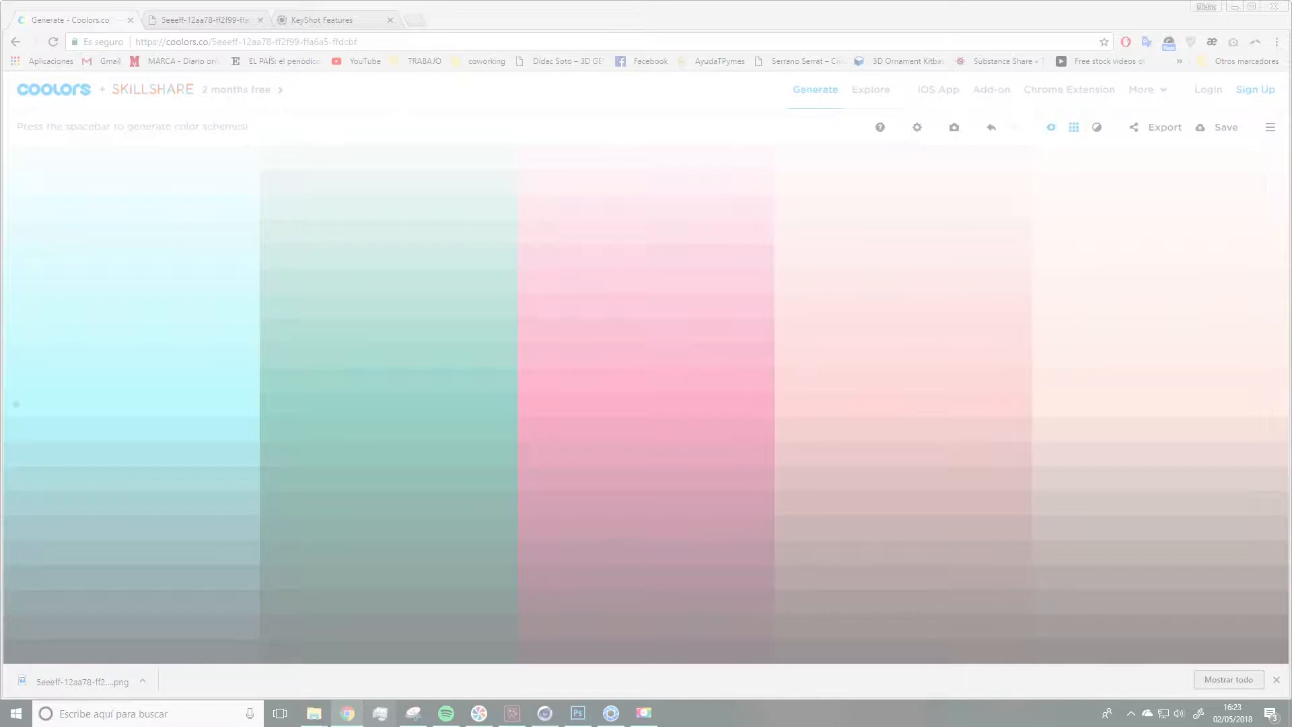
pyautogui.press('Escape')
pyautogui.moveTo(491, 249); pyautogui.dragTo(612, 238)
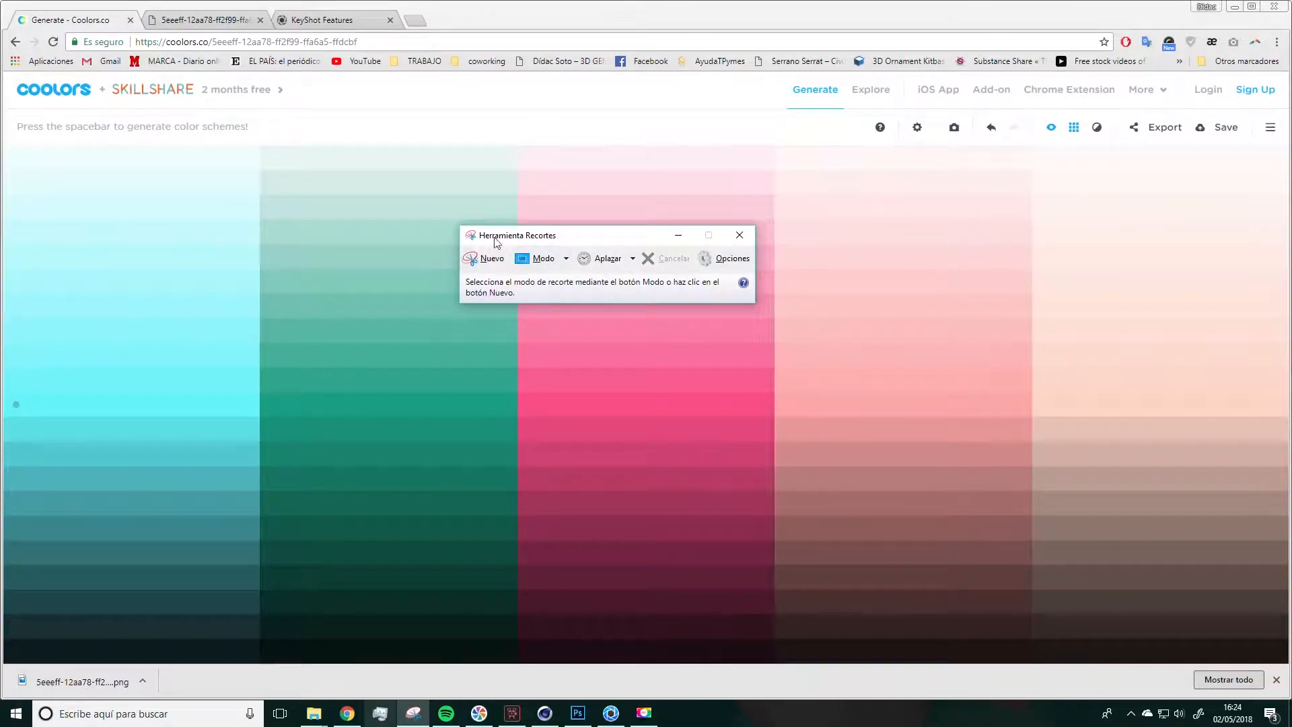
pyautogui.click(485, 258)
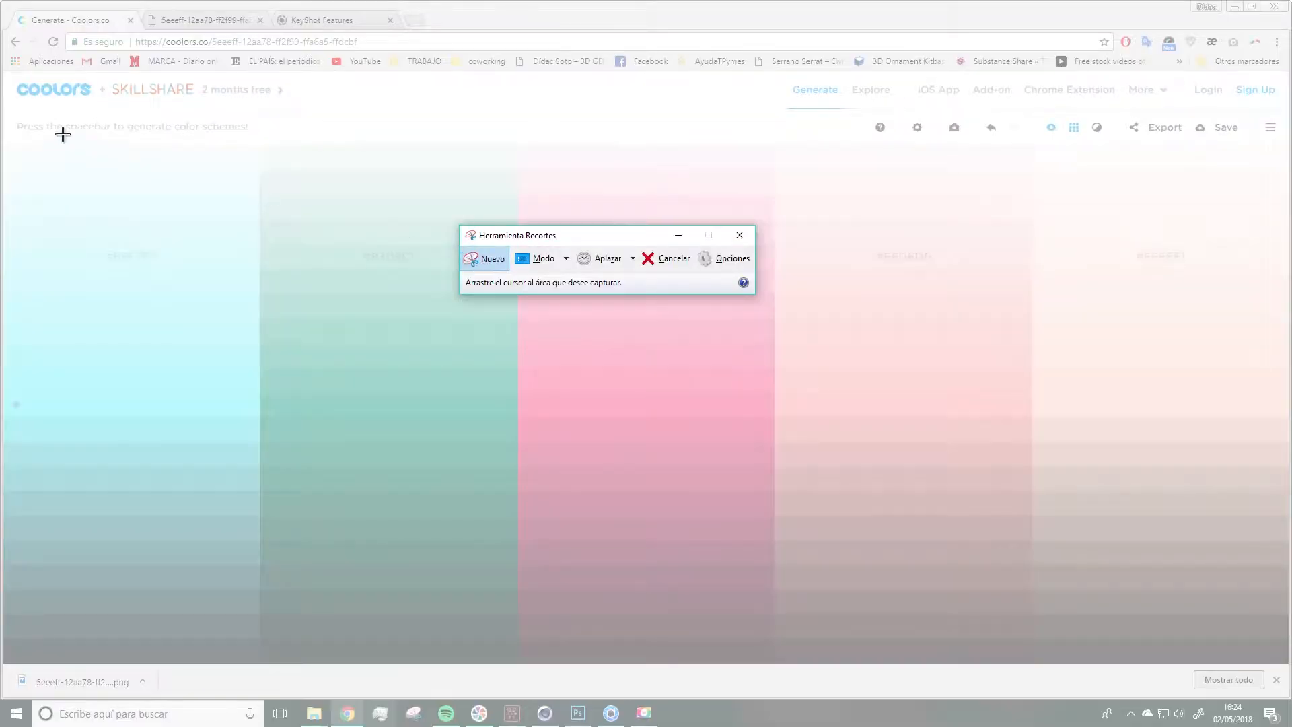
pyautogui.moveTo(5, 136); pyautogui.dragTo(1287, 678)
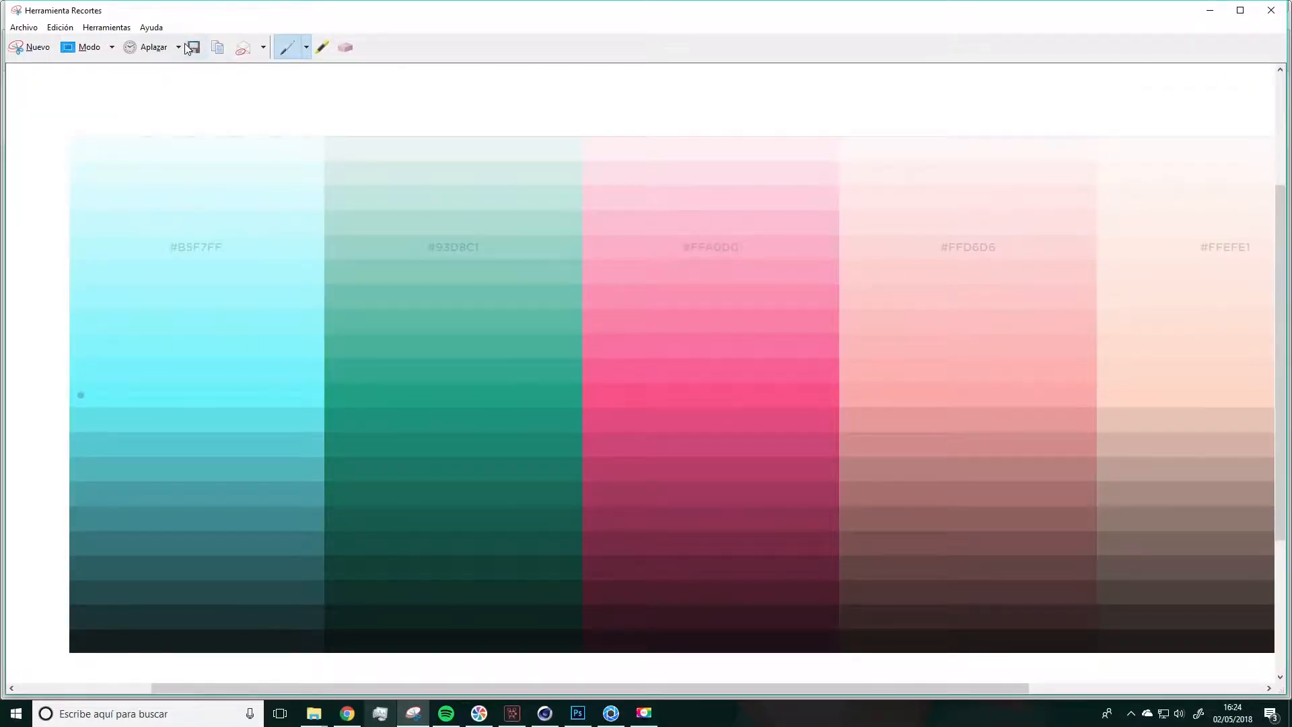
# Save the shades capture to the desktop as a PNG file named ef
pyautogui.click(189, 48)
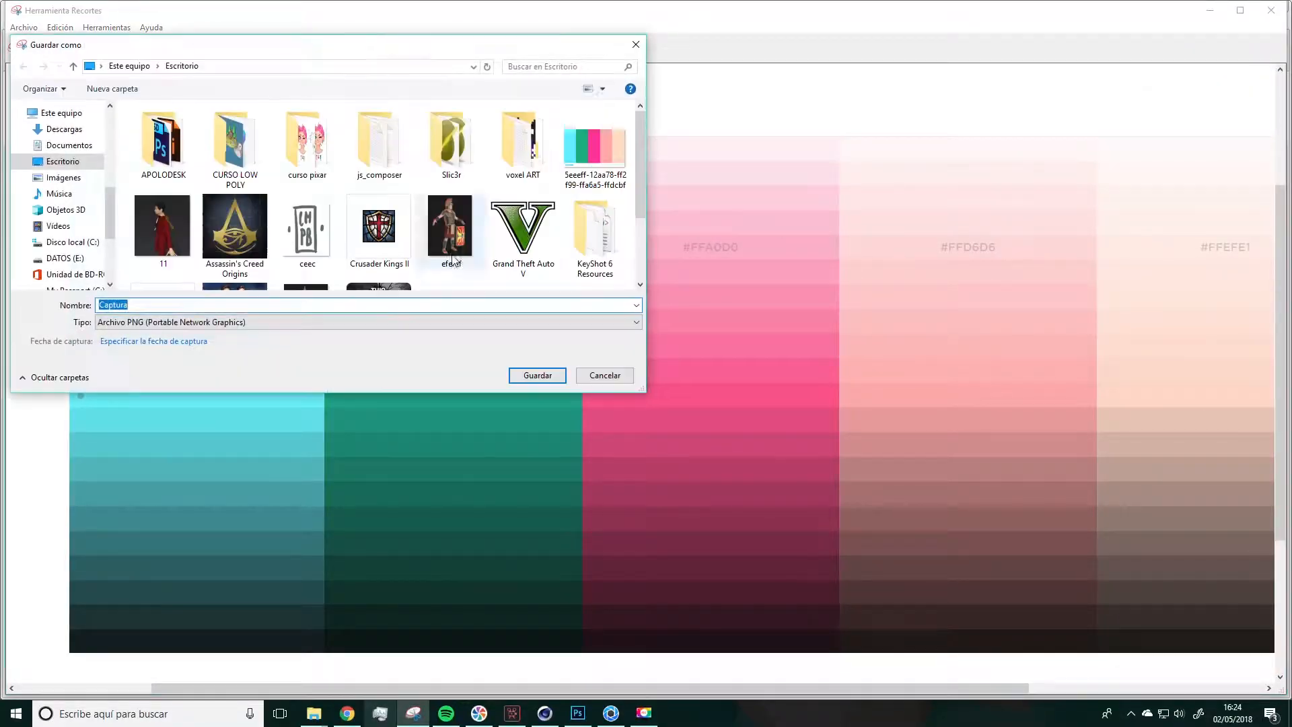
pyautogui.write('ef')
pyautogui.click(533, 374)
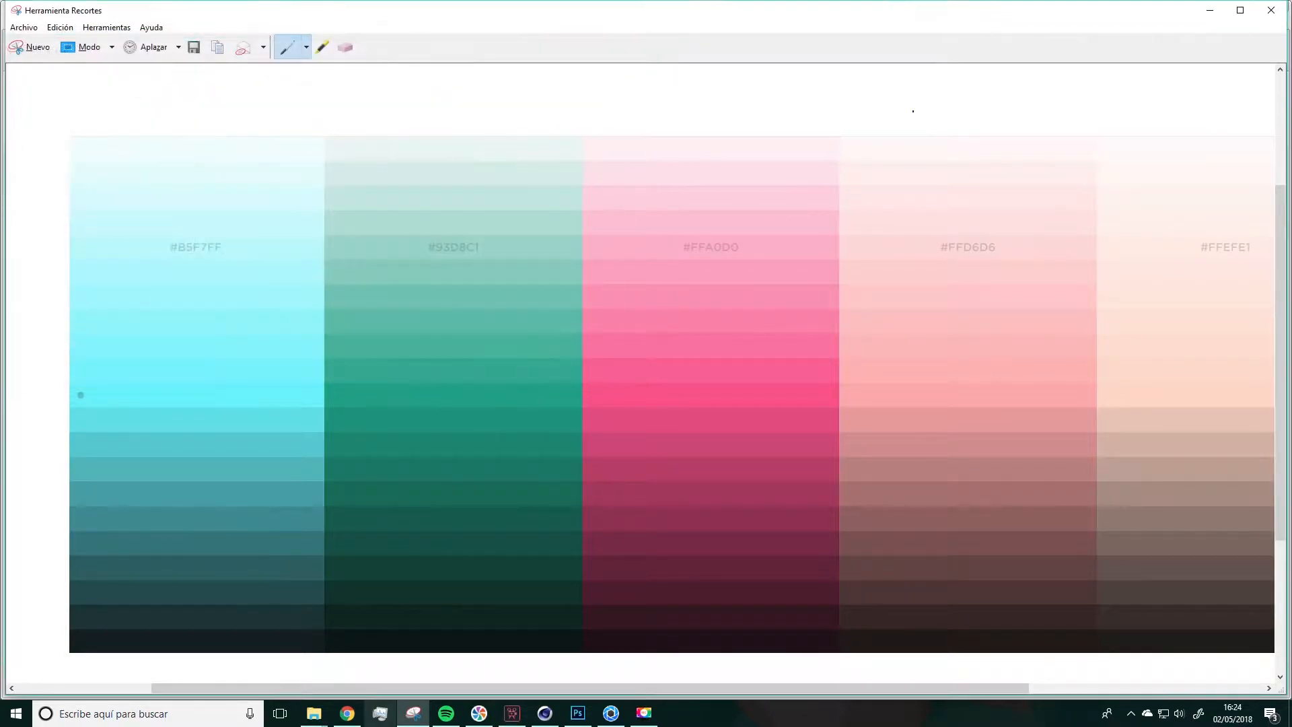
# Check the island scene in Cinema 4D, switch to Photoshop and compare the three open palette images
pyautogui.click(544, 712)
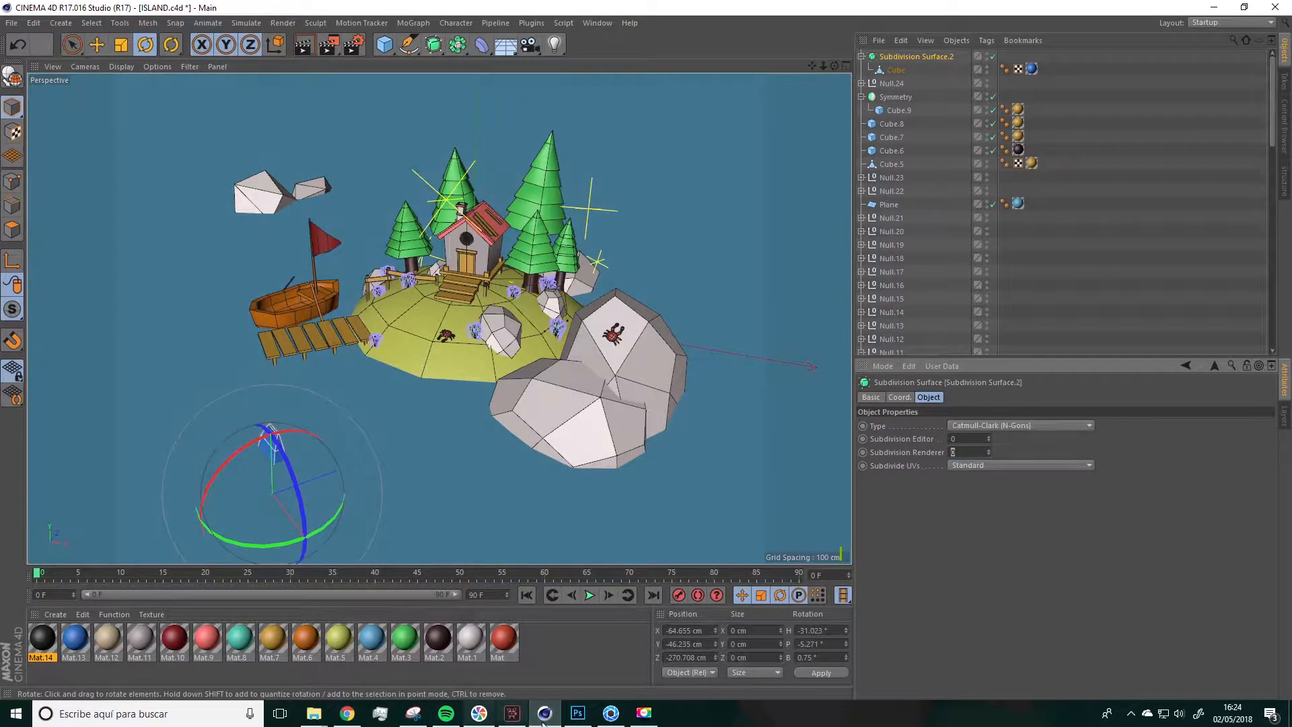
pyautogui.click(577, 713)
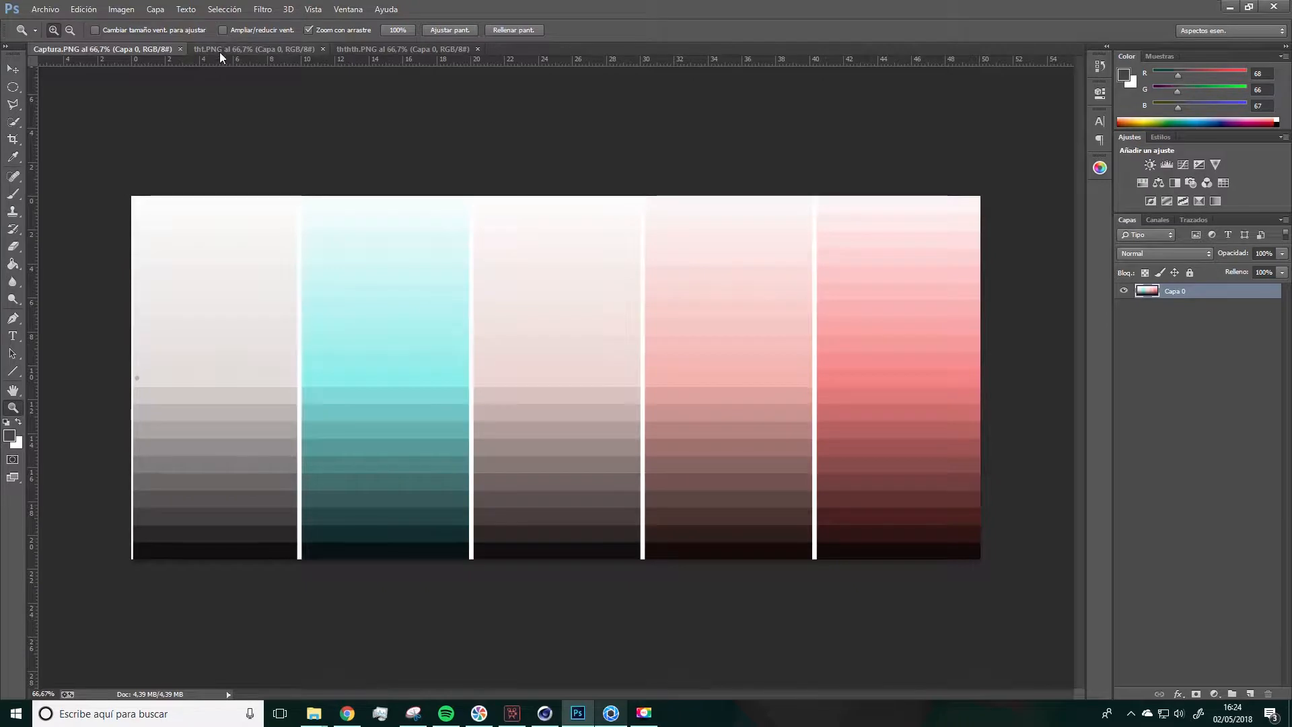
pyautogui.click(221, 51)
pyautogui.click(350, 47)
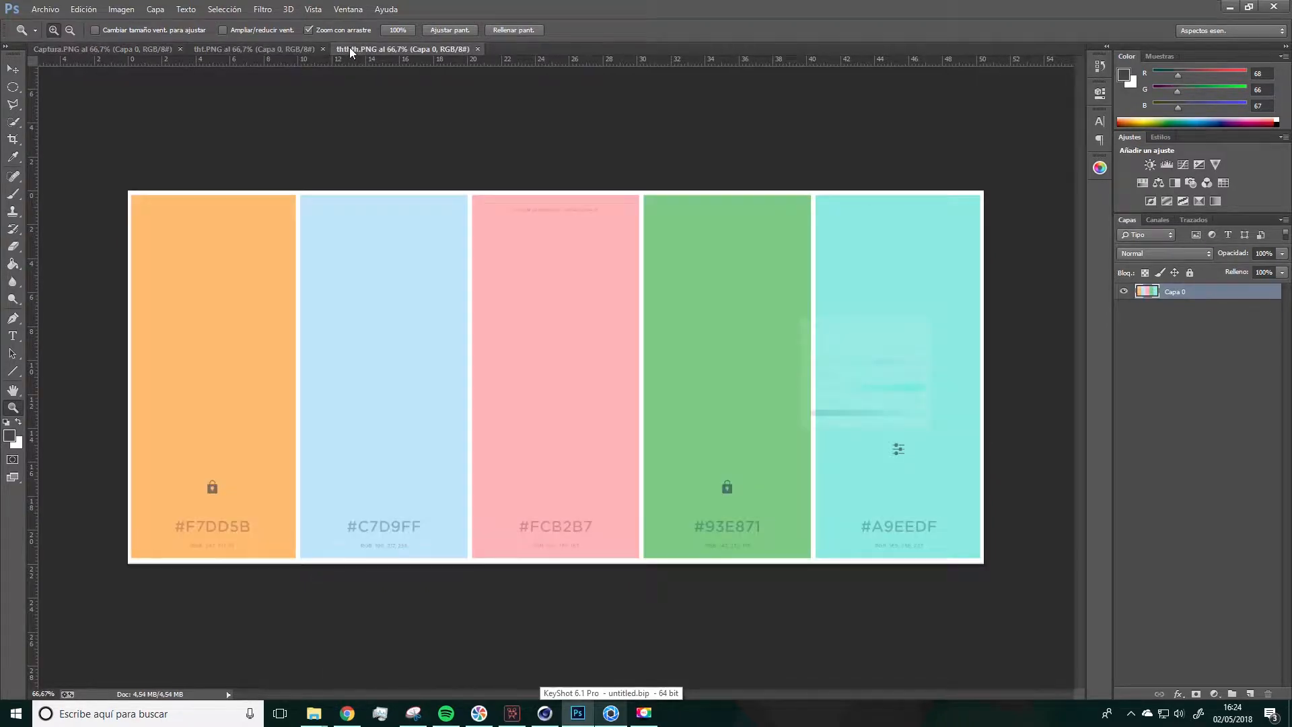
pyautogui.click(278, 50)
pyautogui.click(143, 47)
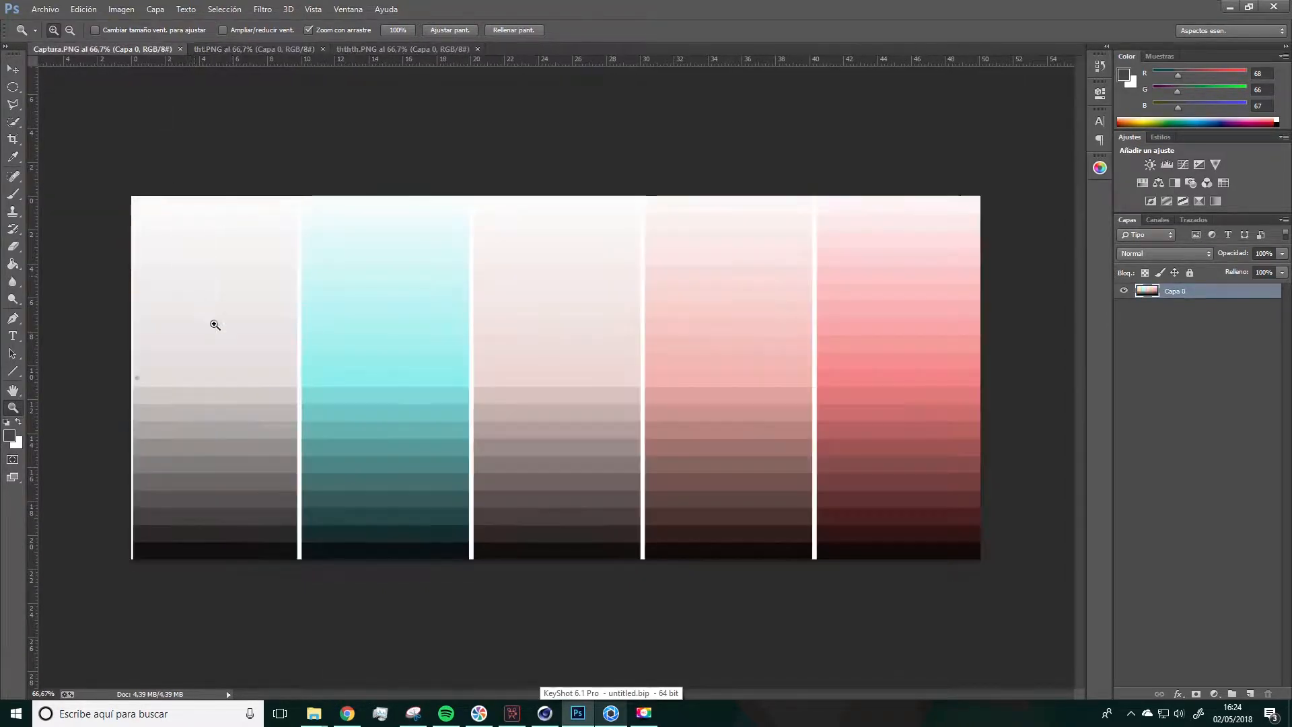
pyautogui.click(252, 49)
pyautogui.click(393, 51)
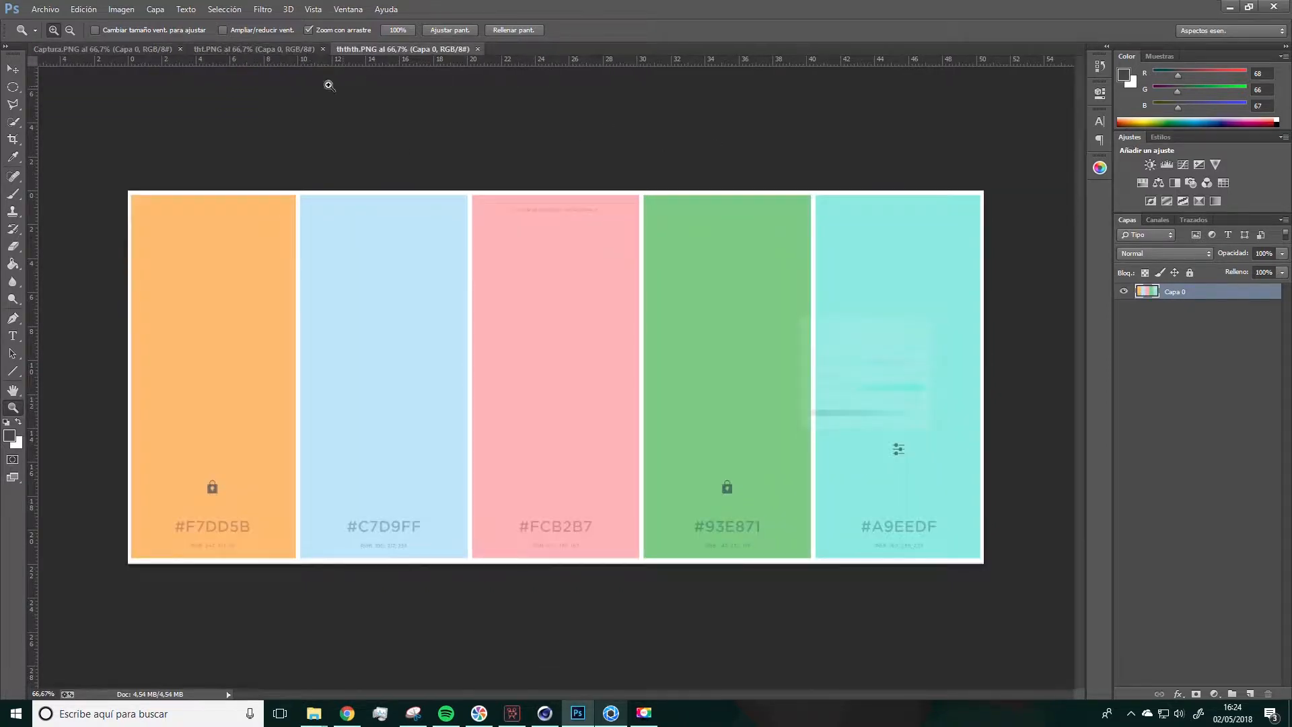
pyautogui.click(164, 52)
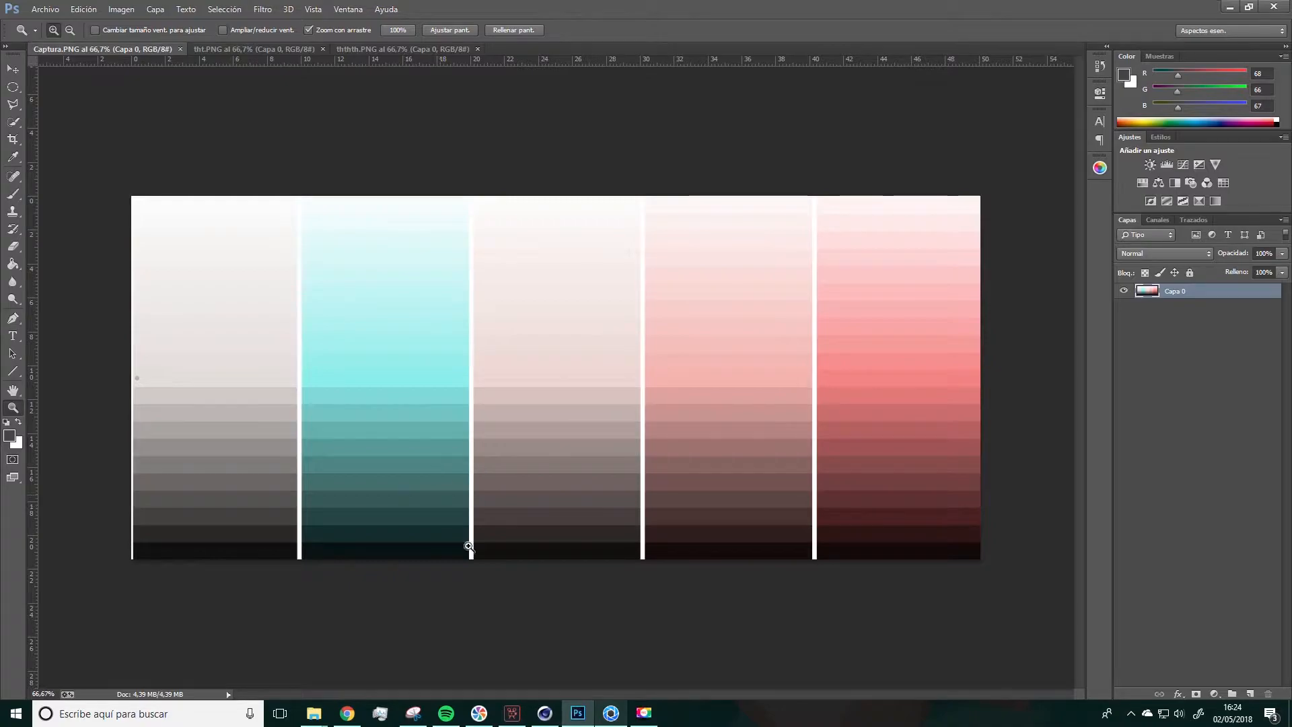
# Switch back to Chrome and read through the KeyShot Features page down to the Feature by Feature rendering section
pyautogui.click(347, 713)
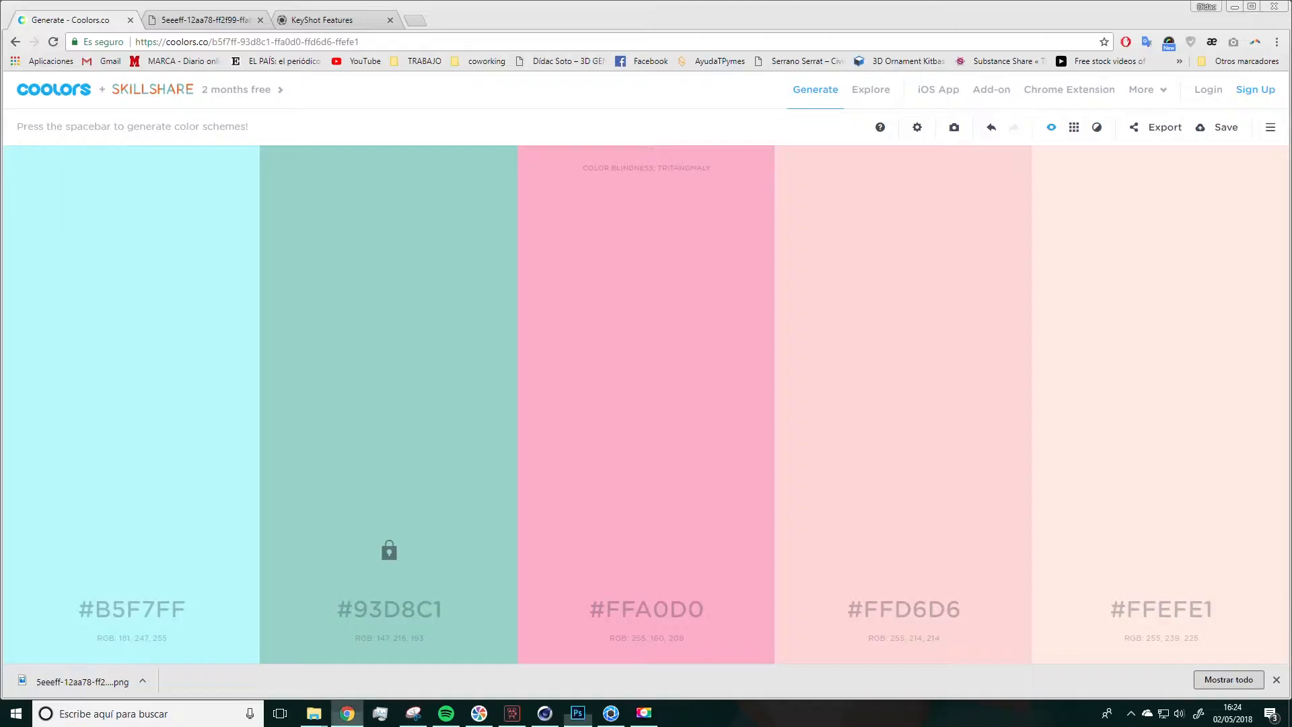
pyautogui.click(321, 22)
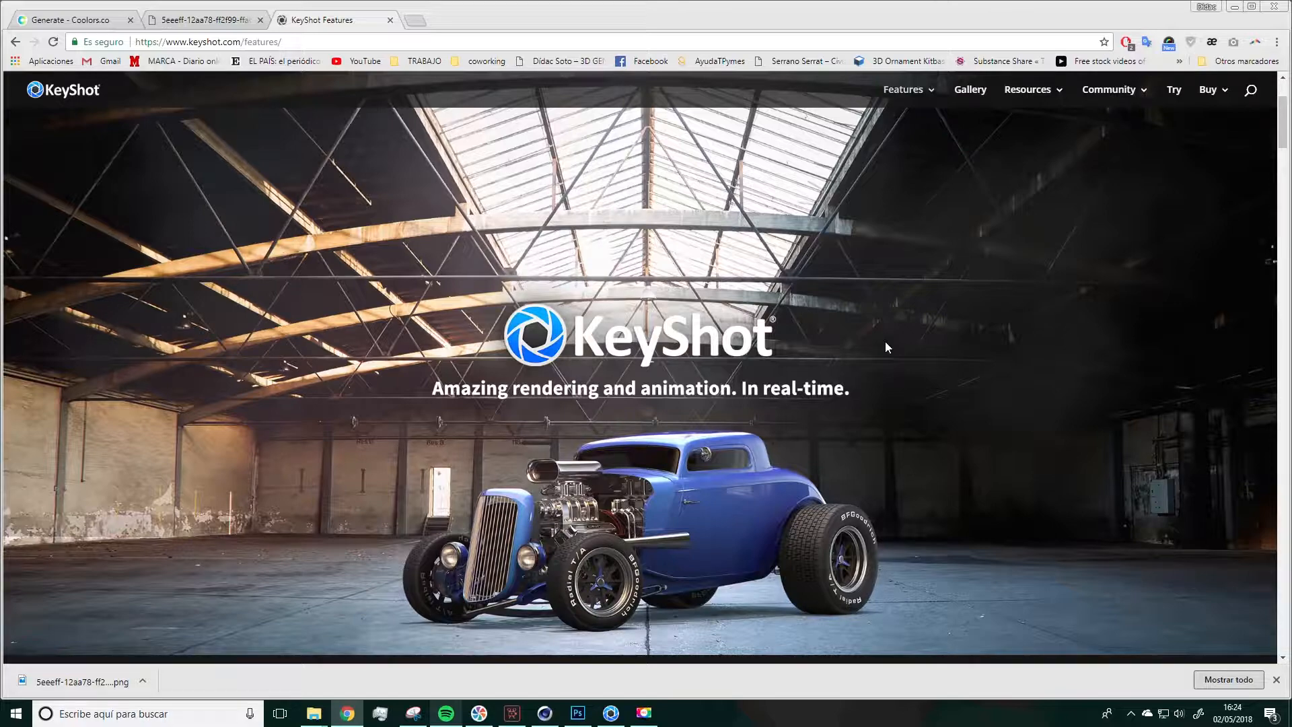
pyautogui.scroll(-7, 829, 415)
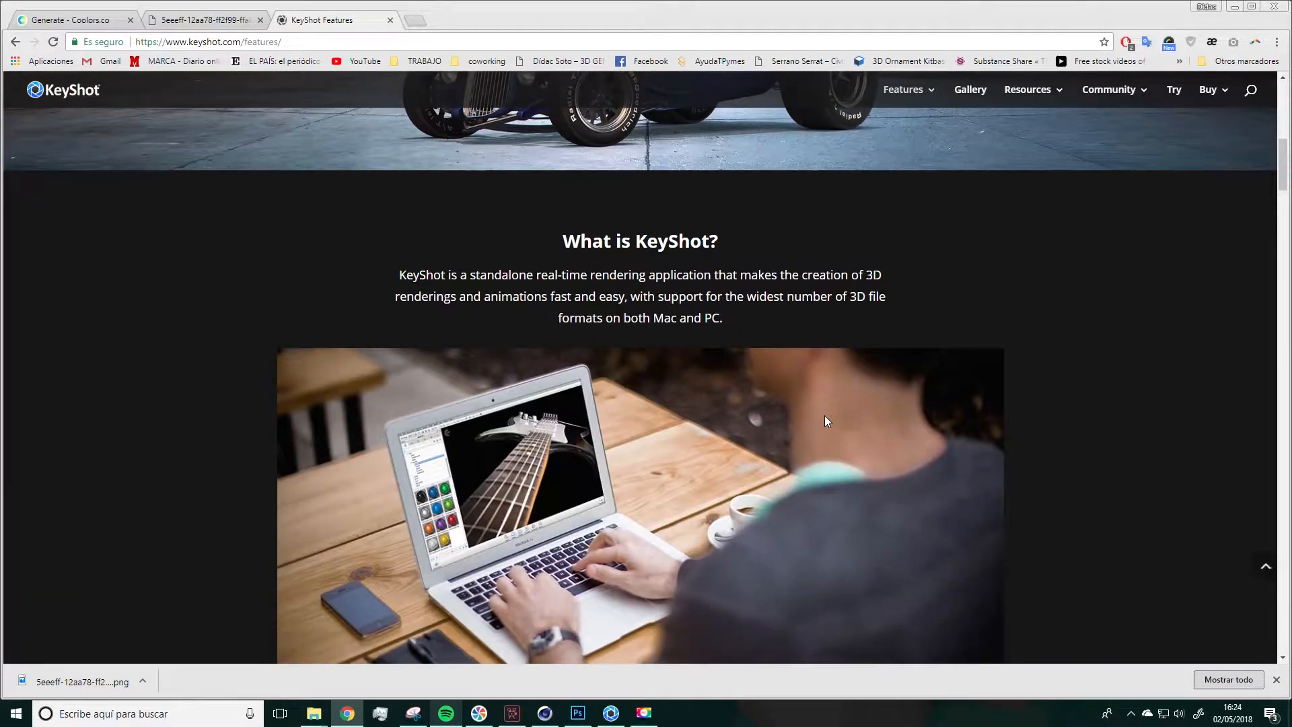
pyautogui.scroll(-8, 824, 404)
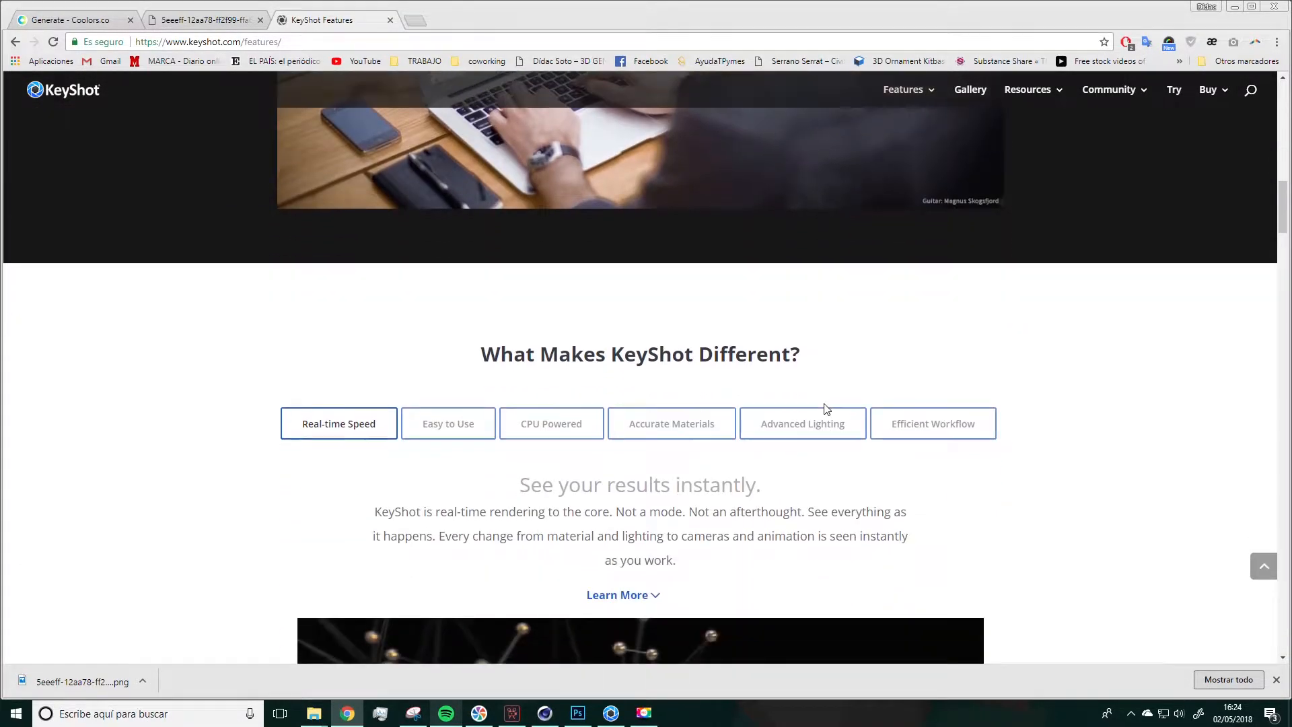
pyautogui.scroll(-14, 827, 408)
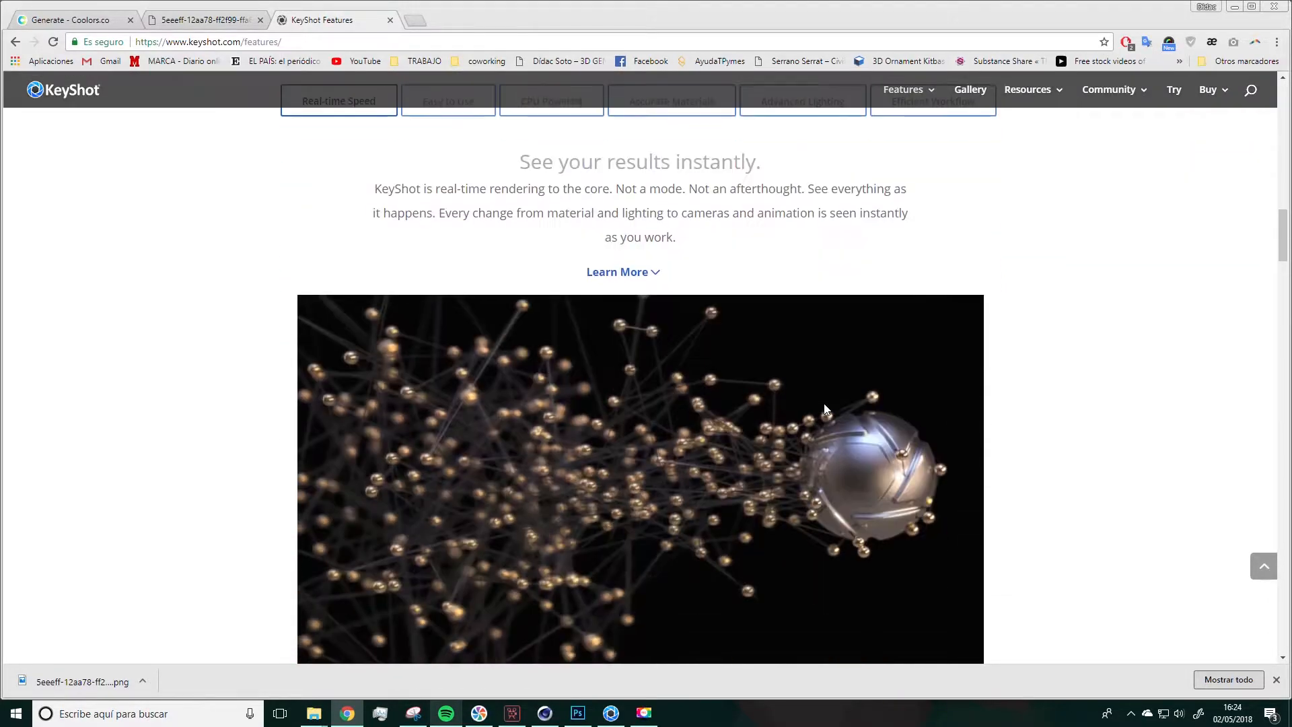
pyautogui.scroll(-2, 826, 409)
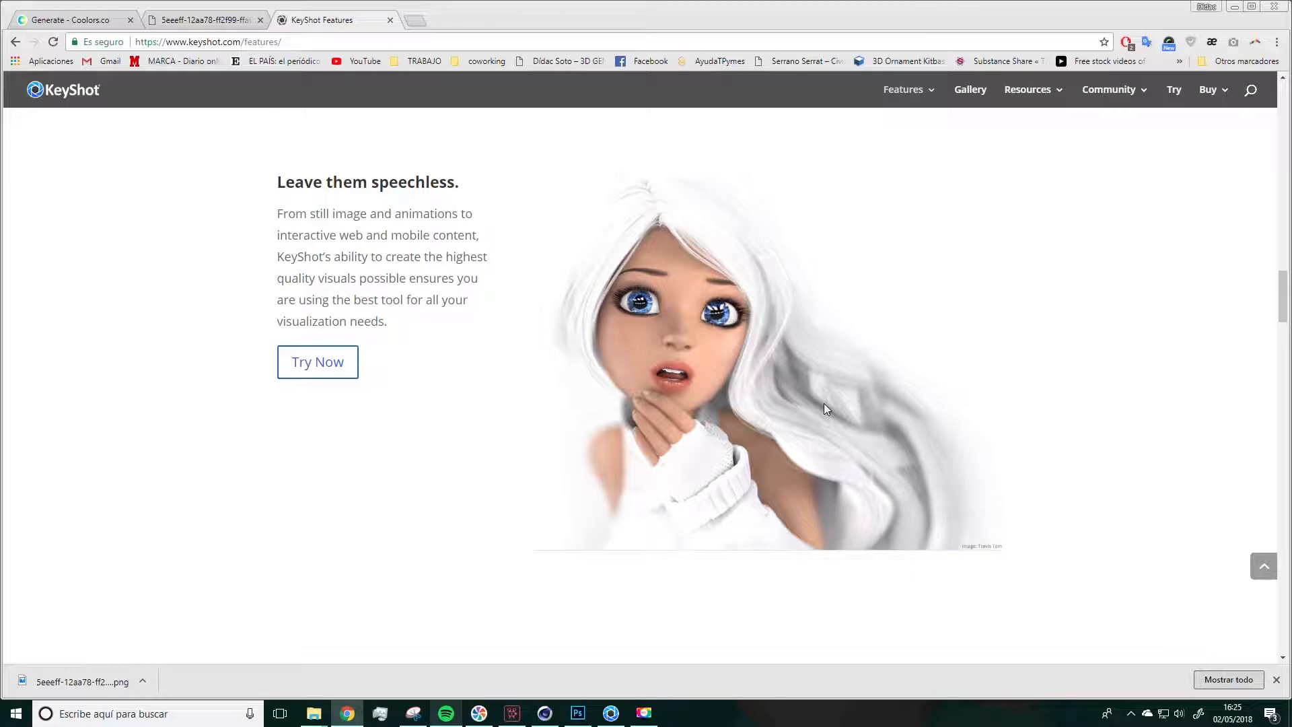
pyautogui.scroll(-7, 823, 409)
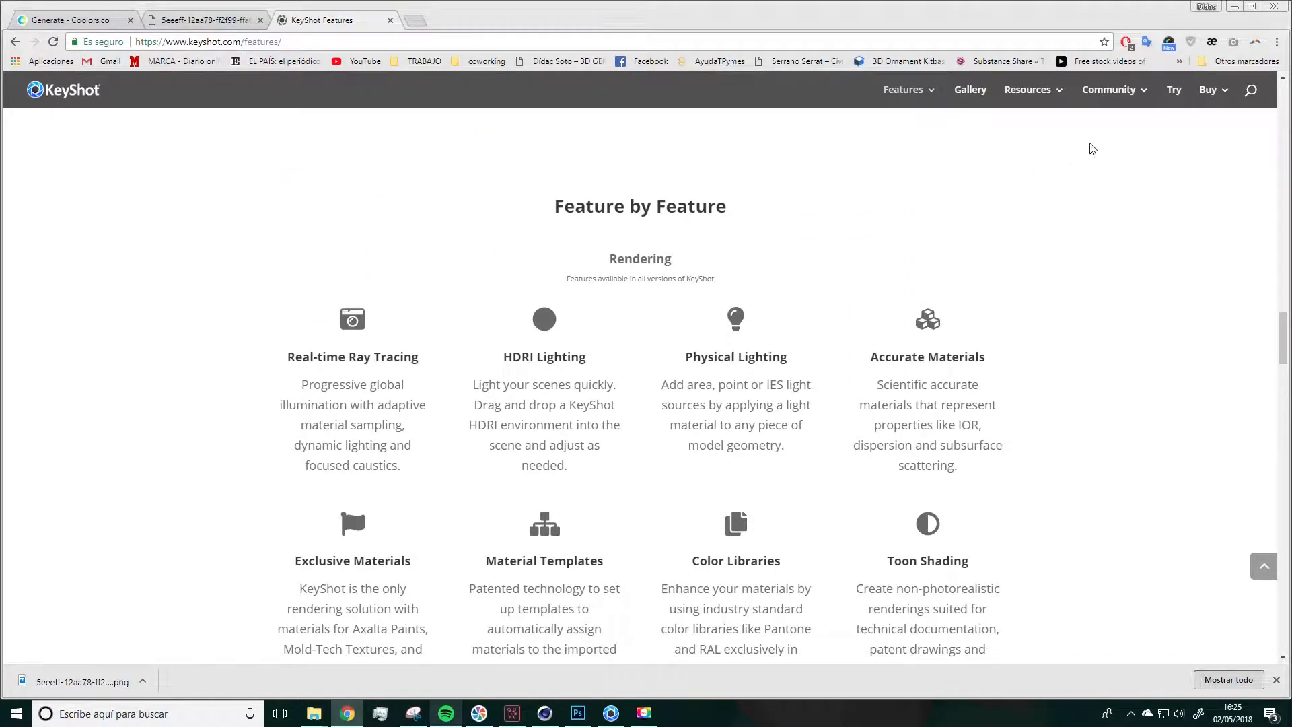
pyautogui.scroll(-1, 1101, 325)
pyautogui.scroll(-2, 1104, 324)
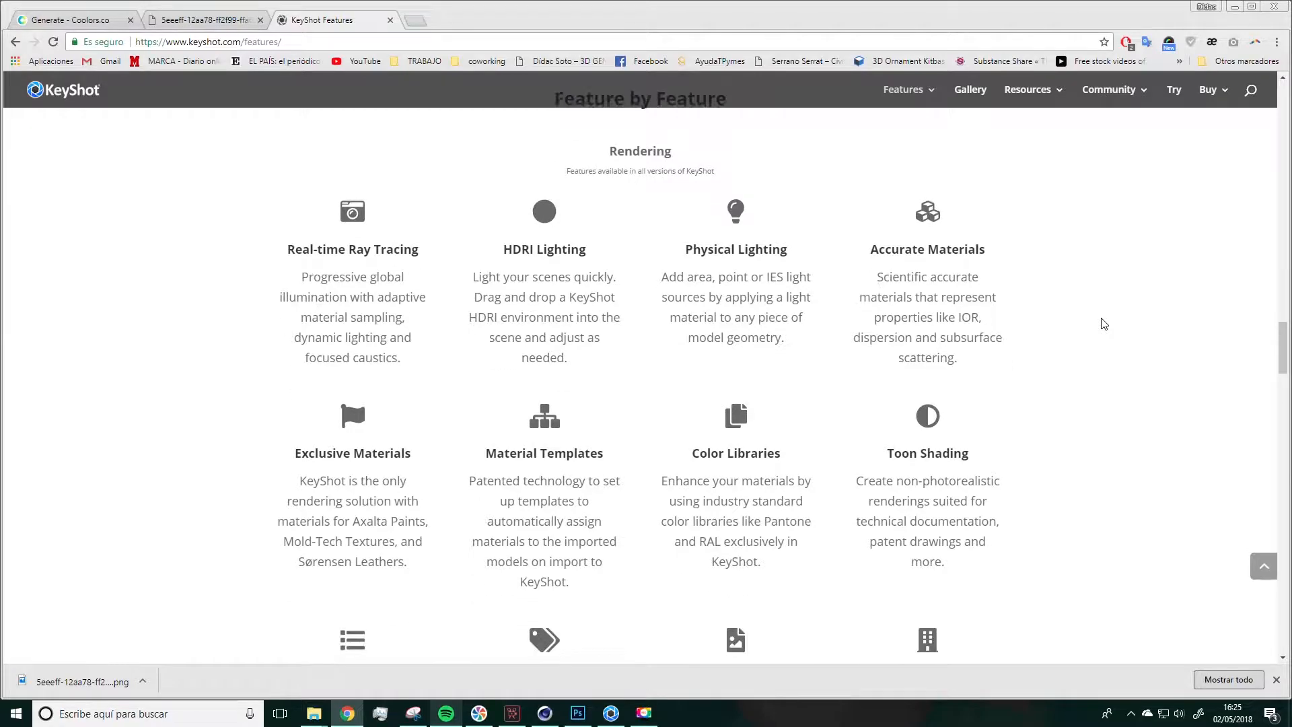
# Switch to KeyShot and import ISLAND 2 fbx from the CURSO LOW POLY folder with the default import options
pyautogui.click(610, 712)
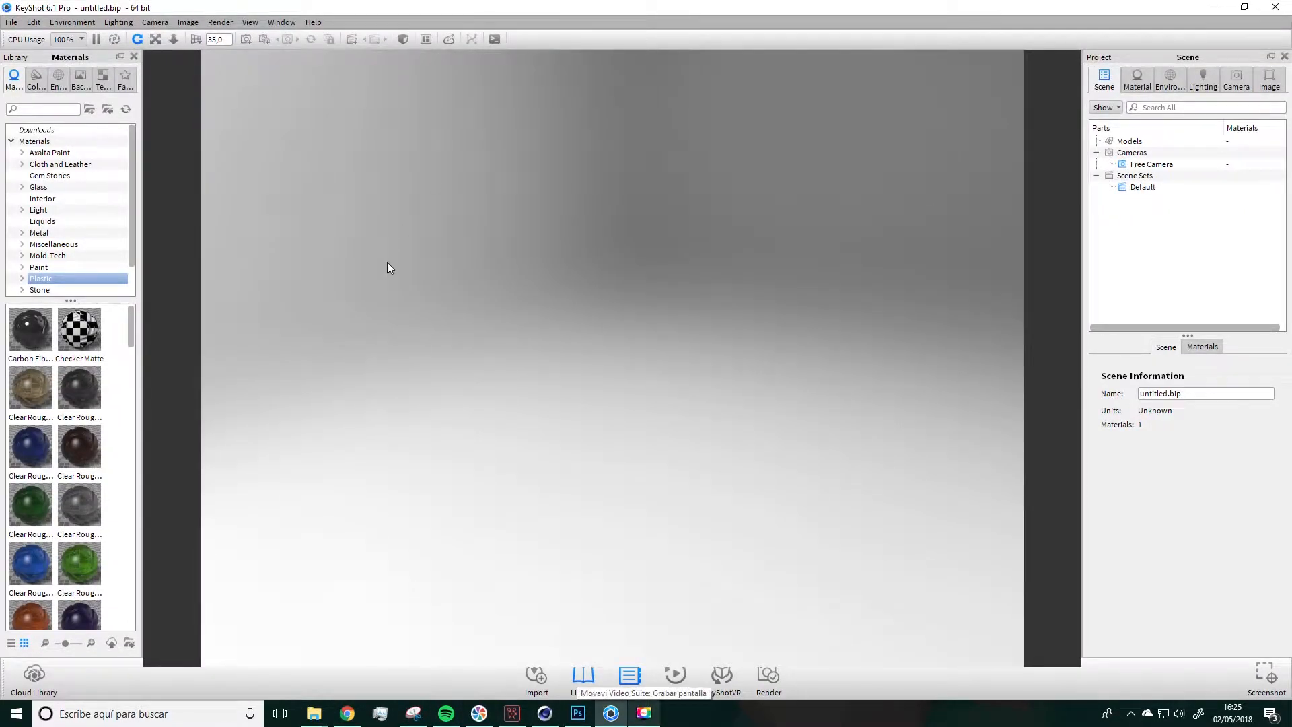
pyautogui.click(15, 23)
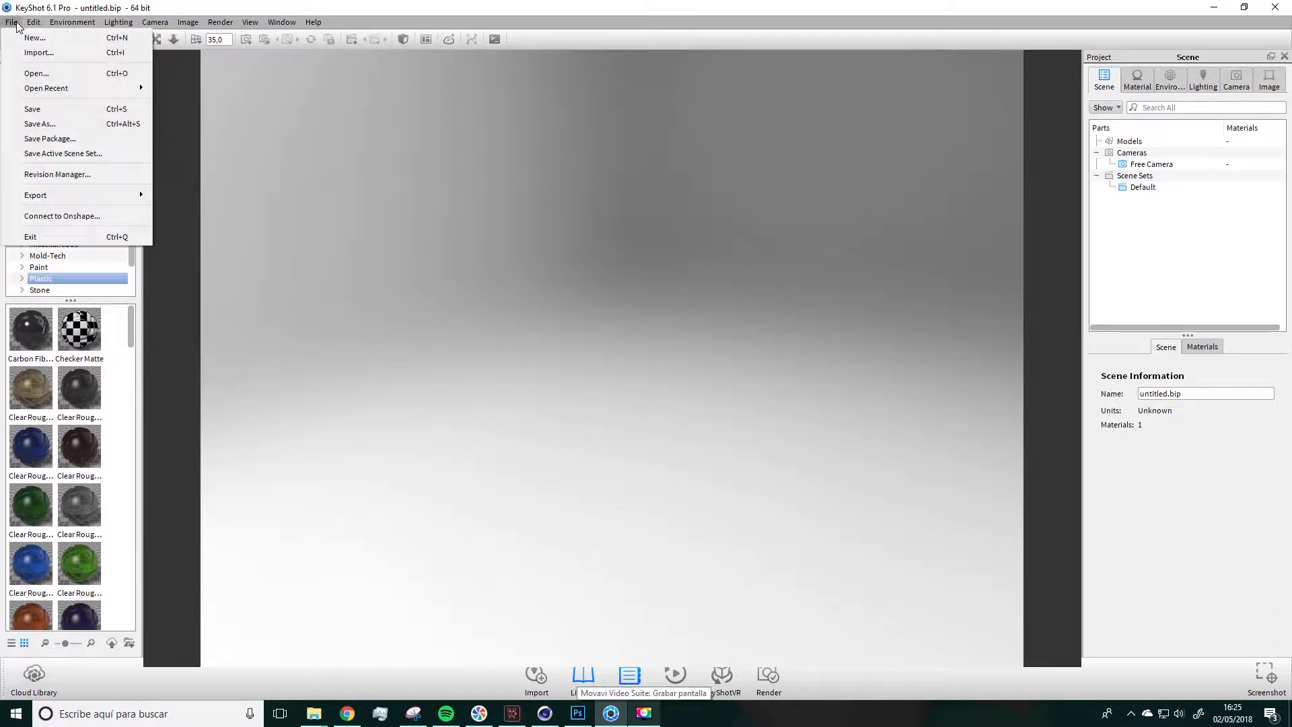
pyautogui.click(55, 51)
pyautogui.click(377, 132)
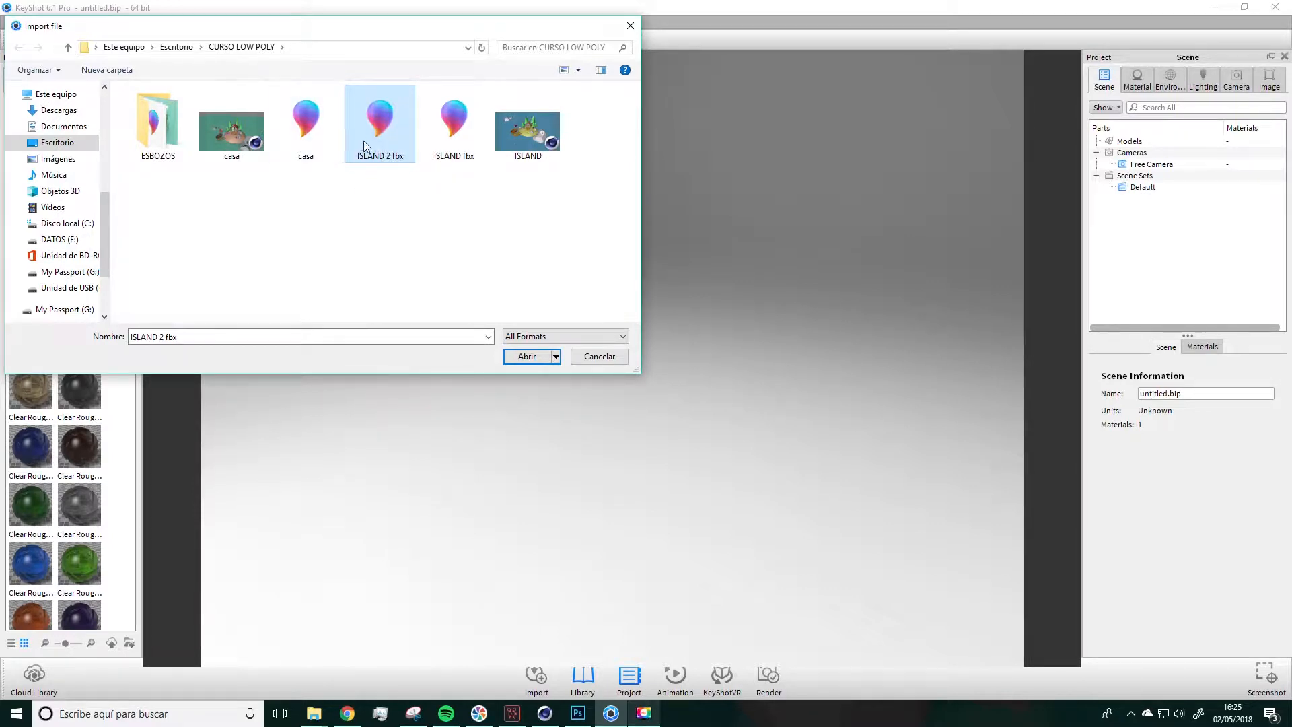
pyautogui.click(526, 356)
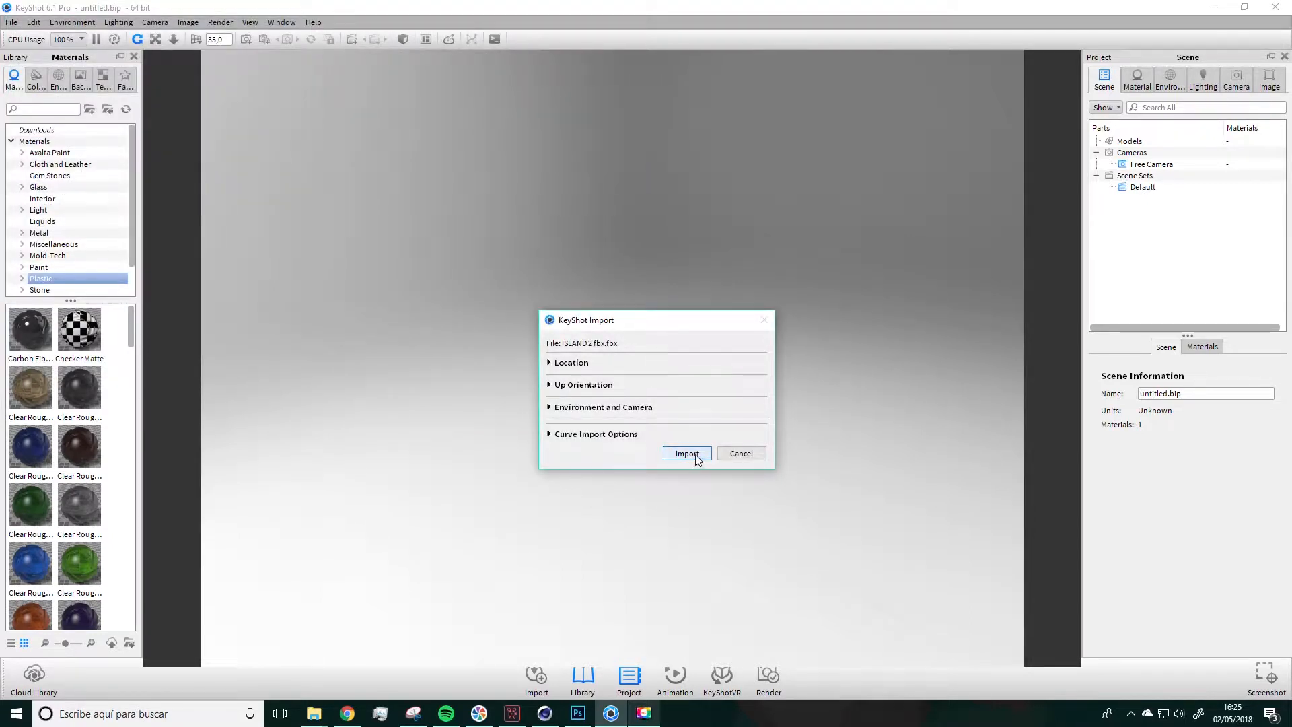
pyautogui.click(696, 454)
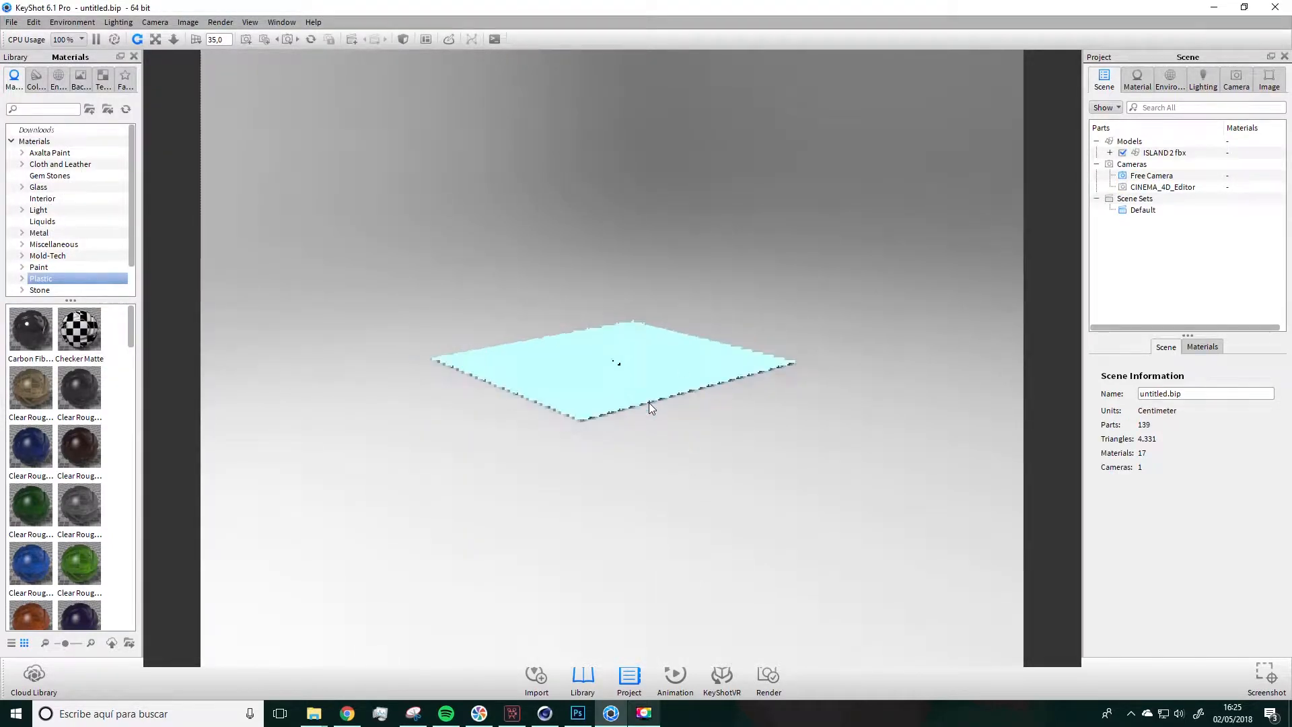
# Frame the imported island in the camera view from a raised angle, with the house, boat and rocks centered
pyautogui.scroll(10, 649, 402)
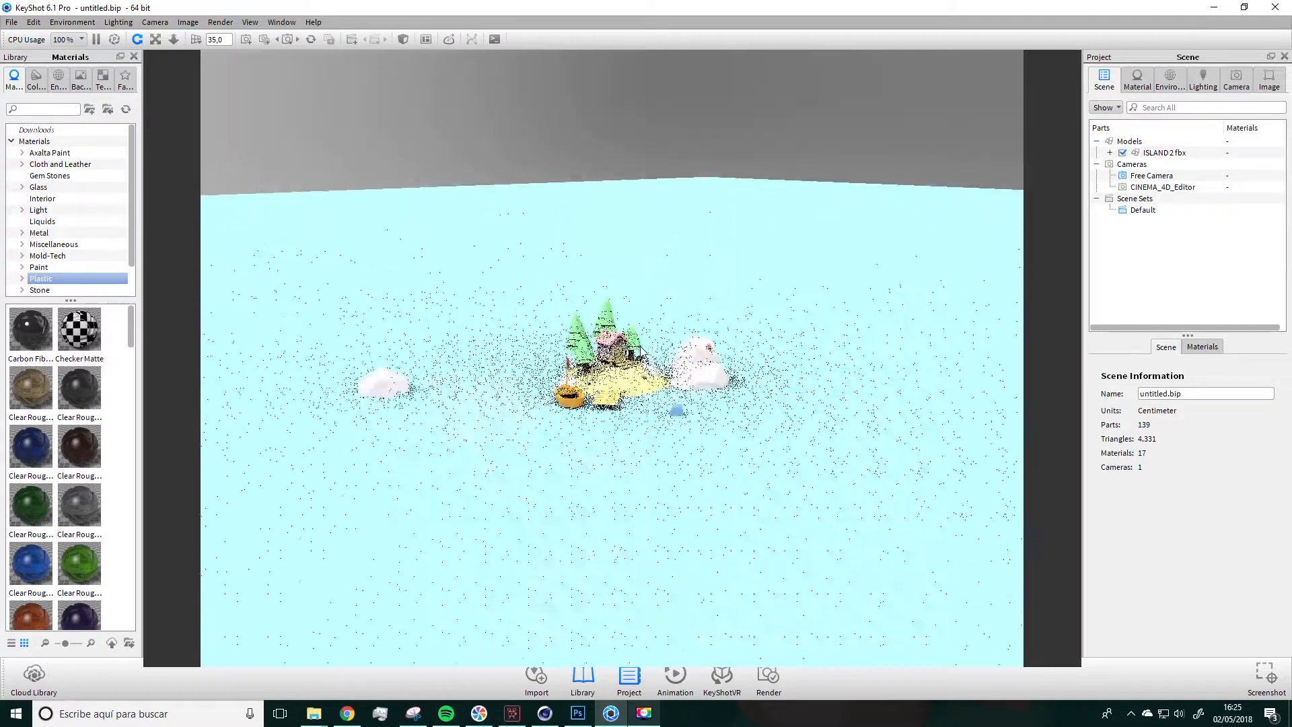
pyautogui.moveTo(642, 351); pyautogui.dragTo(368, 384)
pyautogui.scroll(5, 682, 329)
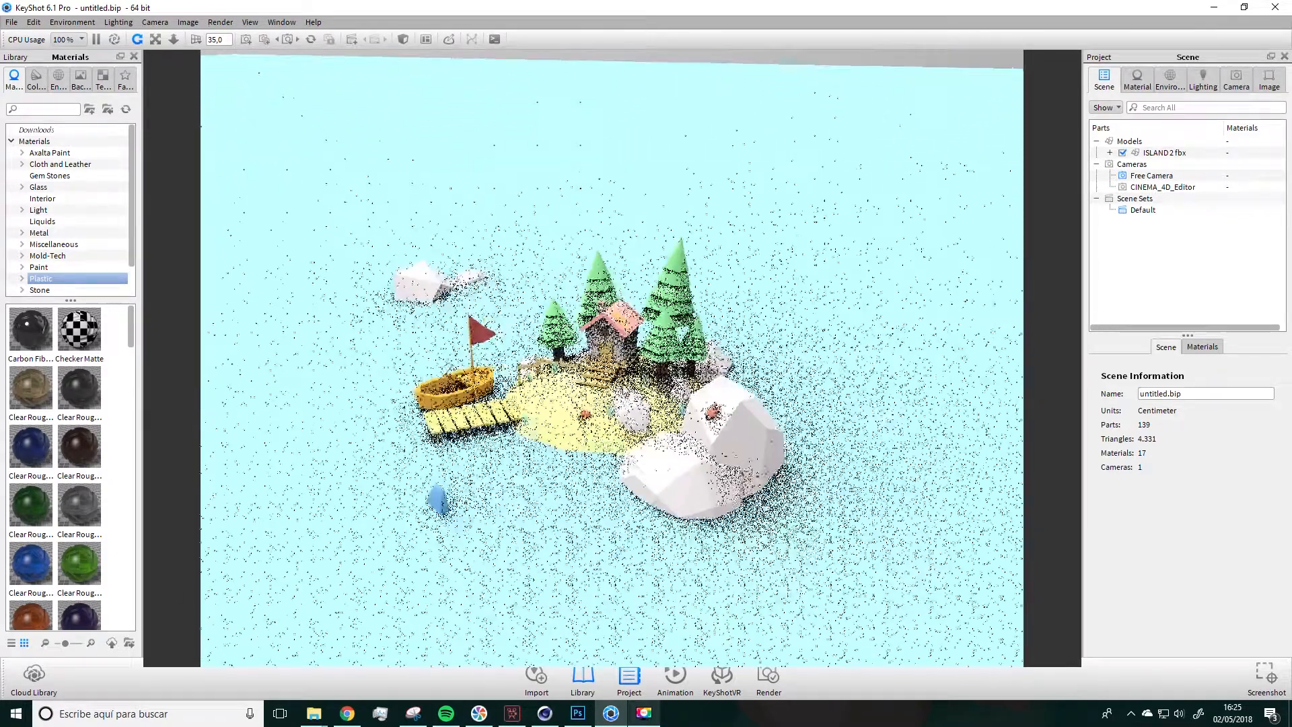
pyautogui.moveTo(649, 387); pyautogui.dragTo(629, 409)
pyautogui.moveTo(629, 430); pyautogui.dragTo(636, 383, button='middle')
pyautogui.moveTo(636, 383); pyautogui.dragTo(652, 362)
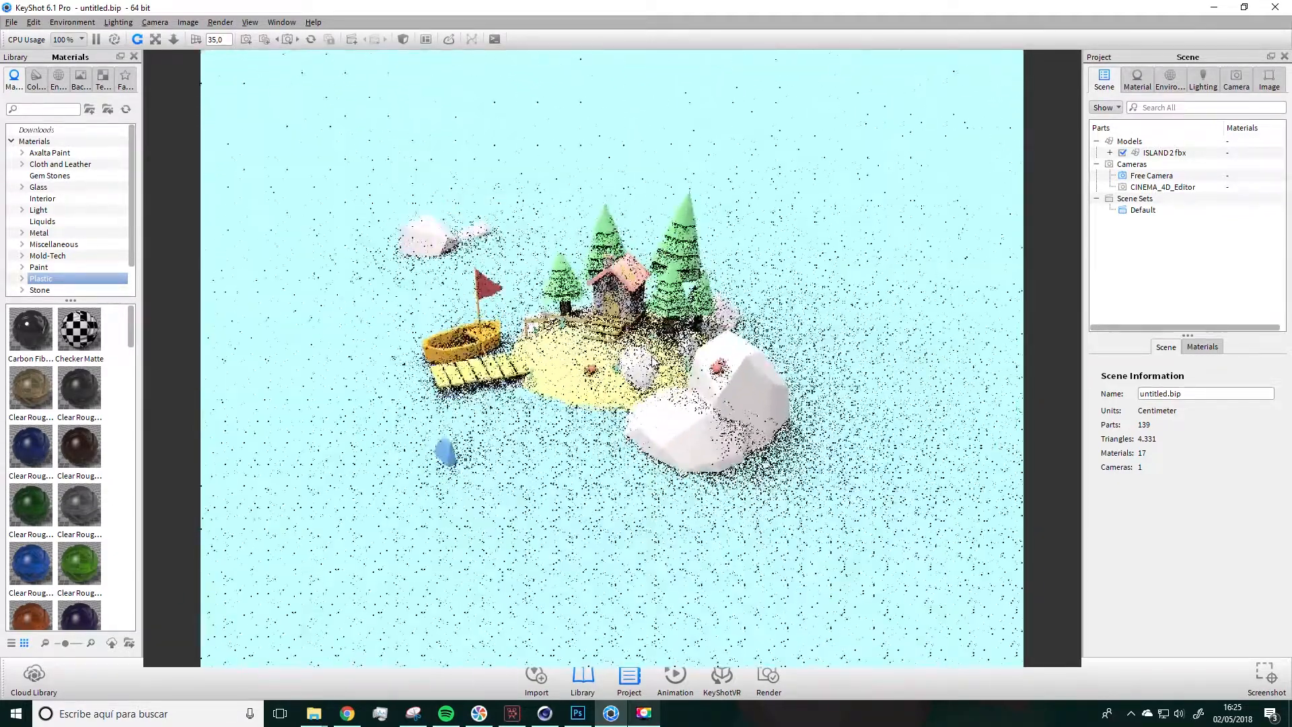
# Review the list of imported scene materials and inspect the island's rendered models from several sides
pyautogui.click(1137, 80)
pyautogui.scroll(-5, 1113, 588)
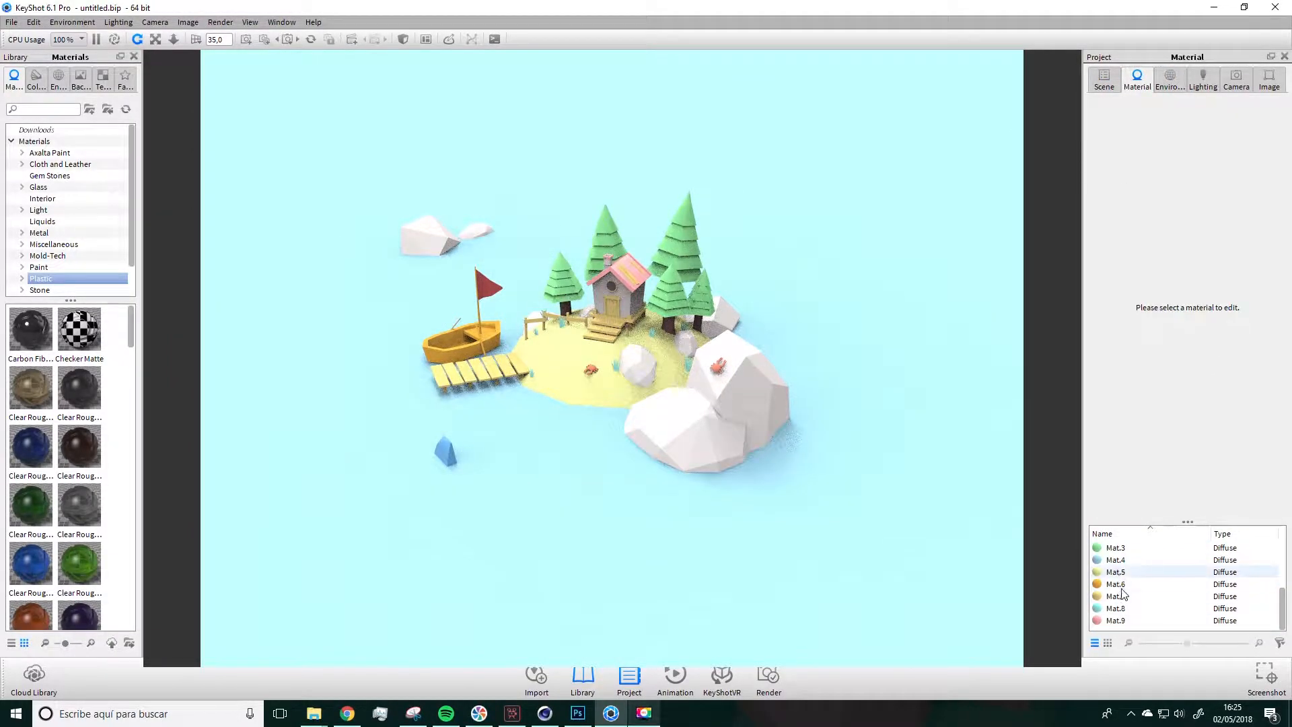
pyautogui.scroll(5, 638, 334)
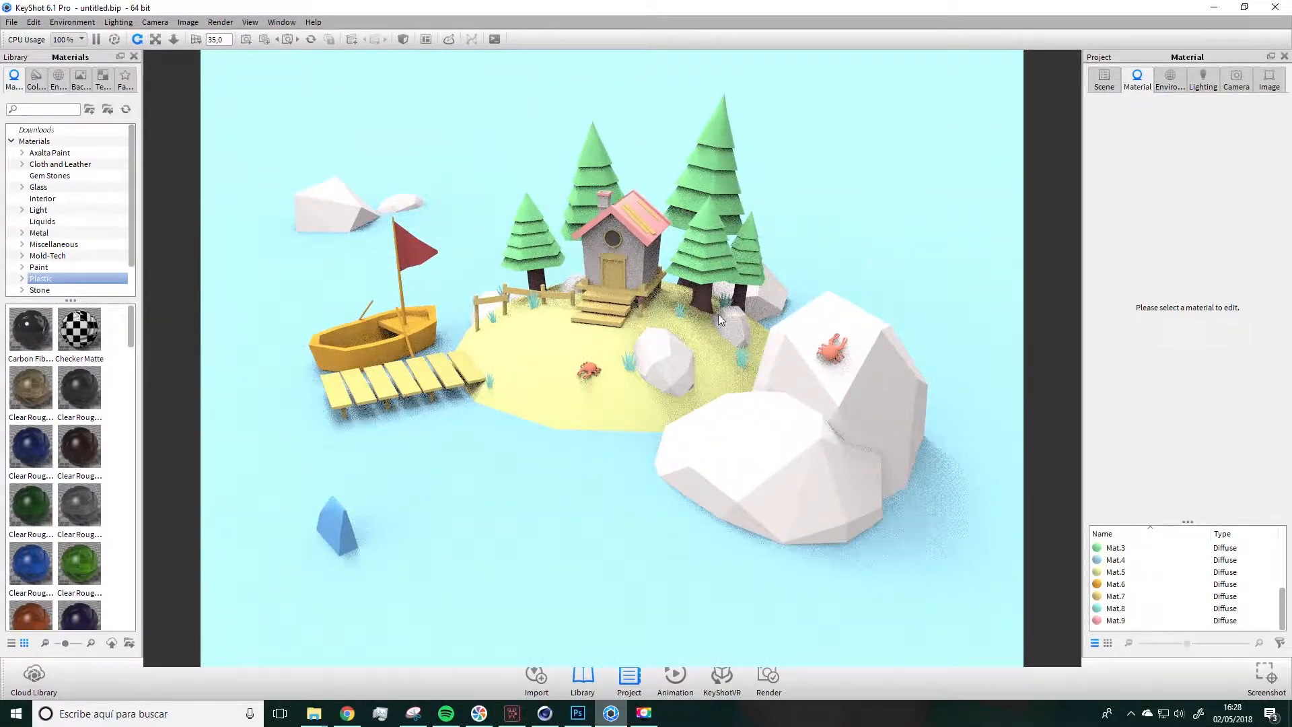
pyautogui.moveTo(723, 340); pyautogui.dragTo(525, 387)
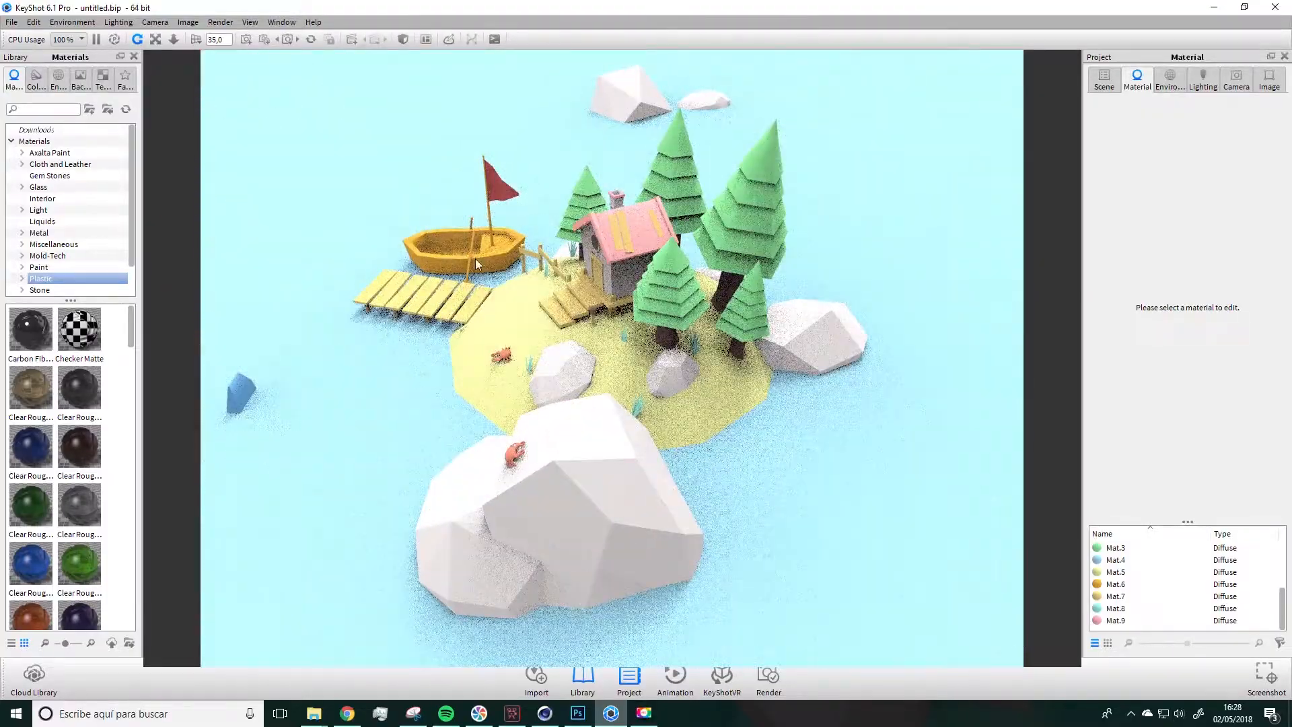
pyautogui.moveTo(529, 331); pyautogui.dragTo(426, 416)
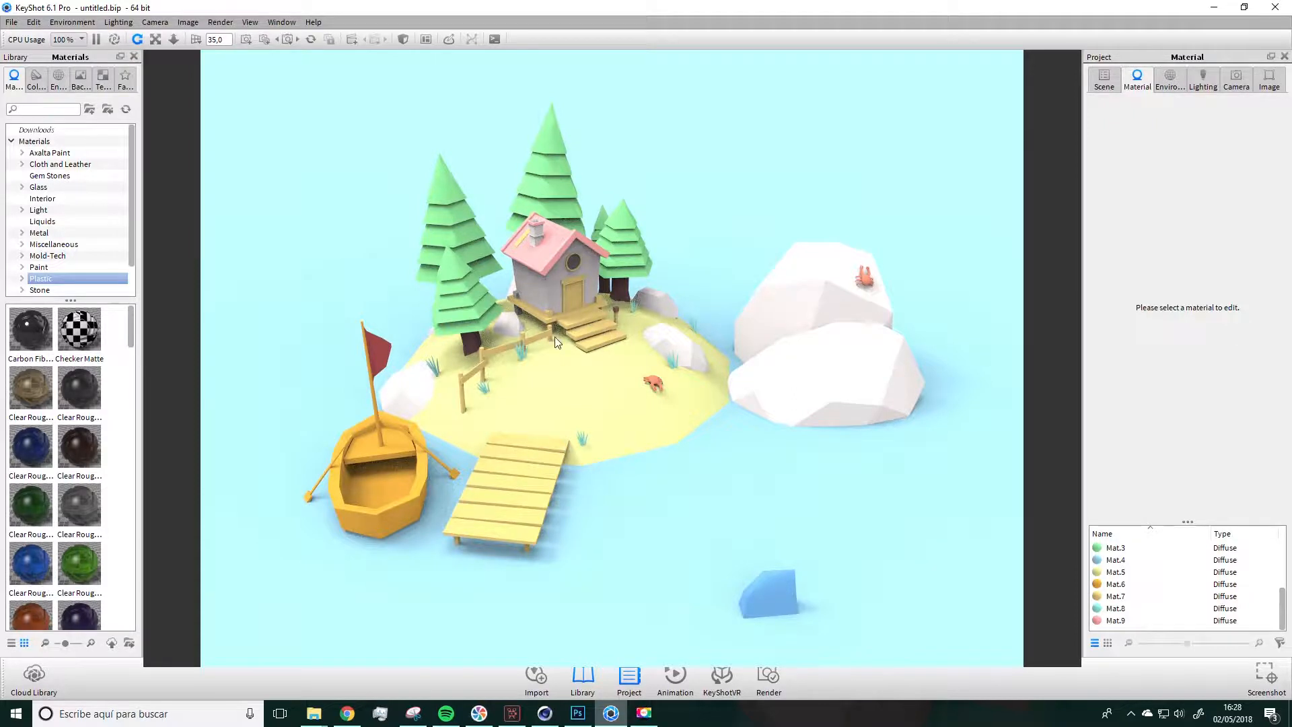
# Pause the realtime render and resume it, going back to an overview of the whole island
pyautogui.click(221, 23)
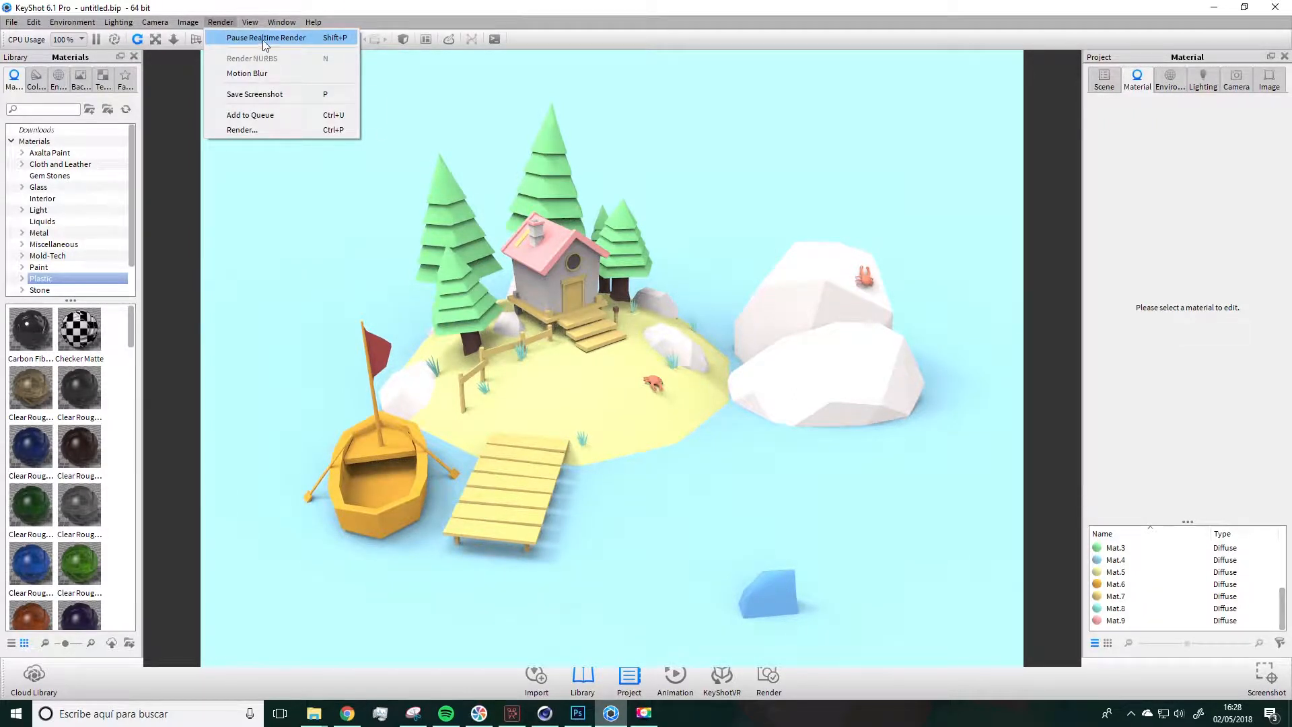
pyautogui.click(262, 39)
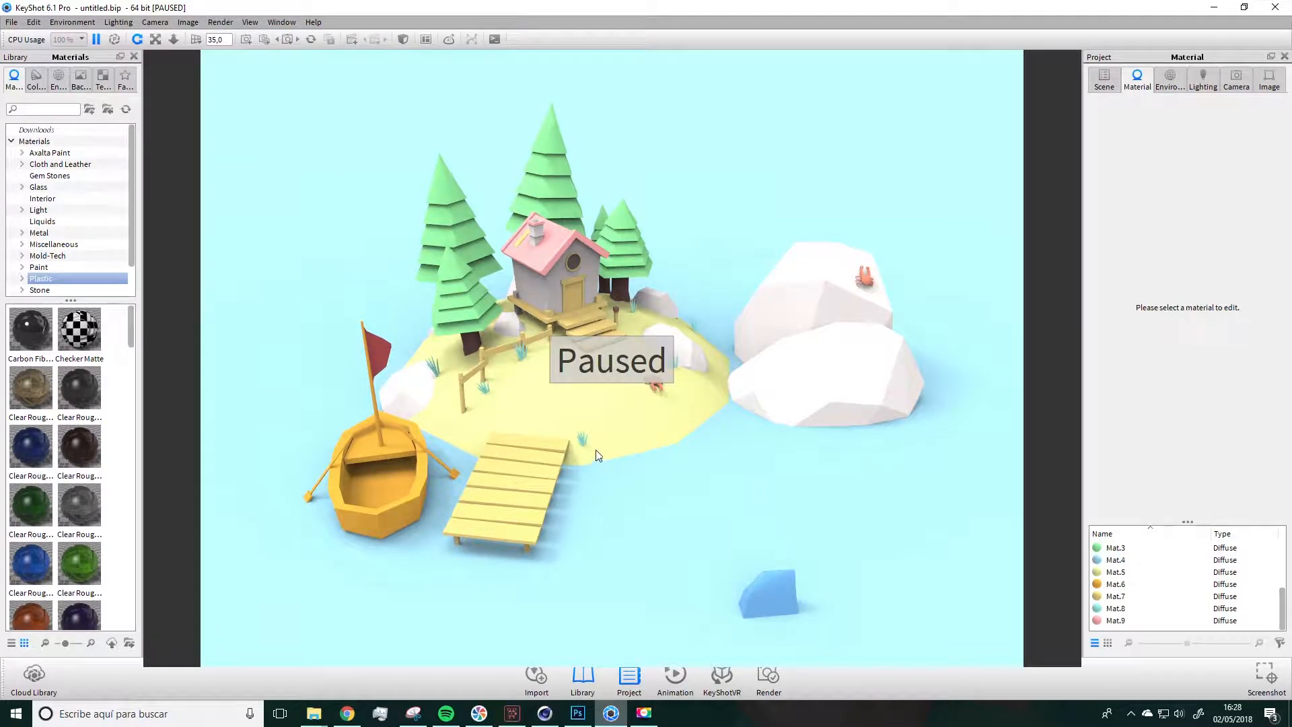
pyautogui.click(221, 22)
pyautogui.moveTo(575, 255); pyautogui.dragTo(556, 331)
pyautogui.scroll(5, 556, 332)
pyautogui.scroll(-8, 557, 332)
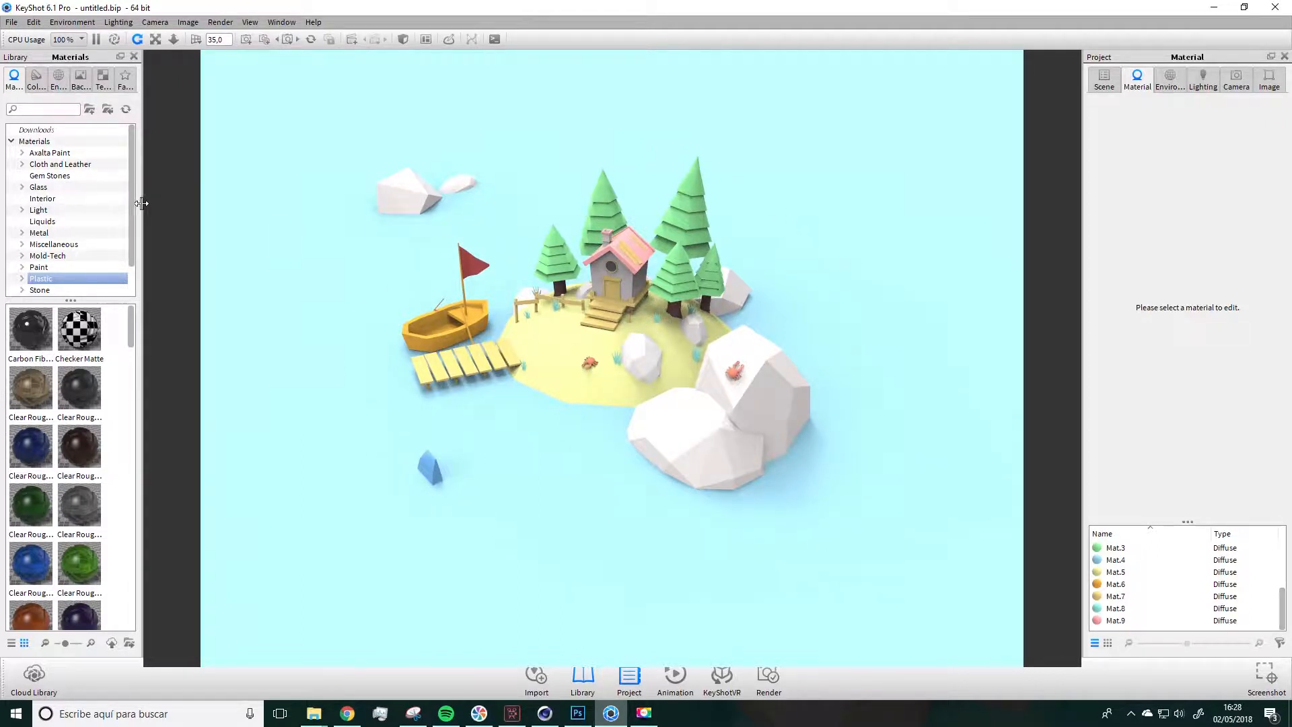
# Browse the material library's preset categories, including Gem Stones, Light, Liquids, Metal, Mold-Tech, Paint, Stone and Wood
pyautogui.click(58, 81)
pyautogui.click(71, 84)
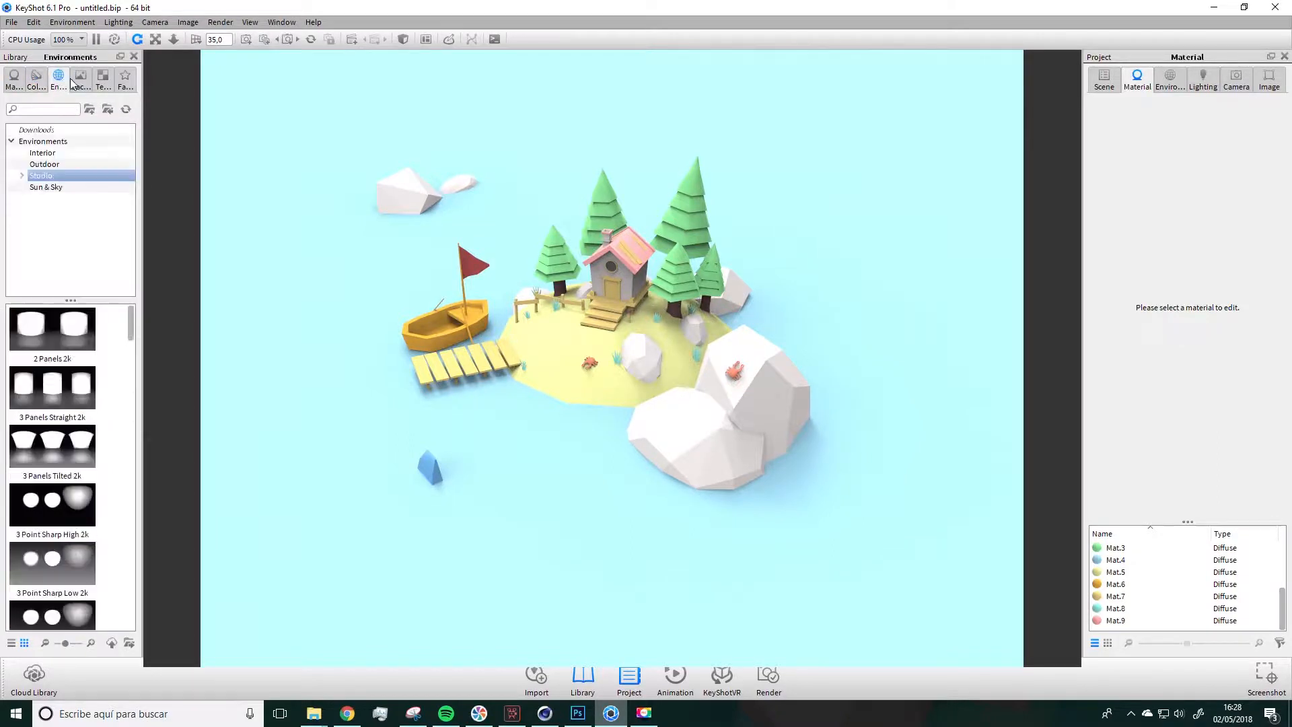
pyautogui.click(13, 81)
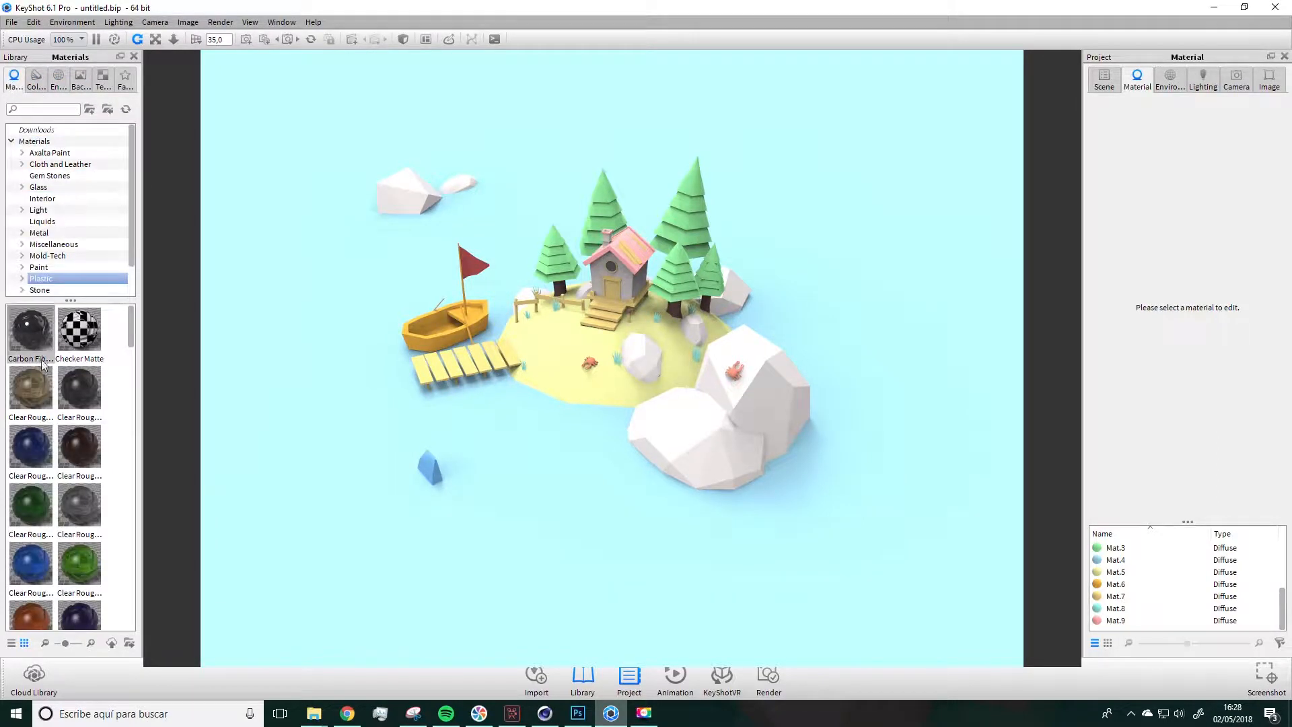
pyautogui.click(46, 175)
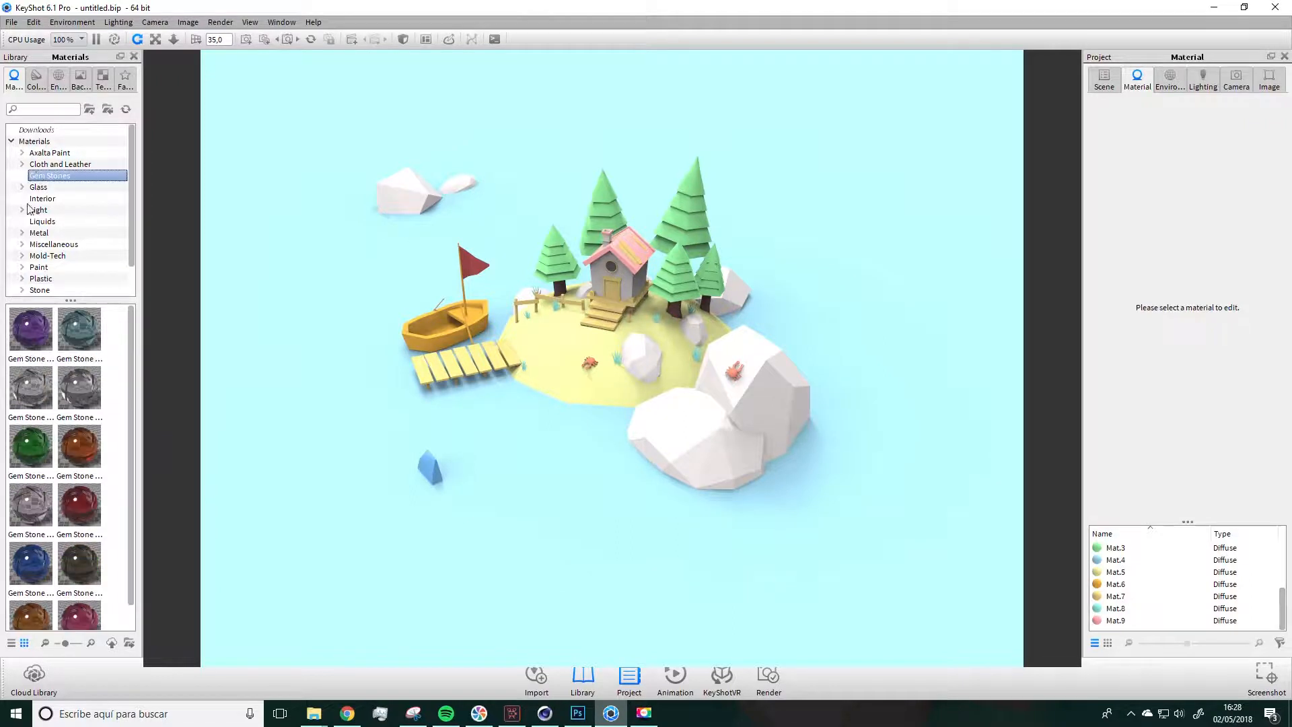
pyautogui.click(35, 210)
pyautogui.click(42, 221)
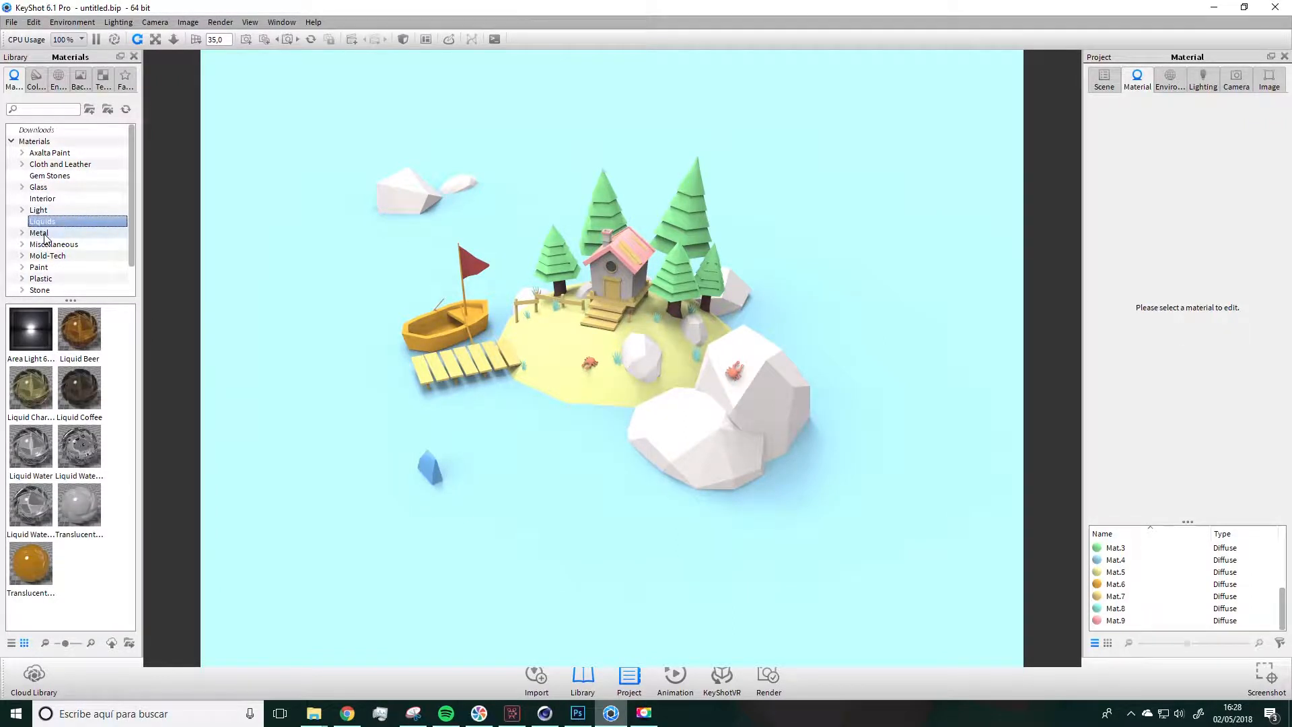
pyautogui.click(40, 232)
pyautogui.click(46, 257)
pyautogui.click(49, 268)
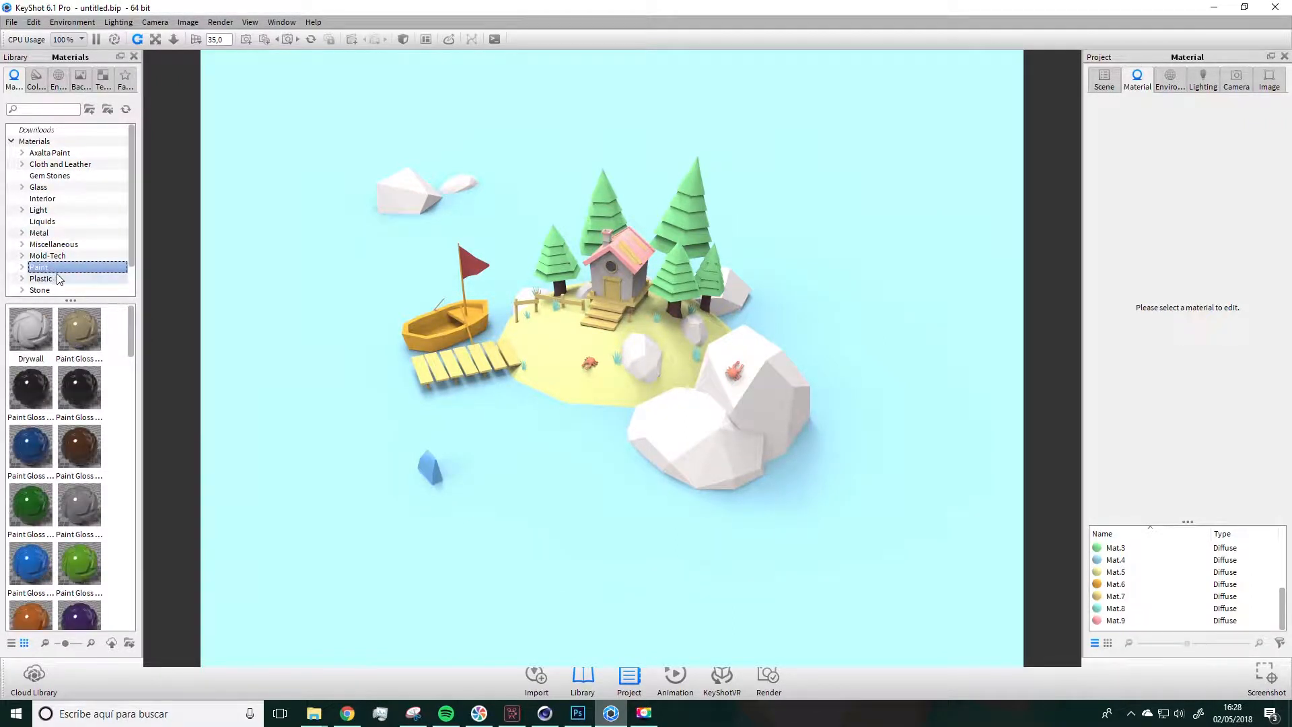
pyautogui.click(49, 290)
pyautogui.scroll(-1, 54, 290)
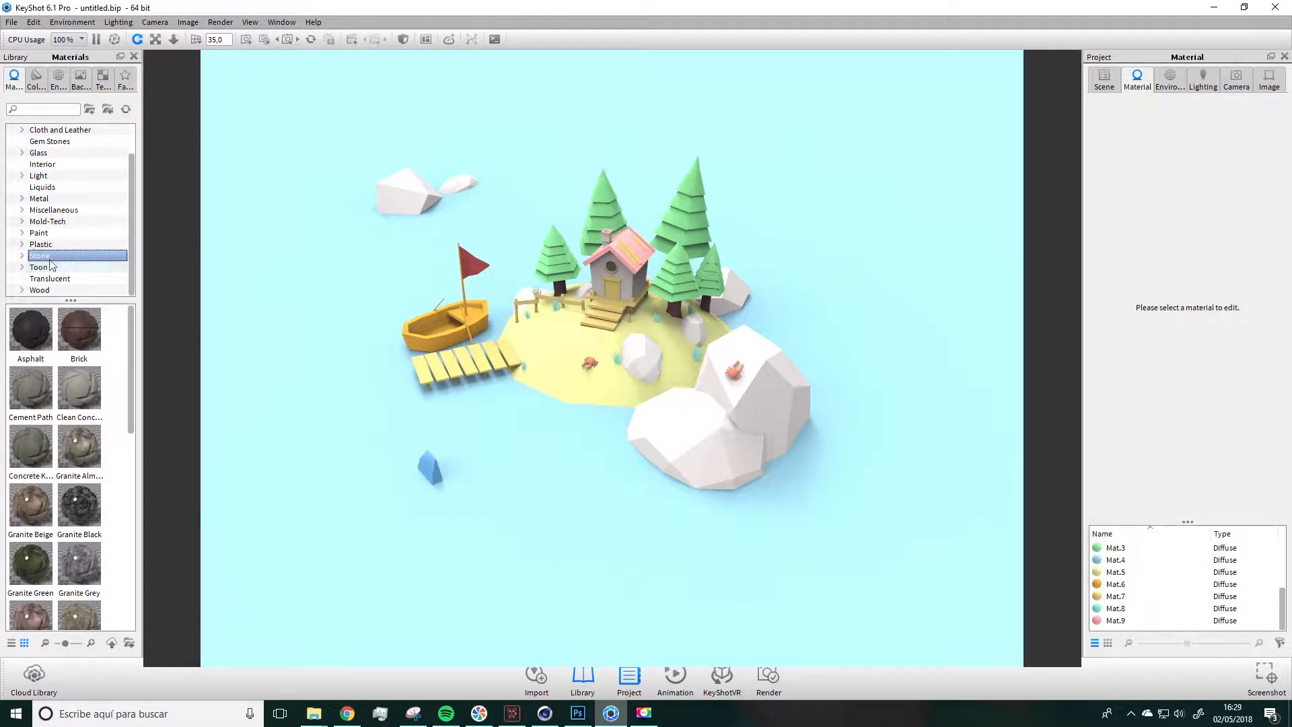
pyautogui.click(53, 290)
pyautogui.scroll(1, 67, 263)
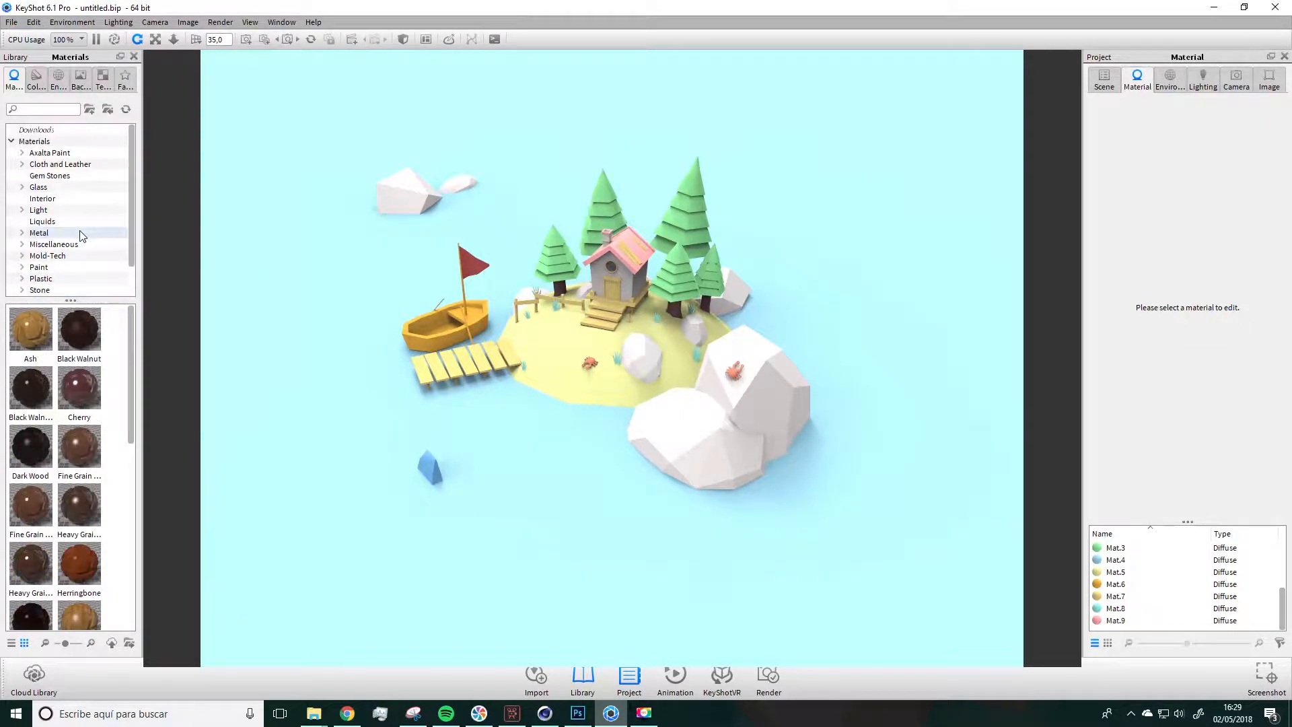
# Browse the color library, examining the Powerful swatches and the PANTONE solid, pastel and metallic collections
pyautogui.click(35, 84)
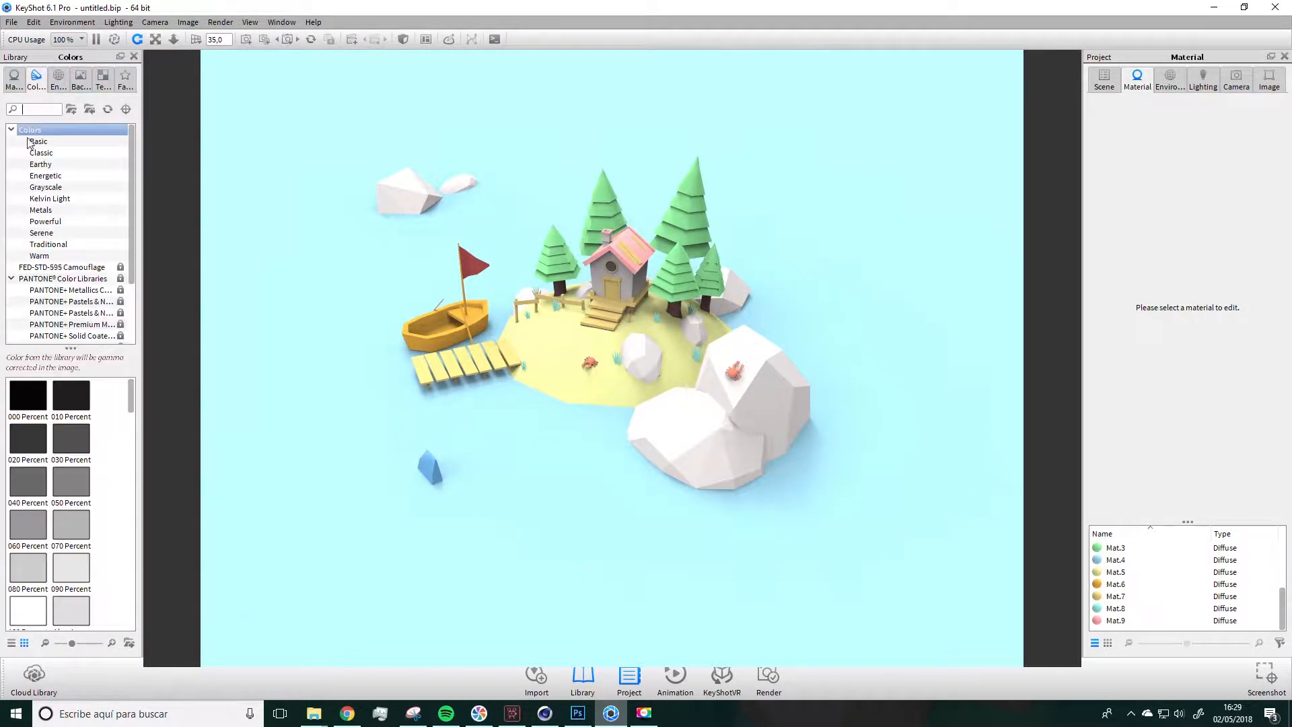
pyautogui.click(59, 222)
pyautogui.scroll(-2, 53, 310)
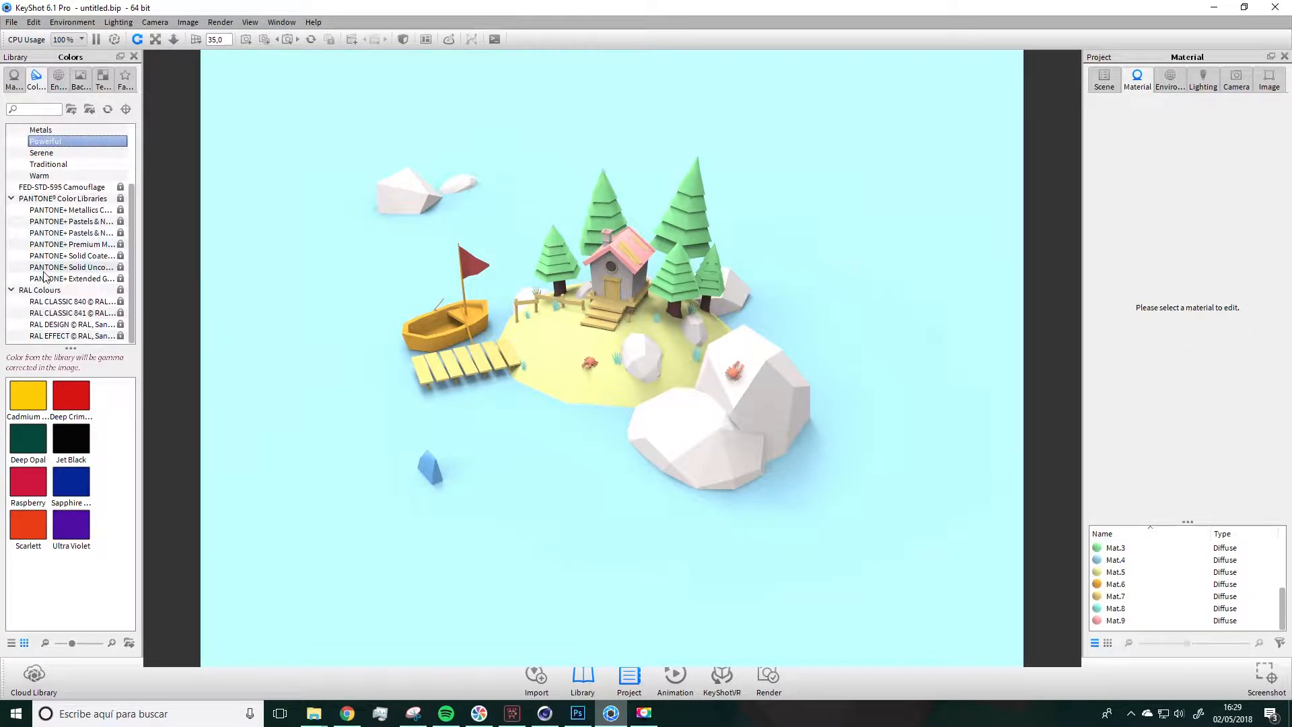
pyautogui.click(54, 256)
pyautogui.click(52, 232)
pyautogui.click(52, 221)
pyautogui.click(52, 210)
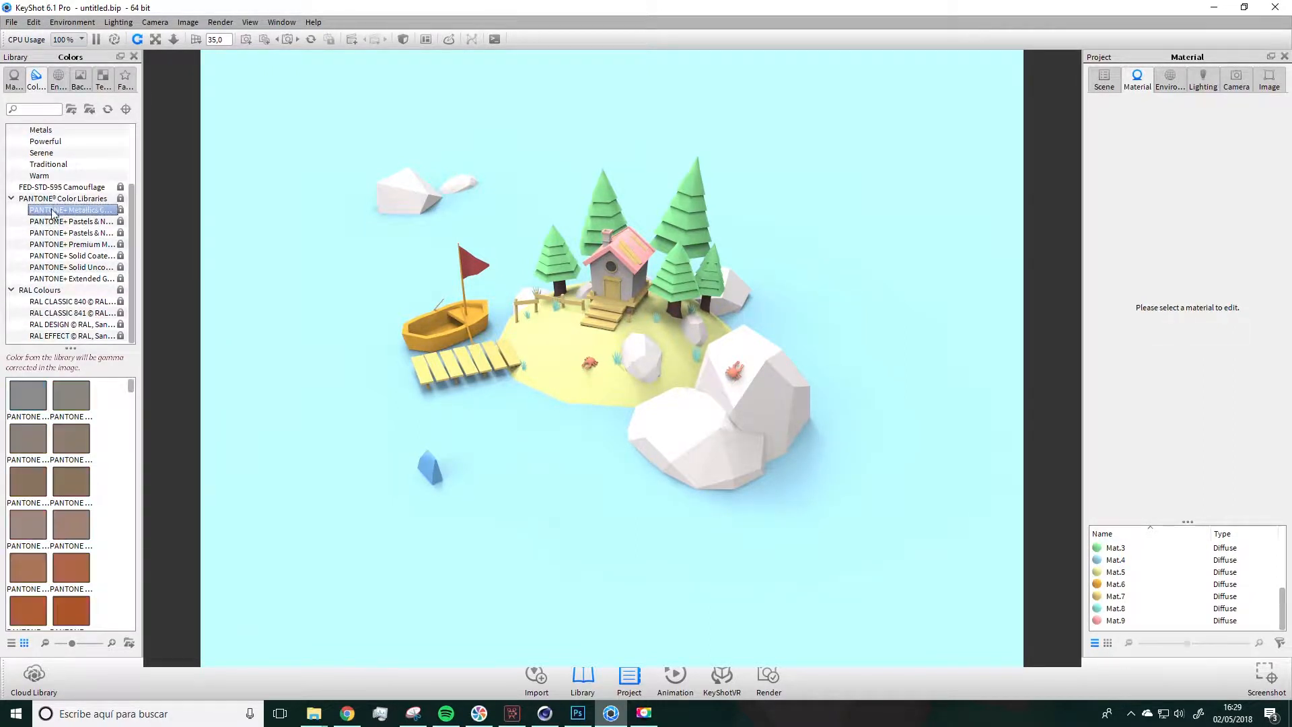
# Try the 2 Panels 2k studio environment on the island scene and restore the original environment
pyautogui.click(59, 81)
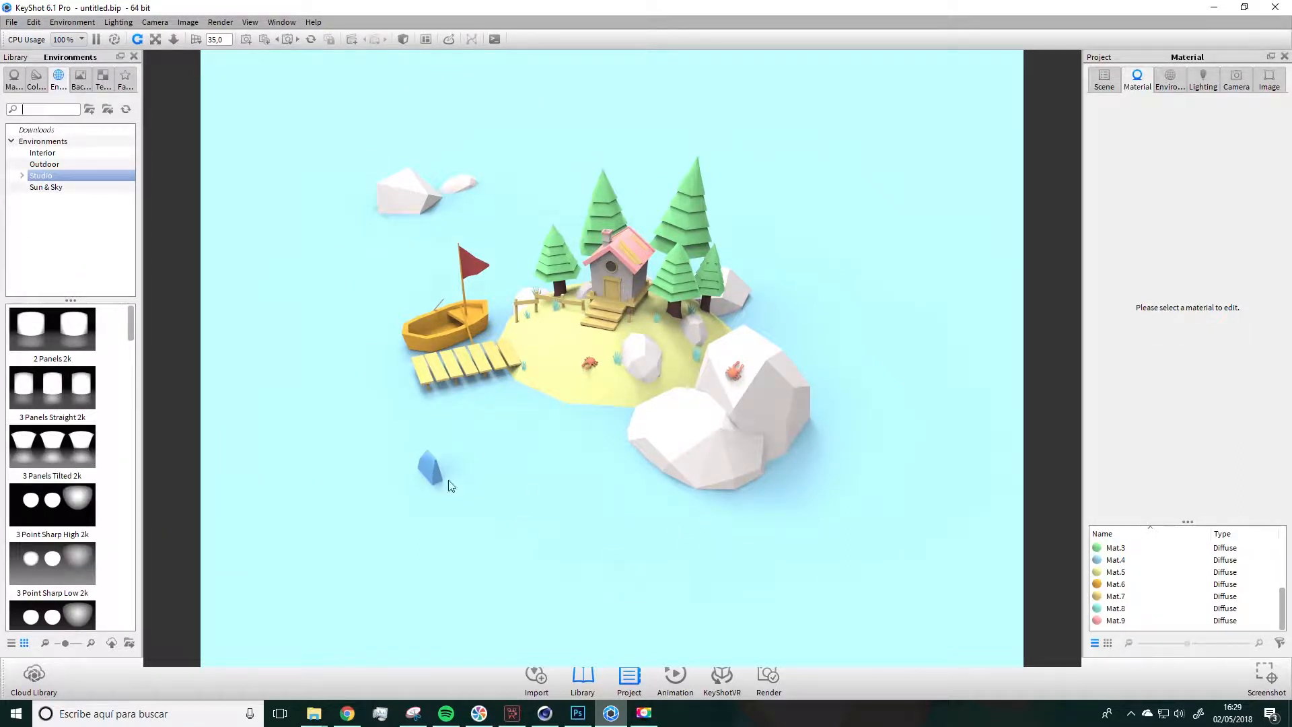
pyautogui.scroll(2, 434, 417)
pyautogui.scroll(-10, 438, 418)
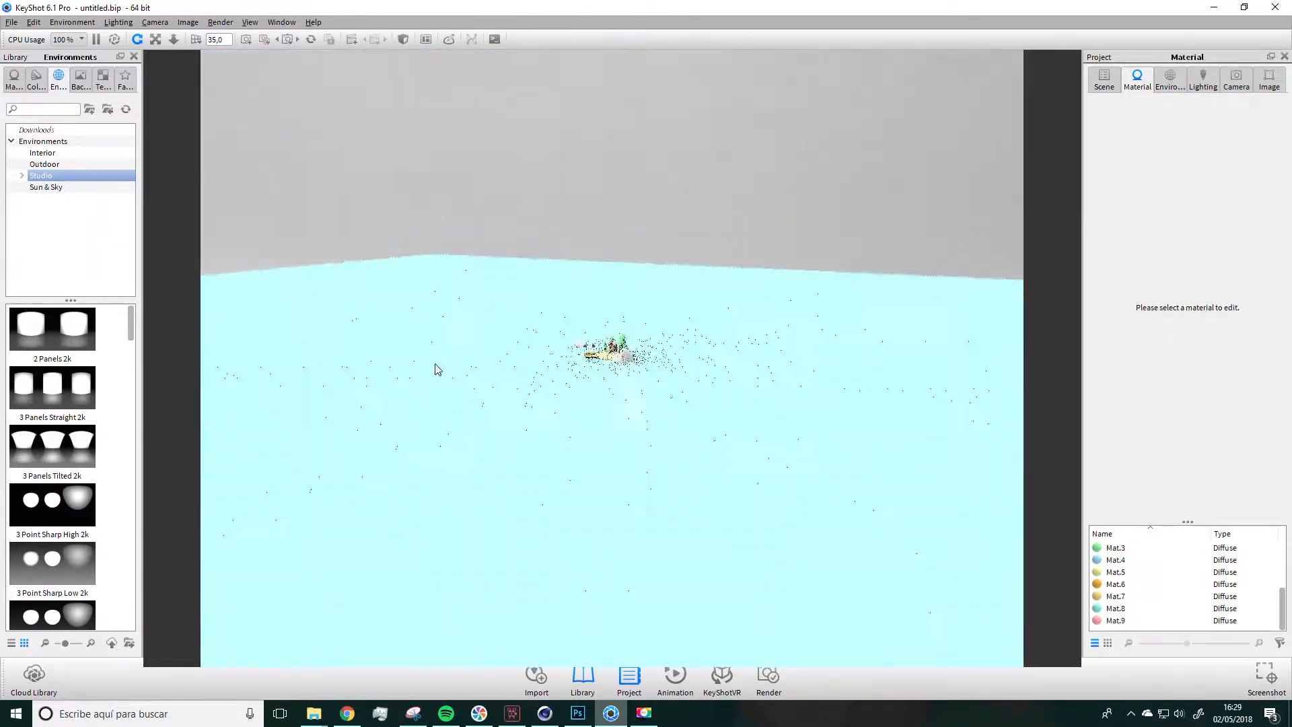
pyautogui.moveTo(436, 368); pyautogui.dragTo(645, 171)
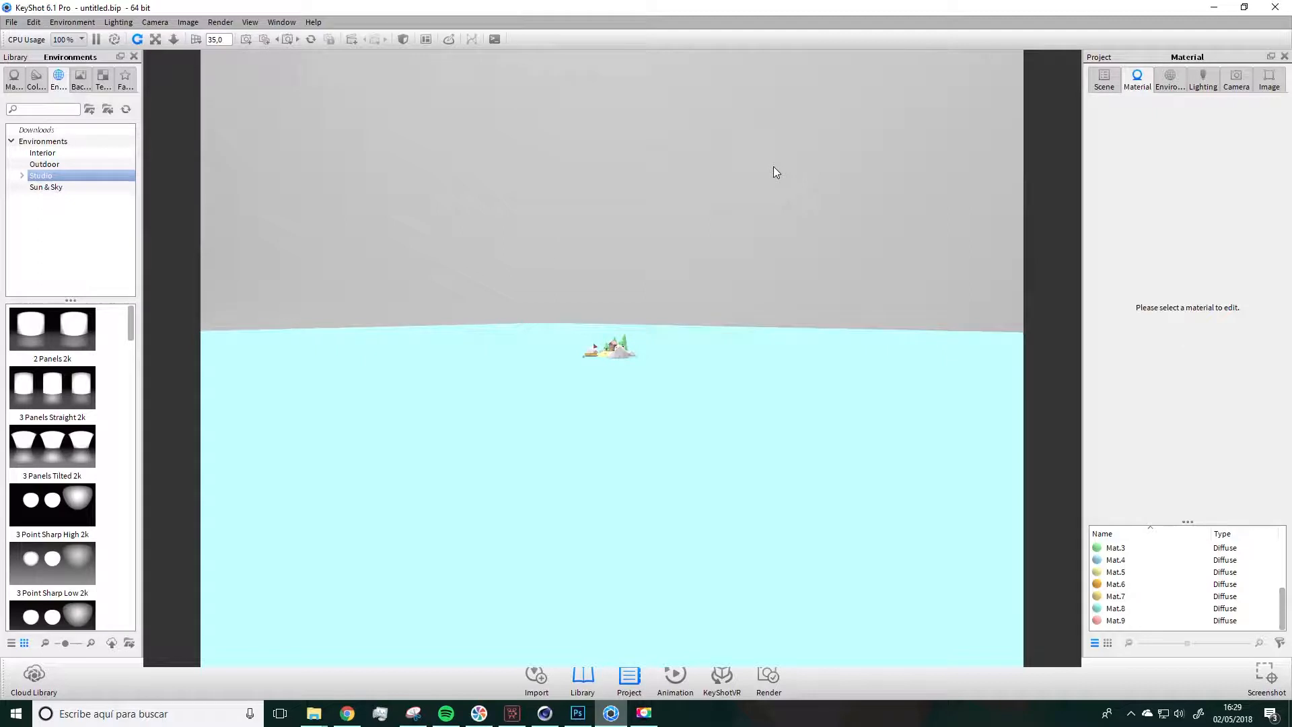
pyautogui.moveTo(94, 347); pyautogui.dragTo(454, 228)
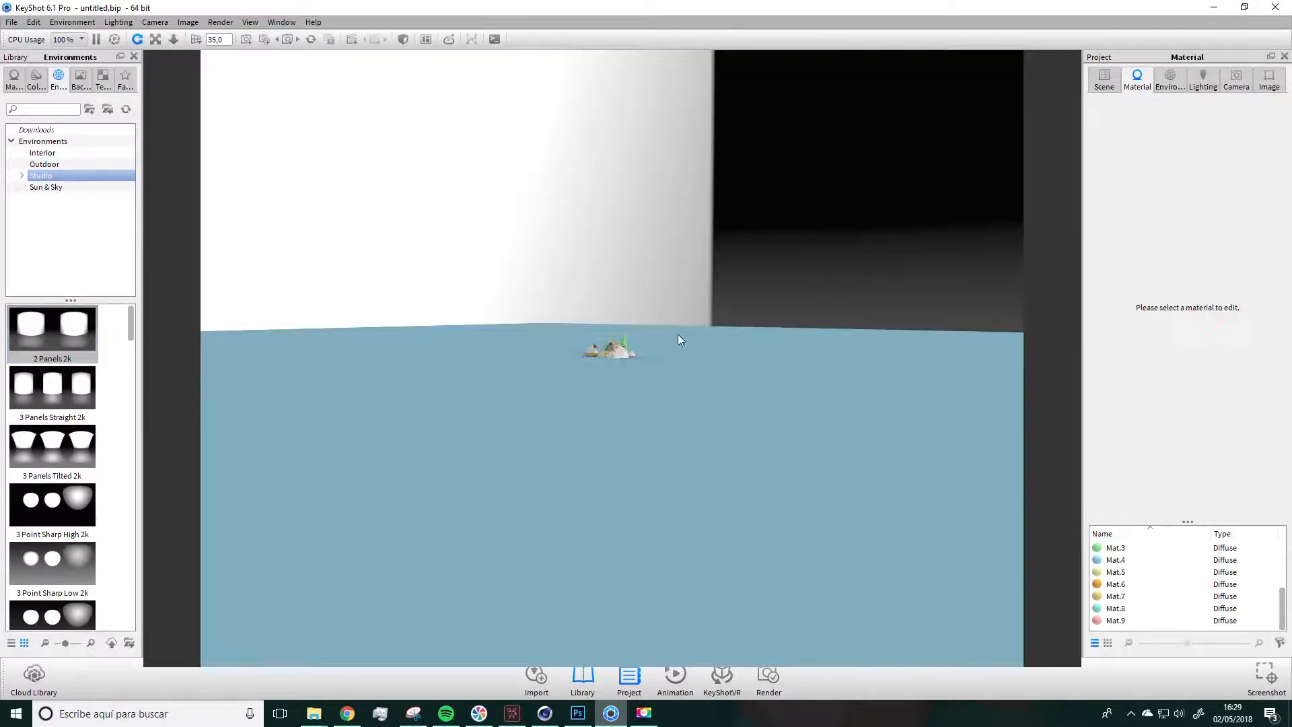
pyautogui.moveTo(608, 343); pyautogui.dragTo(724, 312)
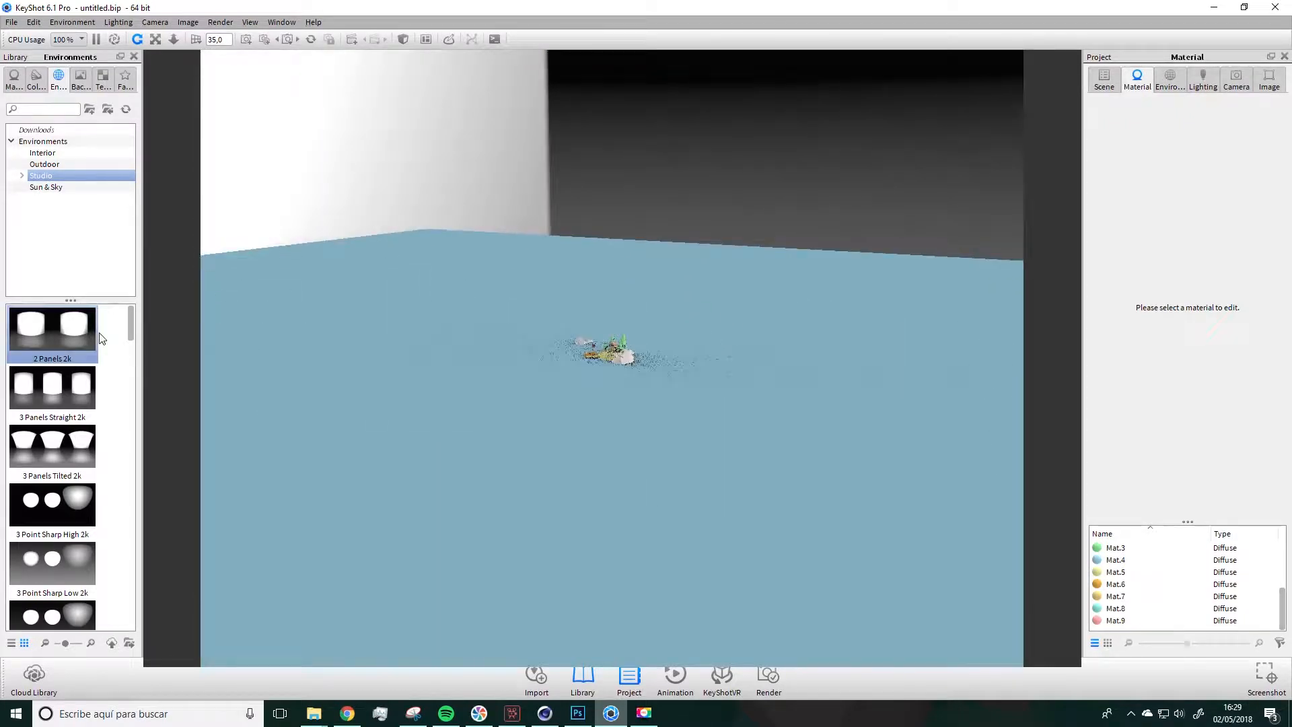
pyautogui.click(58, 356)
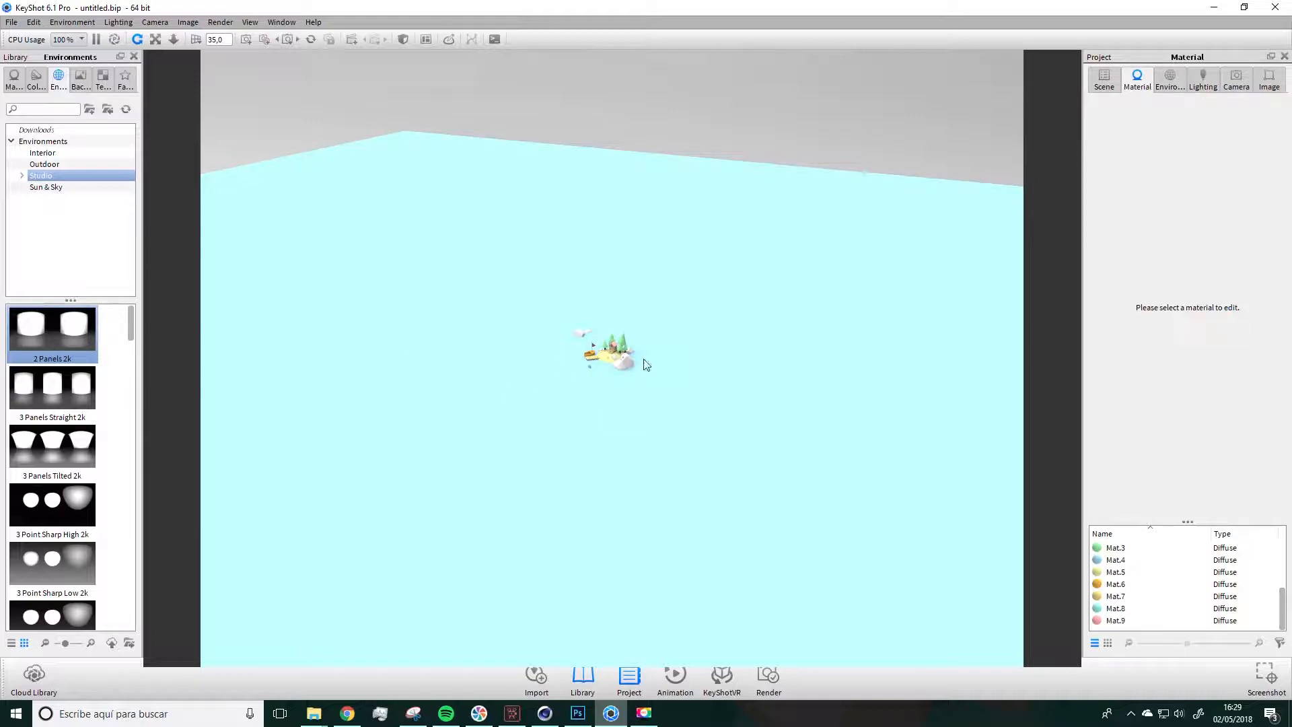
pyautogui.scroll(5, 647, 363)
# Look through the preset images in the Backplates and Textures libraries and check the favorites section
pyautogui.click(80, 79)
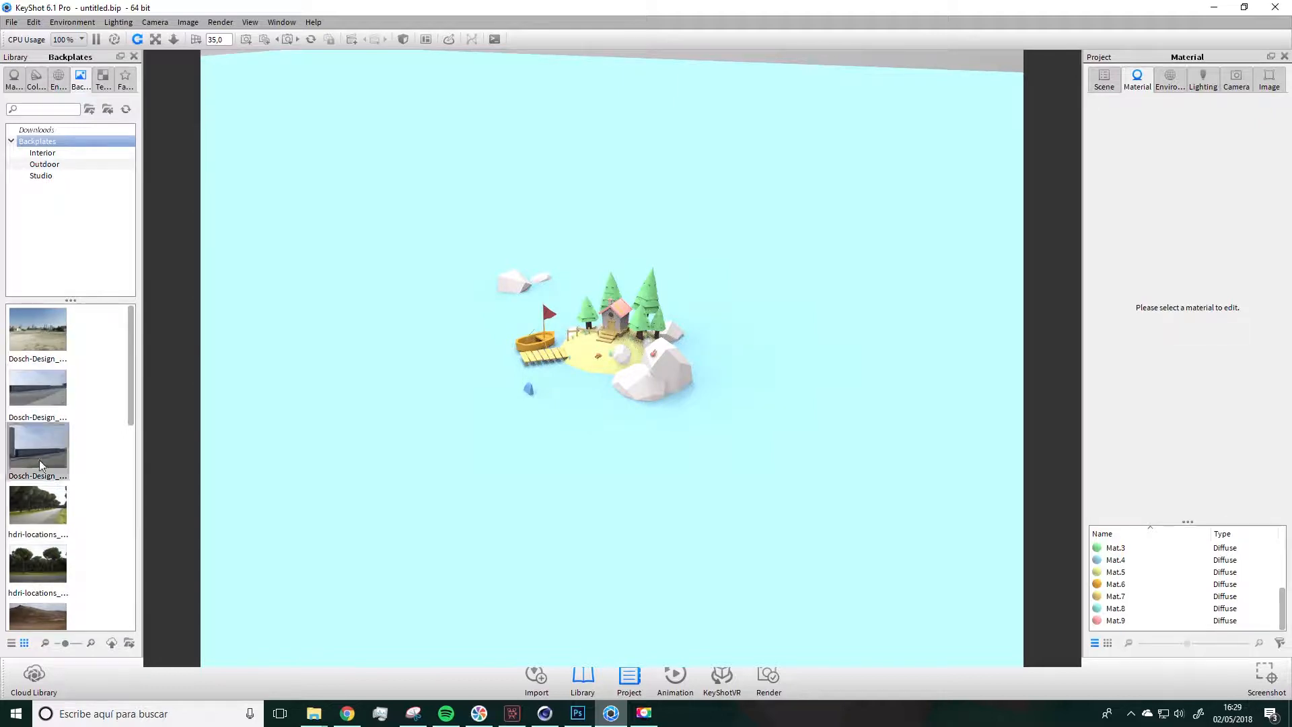
pyautogui.scroll(-5, 59, 481)
pyautogui.scroll(5, 58, 481)
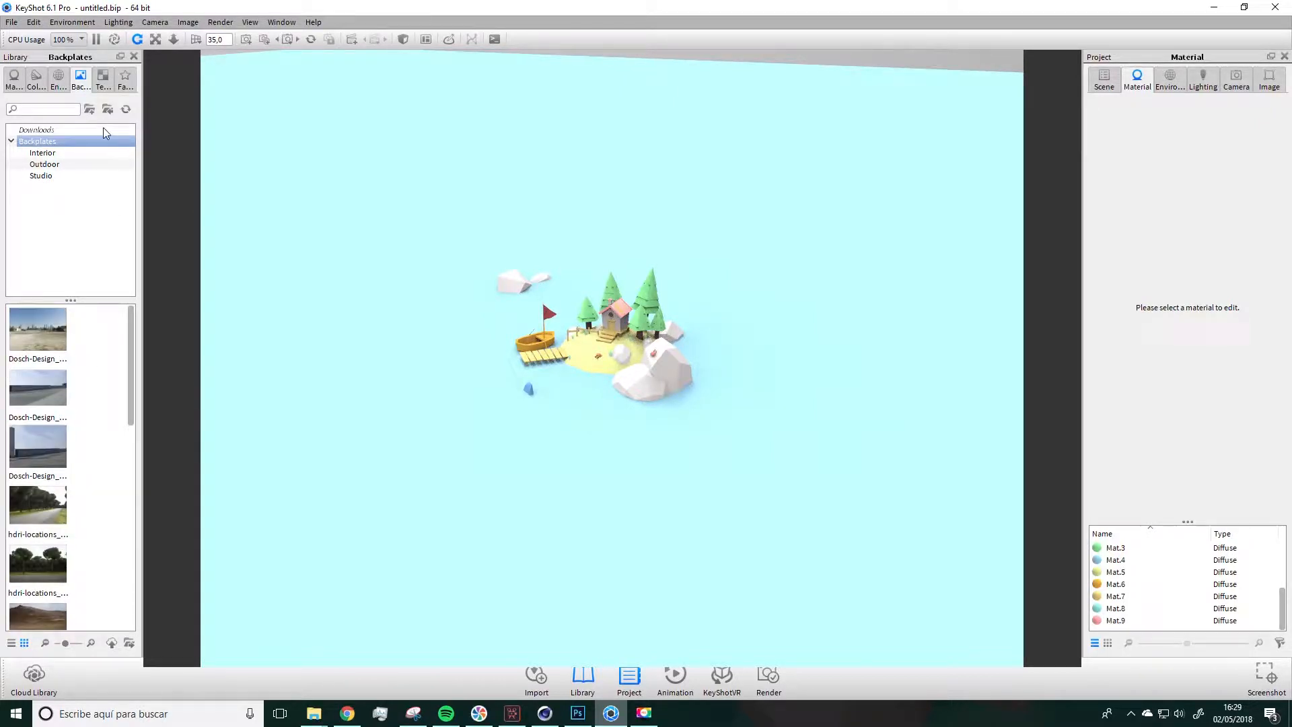
pyautogui.click(103, 78)
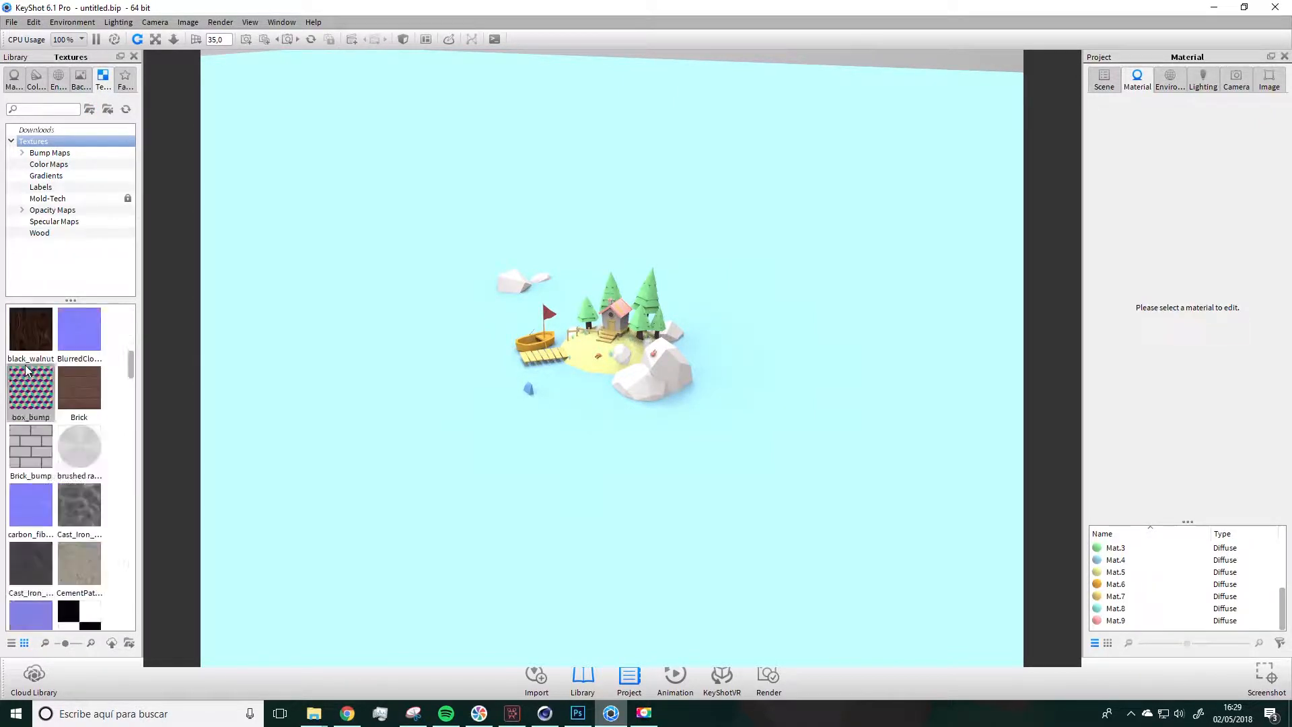
pyautogui.click(125, 80)
pyautogui.click(103, 79)
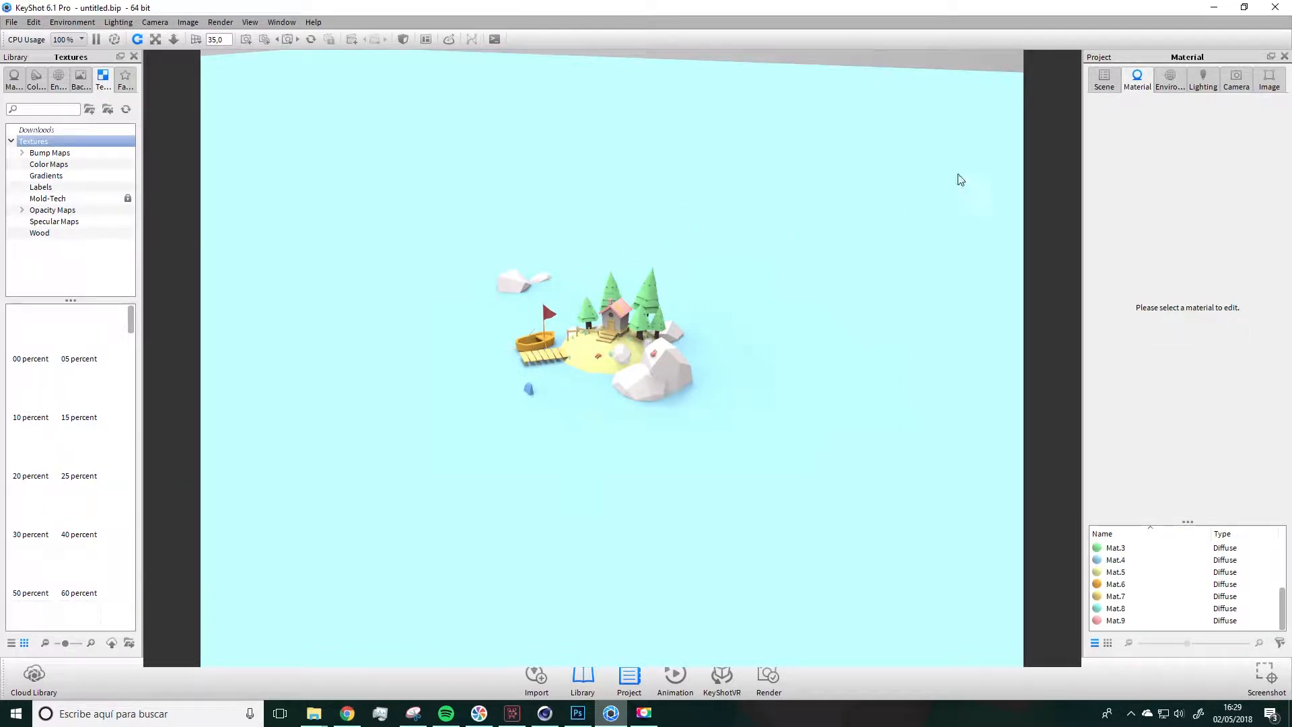
# Examine the project's scene tree down to the parts under ISLAND 2 fbx's RootNode and list the scene's materials
pyautogui.click(1102, 82)
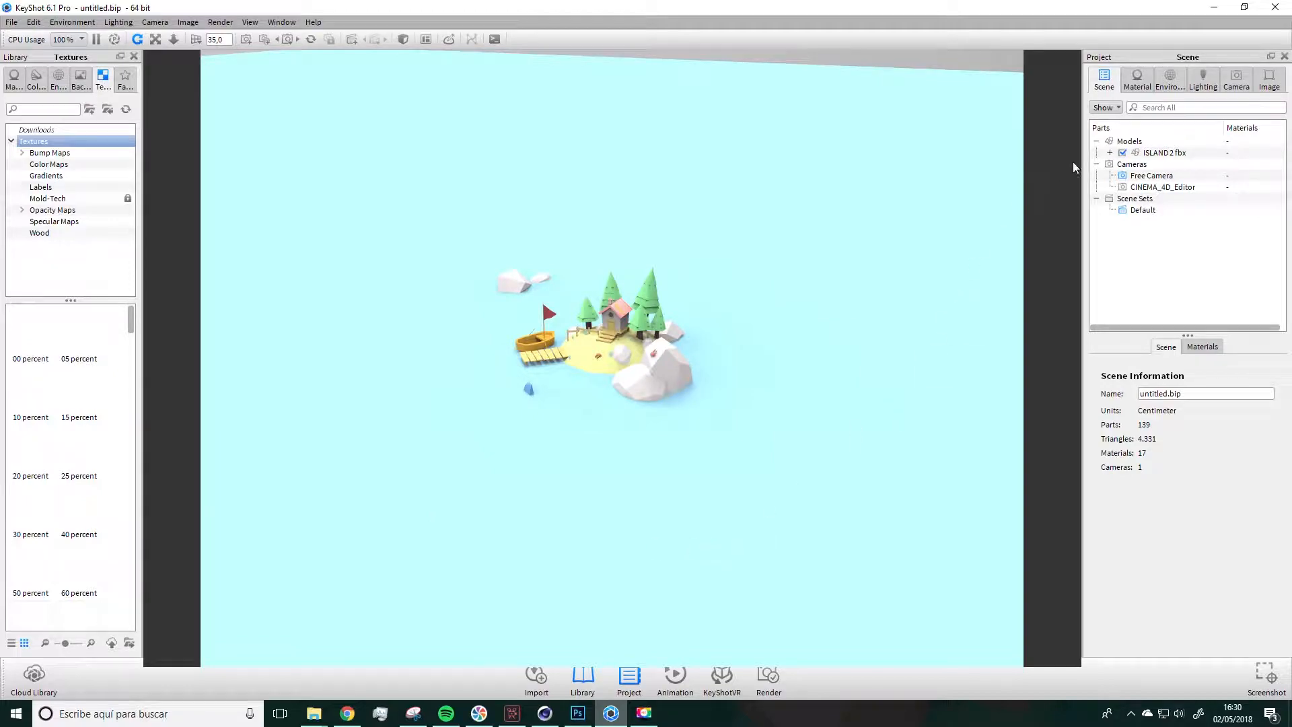
pyautogui.scroll(5, 612, 427)
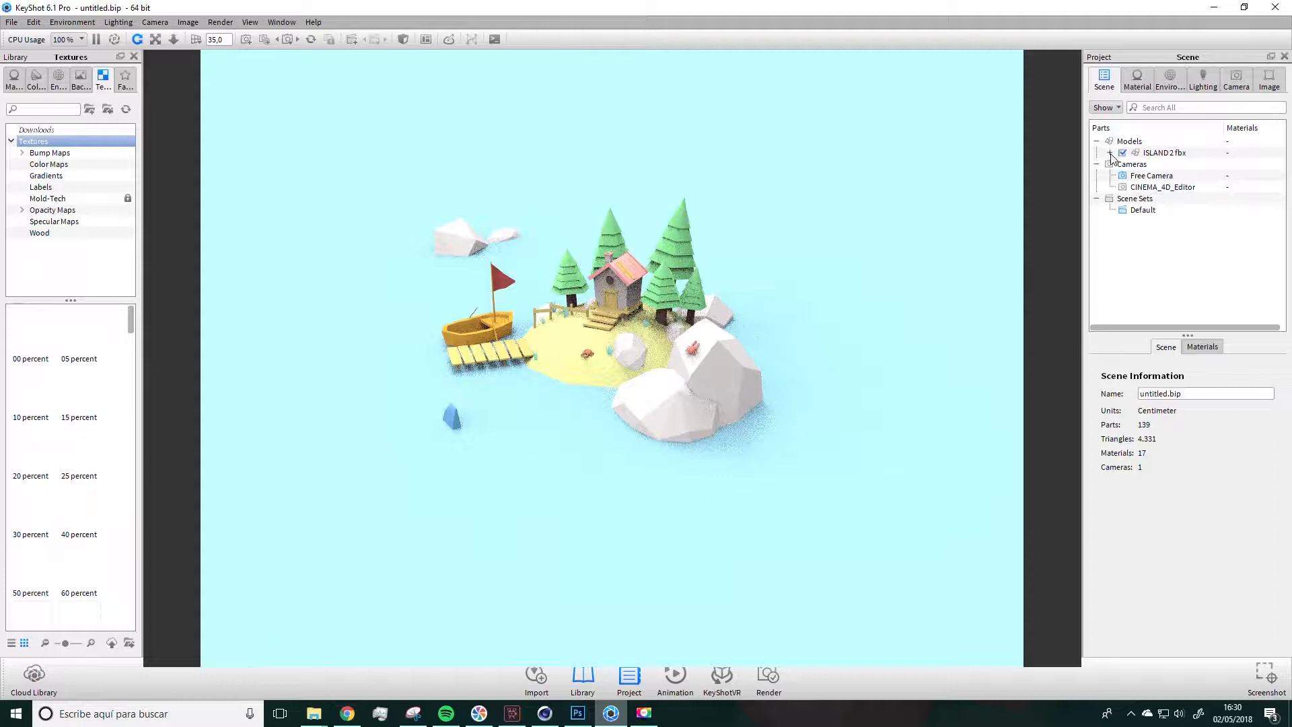
pyautogui.click(1110, 153)
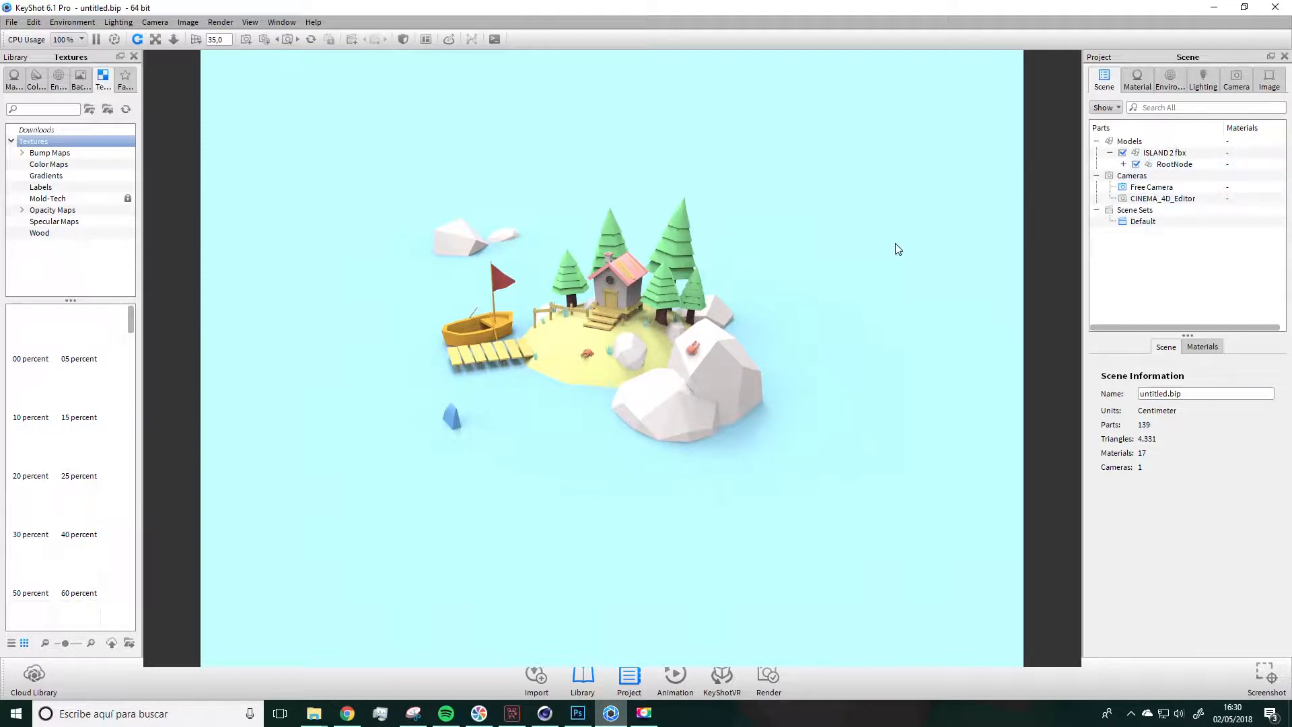
pyautogui.click(1123, 164)
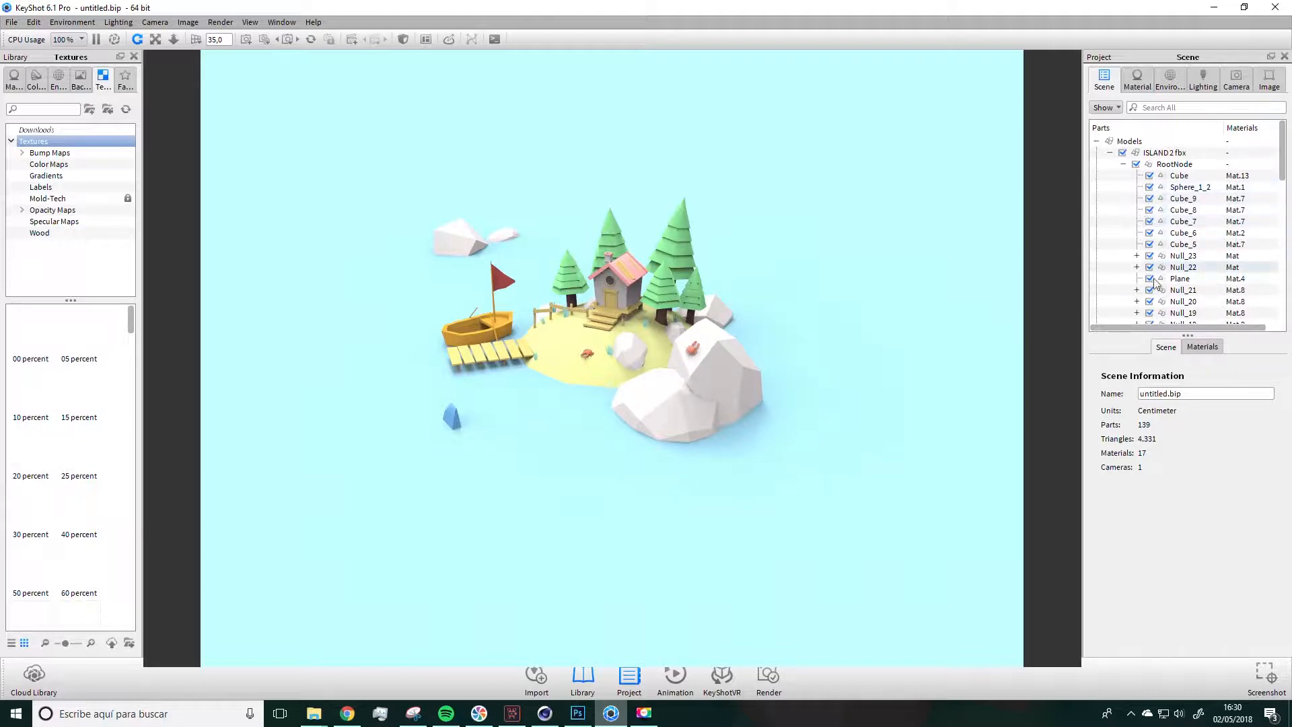
pyautogui.click(1097, 141)
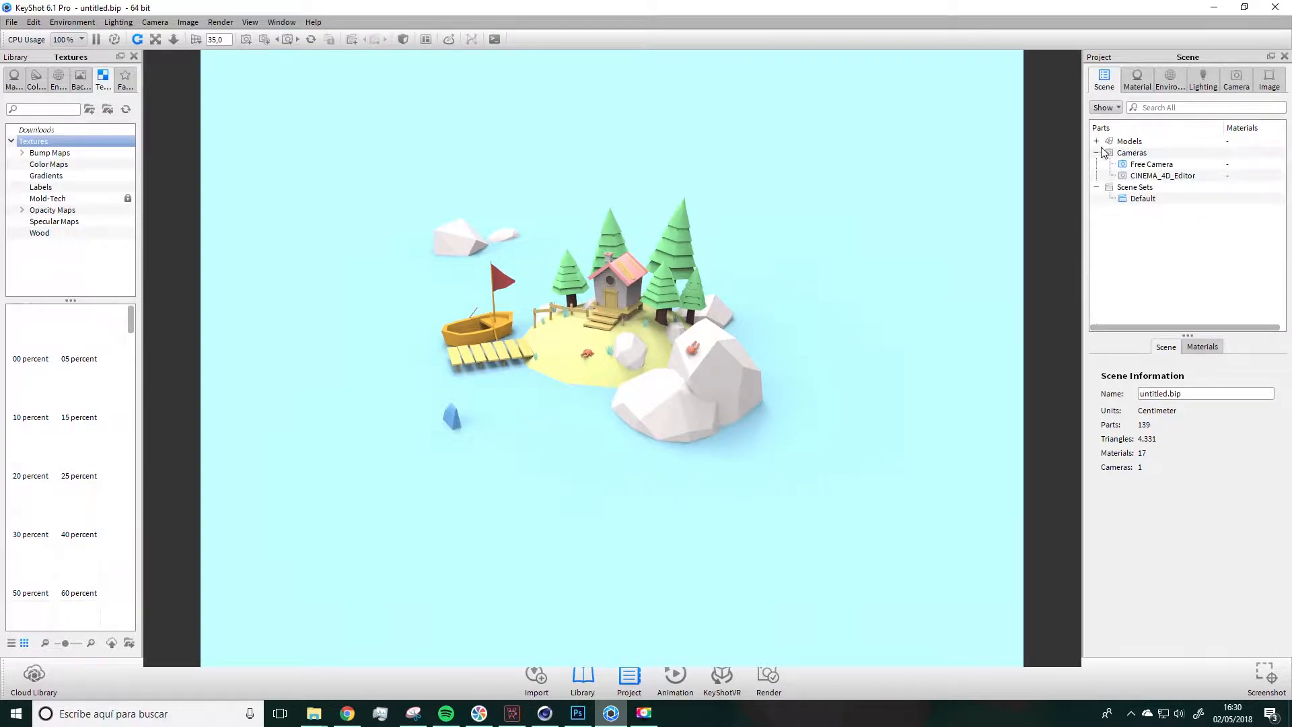
pyautogui.click(1202, 347)
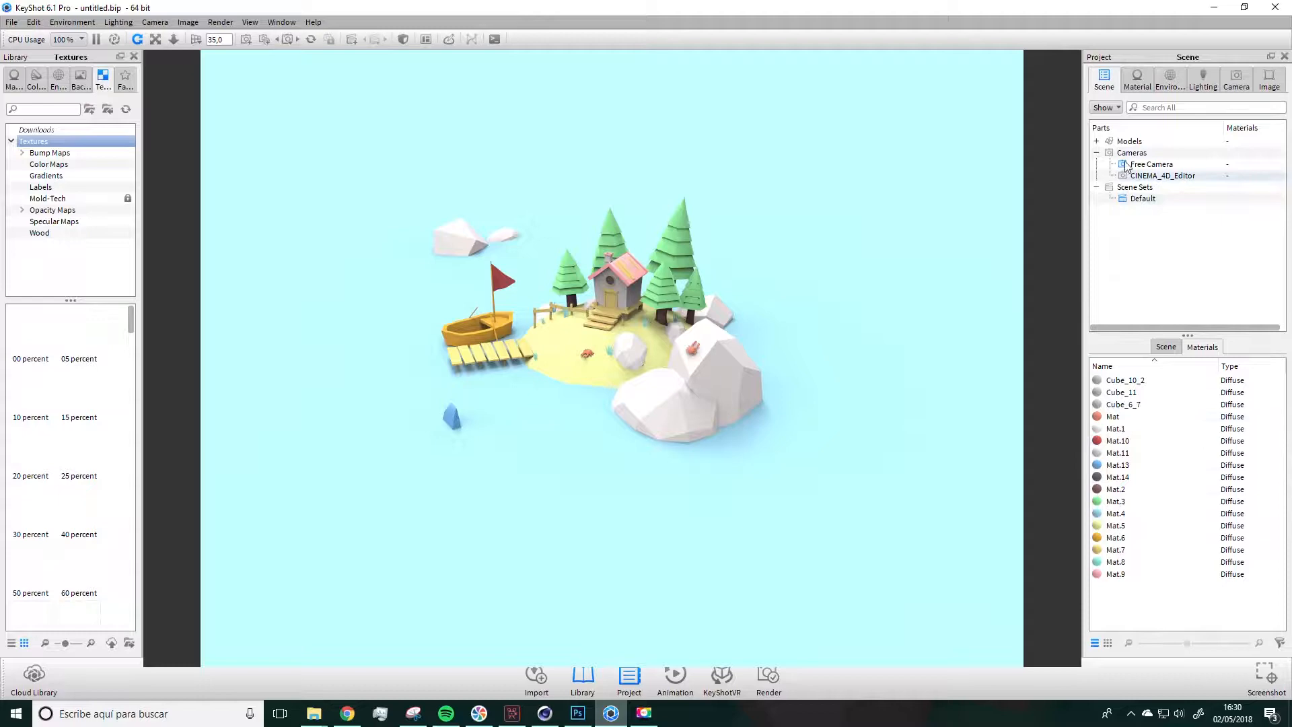
# Inspect the material properties of the small tree, the sand, the large rocks and a tree trunk in the island scene
pyautogui.moveTo(565, 287); pyautogui.dragTo(567, 284)
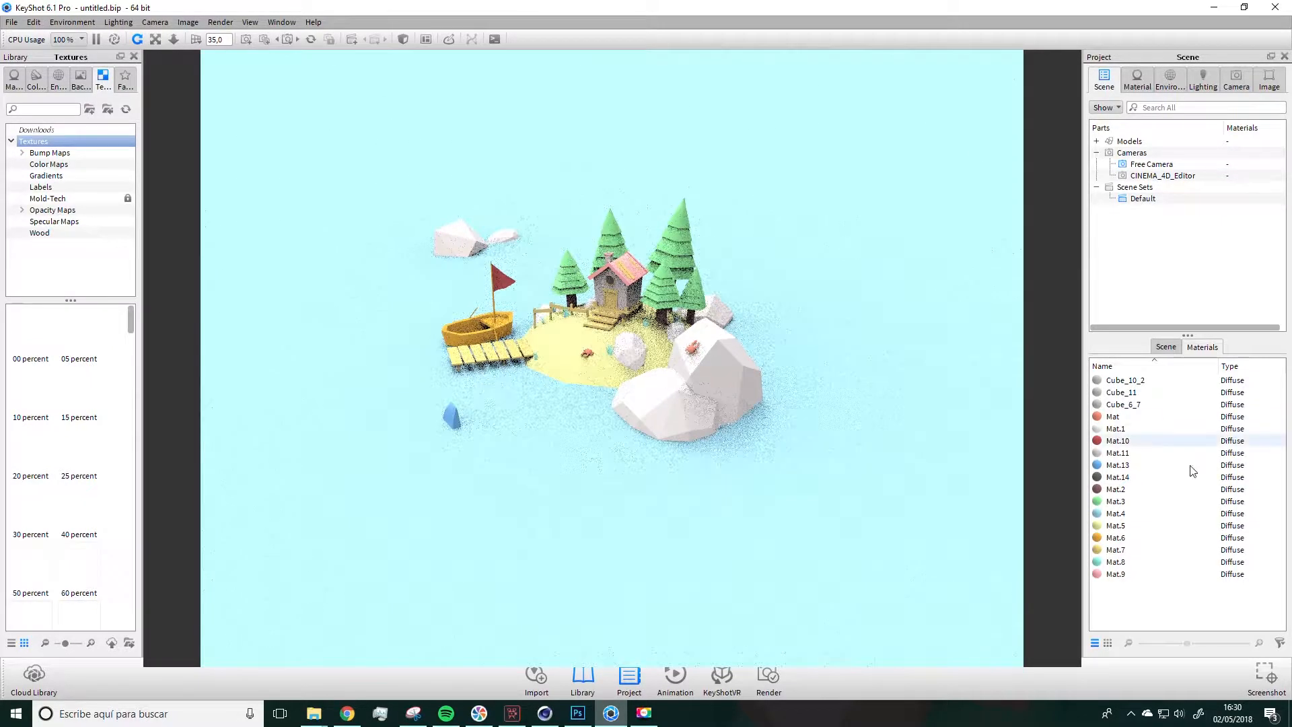
pyautogui.doubleClick(571, 270)
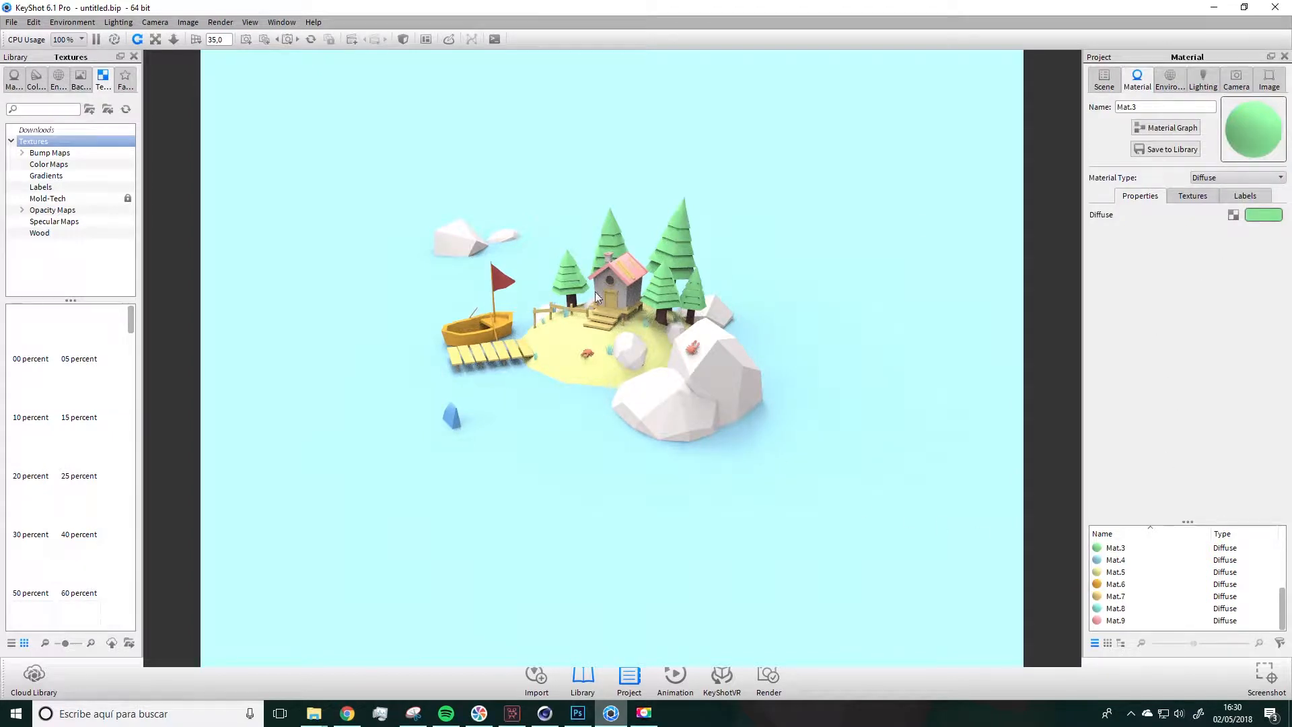
pyautogui.doubleClick(556, 347)
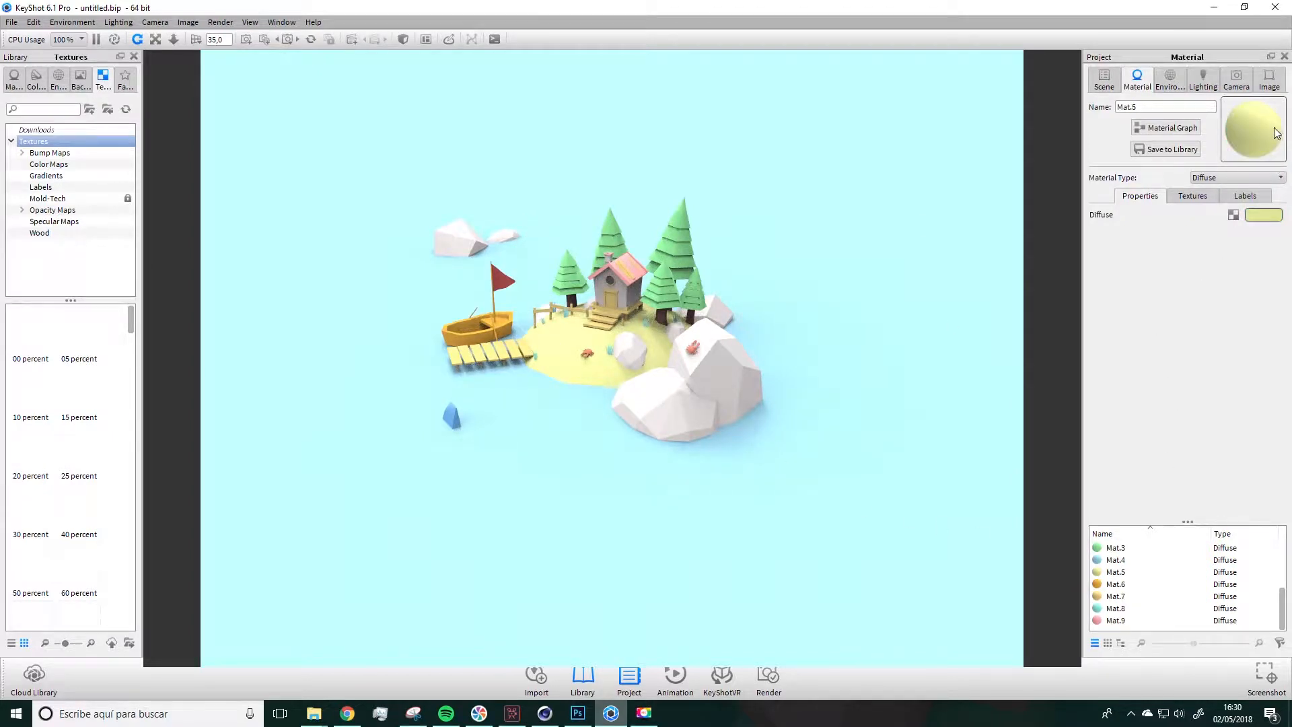
pyautogui.doubleClick(646, 415)
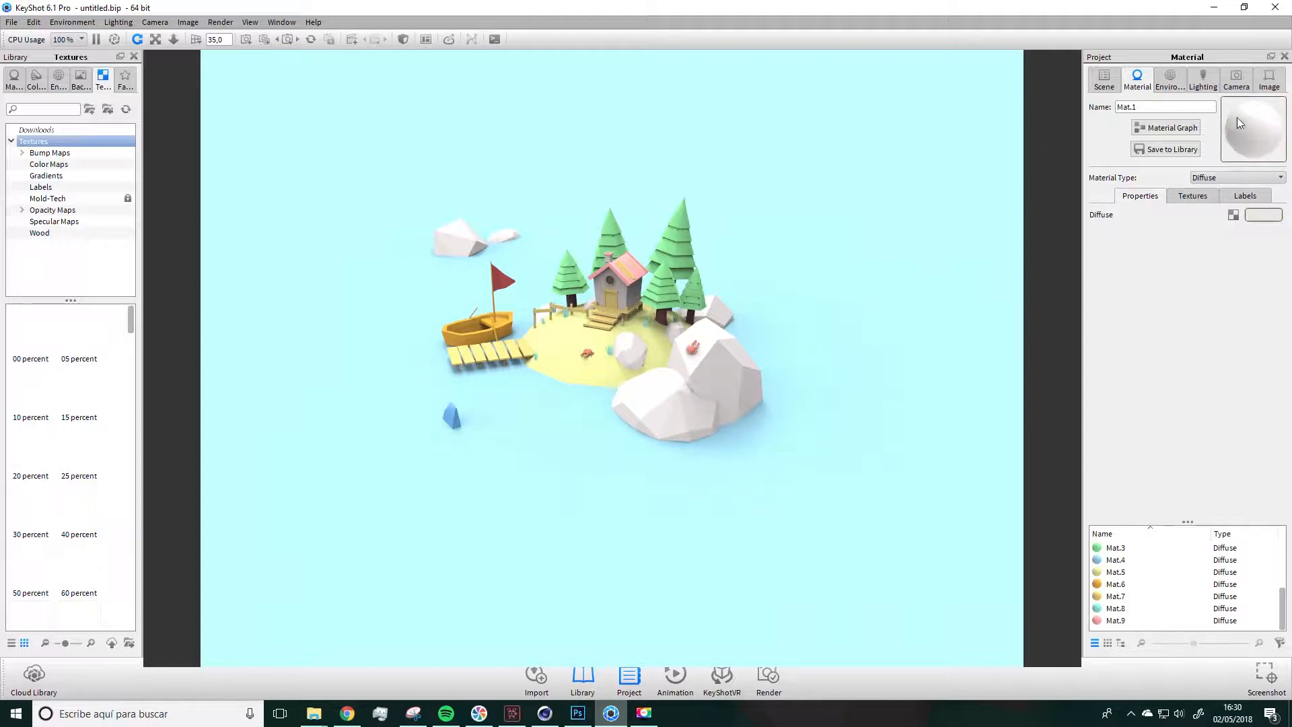
pyautogui.doubleClick(659, 323)
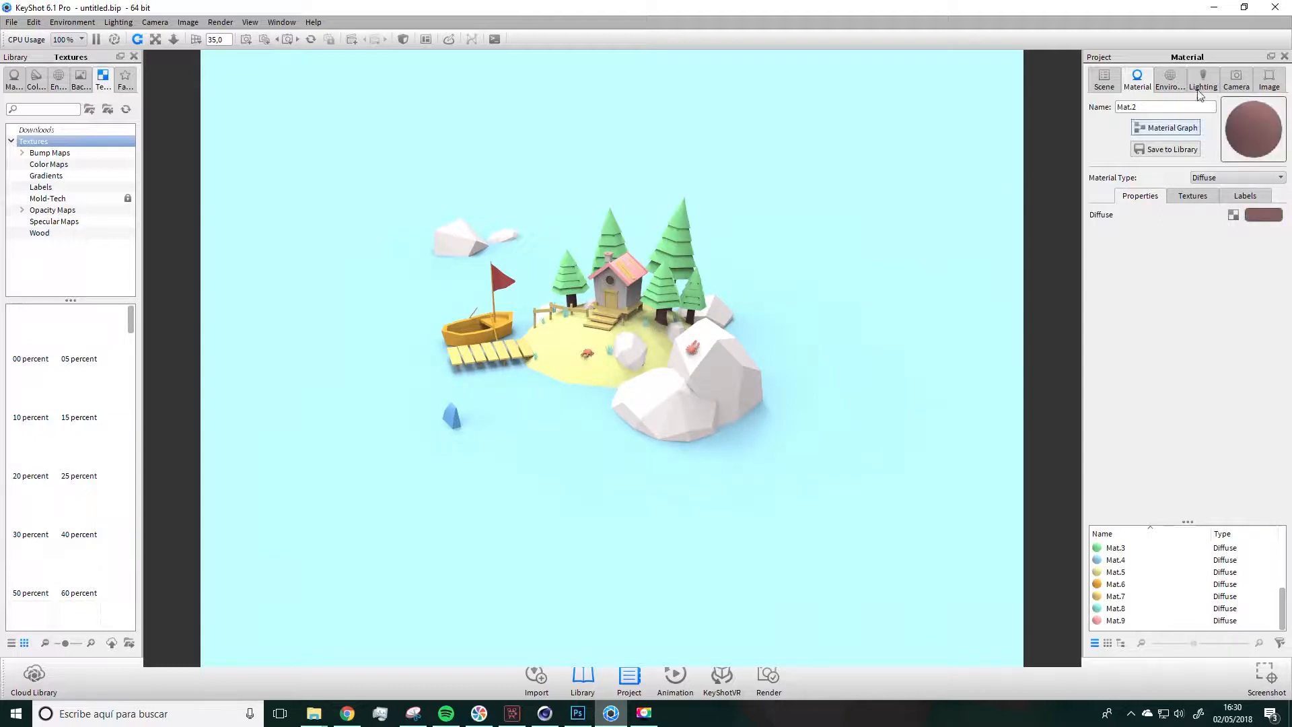
# Try a much brighter environment, then set the environment brightness to 1.105 and its rotation to 5
pyautogui.click(1171, 82)
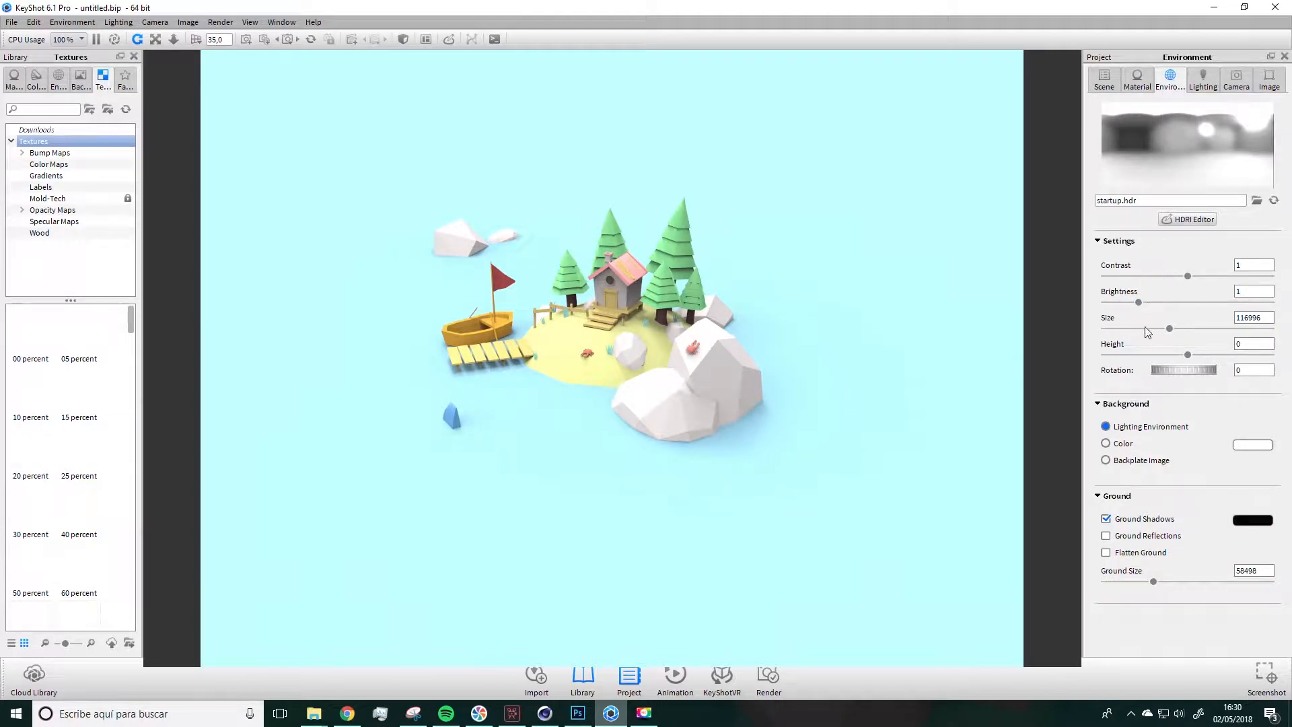
pyautogui.moveTo(1139, 302); pyautogui.dragTo(1193, 304)
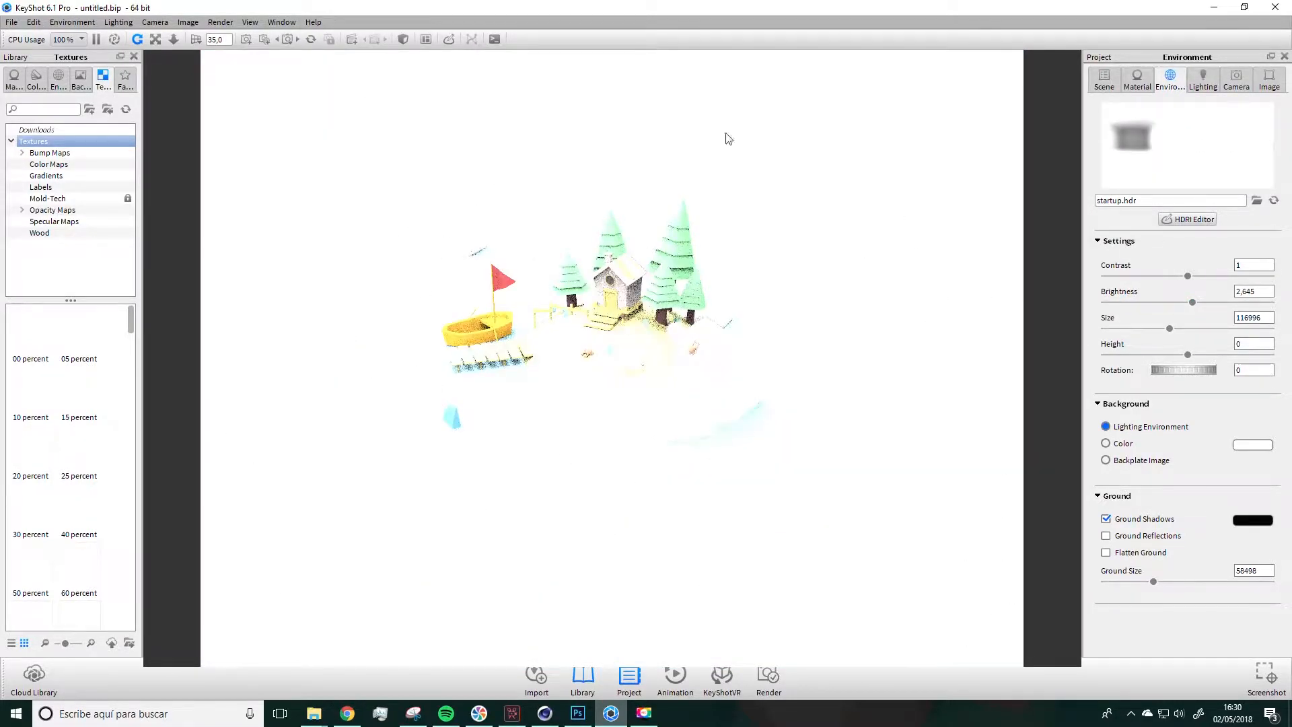
pyautogui.moveTo(1193, 302); pyautogui.dragTo(1143, 304)
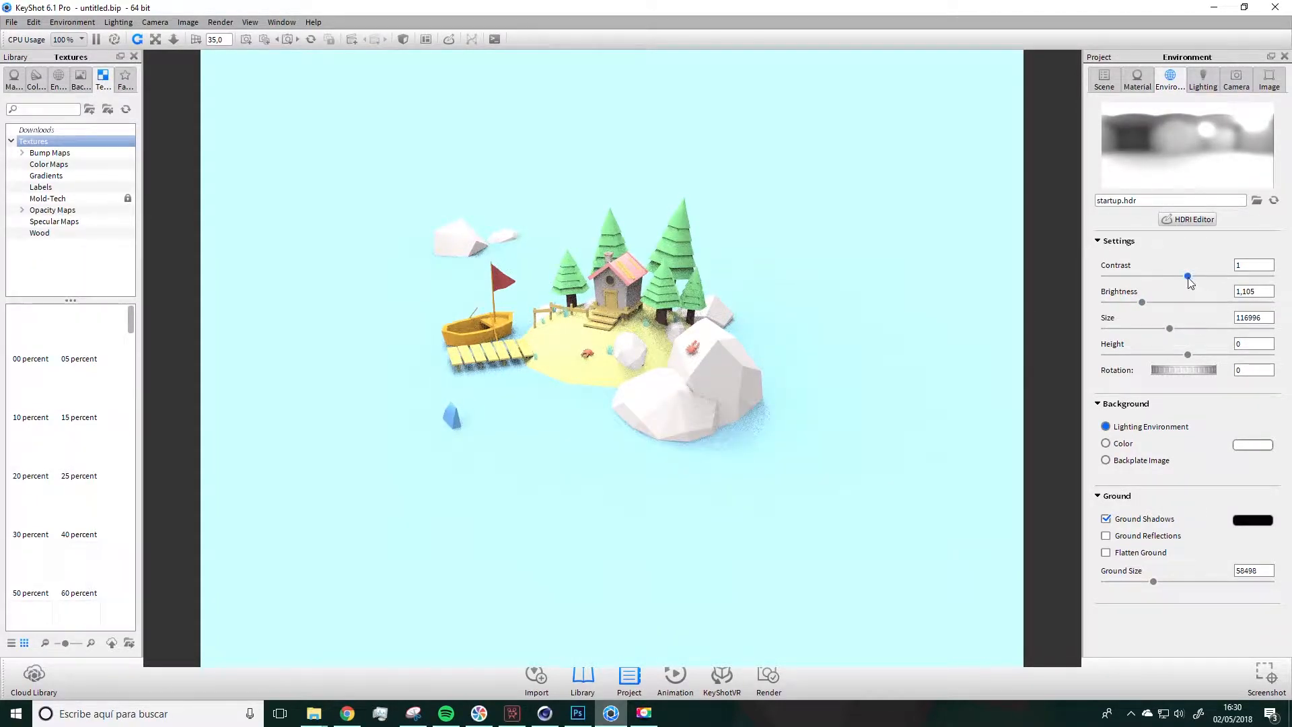
pyautogui.moveTo(1168, 373)
pyautogui.mouseDown()
pyautogui.moveTo(1182, 369)
pyautogui.moveTo(1155, 360)
pyautogui.moveTo(1194, 362)
pyautogui.moveTo(1180, 362)
pyautogui.mouseUp()
pyautogui.moveTo(819, 331); pyautogui.dragTo(812, 371)
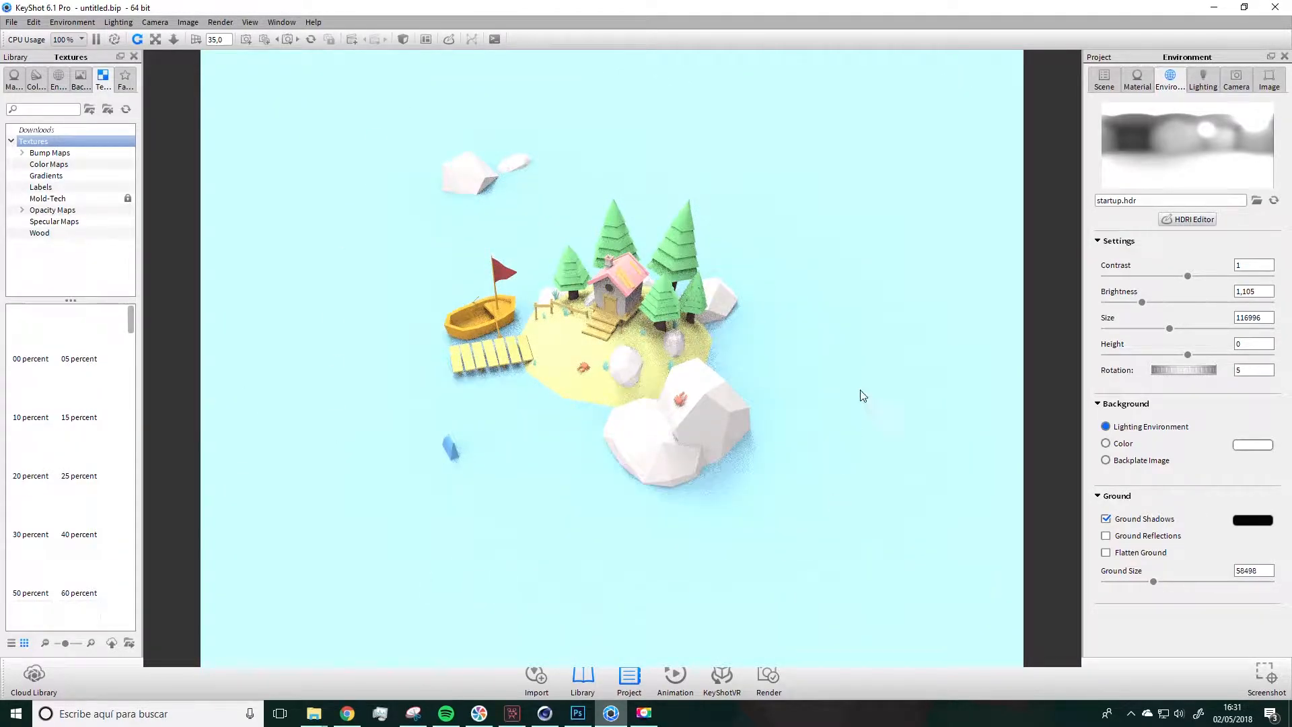
# Set the environment background to a solid light cyan color with RGB values 161, 255, 255
pyautogui.moveTo(825, 349); pyautogui.dragTo(647, 362)
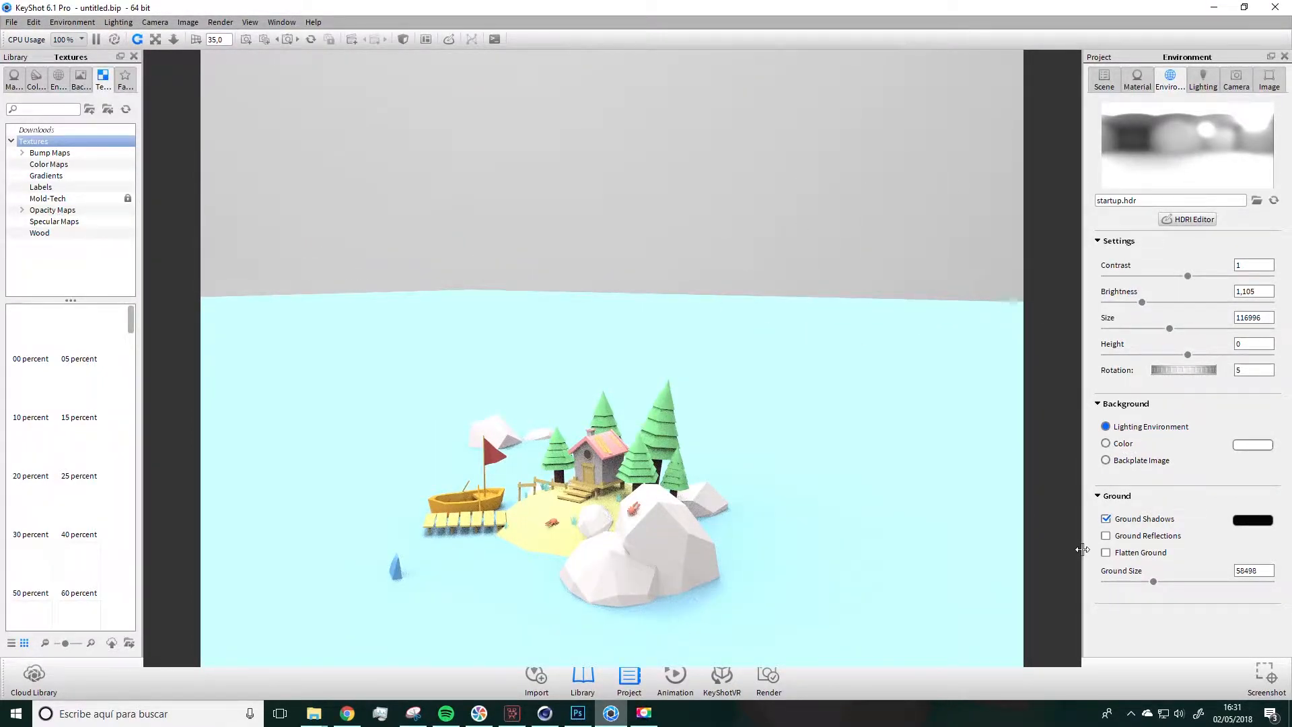
pyautogui.click(1106, 443)
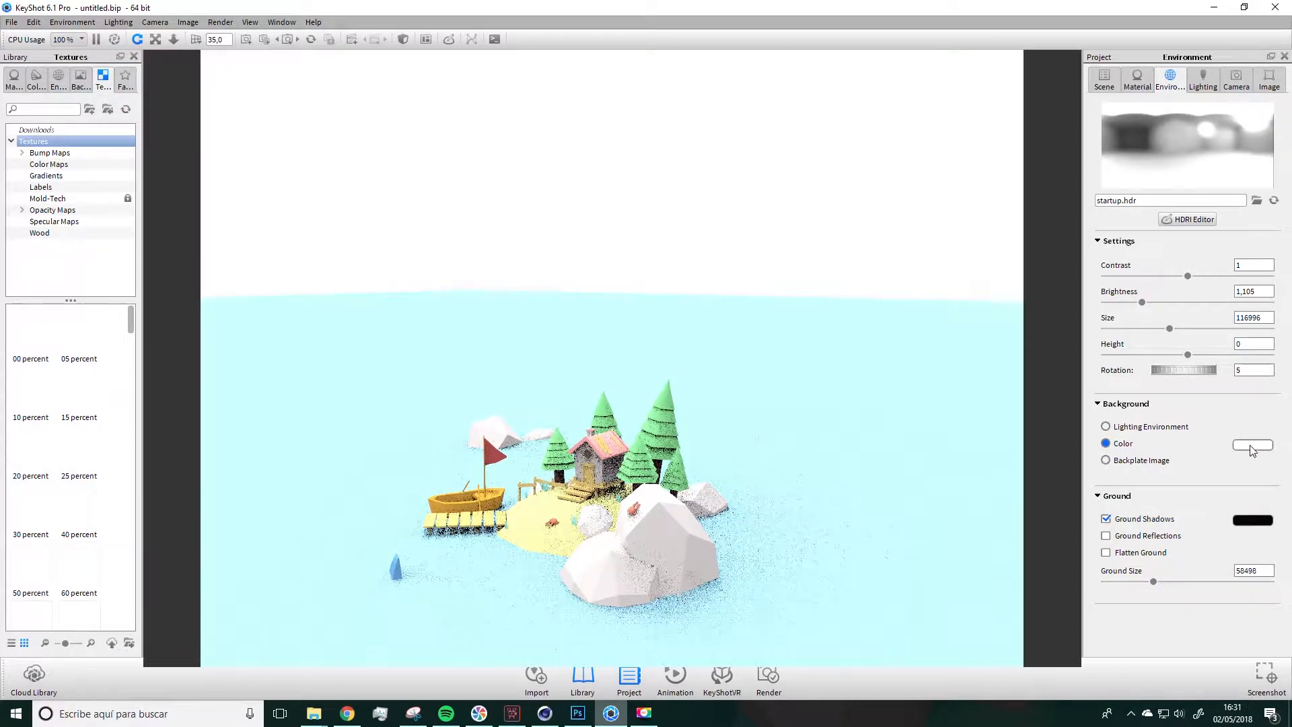
pyautogui.click(1252, 445)
pyautogui.click(1213, 440)
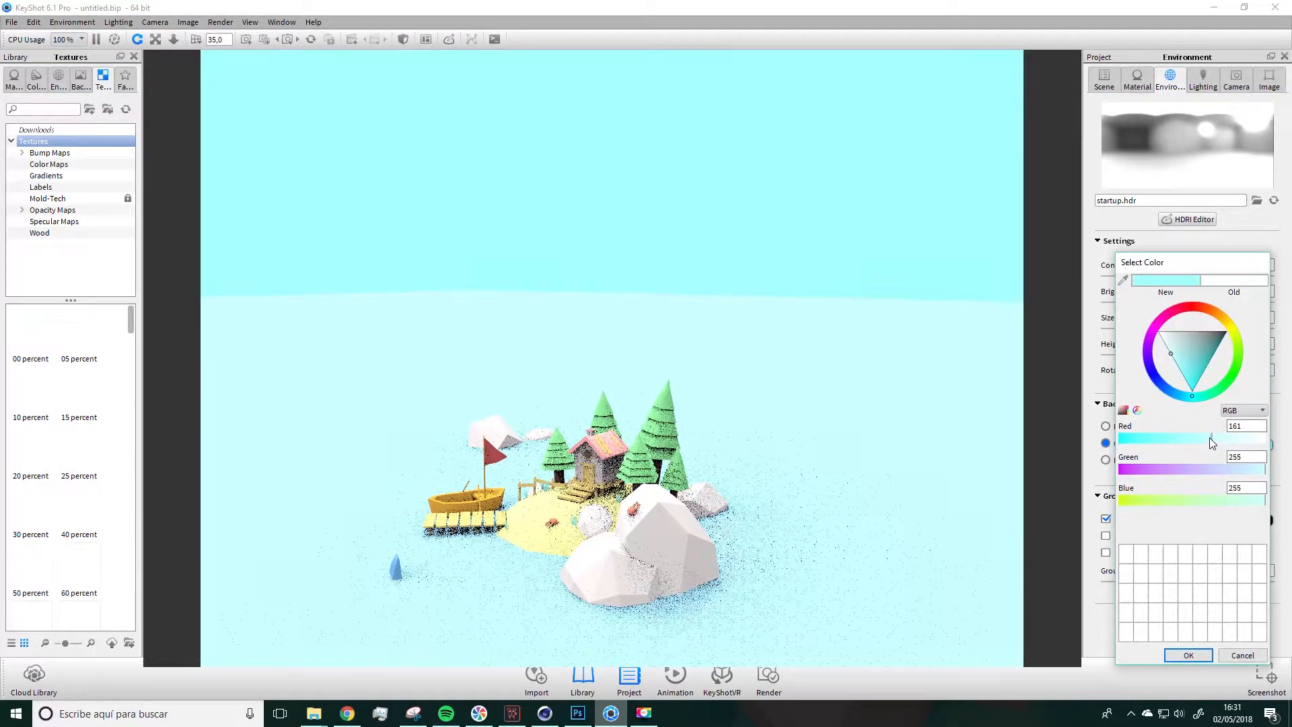
pyautogui.moveTo(790, 434); pyautogui.dragTo(810, 476)
pyautogui.moveTo(810, 477); pyautogui.dragTo(810, 416, button='middle')
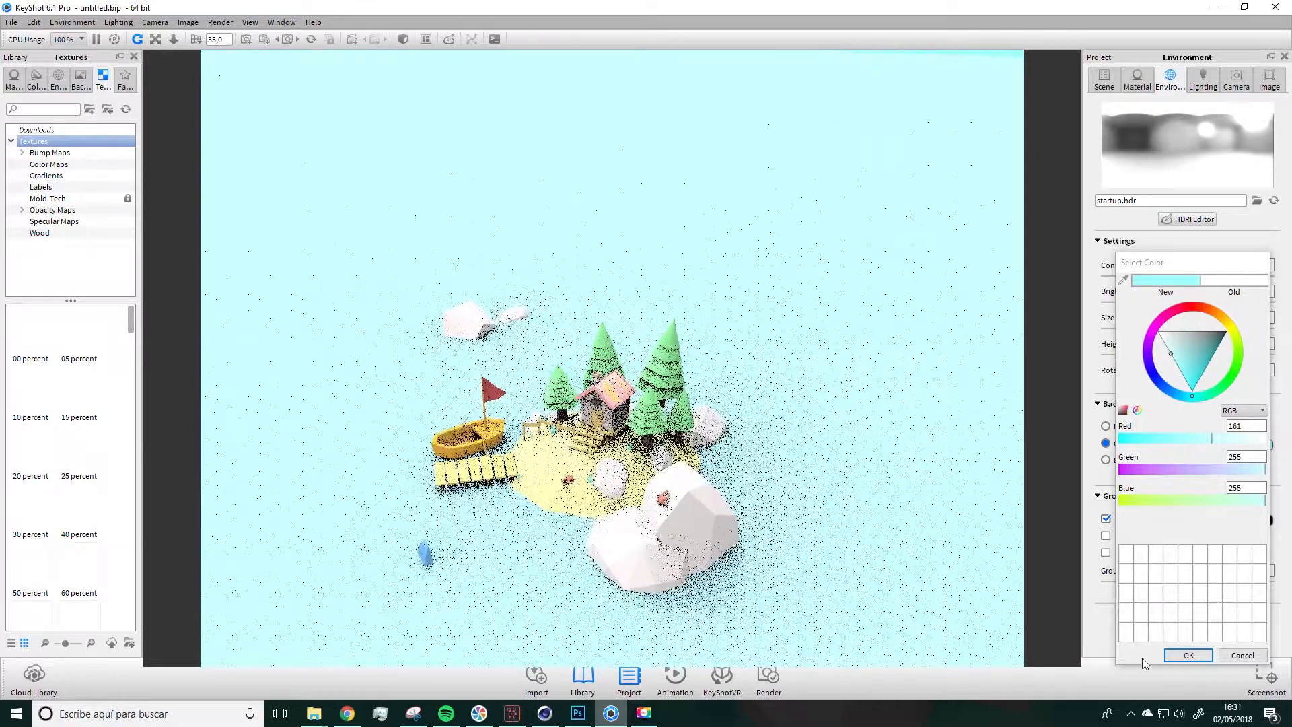
pyautogui.click(1189, 655)
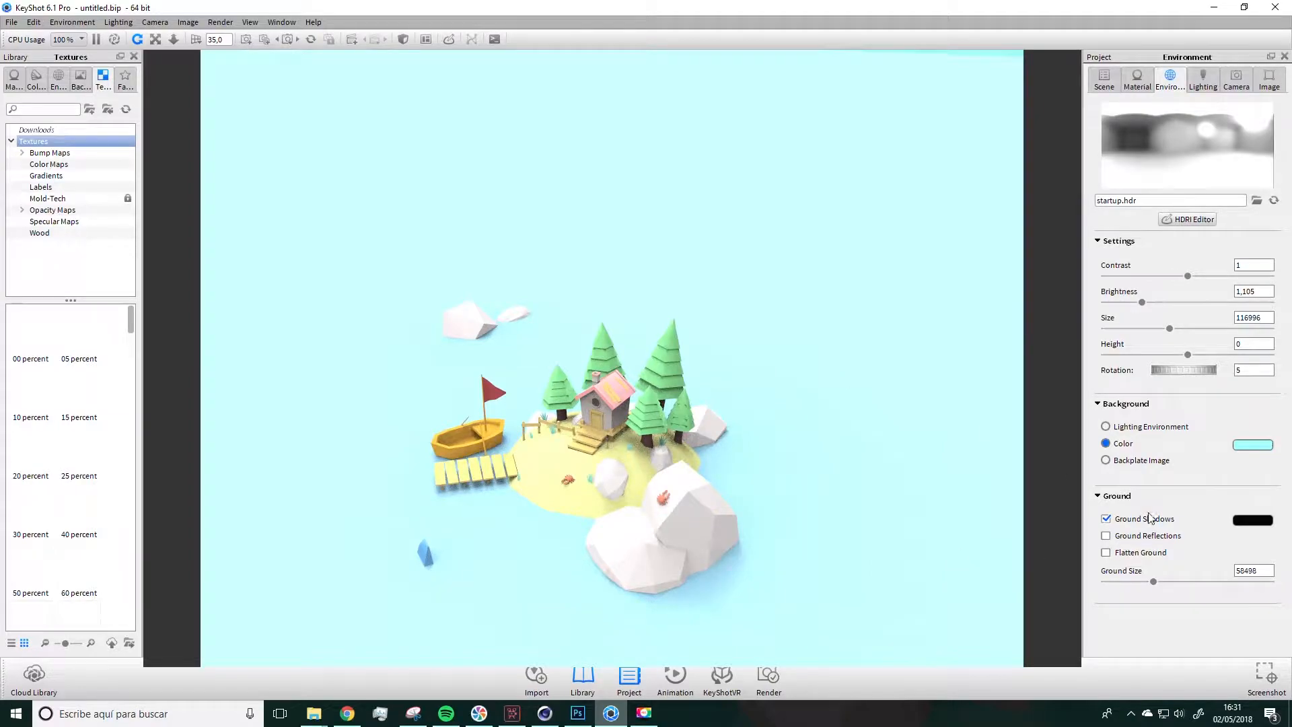
# Check the island against its background and review the project's lighting presets, camera settings, image resolution and effects, and scene parts
pyautogui.moveTo(789, 438); pyautogui.dragTo(413, 181)
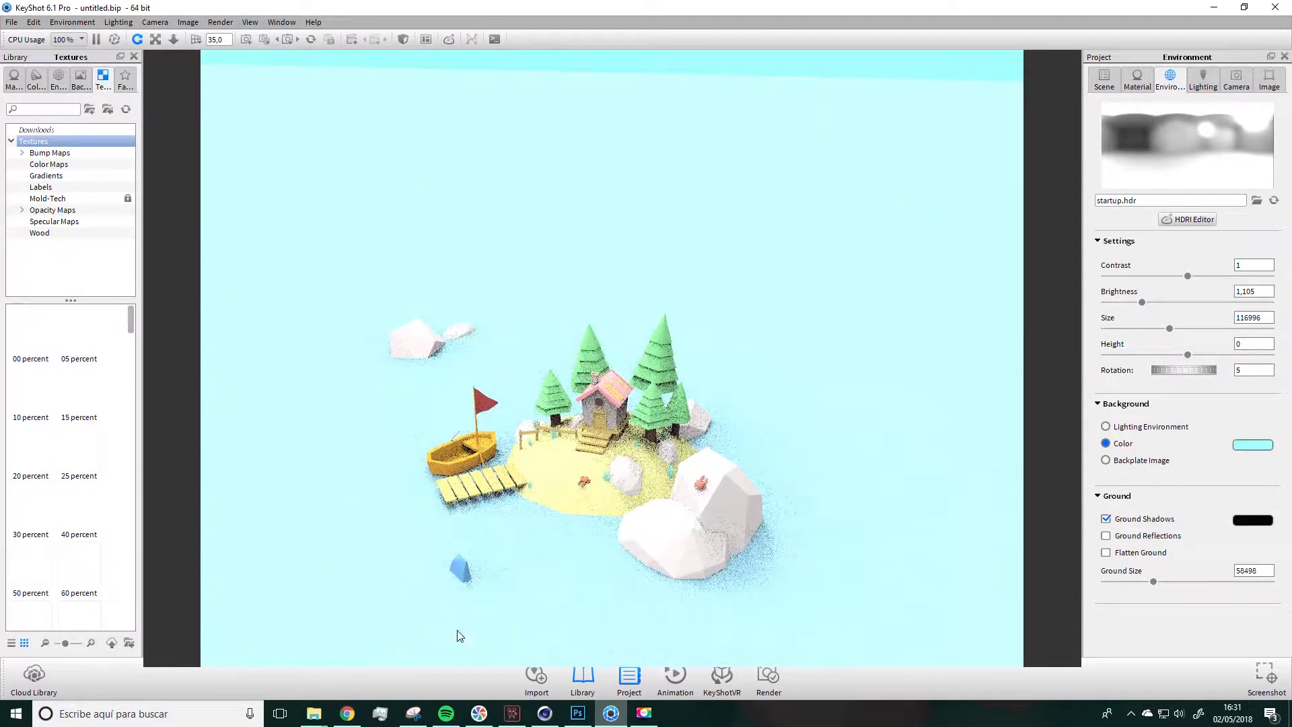
pyautogui.scroll(4, 619, 362)
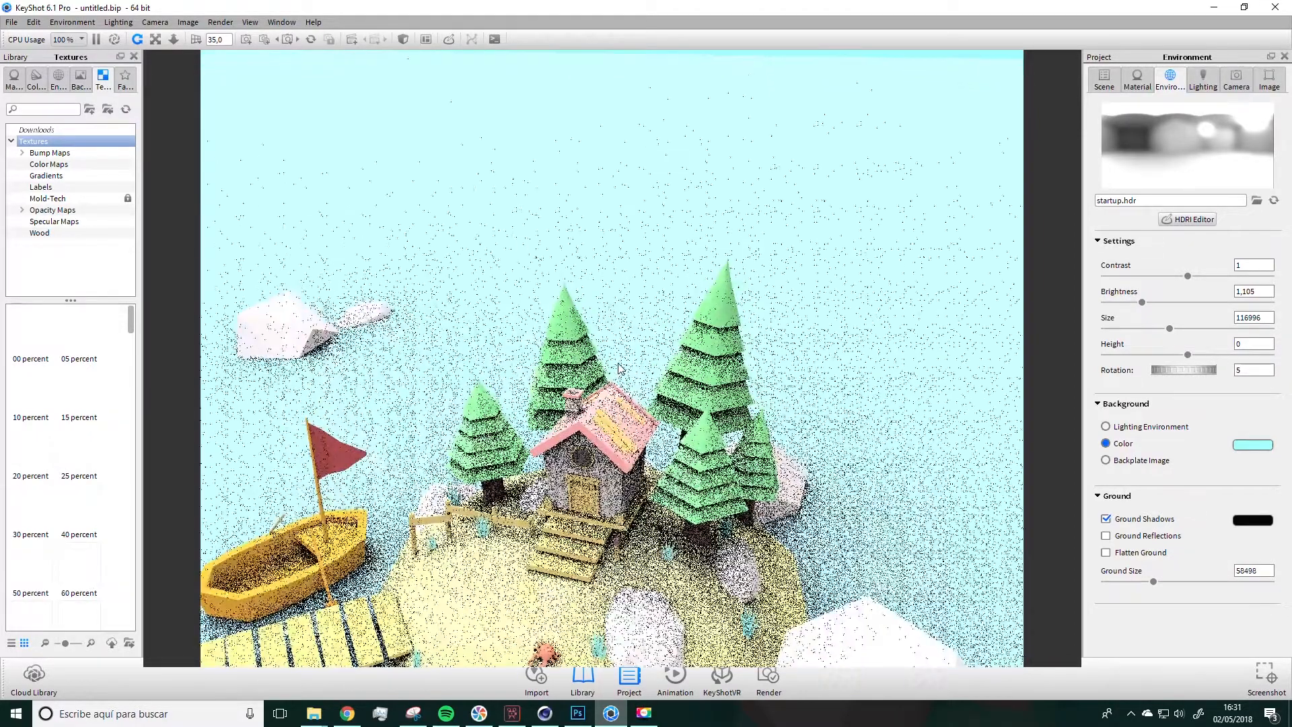
pyautogui.scroll(-15, 619, 363)
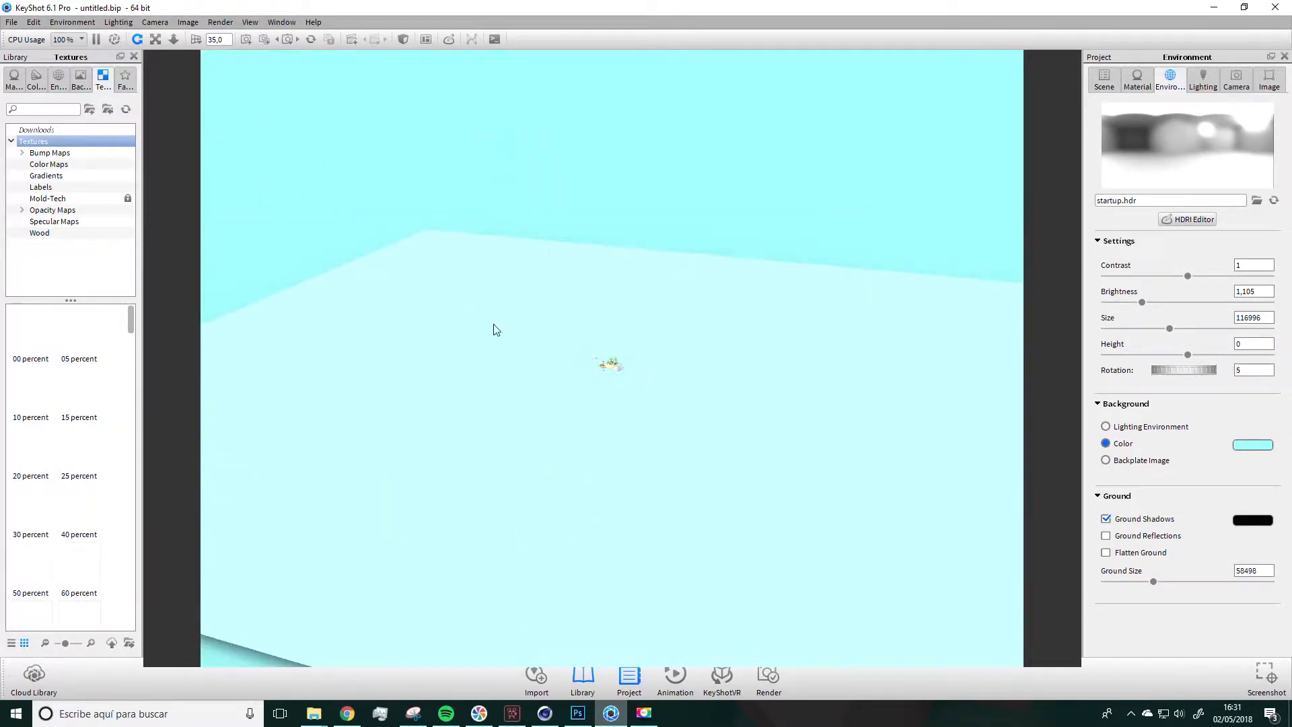
pyautogui.scroll(8, 496, 329)
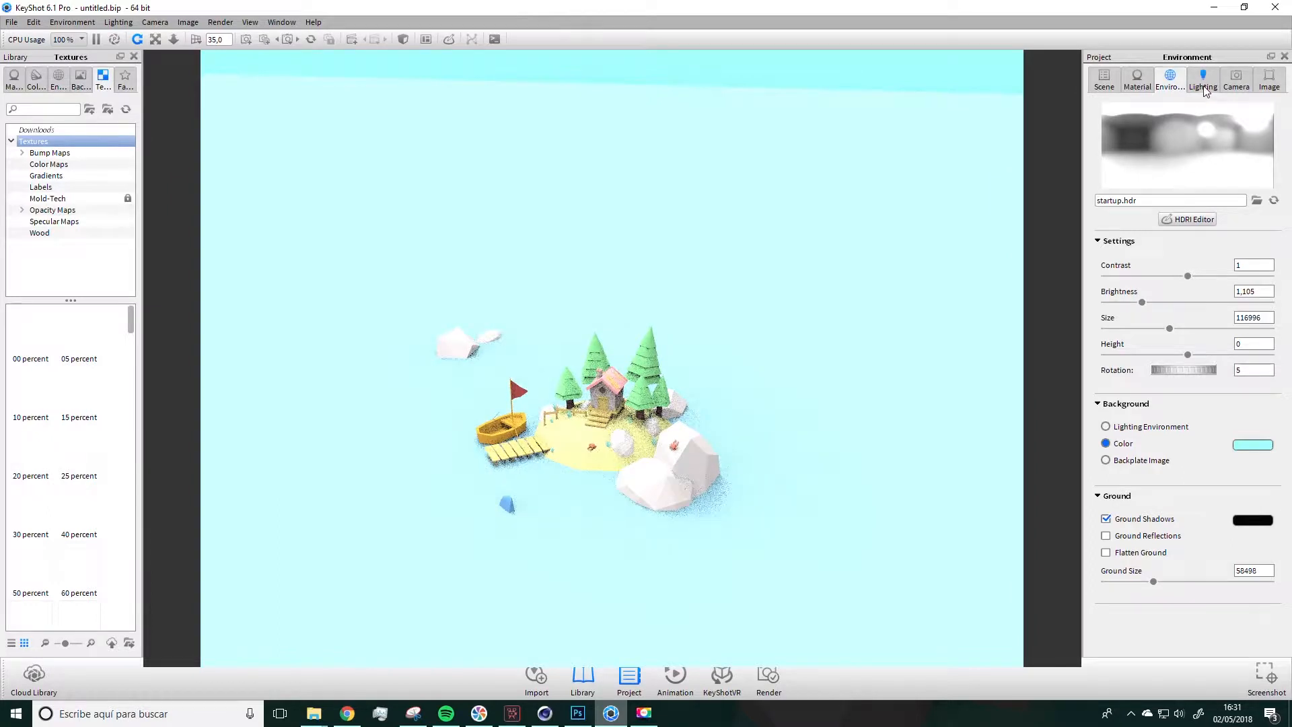
pyautogui.click(1202, 80)
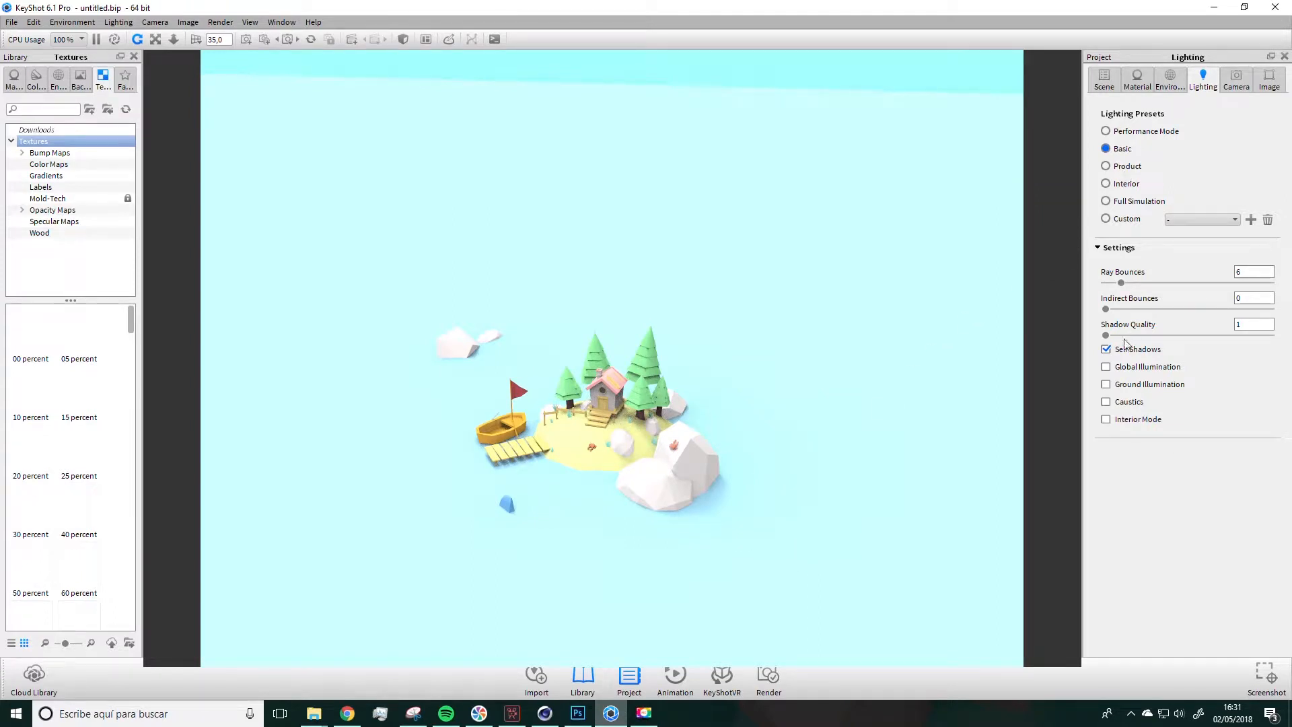
pyautogui.click(1245, 93)
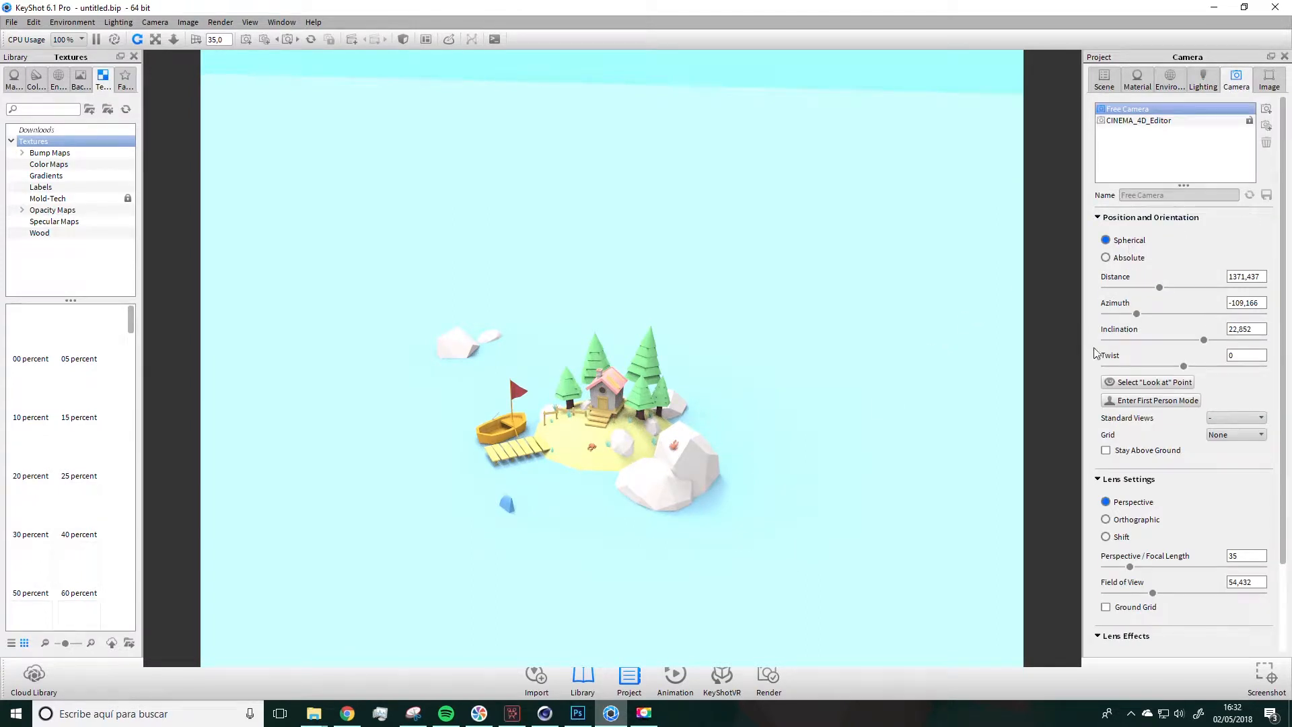
pyautogui.click(1266, 84)
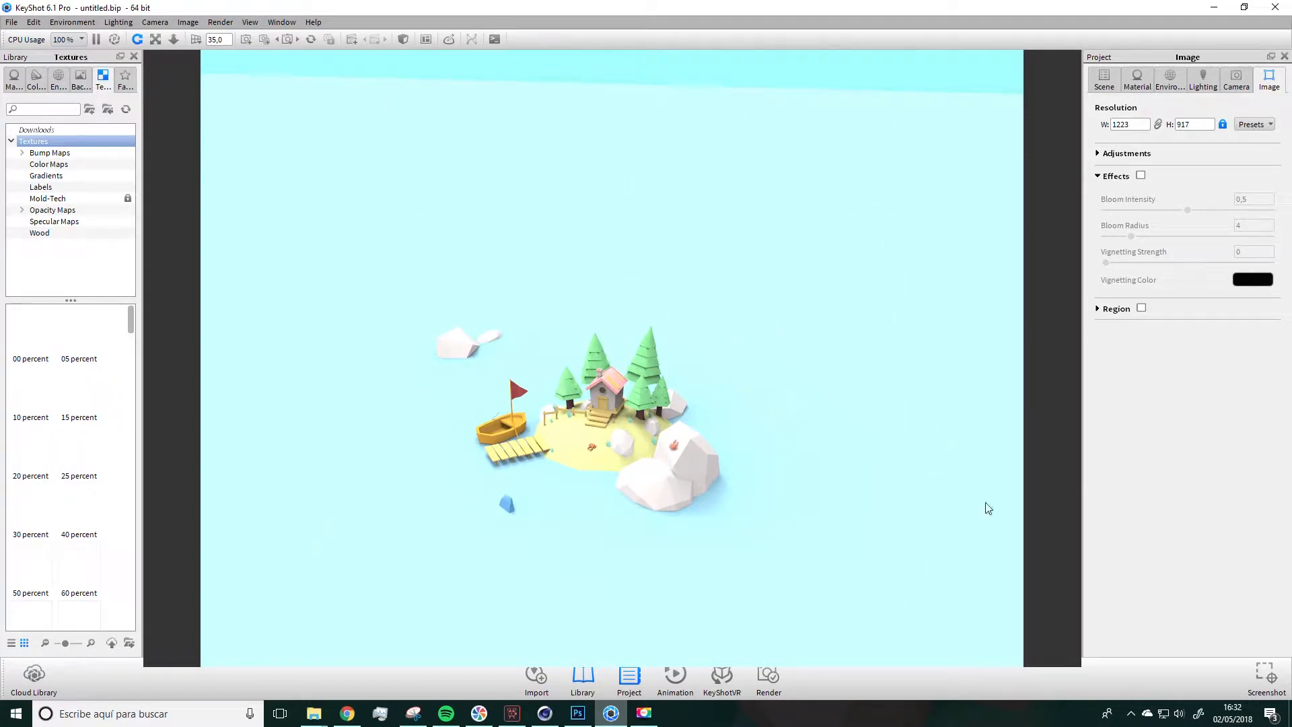
pyautogui.click(1236, 80)
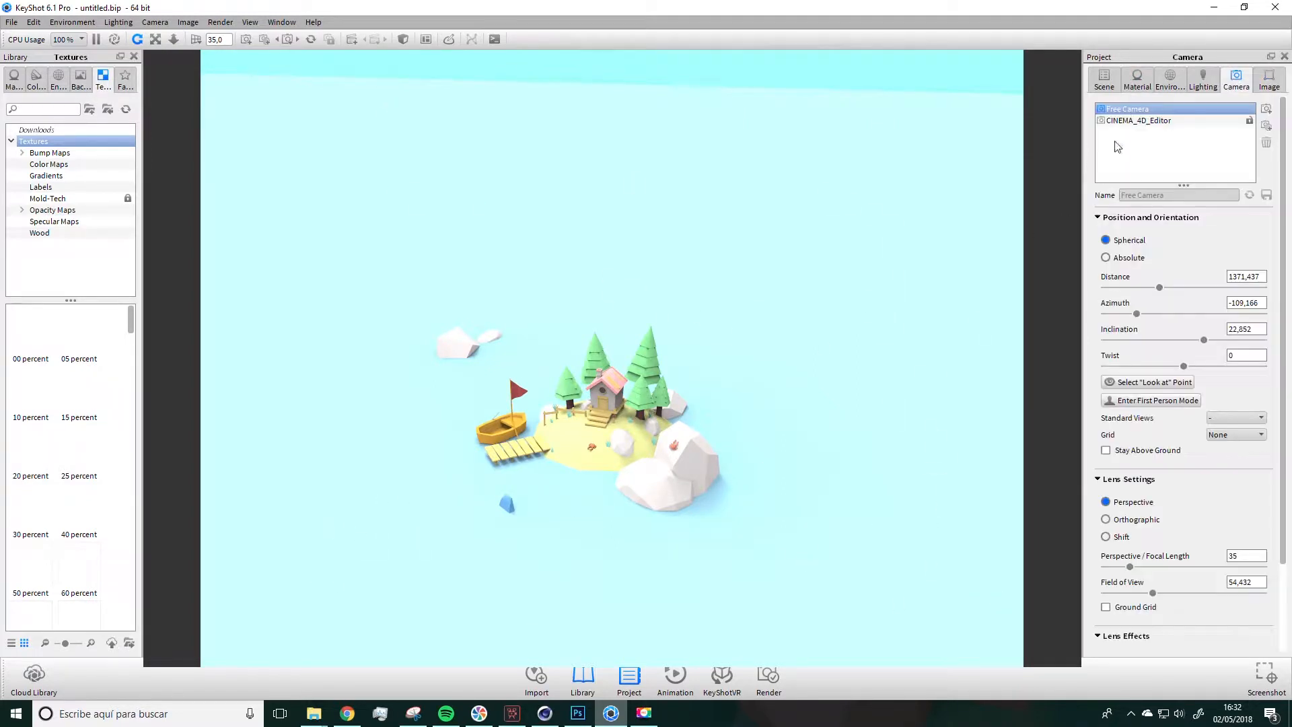
pyautogui.click(1104, 80)
pyautogui.moveTo(761, 347); pyautogui.dragTo(736, 367)
pyautogui.moveTo(741, 353); pyautogui.dragTo(743, 284, button='middle')
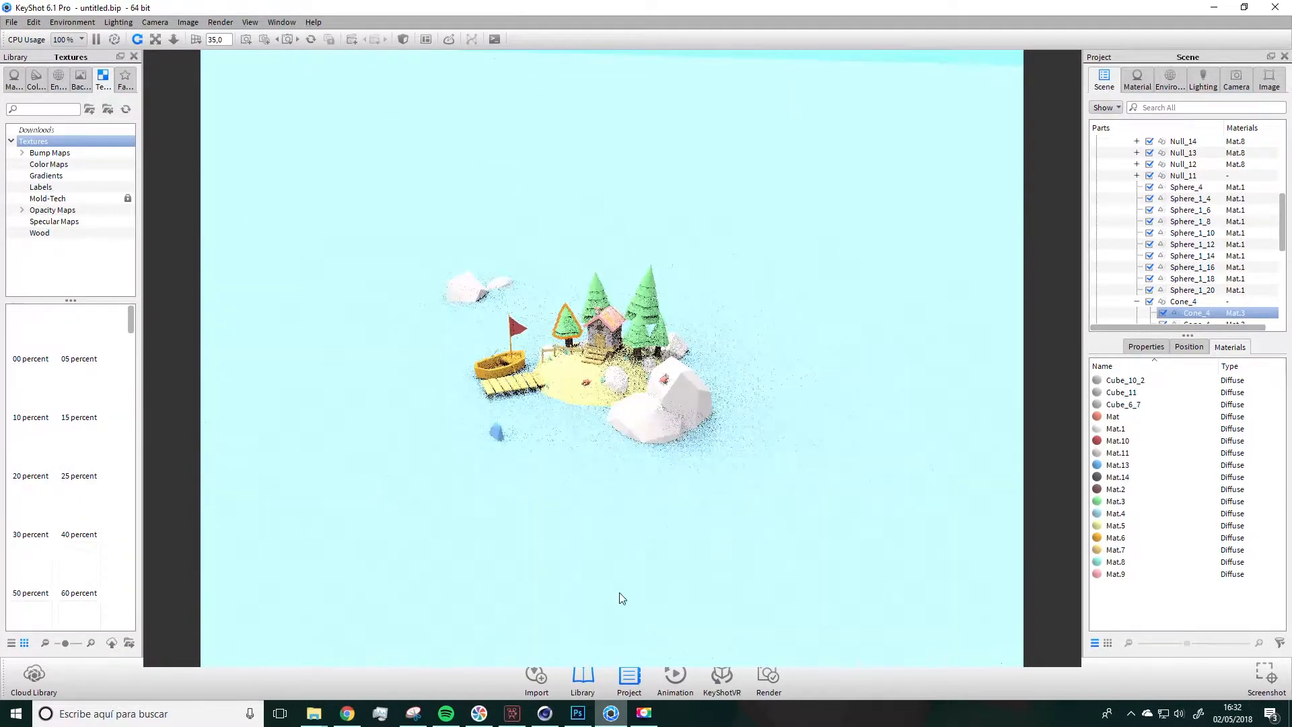
# Switch to Photoshop and open the desktop palettes 5eeeff-12aa78-ff2f99-ffa6a5-ffdcbf.png and ef.PNG without modifying their color profiles
pyautogui.click(577, 710)
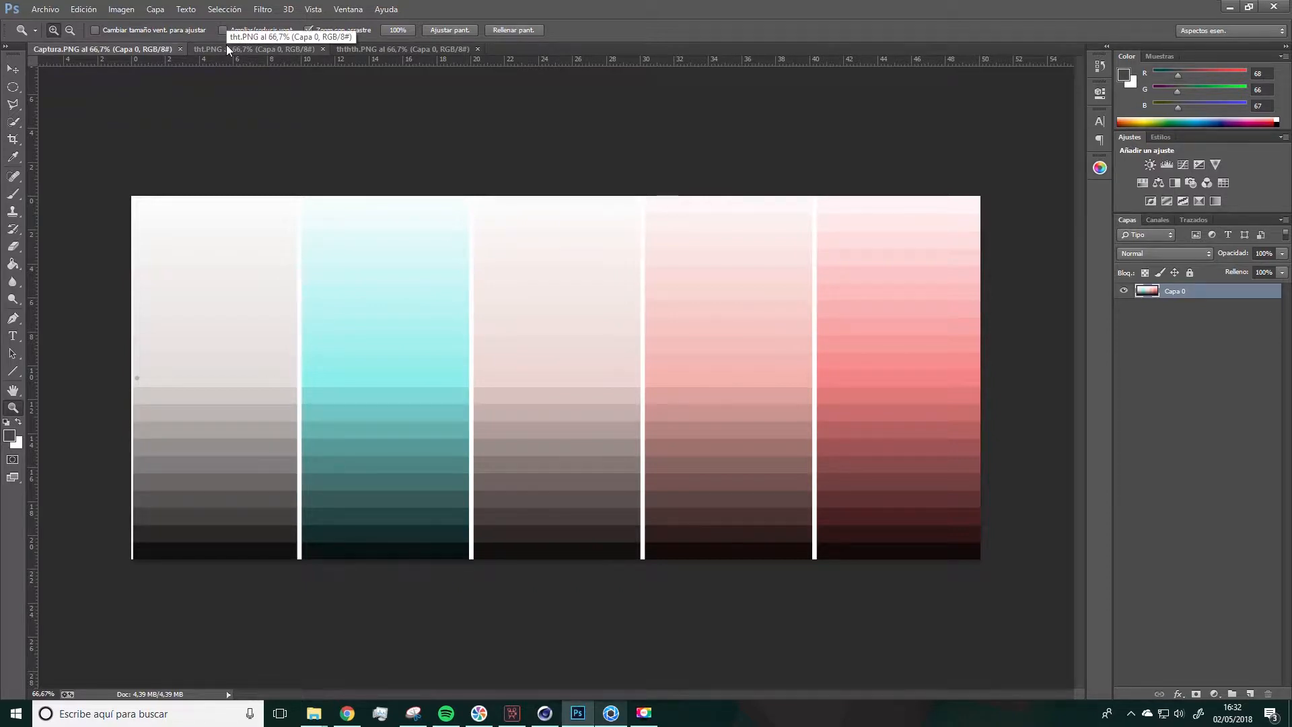
pyautogui.click(1229, 6)
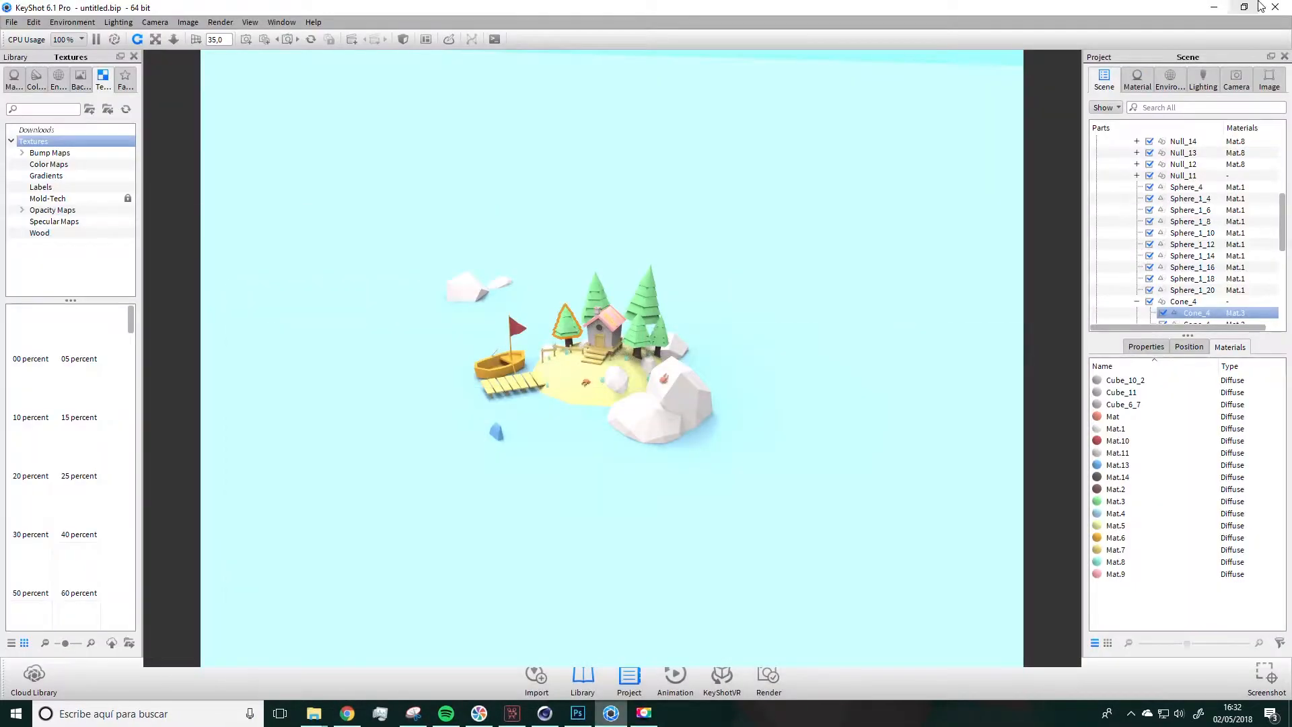
pyautogui.click(1214, 6)
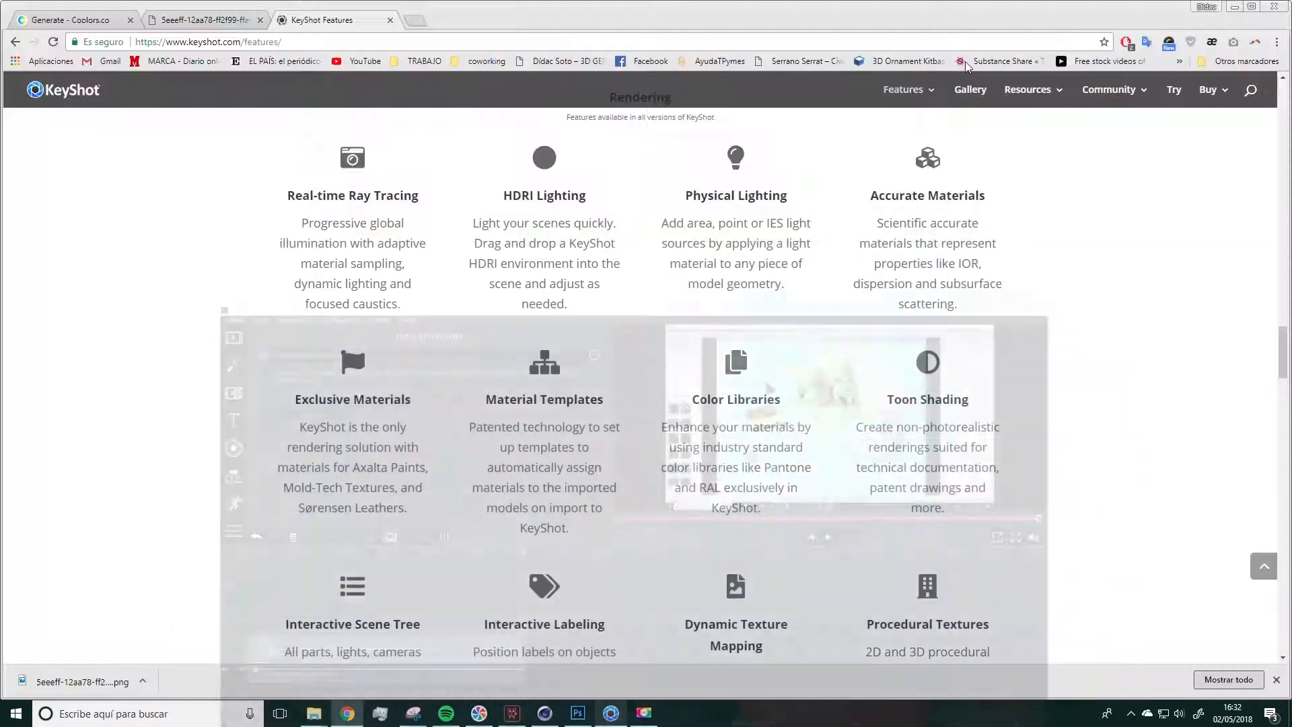
pyautogui.click(1236, 10)
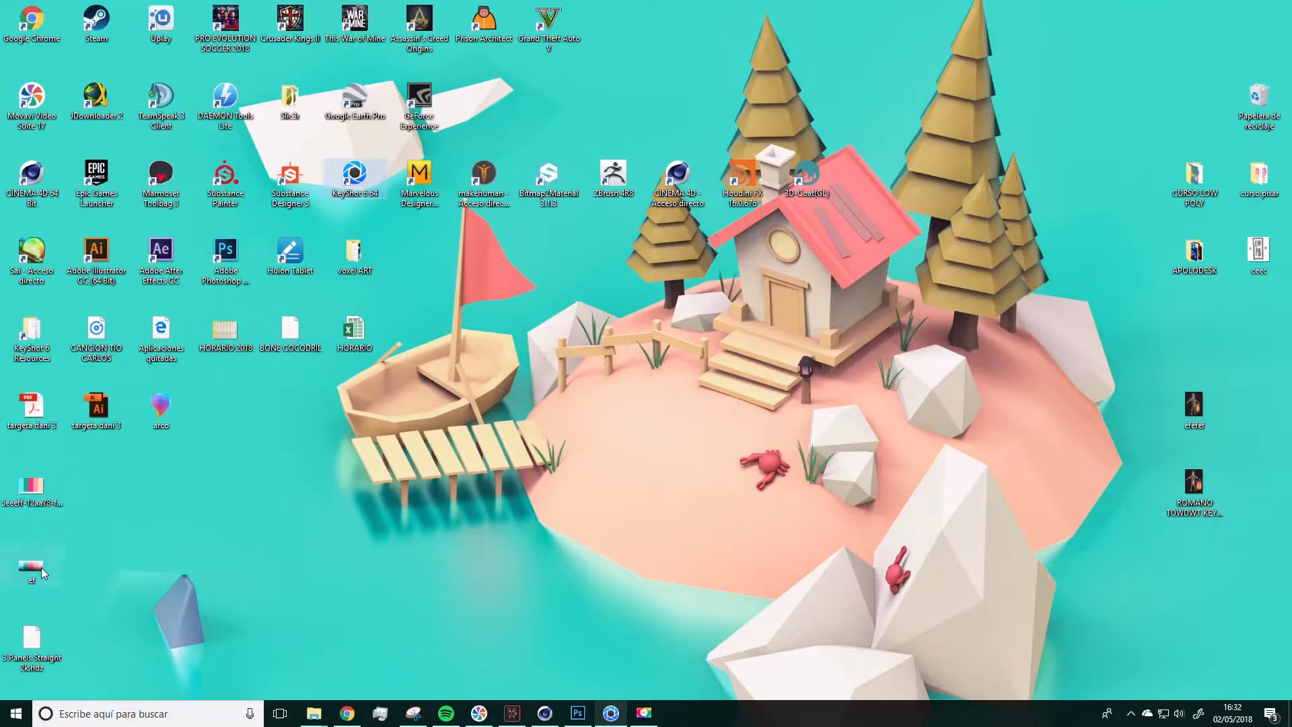
pyautogui.moveTo(9, 479); pyautogui.dragTo(655, 43)
pyautogui.click(698, 332)
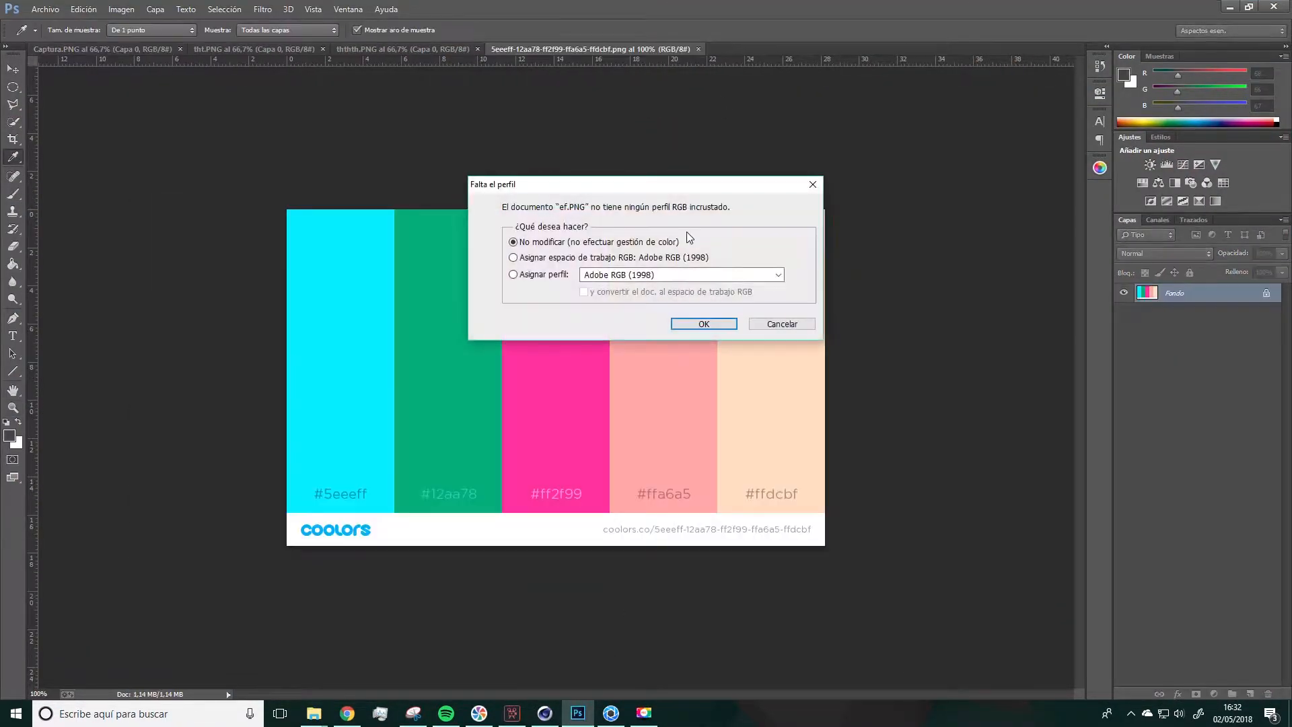
pyautogui.click(708, 323)
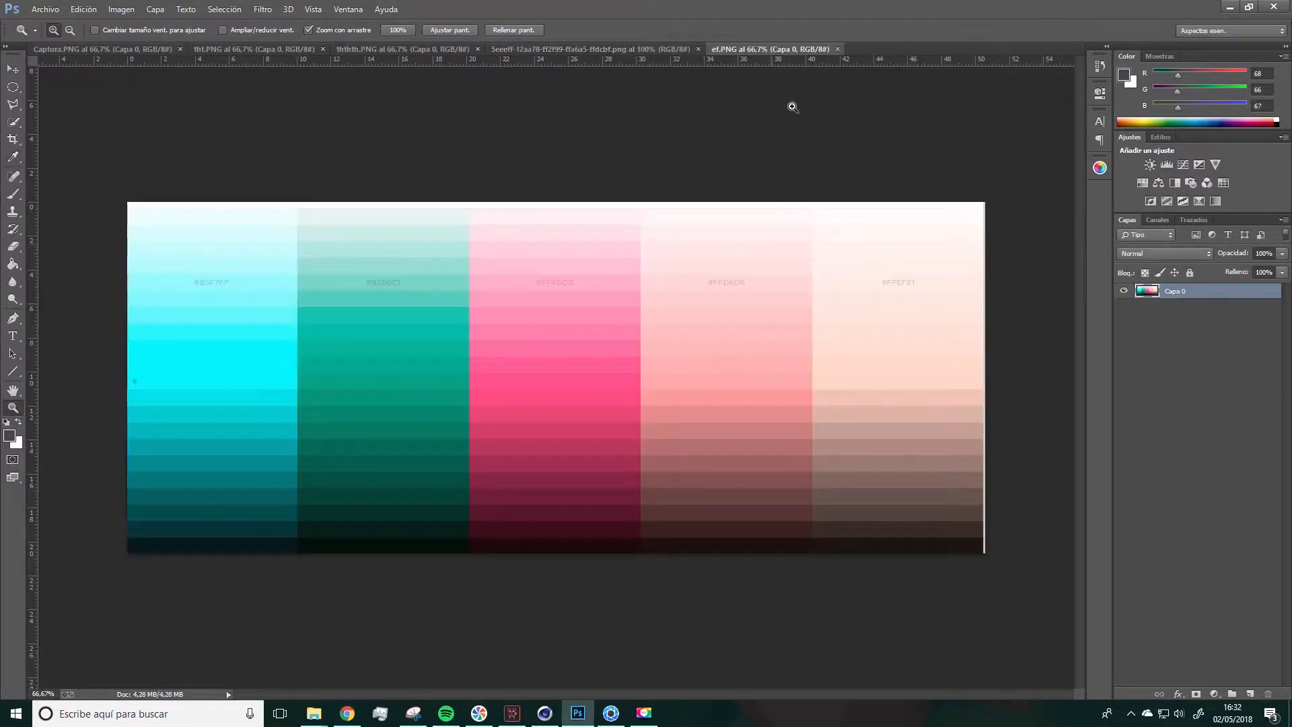
# Compare the shade chart in ef.PNG with the five-color Coolors palette image
pyautogui.click(647, 50)
pyautogui.click(727, 50)
pyautogui.click(592, 50)
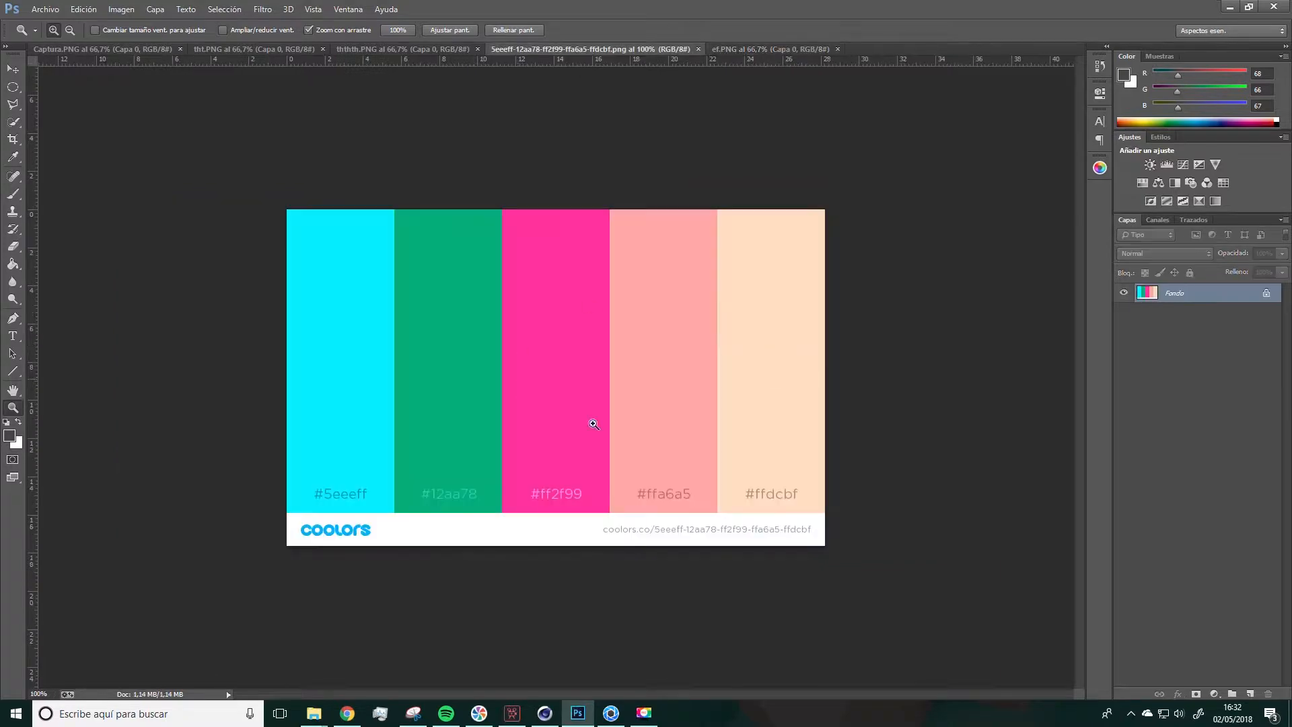
# Switch to KeyShot and browse the matte paints in the Paint category of the material library
pyautogui.click(611, 713)
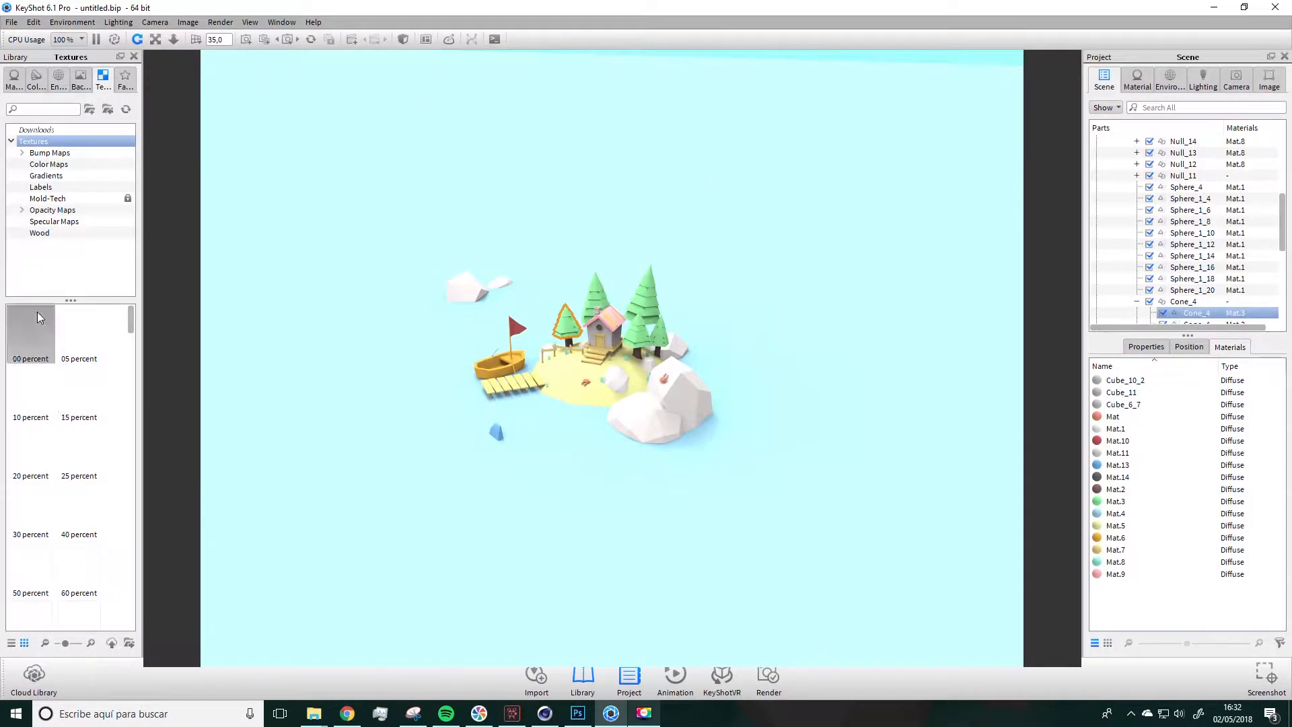
pyautogui.click(15, 79)
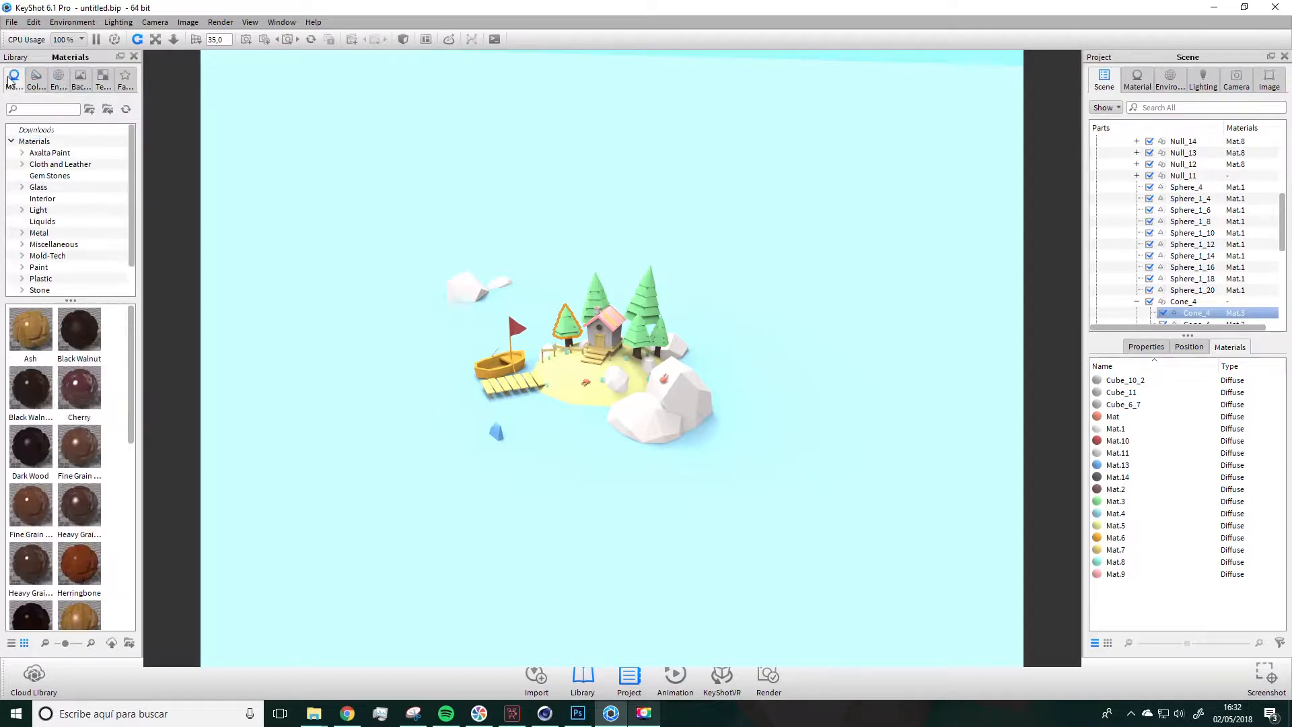
pyautogui.click(39, 267)
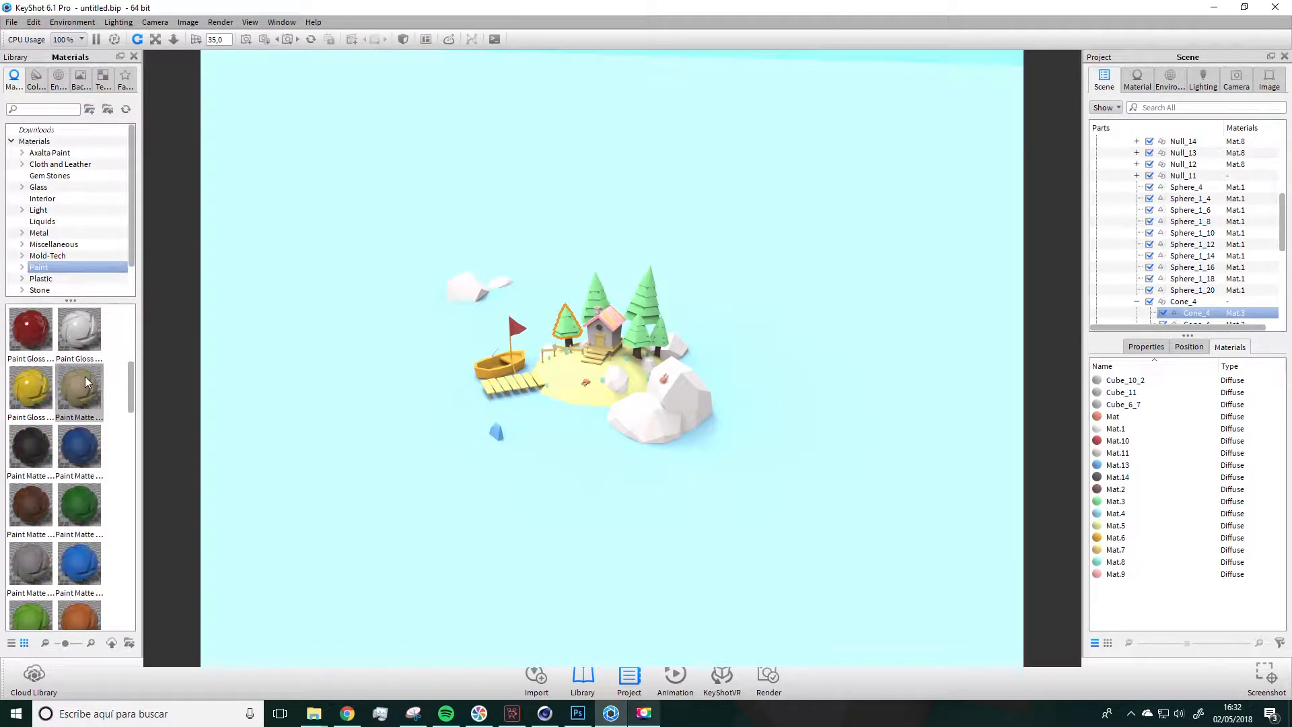
pyautogui.moveTo(131, 382)
pyautogui.mouseDown()
pyautogui.moveTo(128, 347)
pyautogui.moveTo(121, 380)
pyautogui.mouseUp()
pyautogui.click(74, 415)
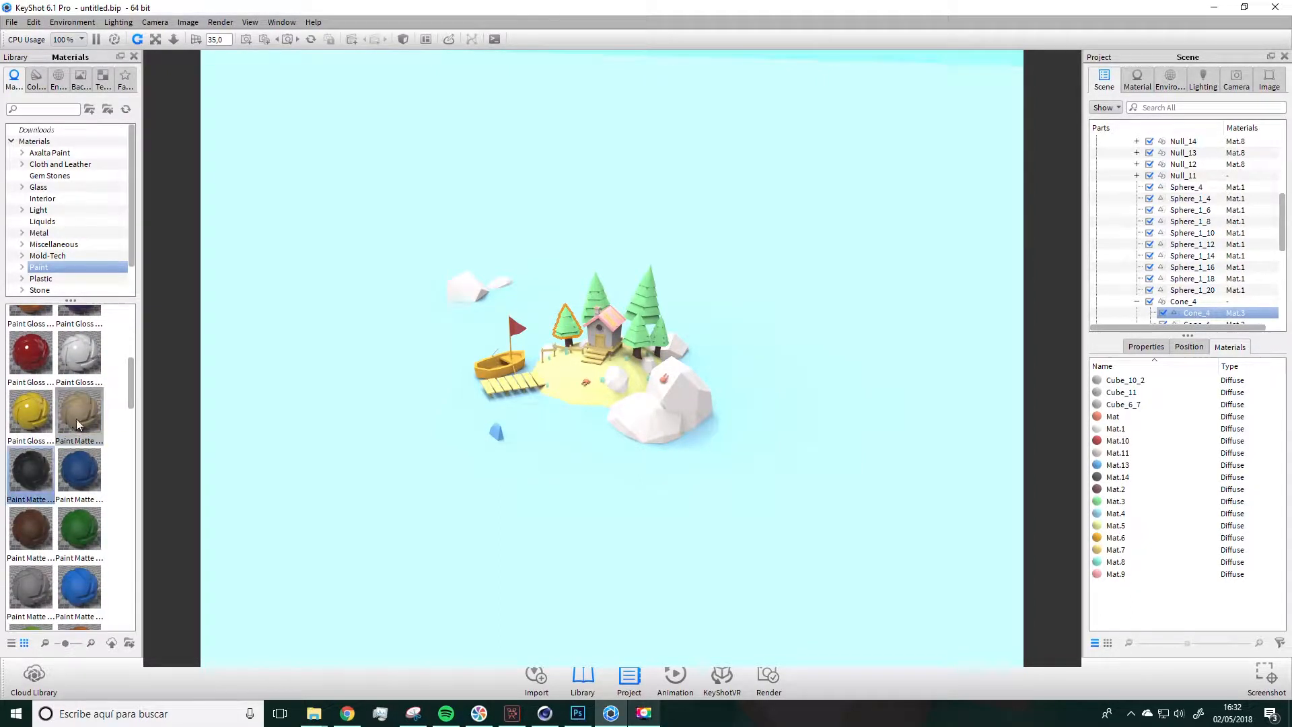
pyautogui.click(78, 529)
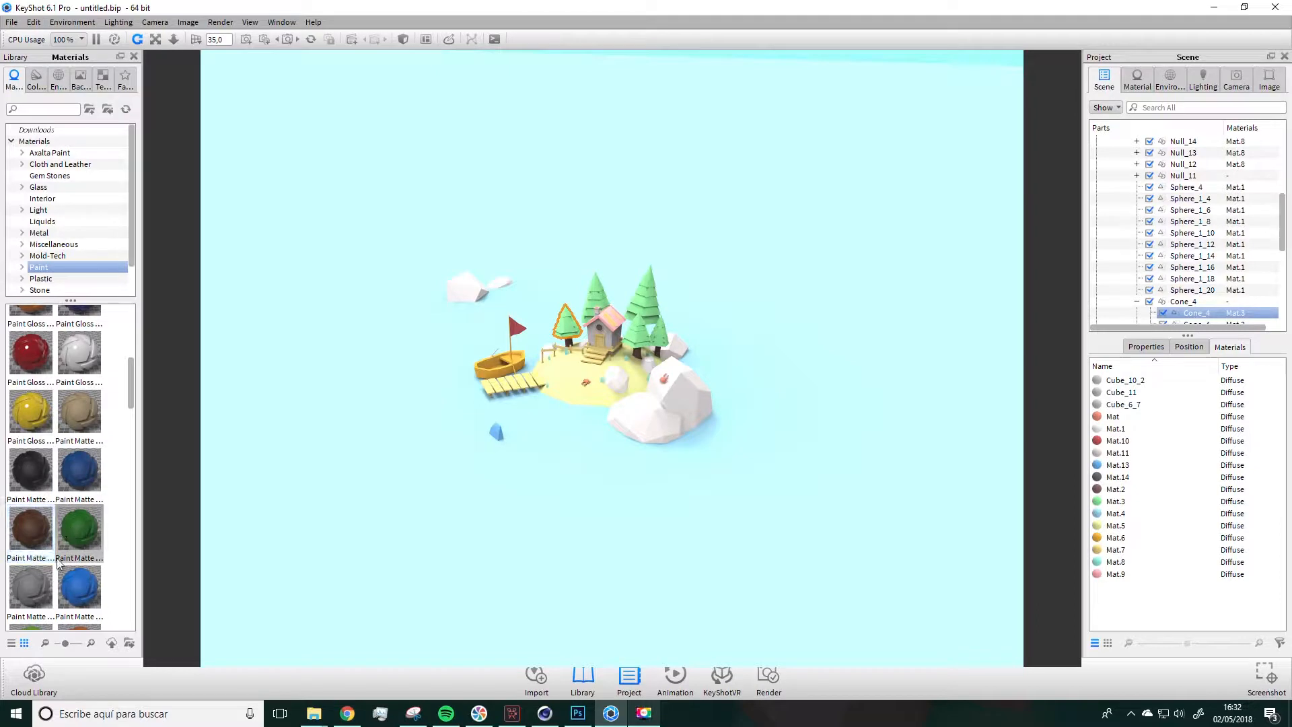
pyautogui.moveTo(131, 384); pyautogui.dragTo(131, 393)
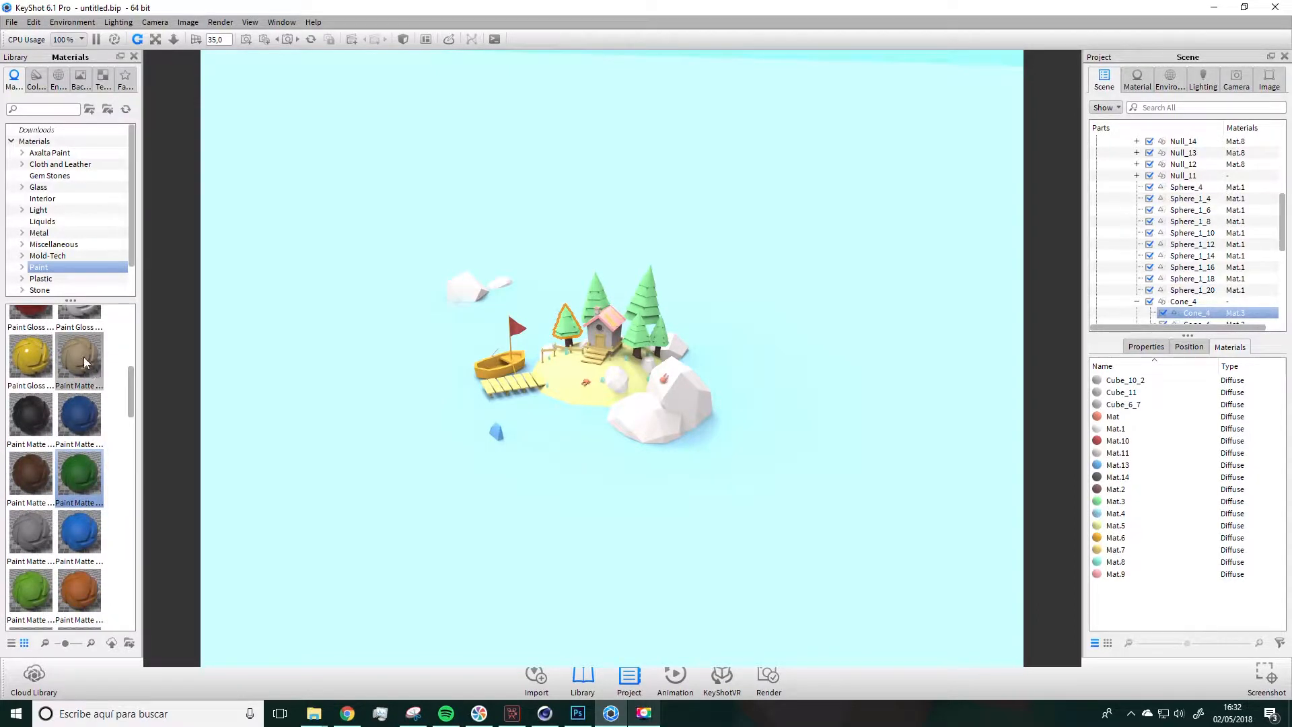
pyautogui.click(106, 366)
pyautogui.click(105, 370)
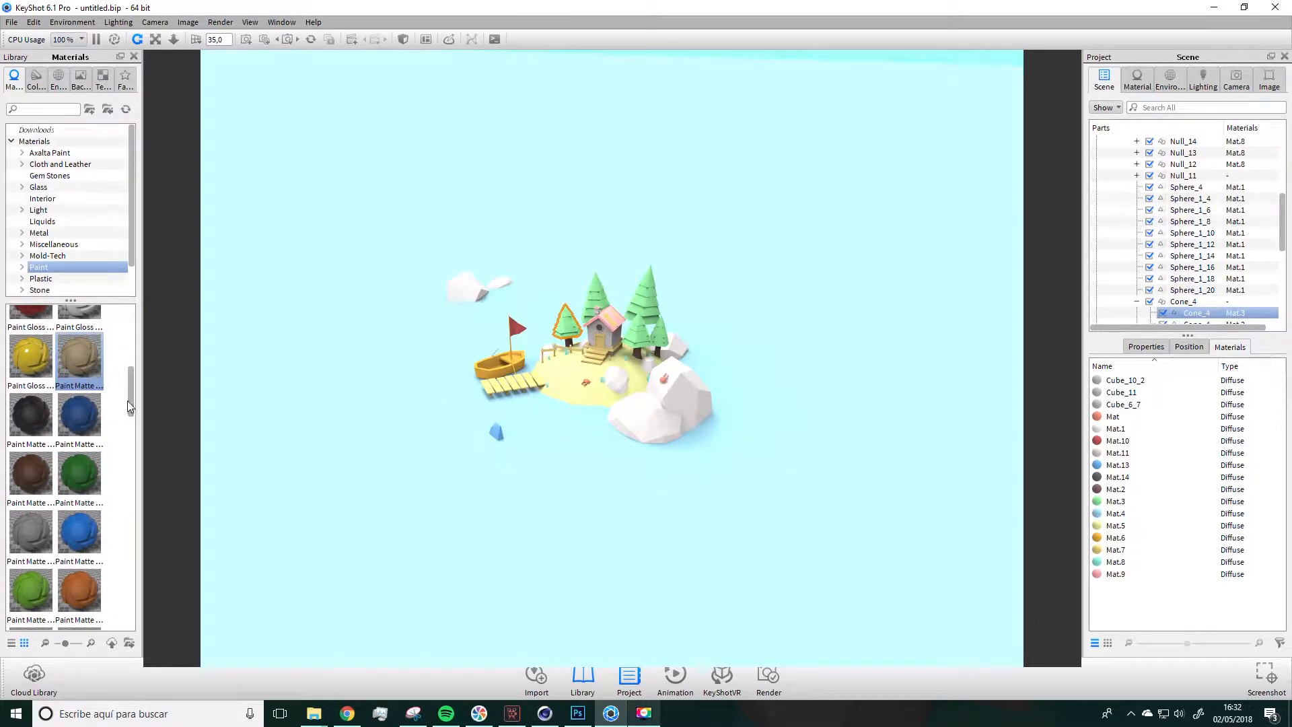
pyautogui.moveTo(130, 404)
pyautogui.mouseDown()
pyautogui.moveTo(140, 439)
pyautogui.moveTo(128, 409)
pyautogui.mouseUp()
pyautogui.click(86, 497)
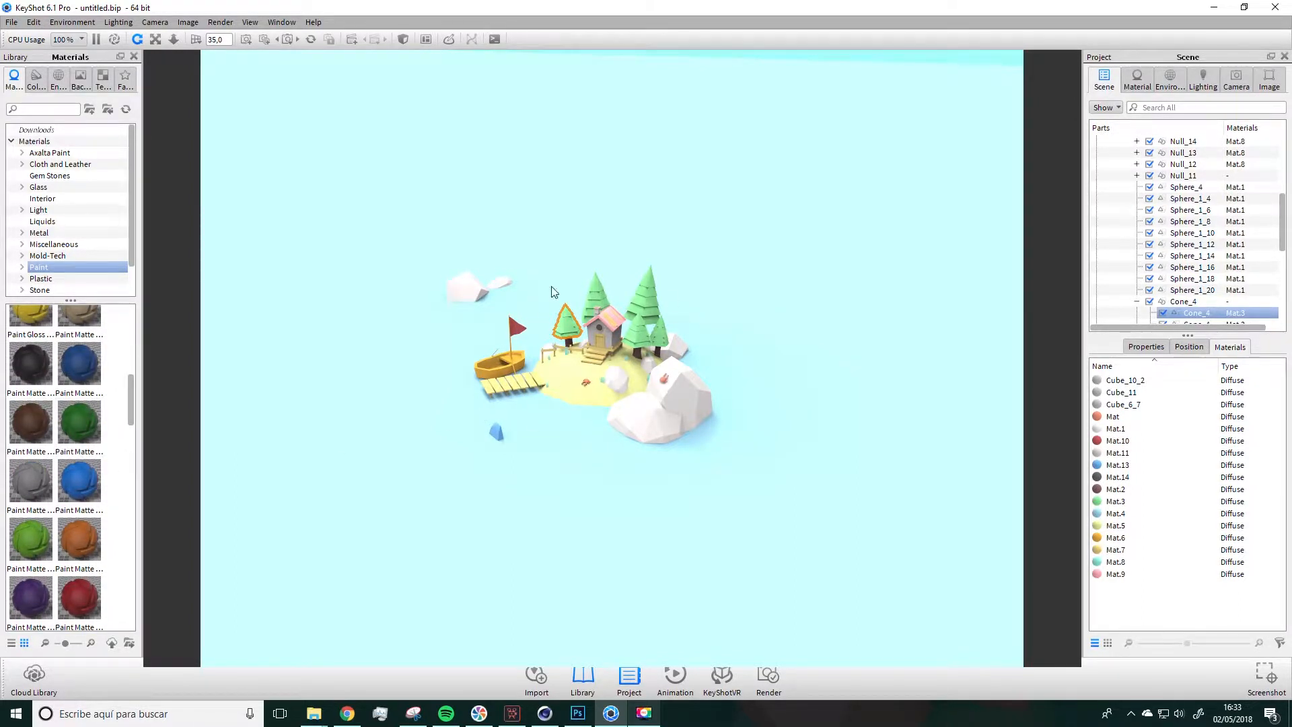
# Apply the Paint Matte Light Blue material to the water around the island
pyautogui.scroll(5, 590, 388)
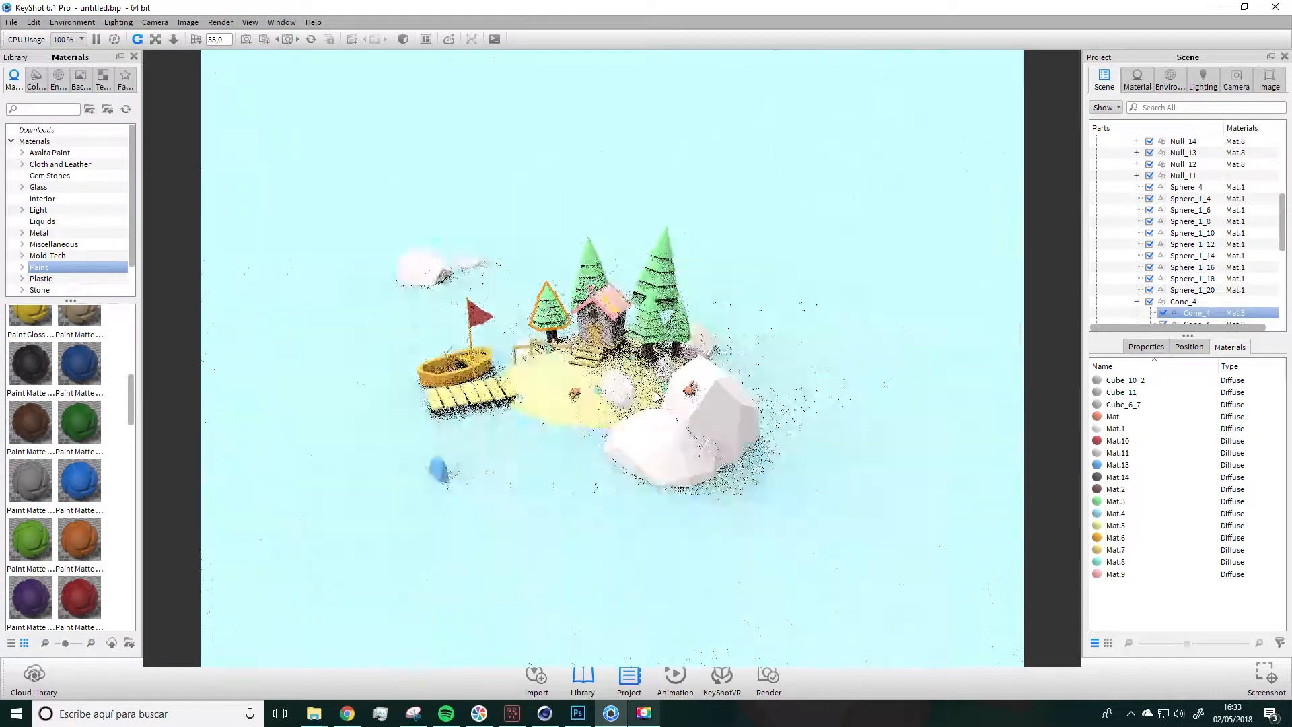
pyautogui.moveTo(490, 414); pyautogui.dragTo(522, 370, button='middle')
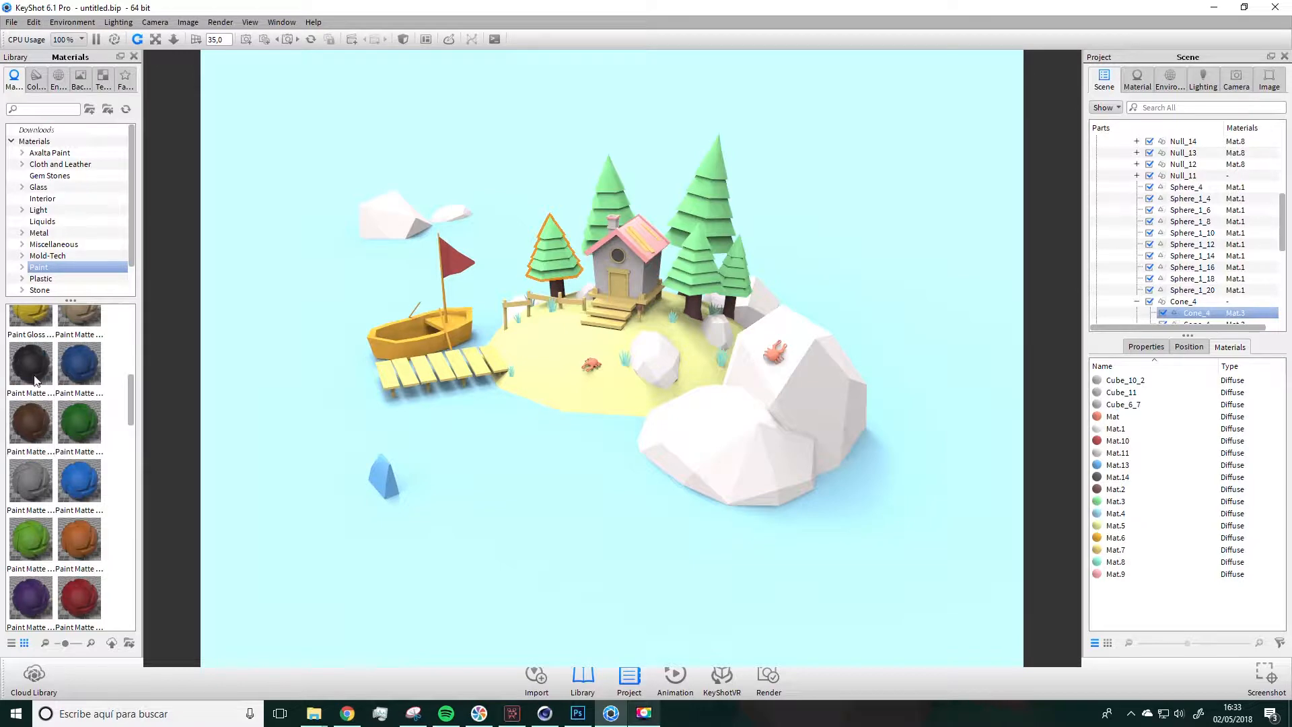
pyautogui.moveTo(79, 489)
pyautogui.mouseDown()
pyautogui.moveTo(144, 461)
pyautogui.moveTo(198, 465)
pyautogui.moveTo(275, 414)
pyautogui.moveTo(293, 418)
pyautogui.moveTo(307, 499)
pyautogui.moveTo(298, 490)
pyautogui.moveTo(290, 523)
pyautogui.mouseUp()
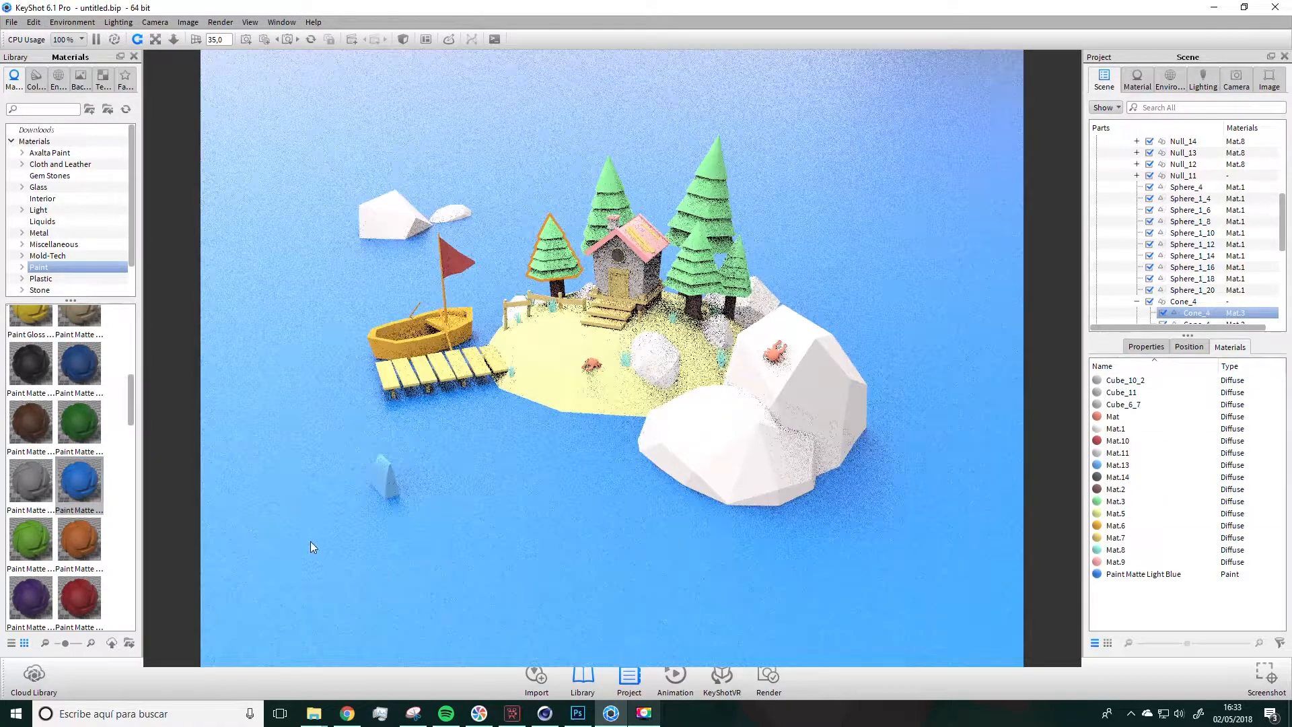
# Edit the Paint Matte Light Blue material, trying lower and higher roughness before setting it to 0.04
pyautogui.click(1141, 578)
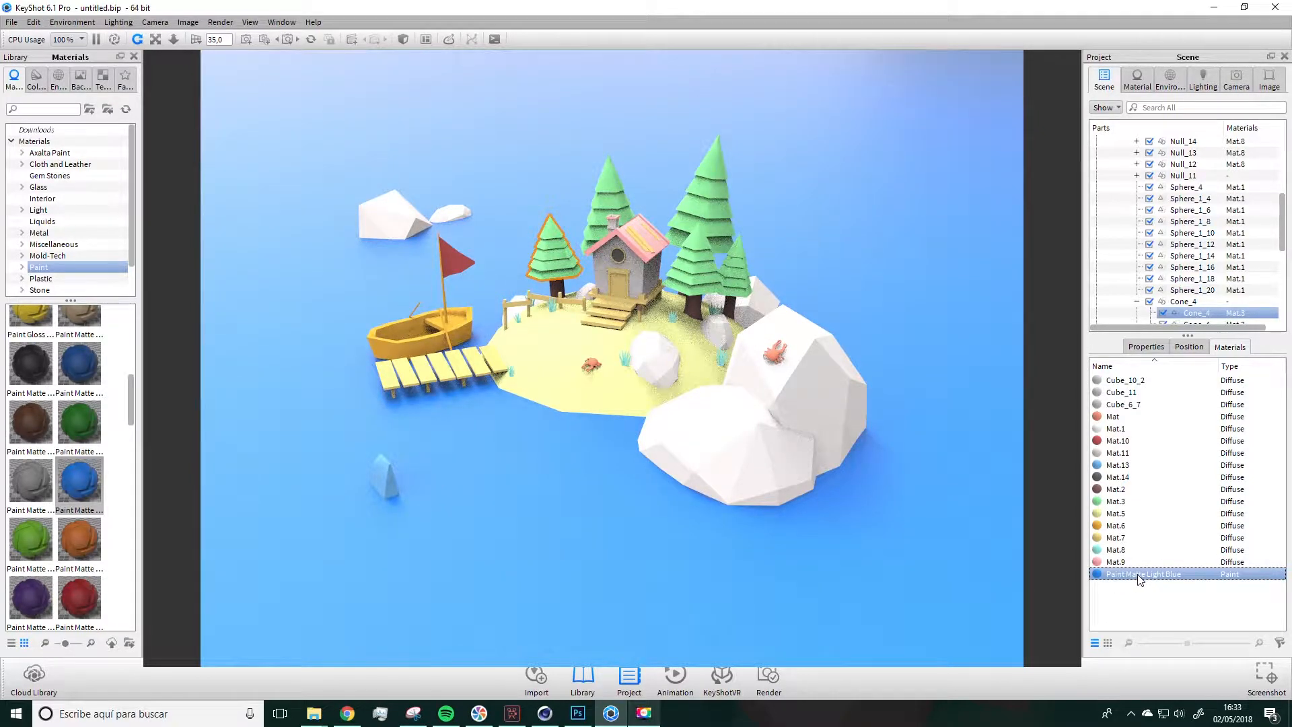
pyautogui.doubleClick(1139, 576)
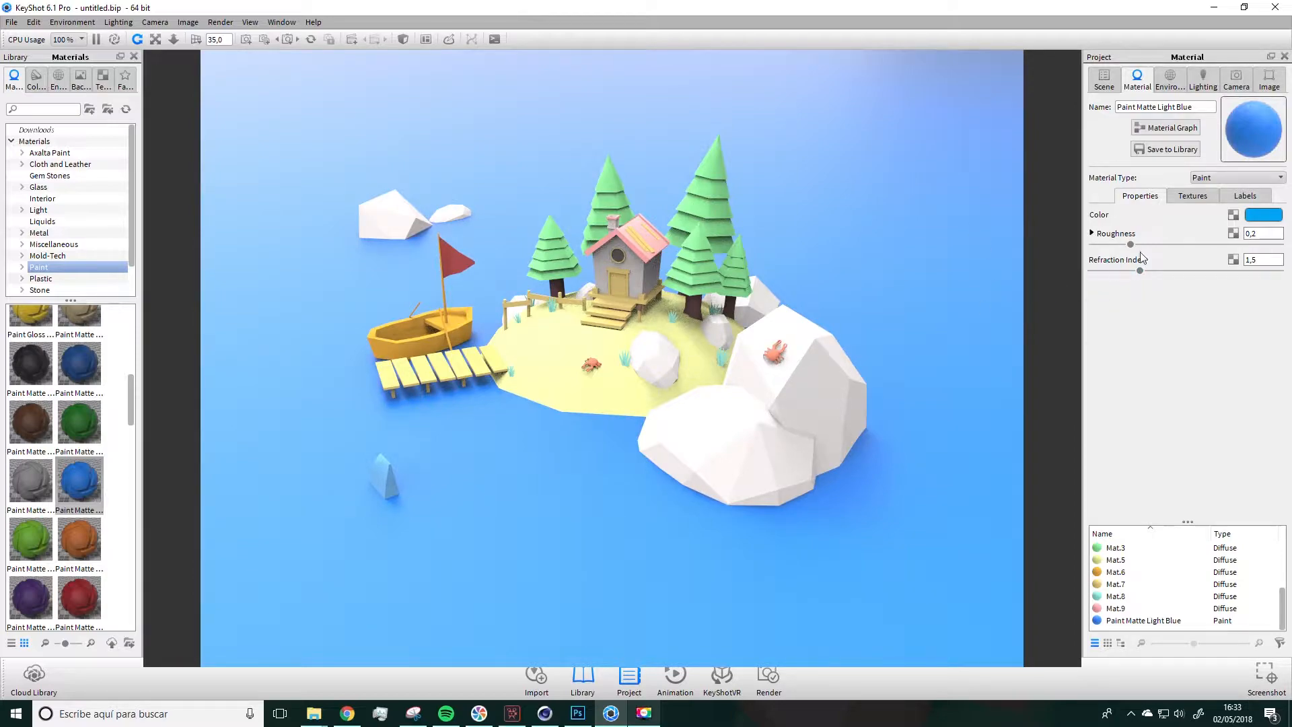
pyautogui.moveTo(1131, 245); pyautogui.dragTo(1095, 246)
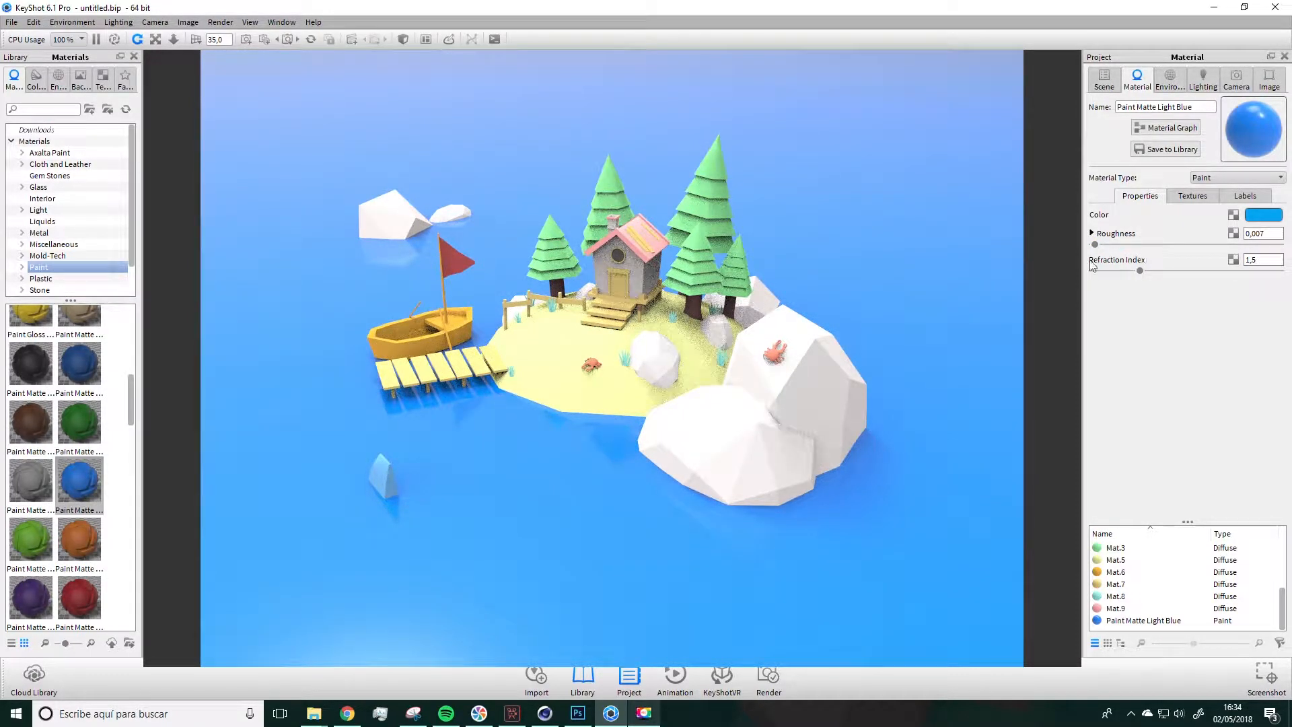
pyautogui.moveTo(1095, 245); pyautogui.dragTo(1184, 242)
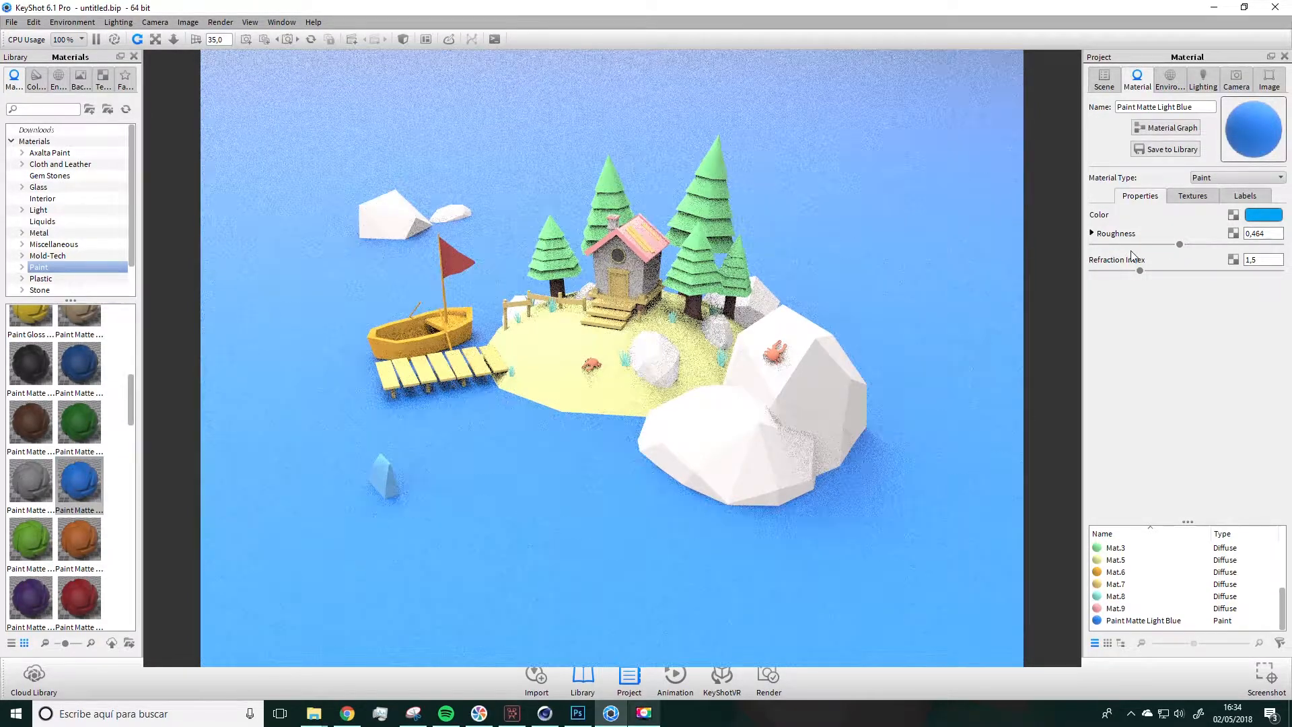
pyautogui.moveTo(1179, 245); pyautogui.dragTo(1145, 271)
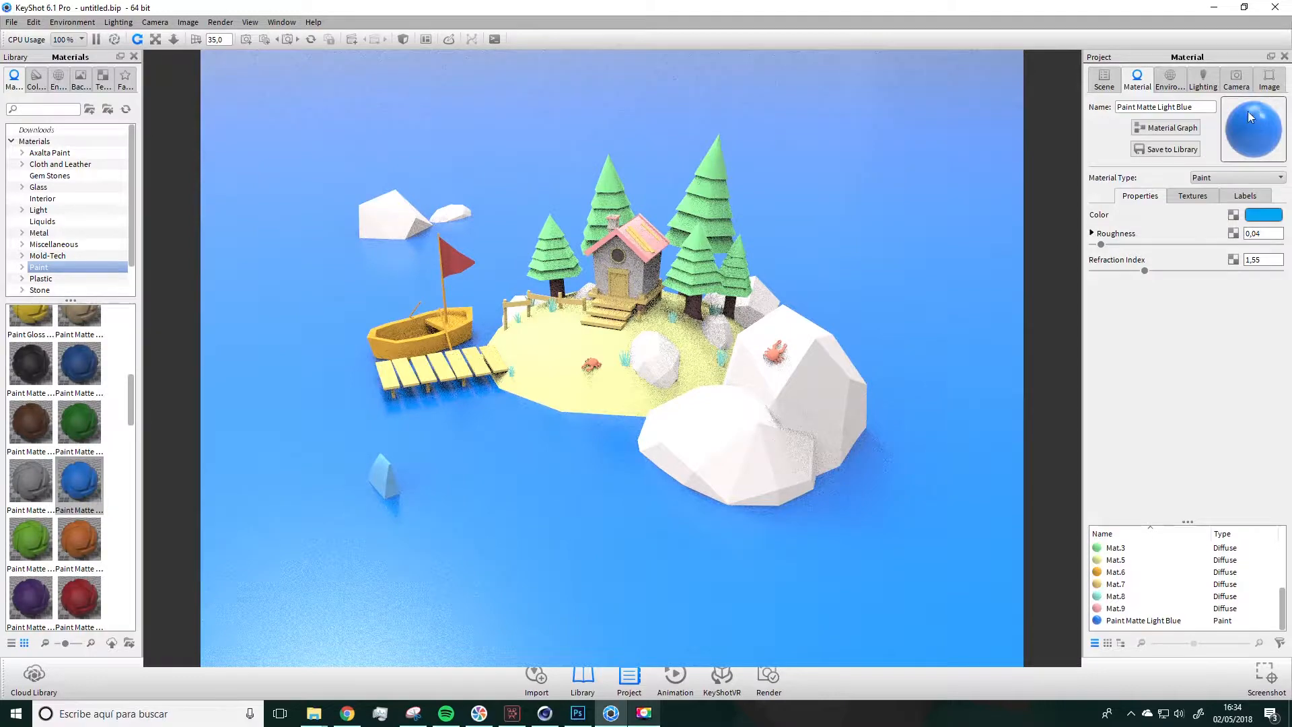
# Try a refraction index of about 2.5 on the water material, then set it to 1.202
pyautogui.moveTo(1149, 274); pyautogui.dragTo(1276, 275)
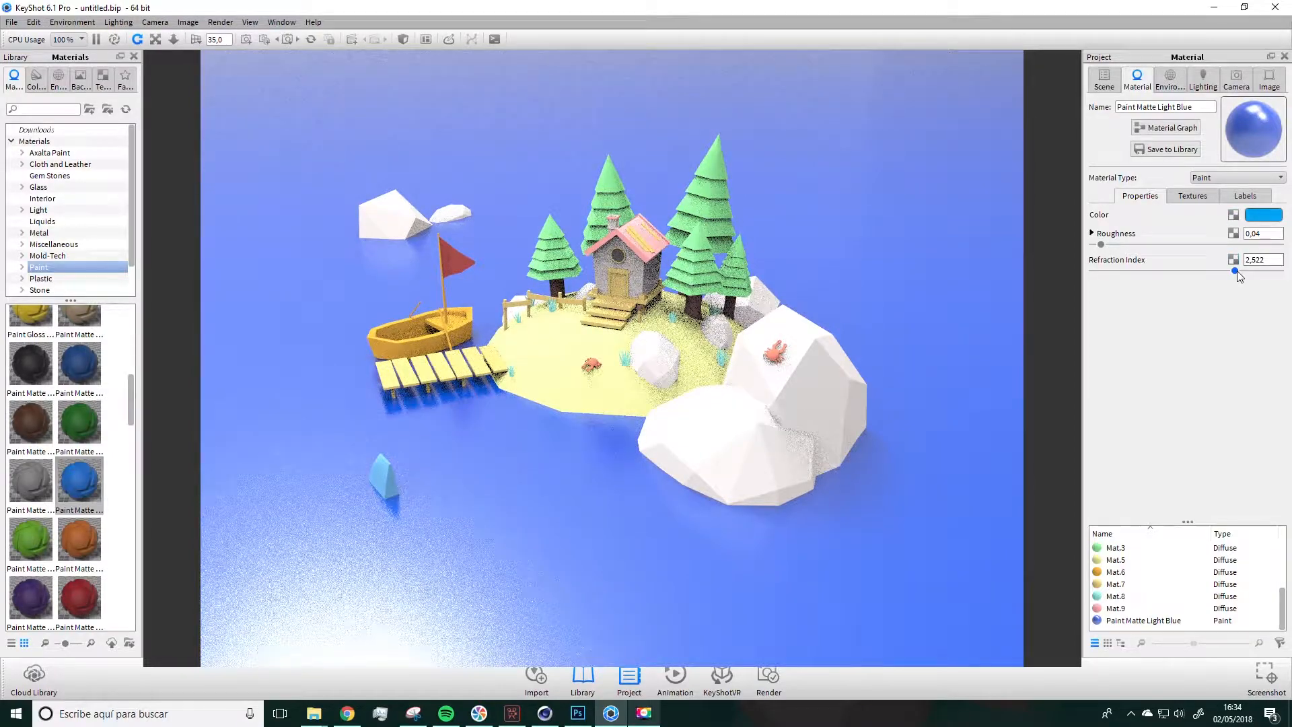
pyautogui.moveTo(1235, 273); pyautogui.dragTo(1238, 272)
pyautogui.moveTo(1237, 271); pyautogui.dragTo(1227, 271)
pyautogui.moveTo(1225, 268); pyautogui.dragTo(1112, 274)
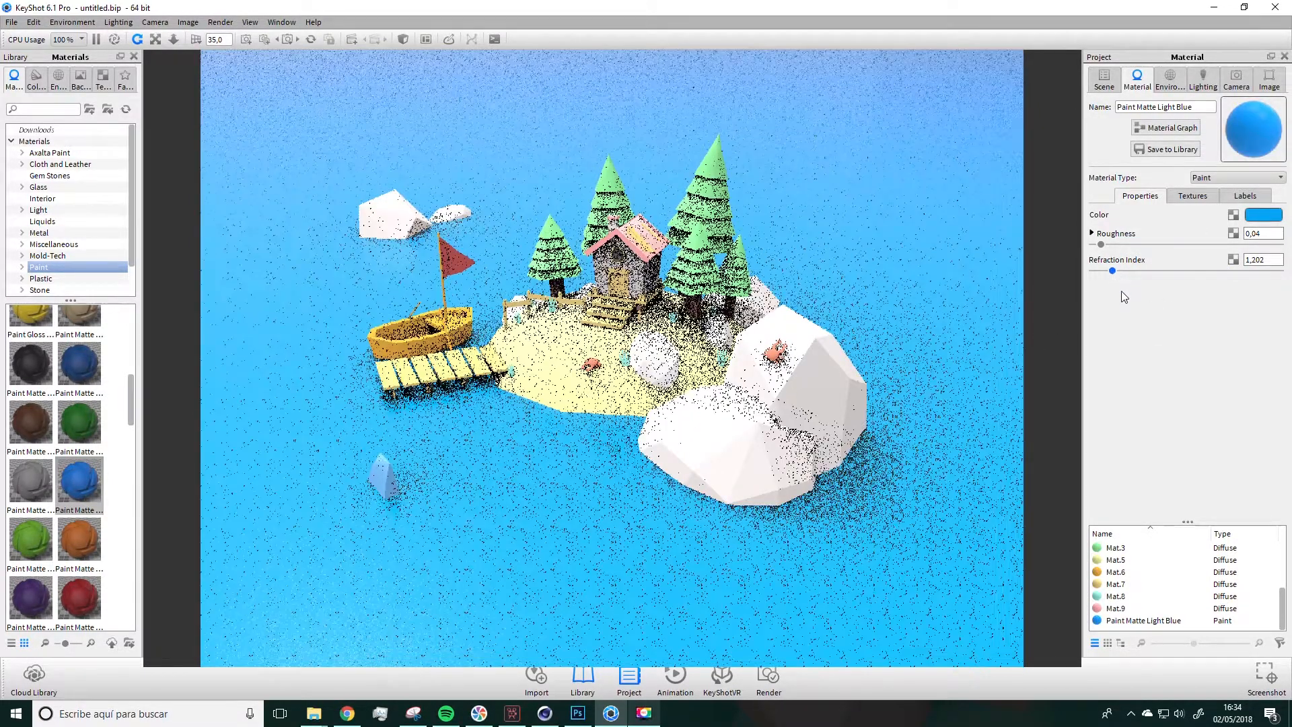
# Open the water material's color for editing, then switch to Photoshop and sample a bright cyan shade from ef.PNG with the Eyedropper
pyautogui.click(1263, 215)
pyautogui.moveTo(1192, 29); pyautogui.dragTo(937, 71)
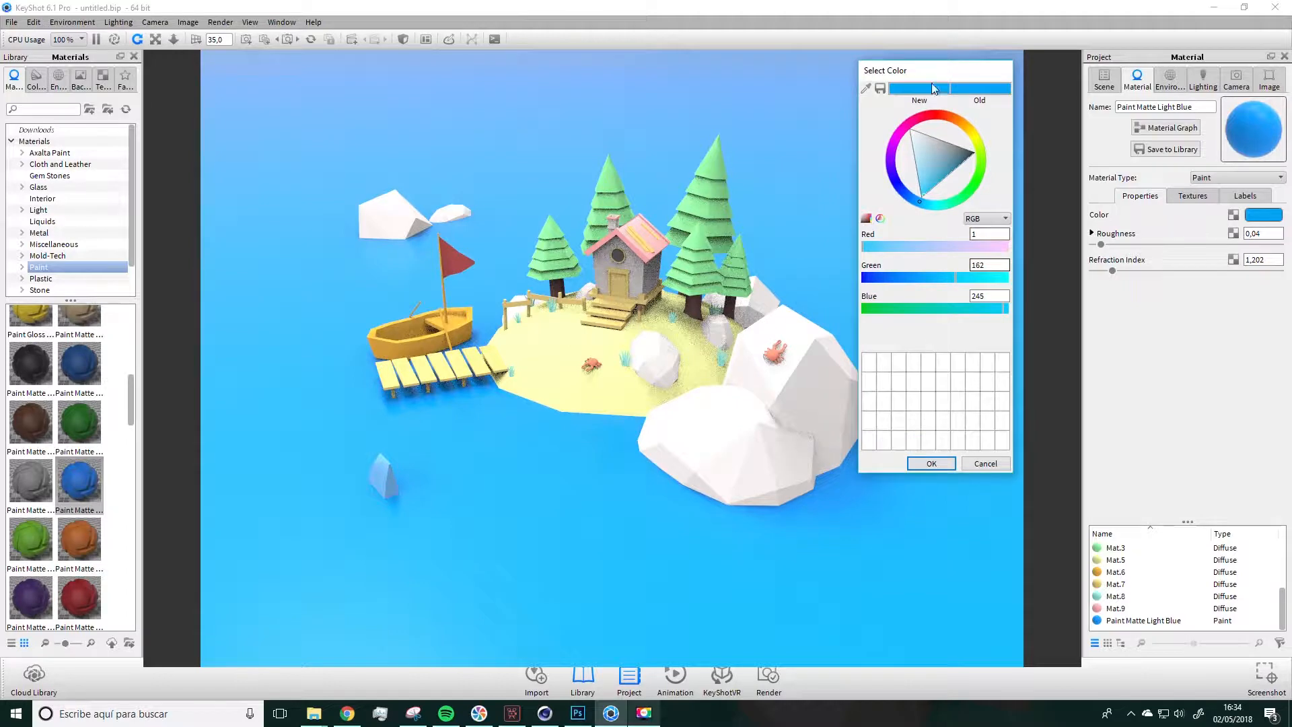
pyautogui.click(577, 714)
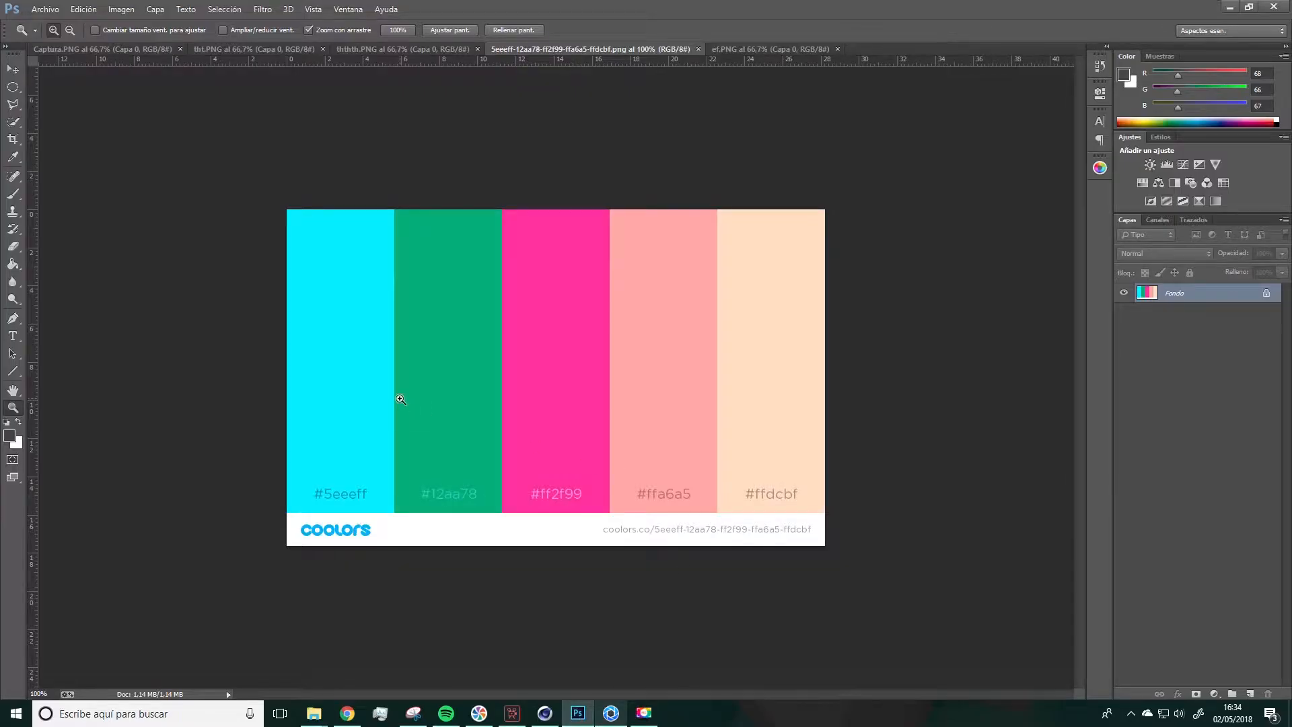
pyautogui.click(777, 50)
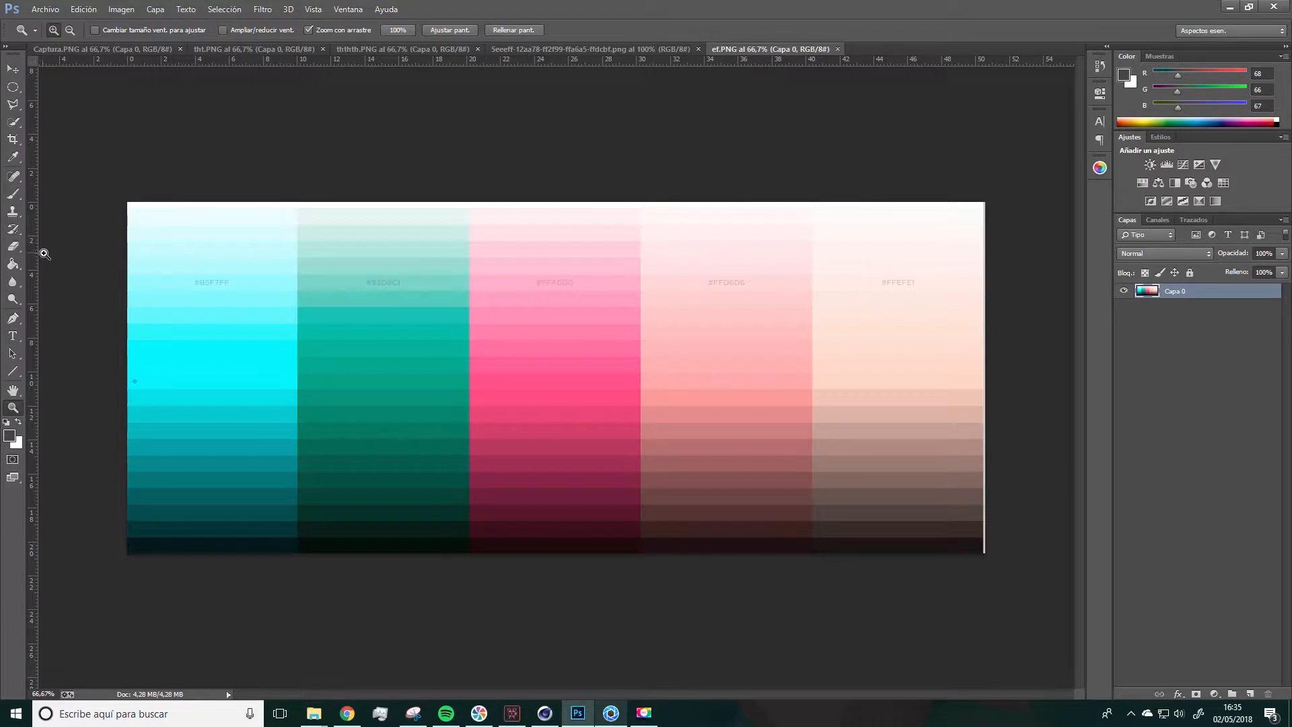
pyautogui.press('i')
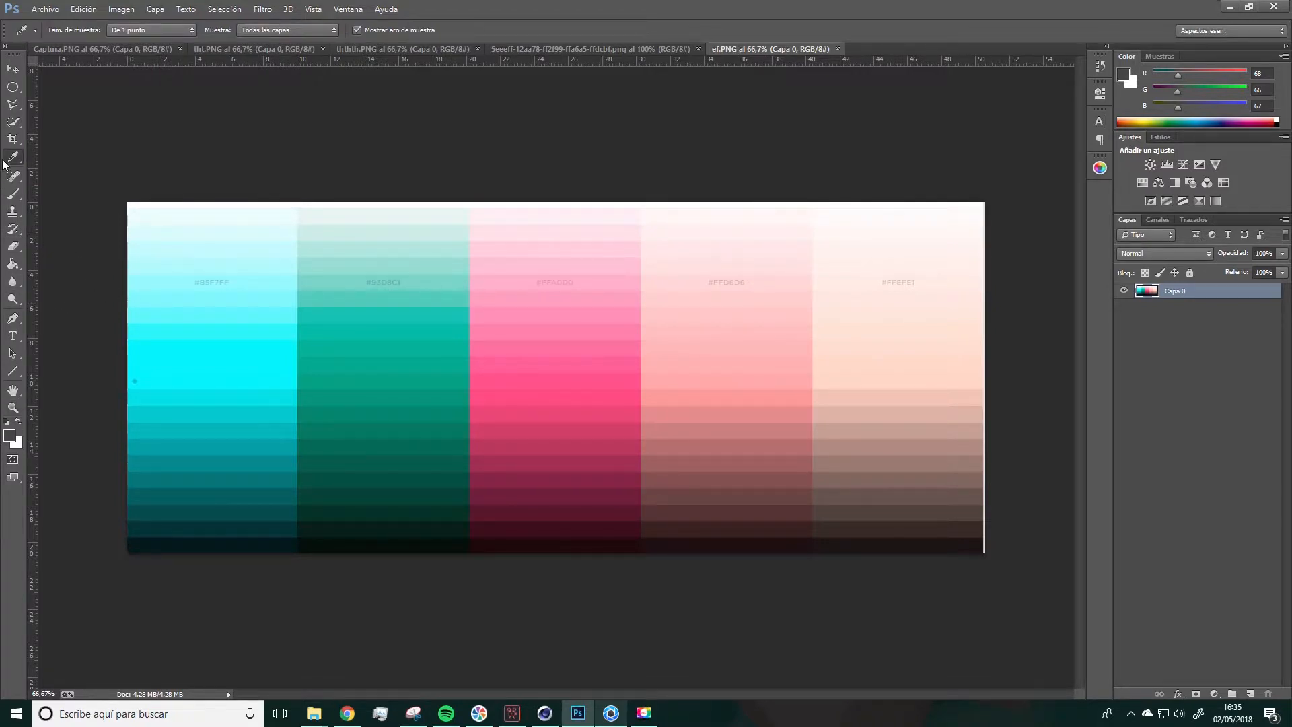
pyautogui.moveTo(20, 159); pyautogui.dragTo(53, 151)
pyautogui.click(198, 327)
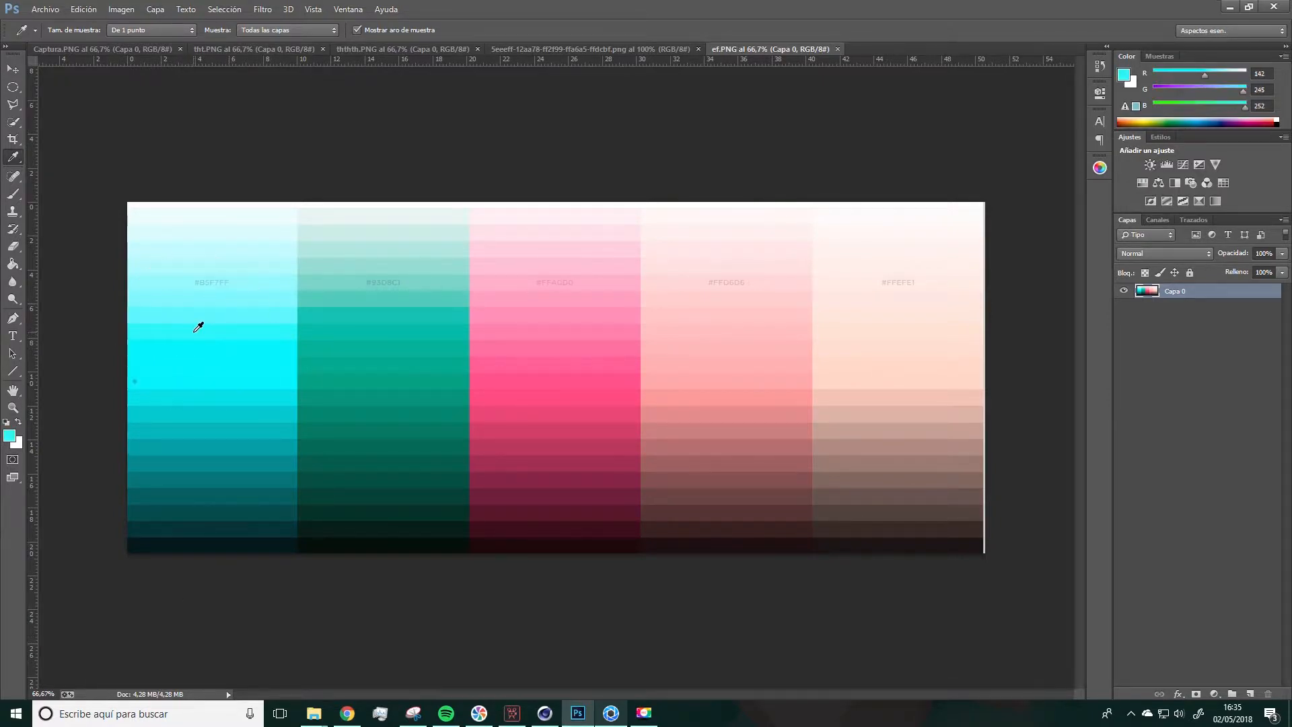
# Examine the red, green and blue values of the sampled foreground color in the color picker, then close it
pyautogui.click(10, 438)
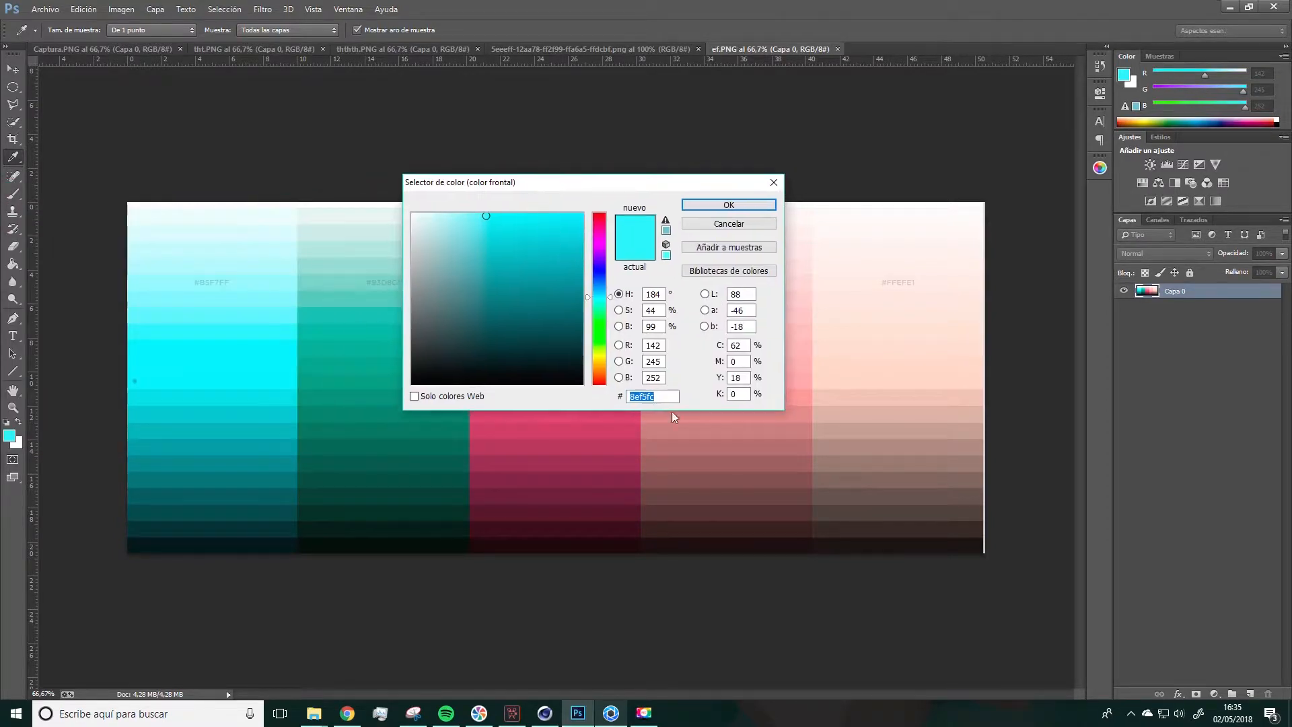
pyautogui.click(661, 345)
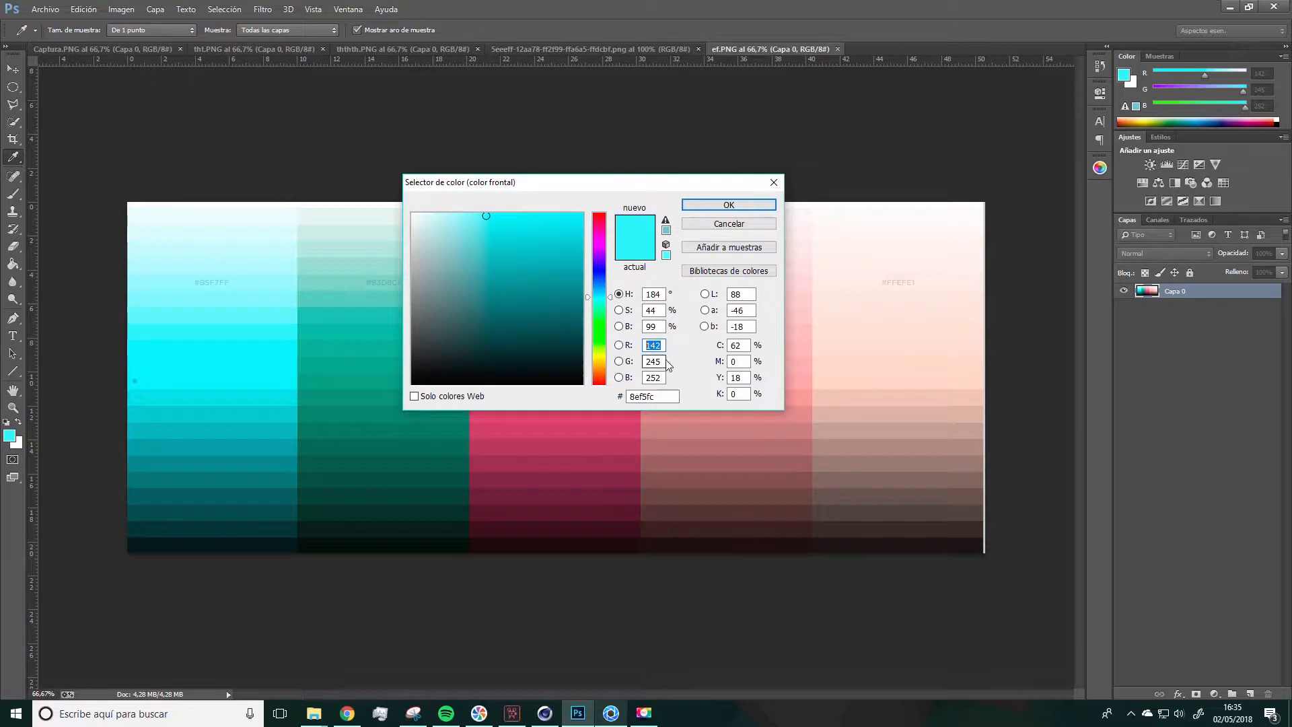
pyautogui.press('Tab')
pyautogui.press('Tab')
pyautogui.click(660, 345)
pyautogui.moveTo(664, 345); pyautogui.dragTo(640, 377)
pyautogui.moveTo(590, 186); pyautogui.dragTo(545, 261)
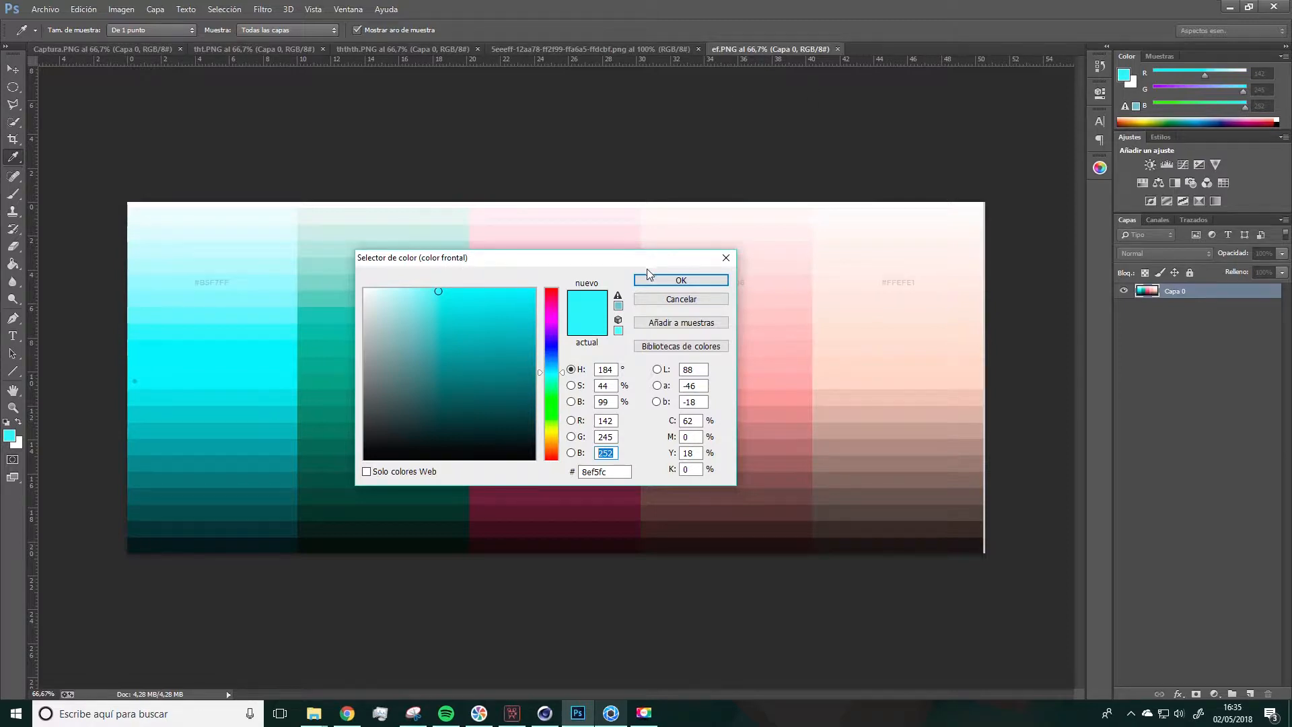
pyautogui.doubleClick(609, 421)
pyautogui.doubleClick(608, 436)
pyautogui.doubleClick(605, 453)
pyautogui.moveTo(585, 265); pyautogui.dragTo(634, 284)
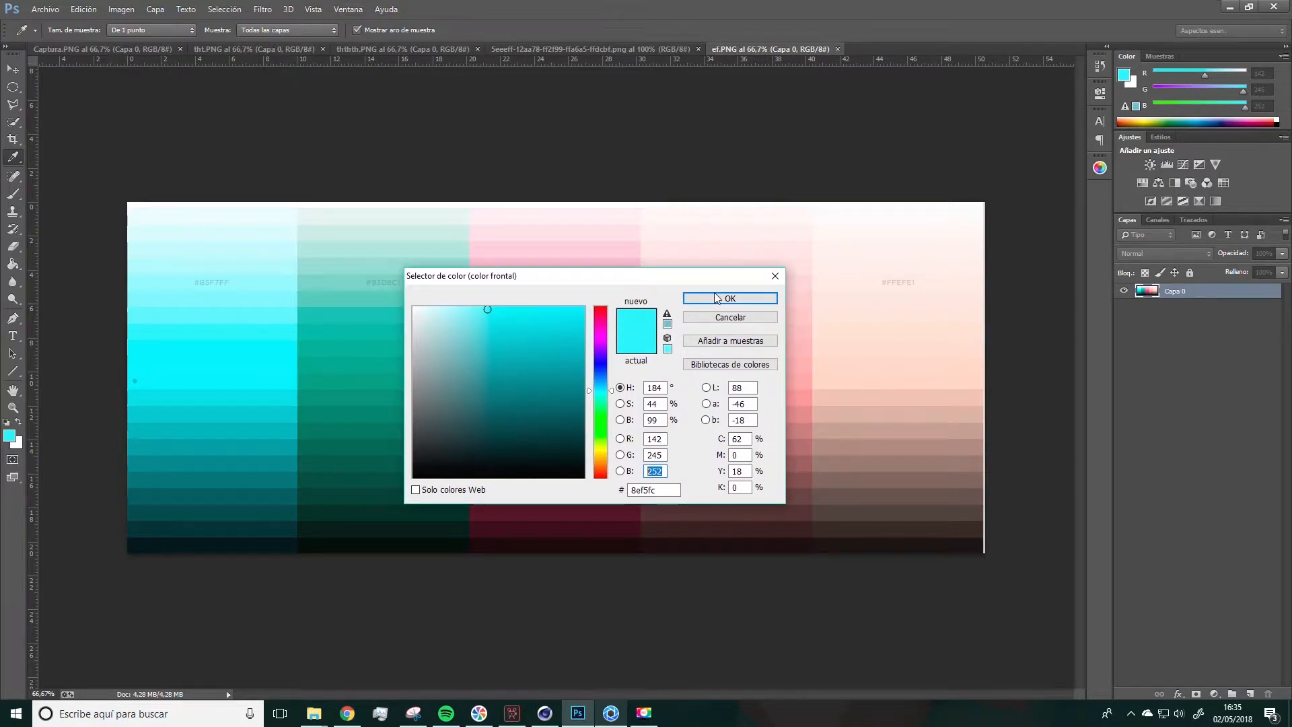
pyautogui.press('Return')
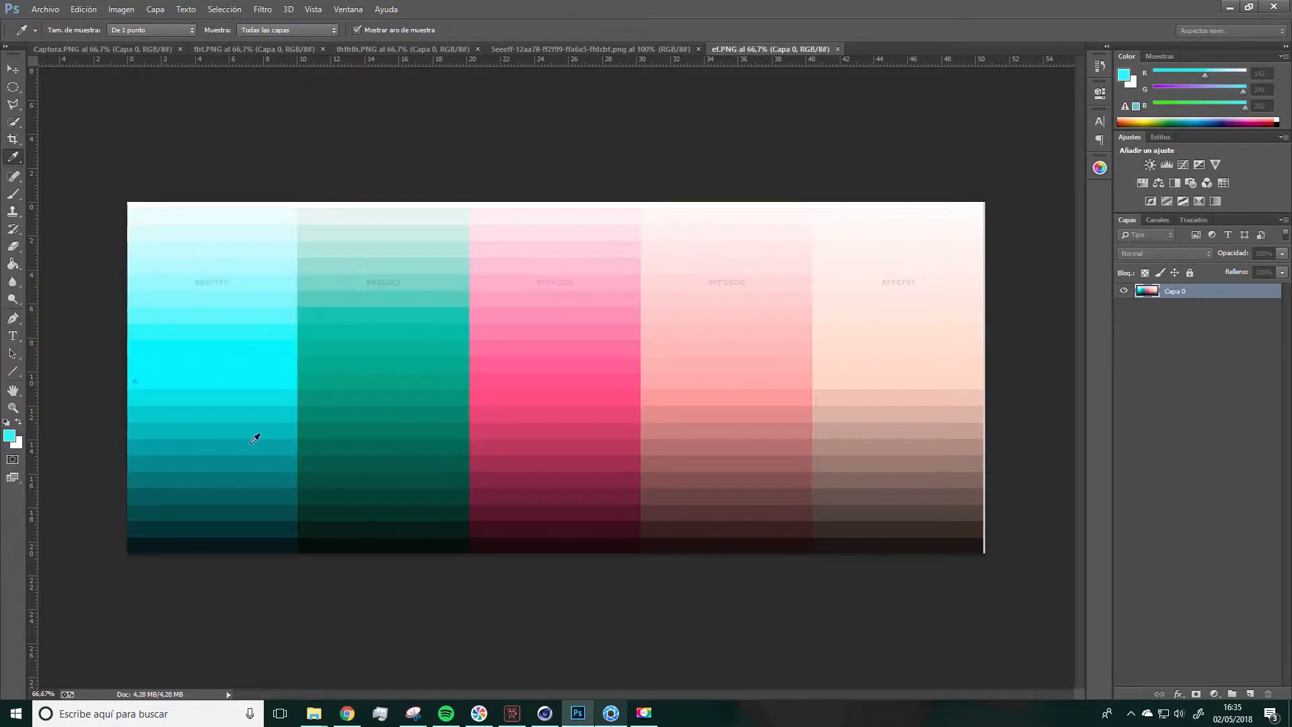
# Switch to KeyShot and set the water material's color to red 142, green 245, blue 252
pyautogui.click(611, 713)
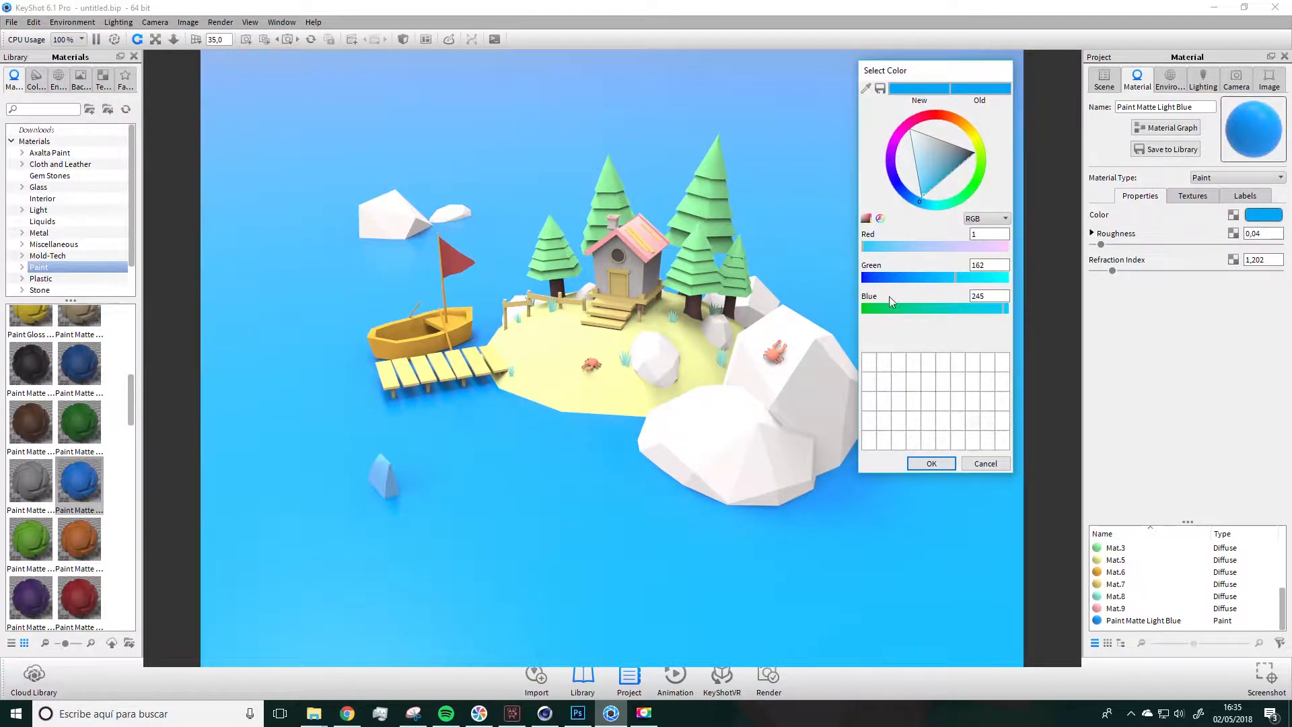
pyautogui.click(981, 233)
pyautogui.press('BackSpace')
pyautogui.write('0')
pyautogui.press('Tab')
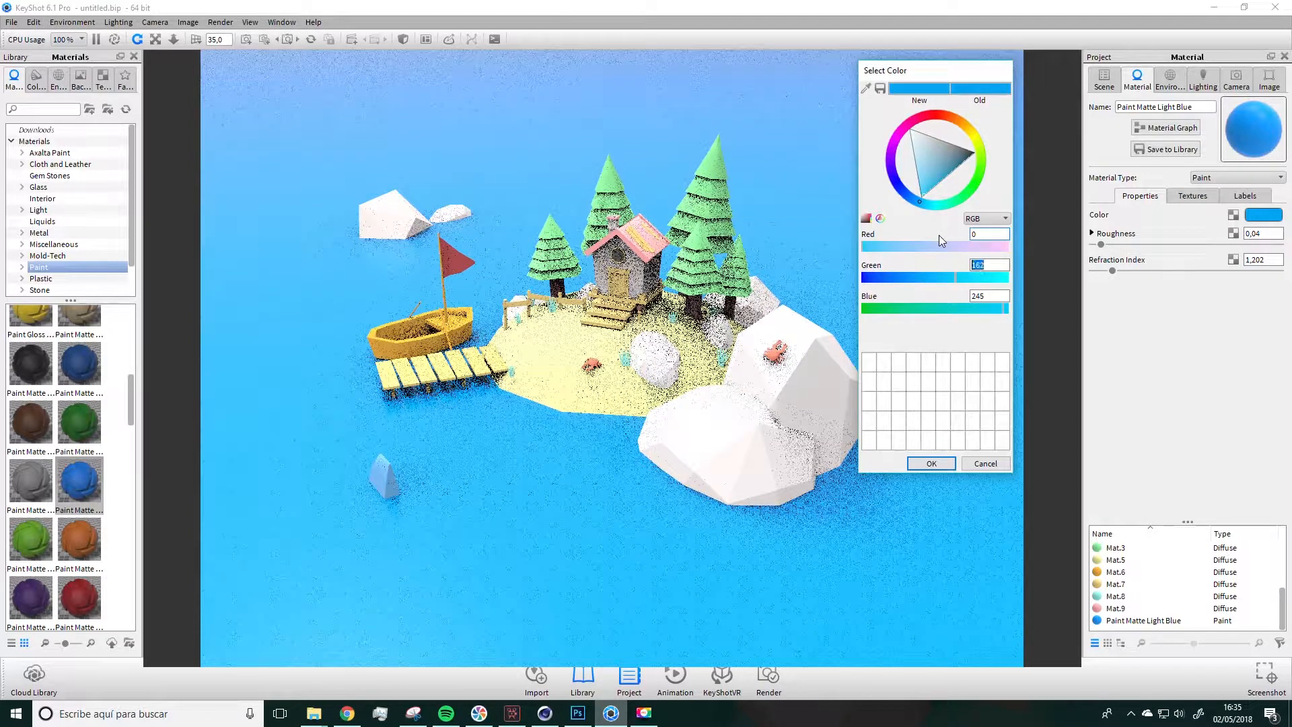
pyautogui.click(982, 234)
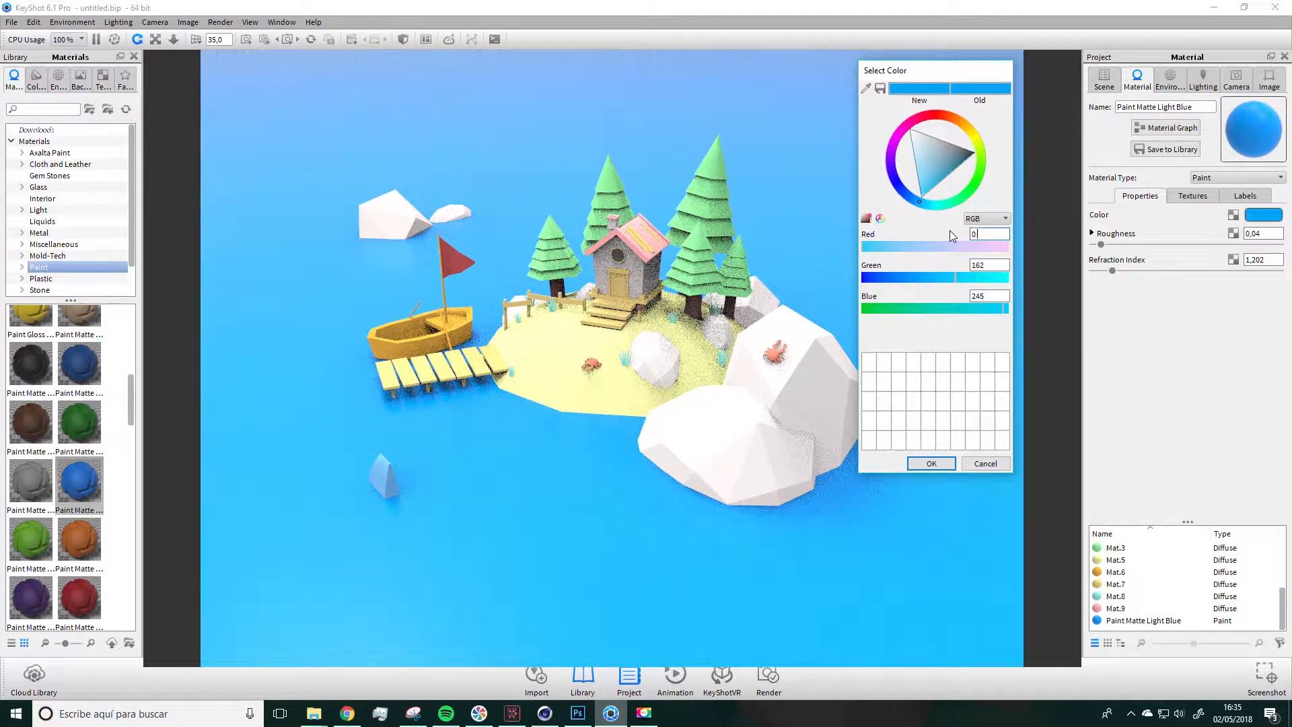
pyautogui.moveTo(984, 234); pyautogui.dragTo(954, 229)
pyautogui.write('142')
pyautogui.press('Tab')
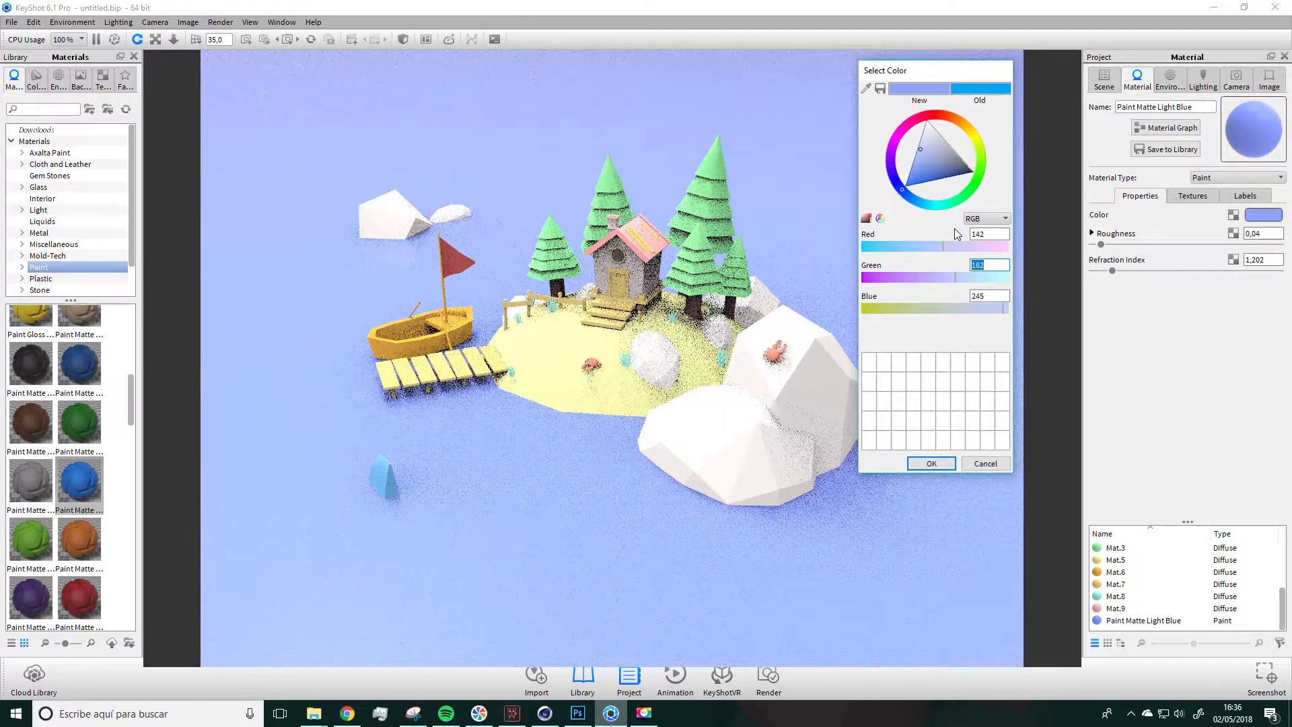
pyautogui.write('245')
pyautogui.press('Tab')
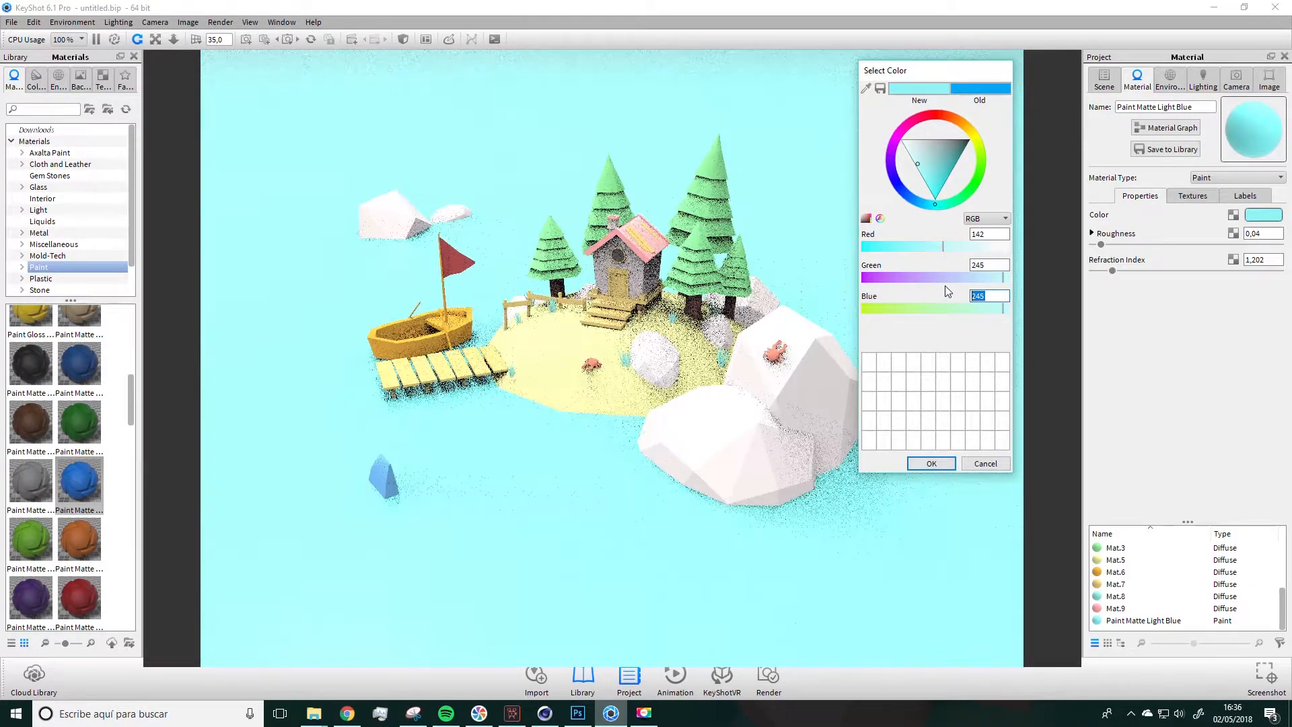
pyautogui.write('252')
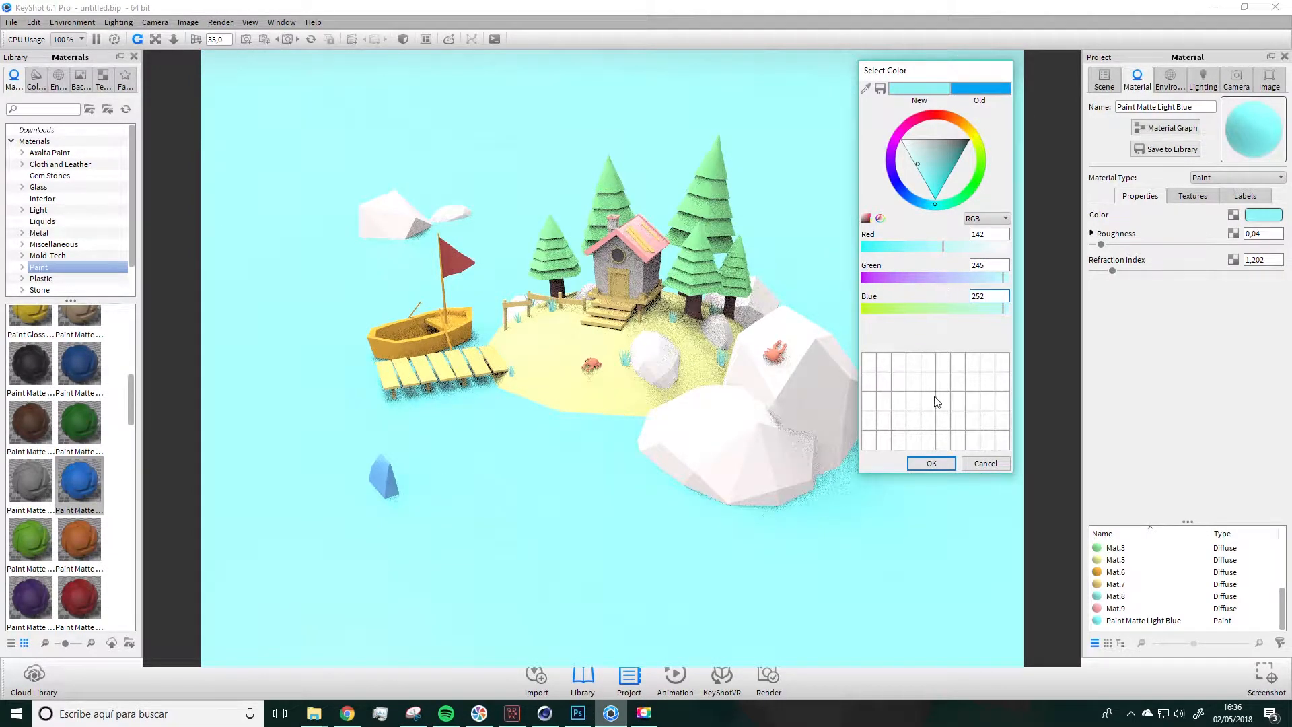
pyautogui.click(927, 462)
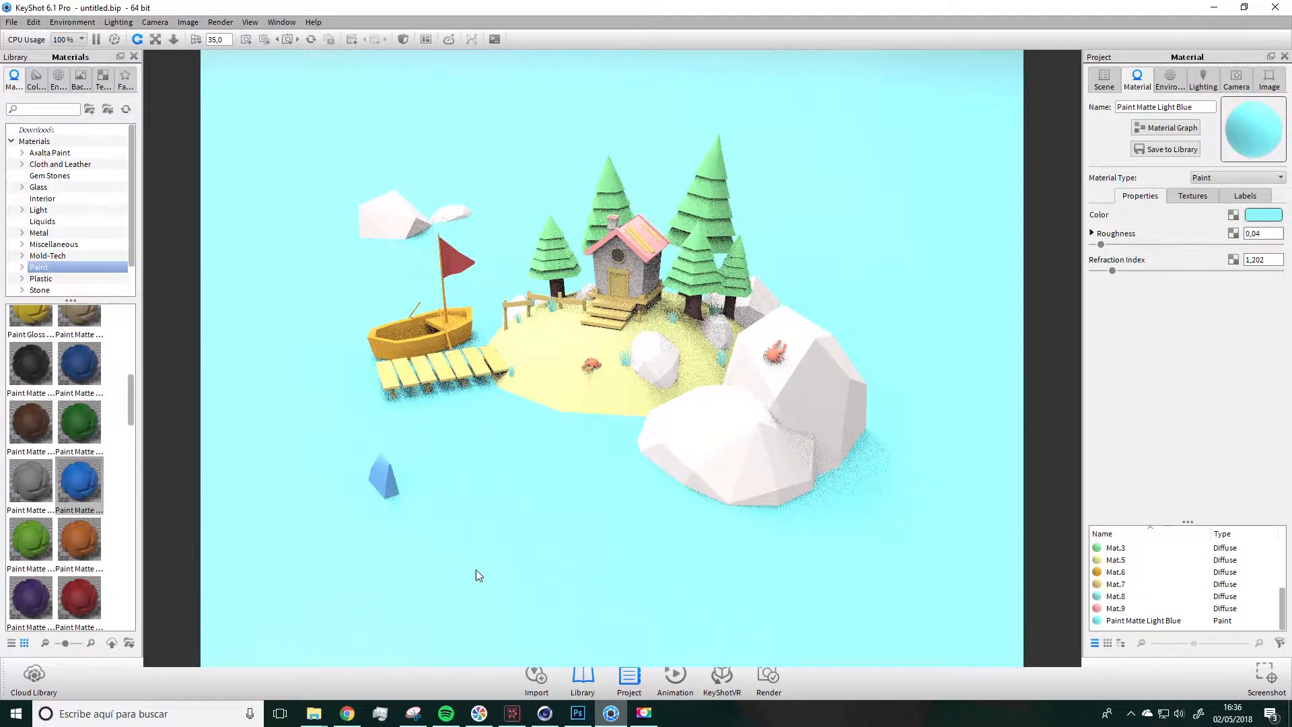
# Switch to Photoshop, check the foreground color's RGB values in the color picker, and return to KeyShot
pyautogui.click(577, 713)
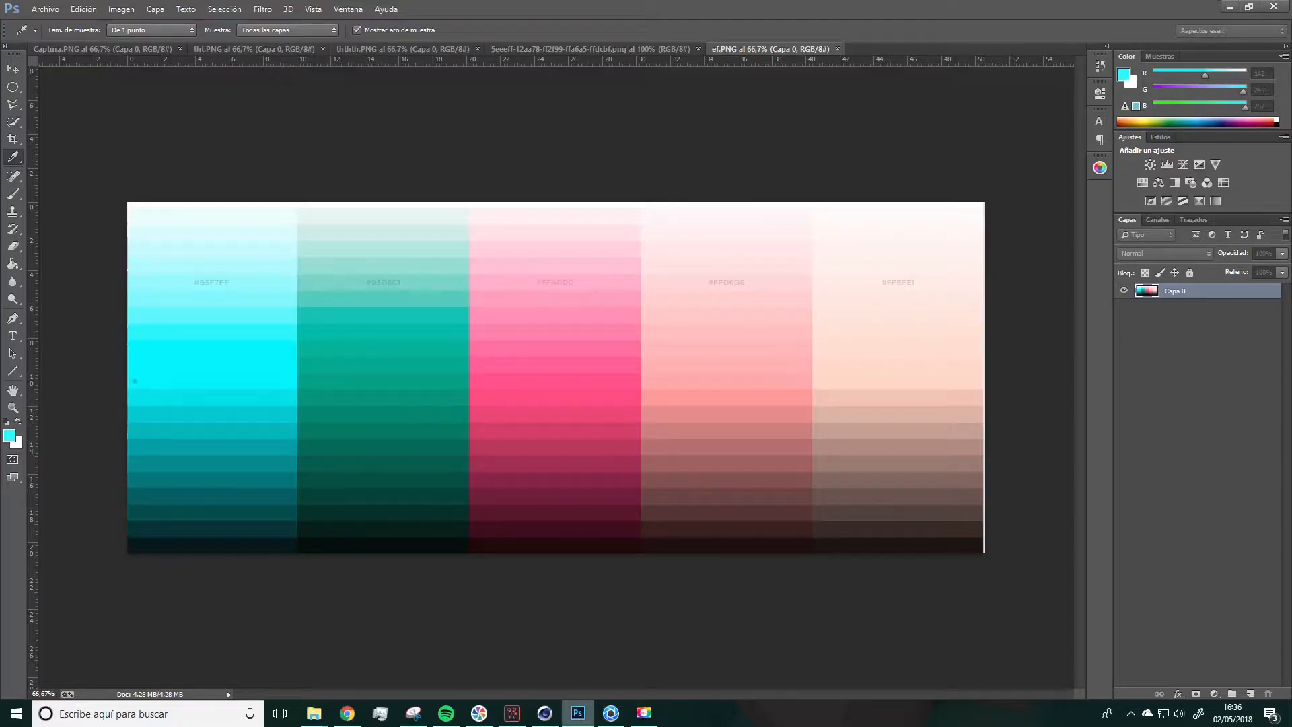
pyautogui.click(10, 436)
pyautogui.moveTo(413, 213); pyautogui.dragTo(634, 245)
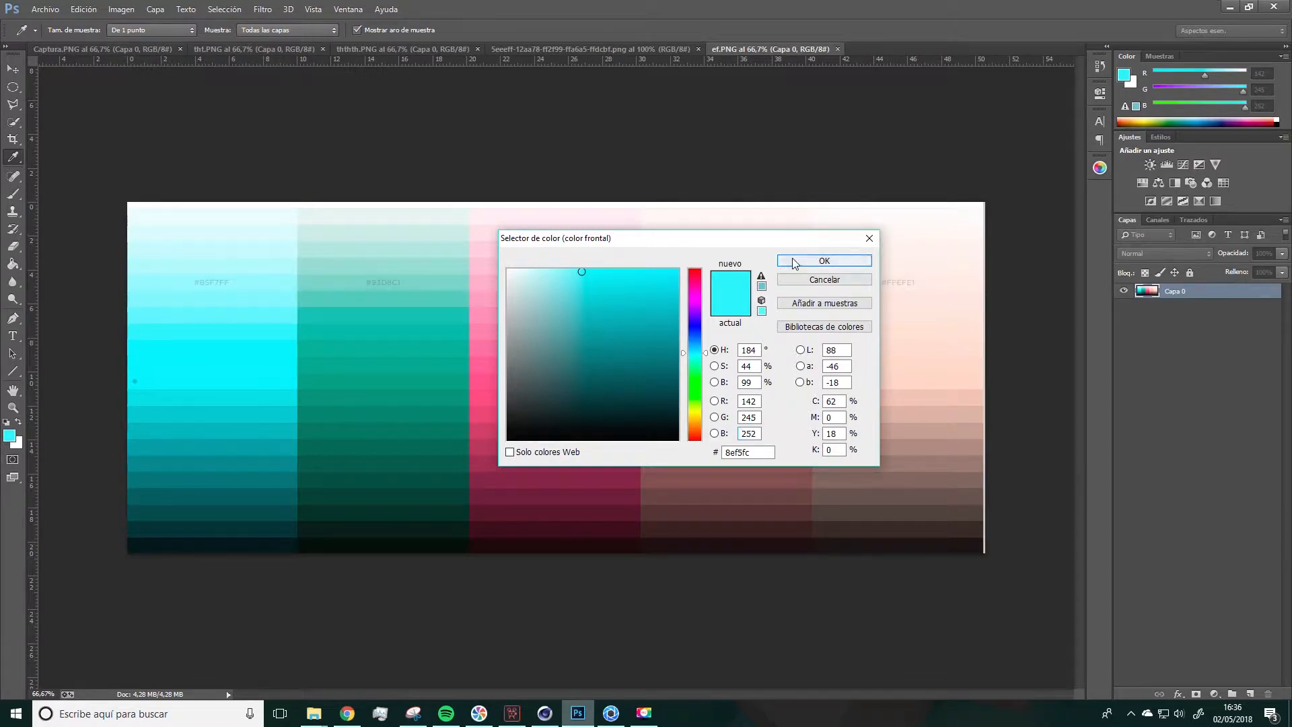
pyautogui.click(822, 260)
pyautogui.click(1230, 6)
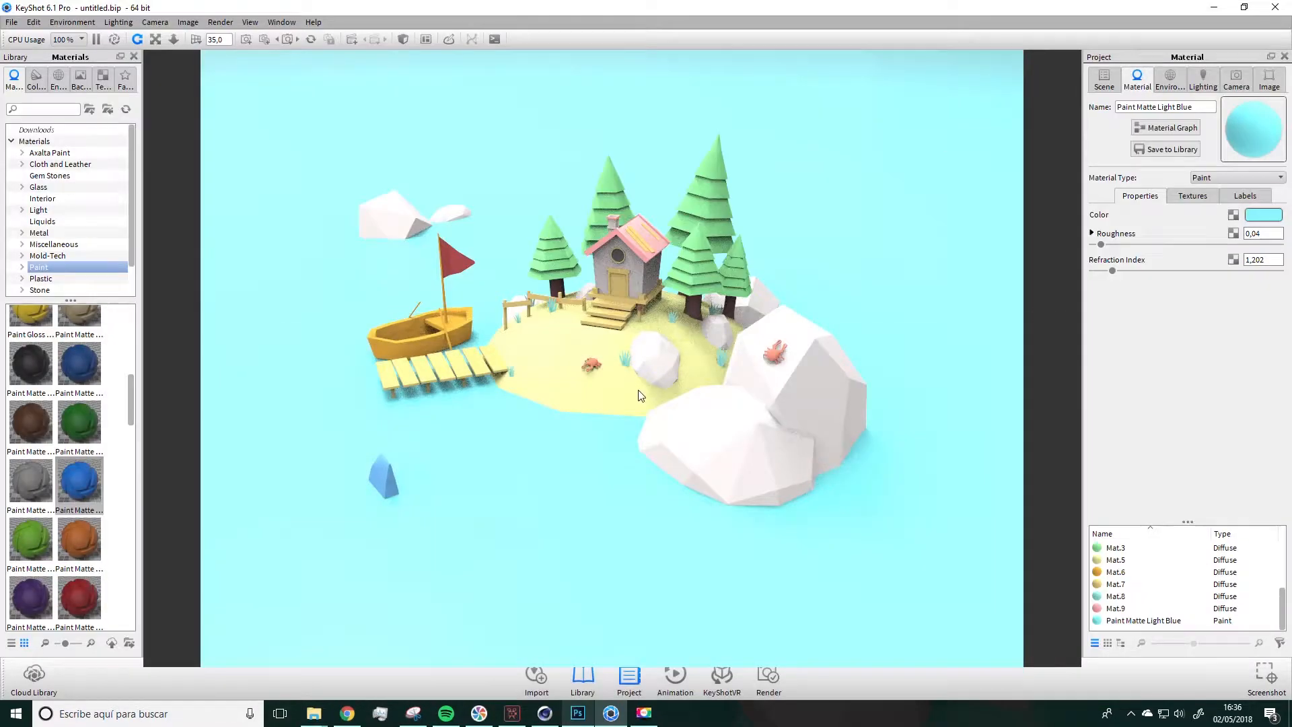
# Apply the Paint Matte Orange library material to the shared wood material of the dock, fence, stairs and door
pyautogui.click(80, 481)
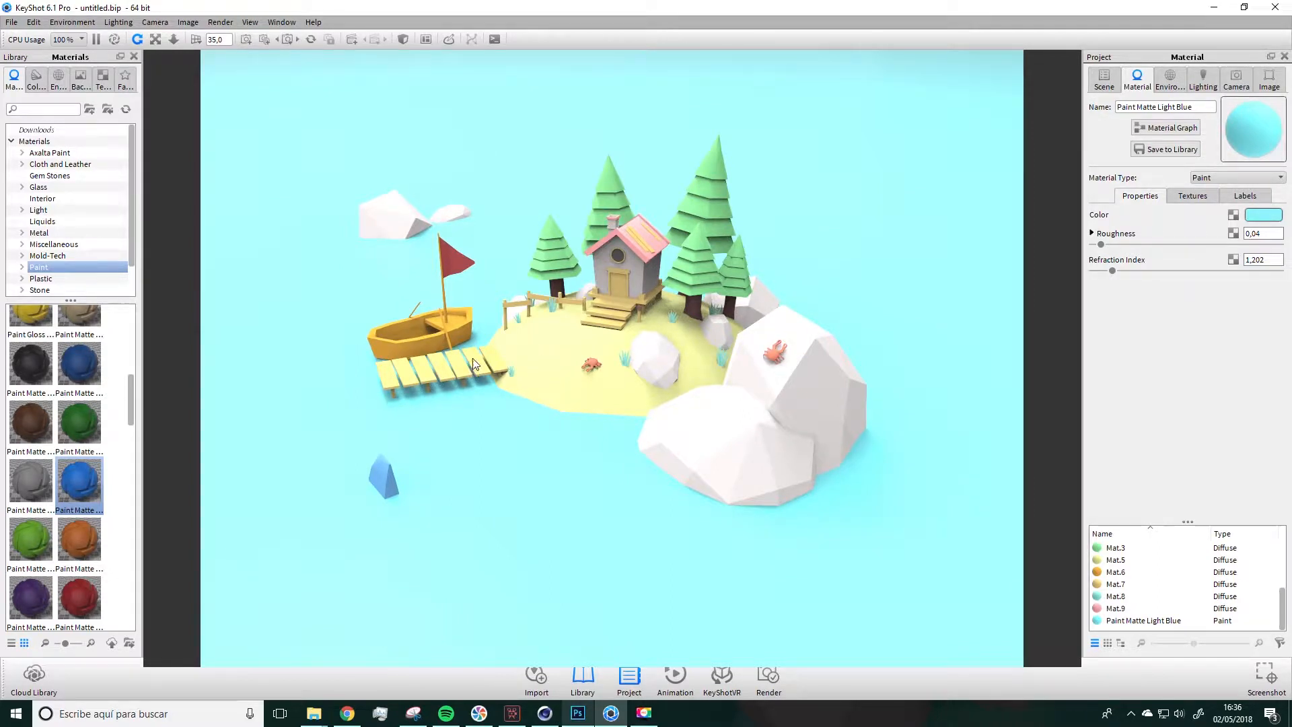
pyautogui.moveTo(80, 538)
pyautogui.mouseDown()
pyautogui.moveTo(361, 407)
pyautogui.moveTo(388, 381)
pyautogui.moveTo(604, 315)
pyautogui.mouseUp()
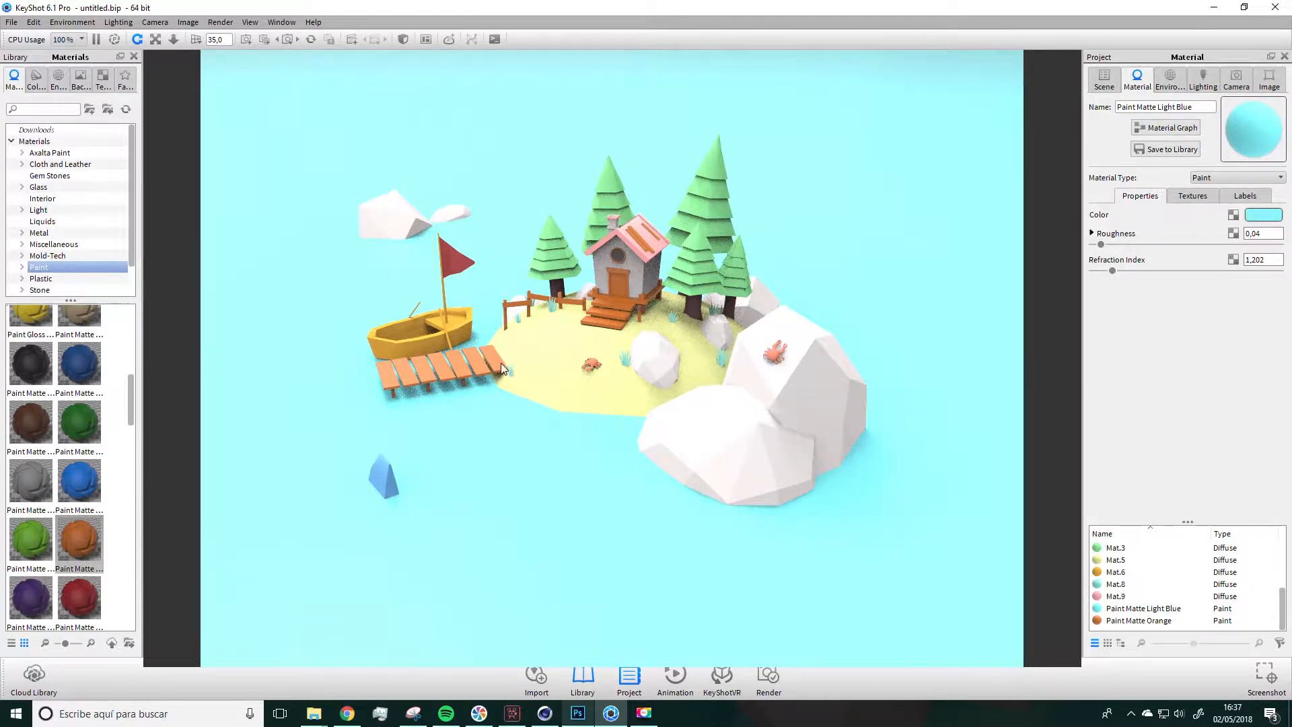
# Switch to Photoshop, sample a light peach shade from ef.PNG and read its RGB values in the color picker
pyautogui.click(578, 717)
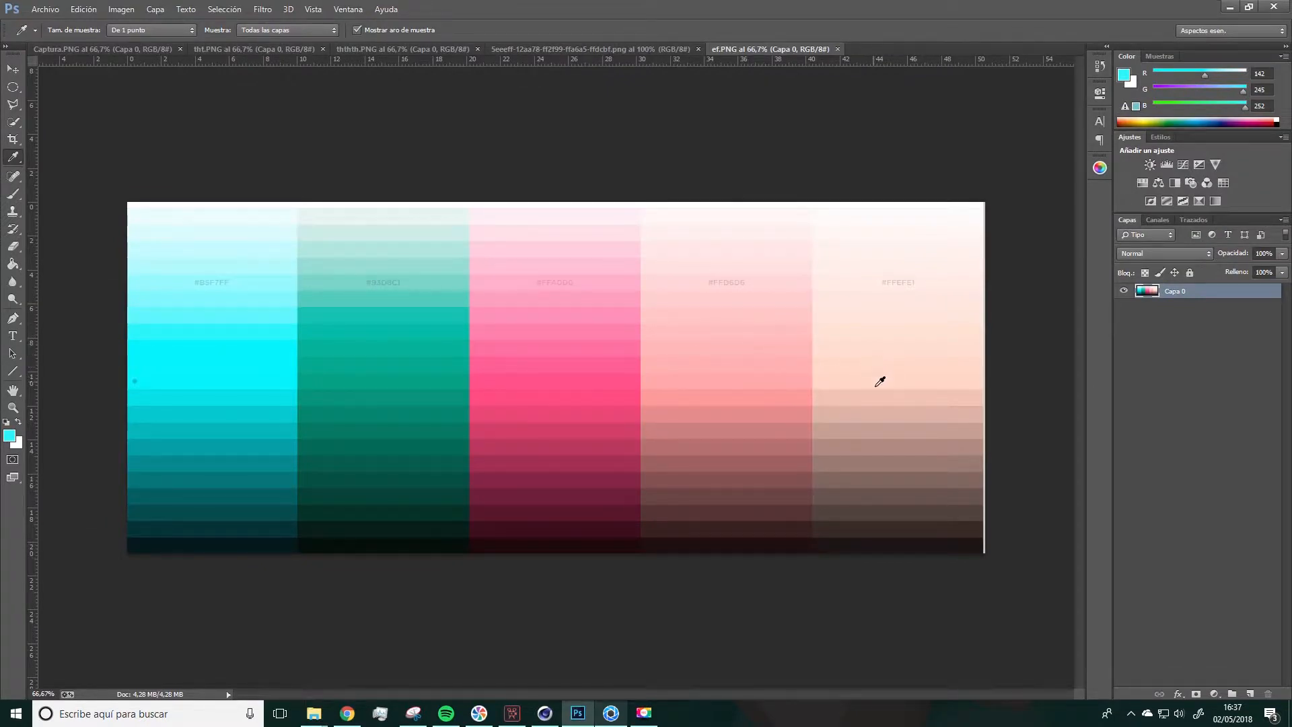
pyautogui.click(910, 380)
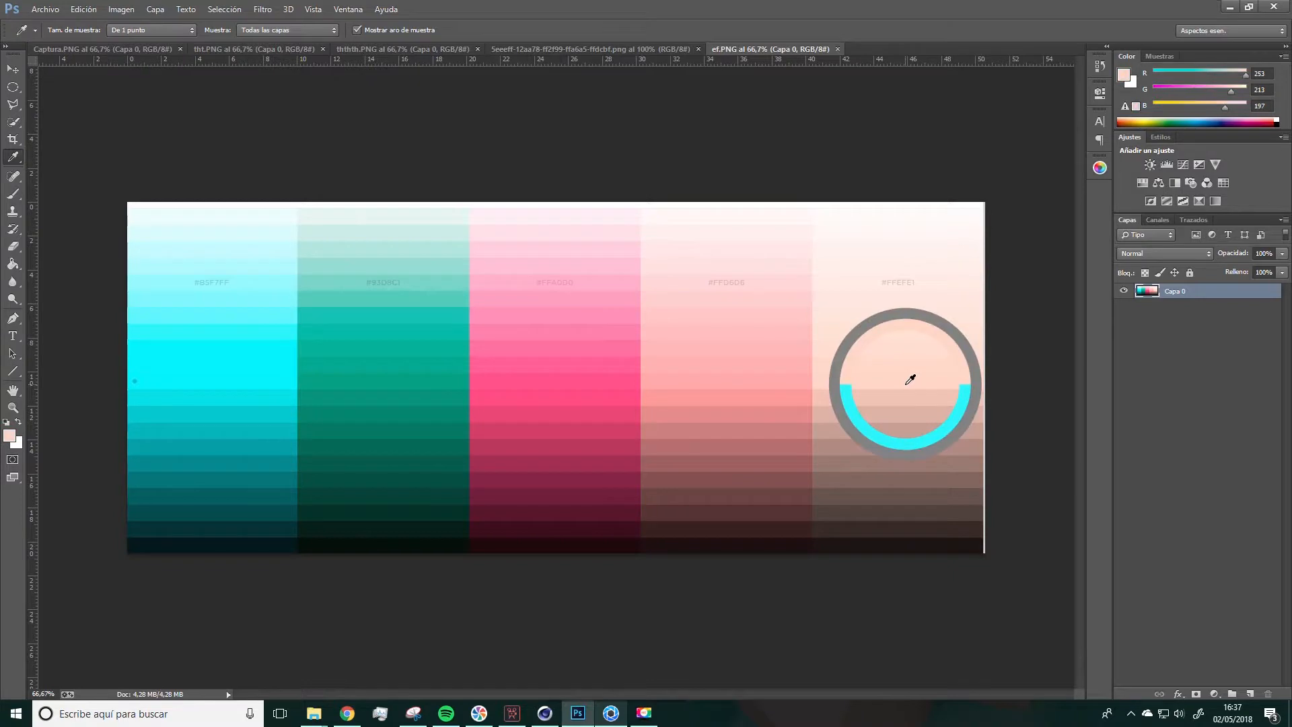
pyautogui.click(10, 435)
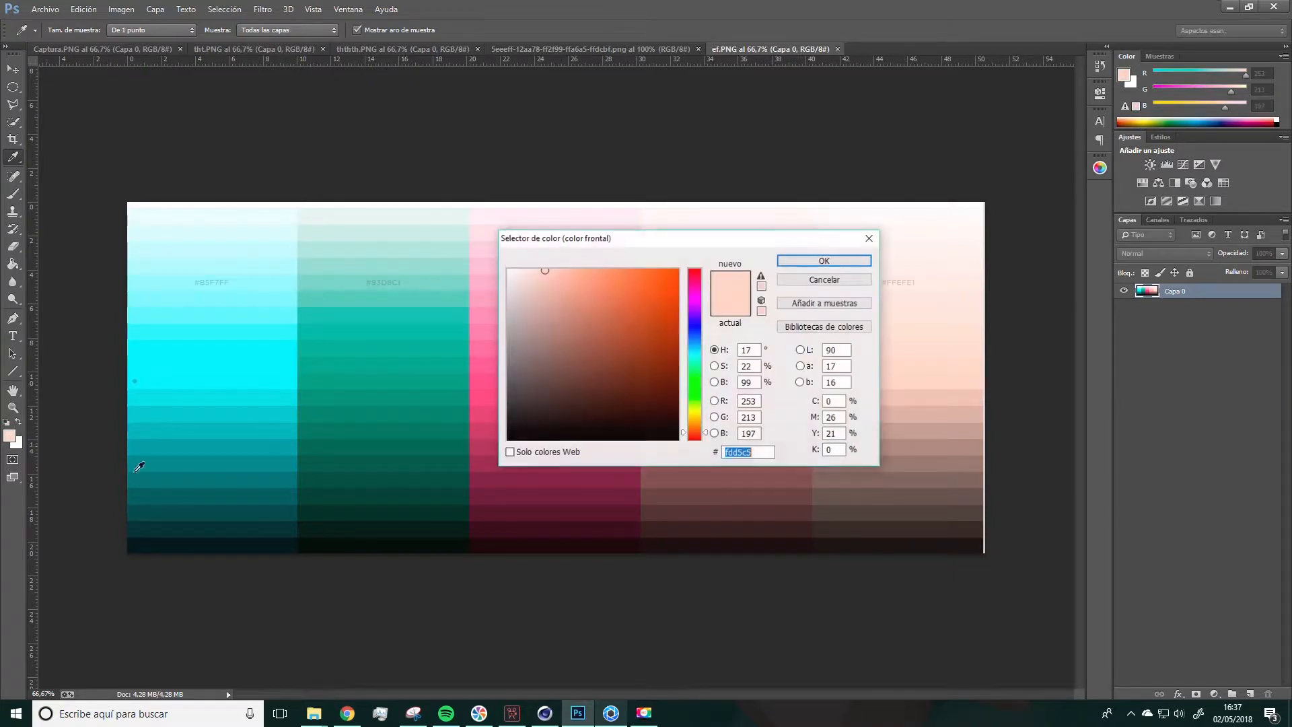
pyautogui.moveTo(739, 244); pyautogui.dragTo(664, 241)
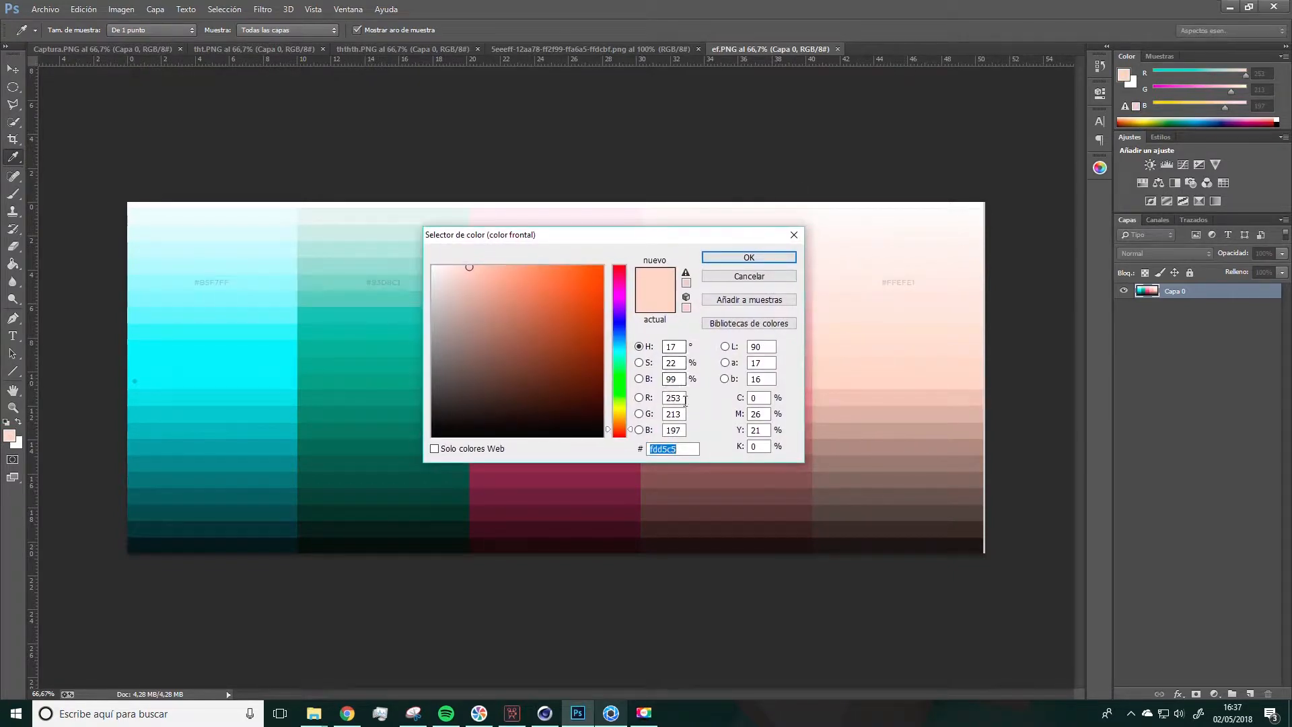
pyautogui.moveTo(681, 413); pyautogui.dragTo(665, 414)
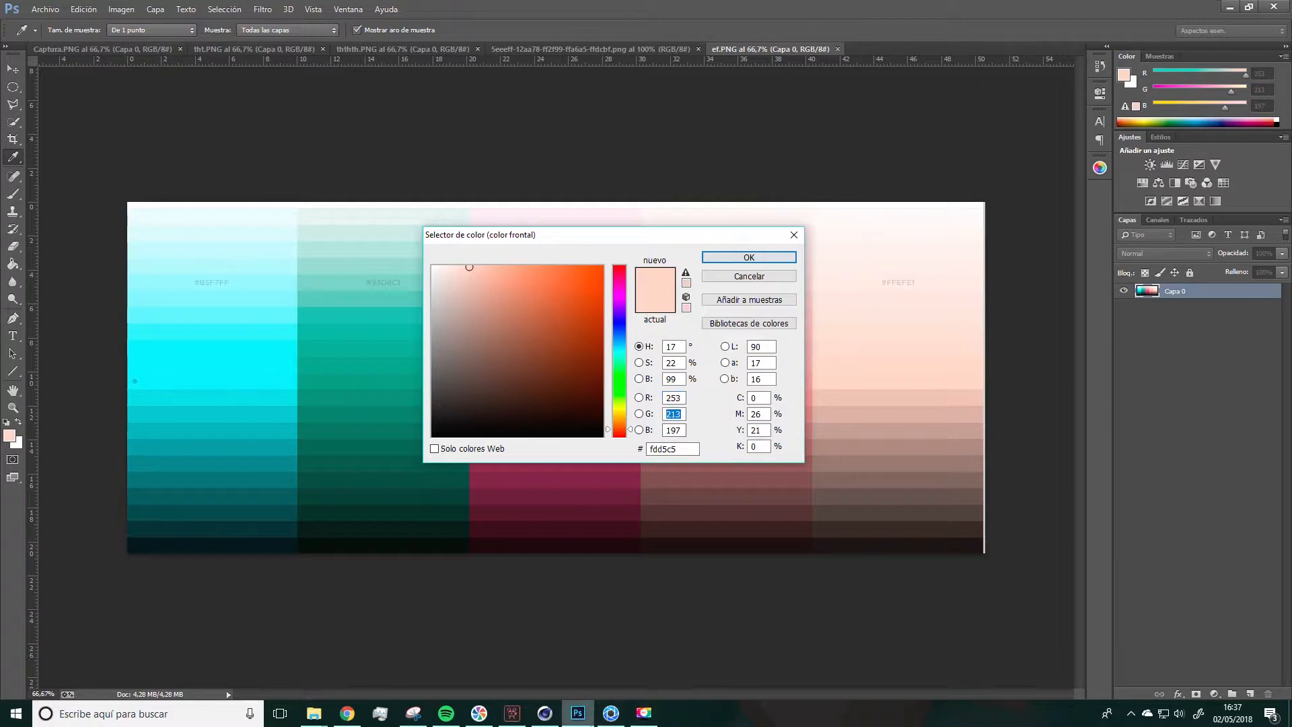
pyautogui.moveTo(587, 237); pyautogui.dragTo(0, 208)
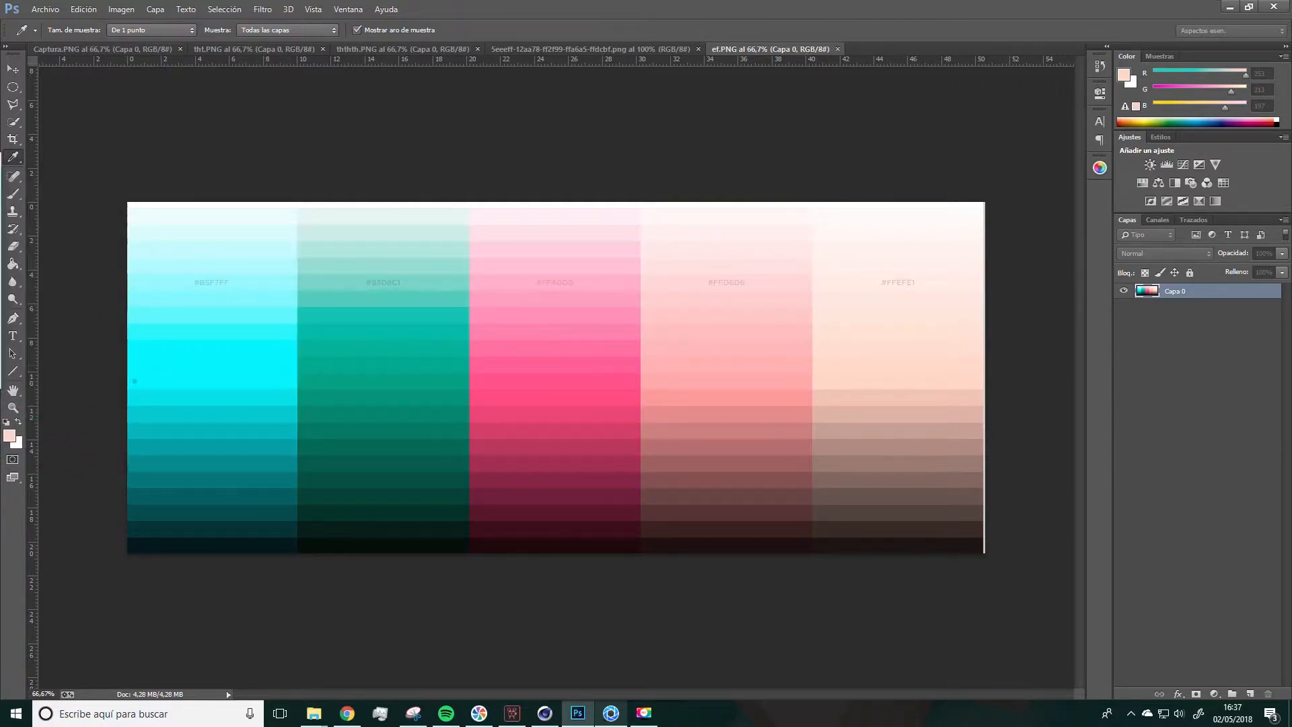
# Switch to KeyShot and set the Paint Matte Orange material's color on the dock to red 253, green 213, blue 197
pyautogui.click(610, 712)
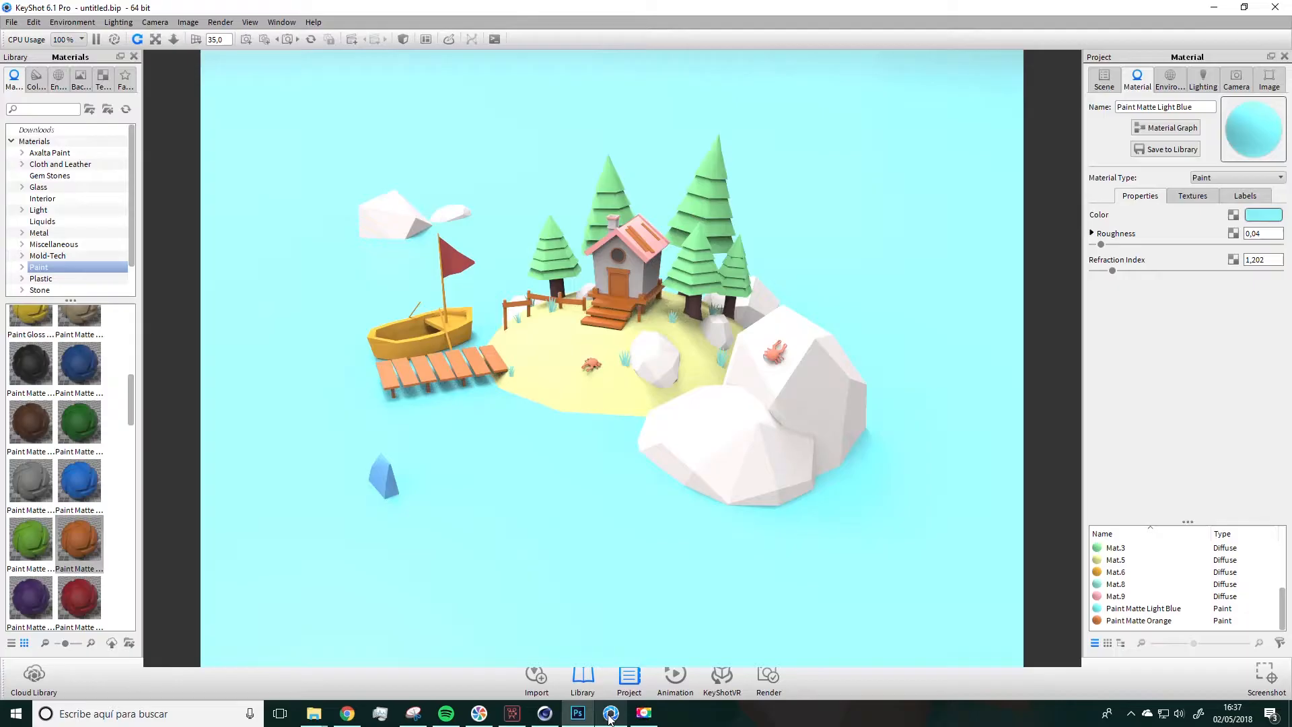
pyautogui.doubleClick(388, 376)
pyautogui.click(1263, 214)
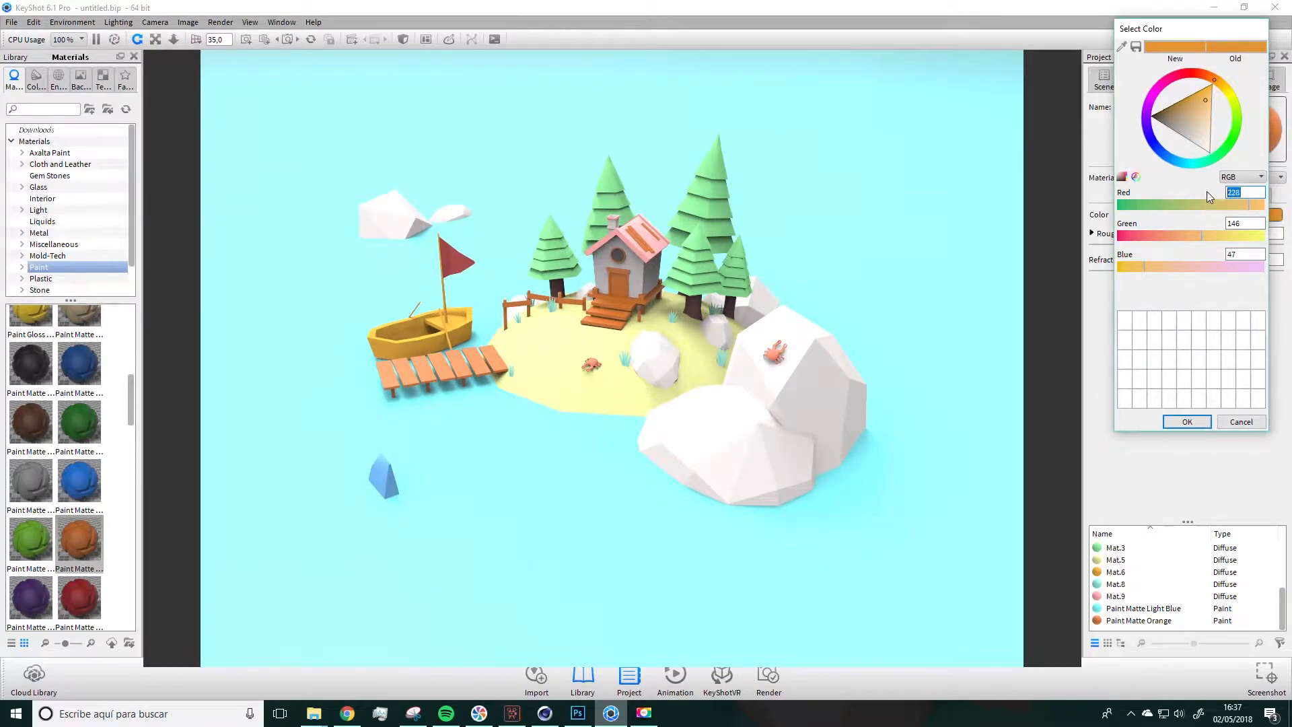
pyautogui.press('Tab')
pyautogui.write('213')
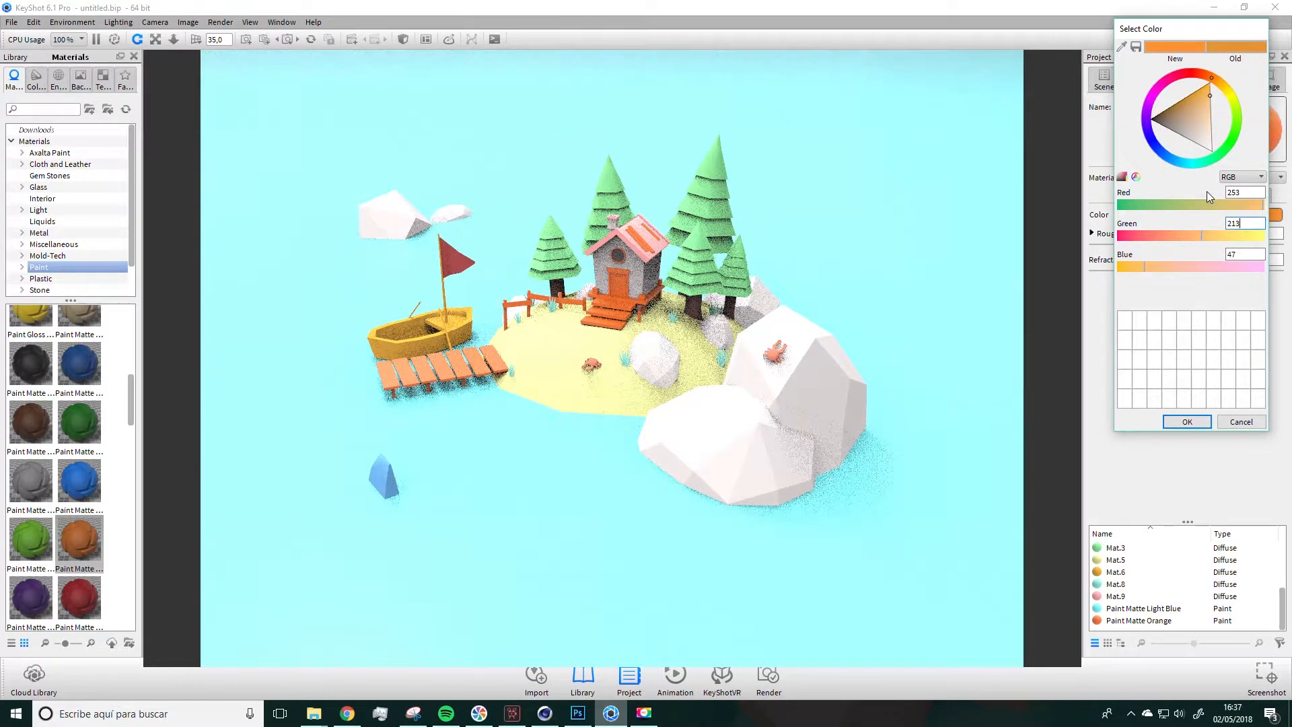
pyautogui.press('Tab')
pyautogui.write('197')
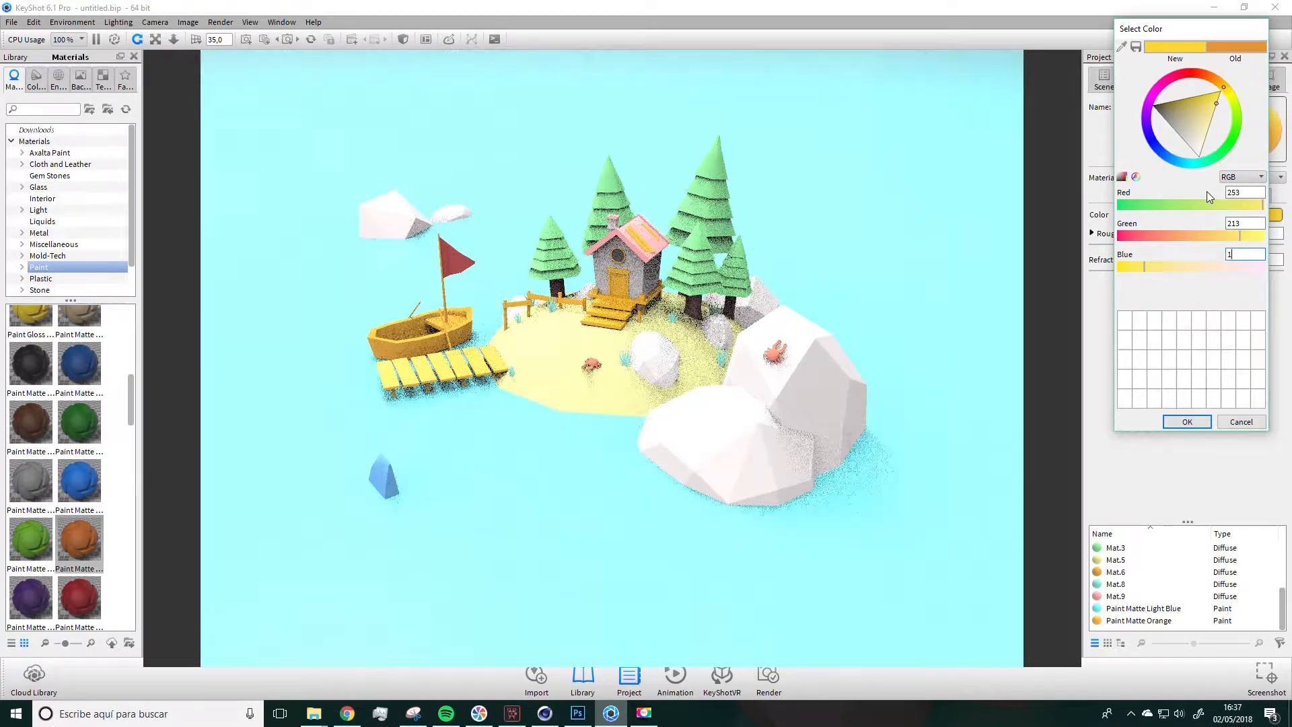
pyautogui.click(1187, 421)
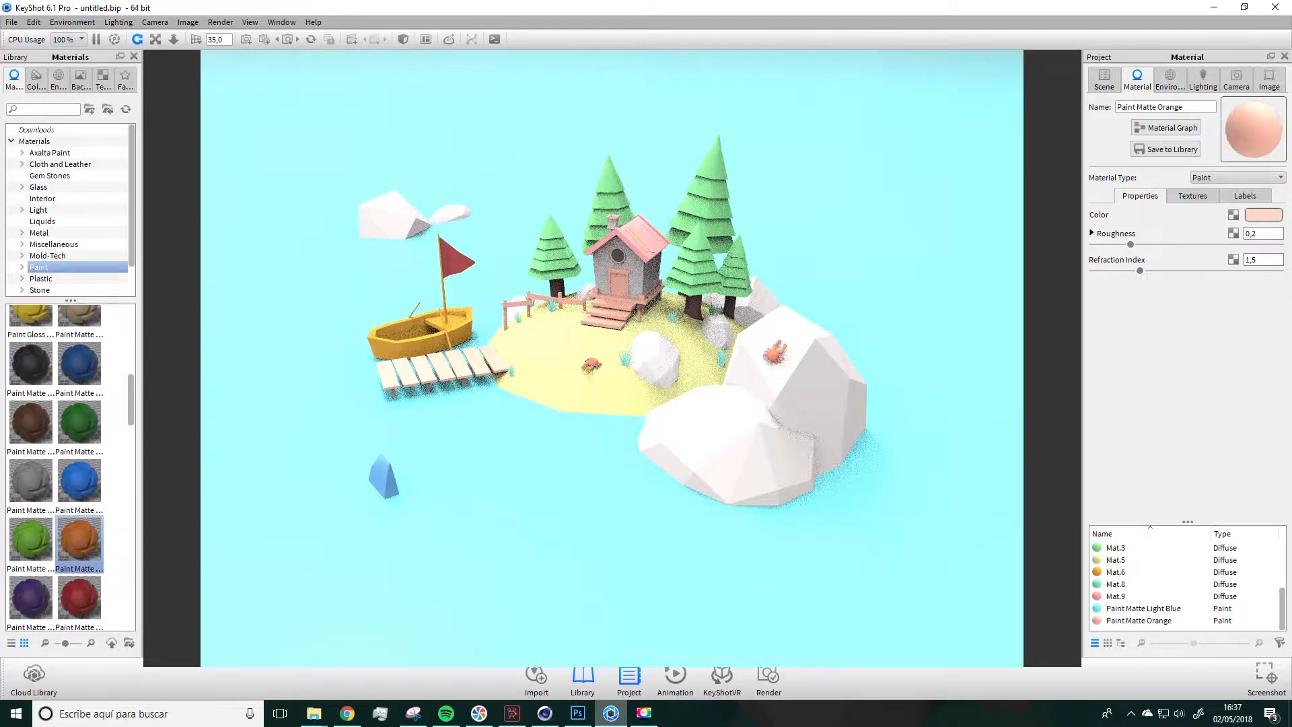
pyautogui.hotkey('alt', 'Tab')
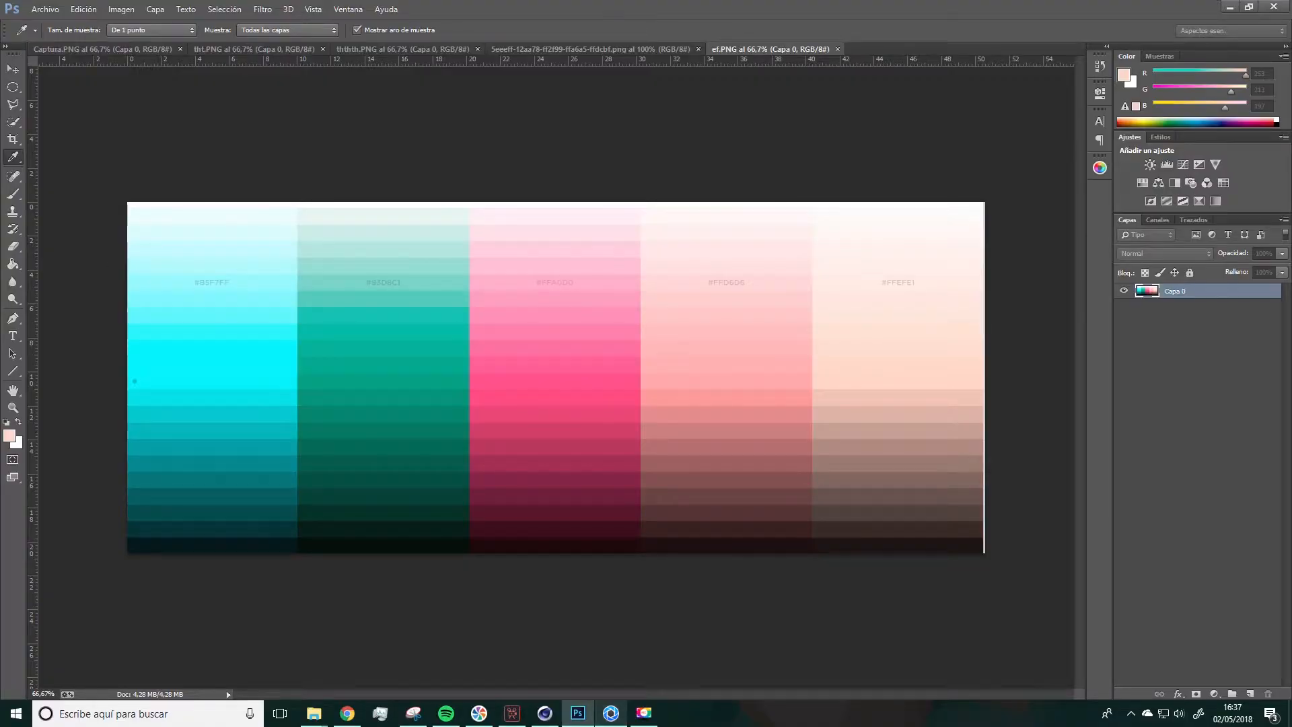
pyautogui.moveTo(611, 712)
pyautogui.click(592, 651)
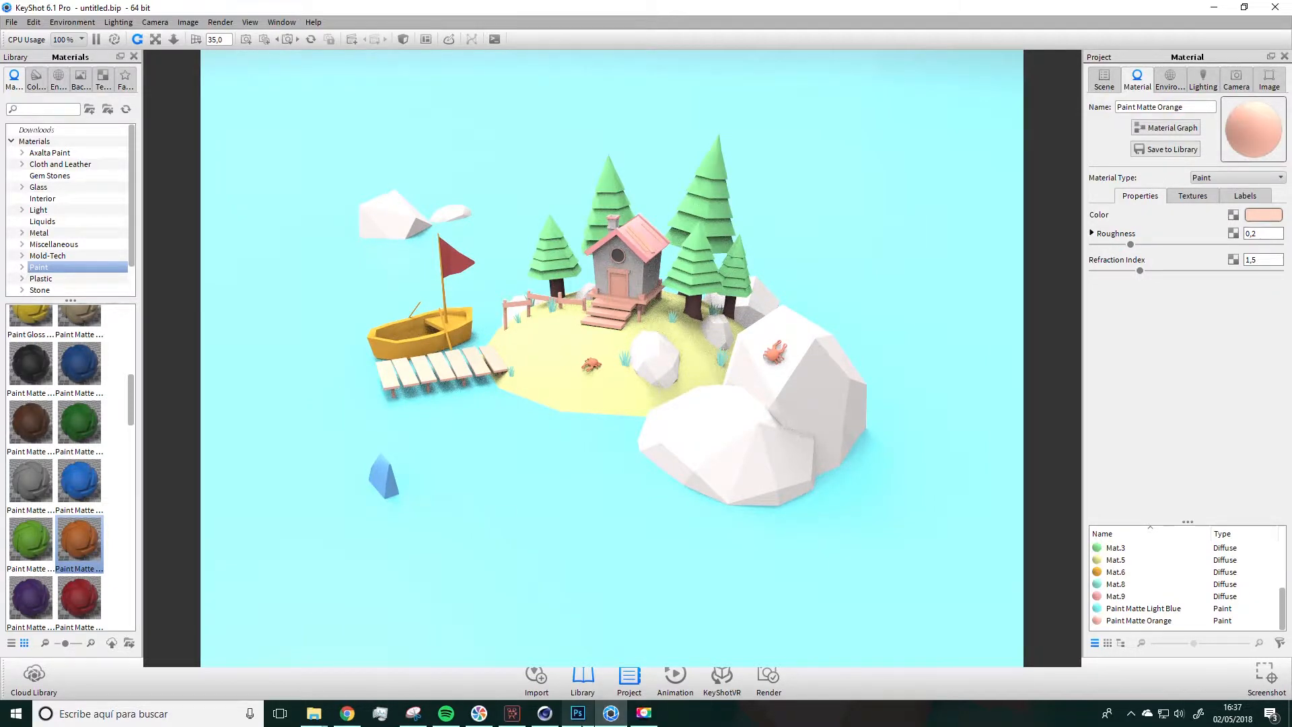
pyautogui.click(578, 712)
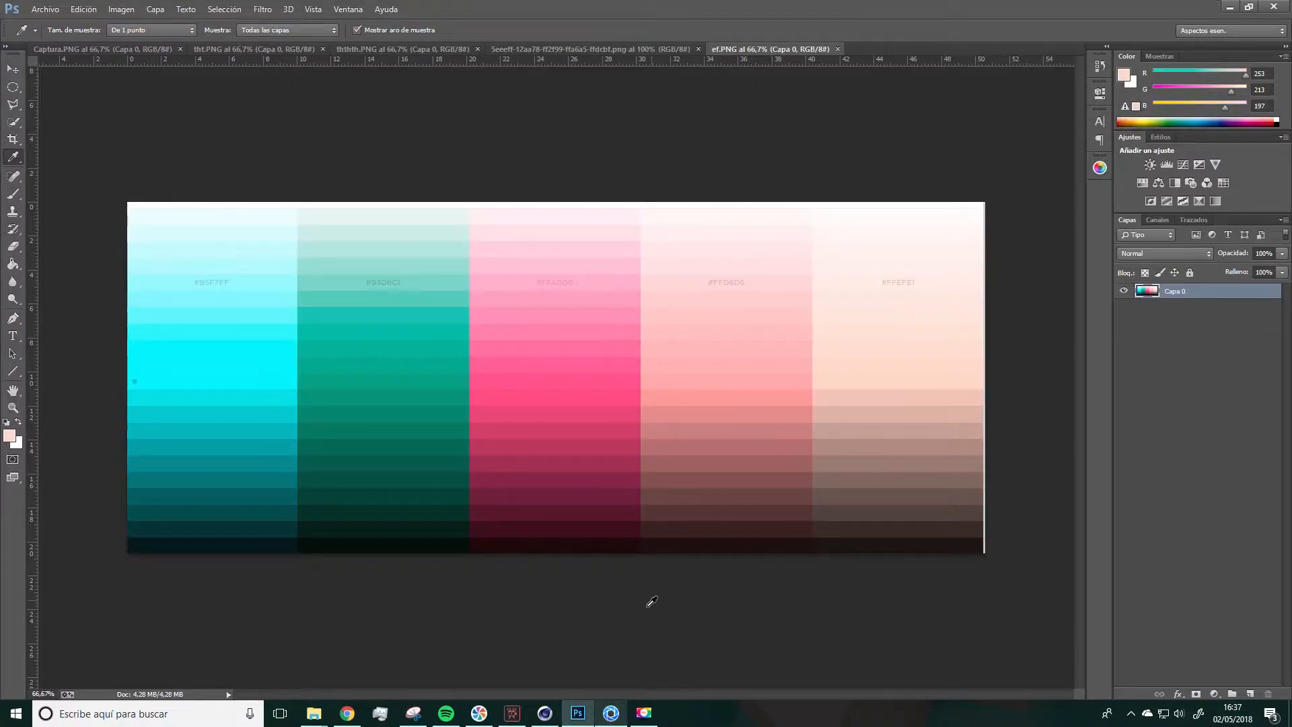
pyautogui.click(611, 713)
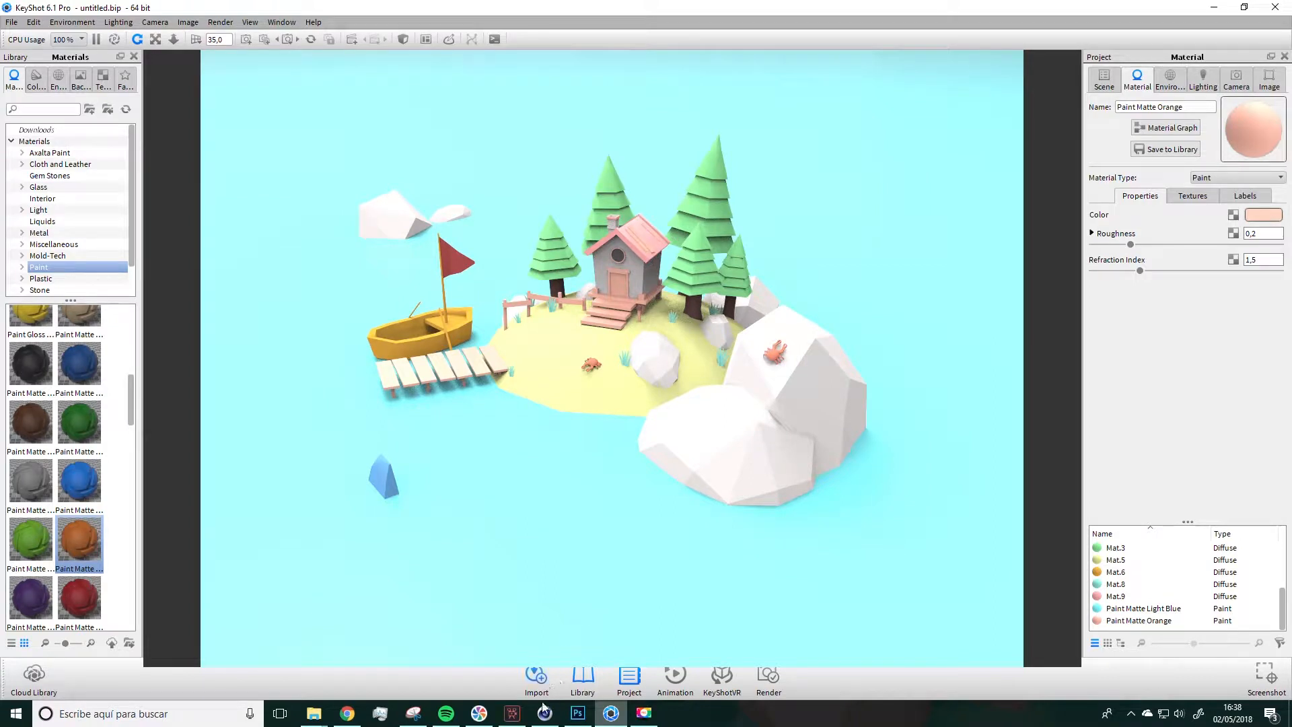
pyautogui.click(479, 712)
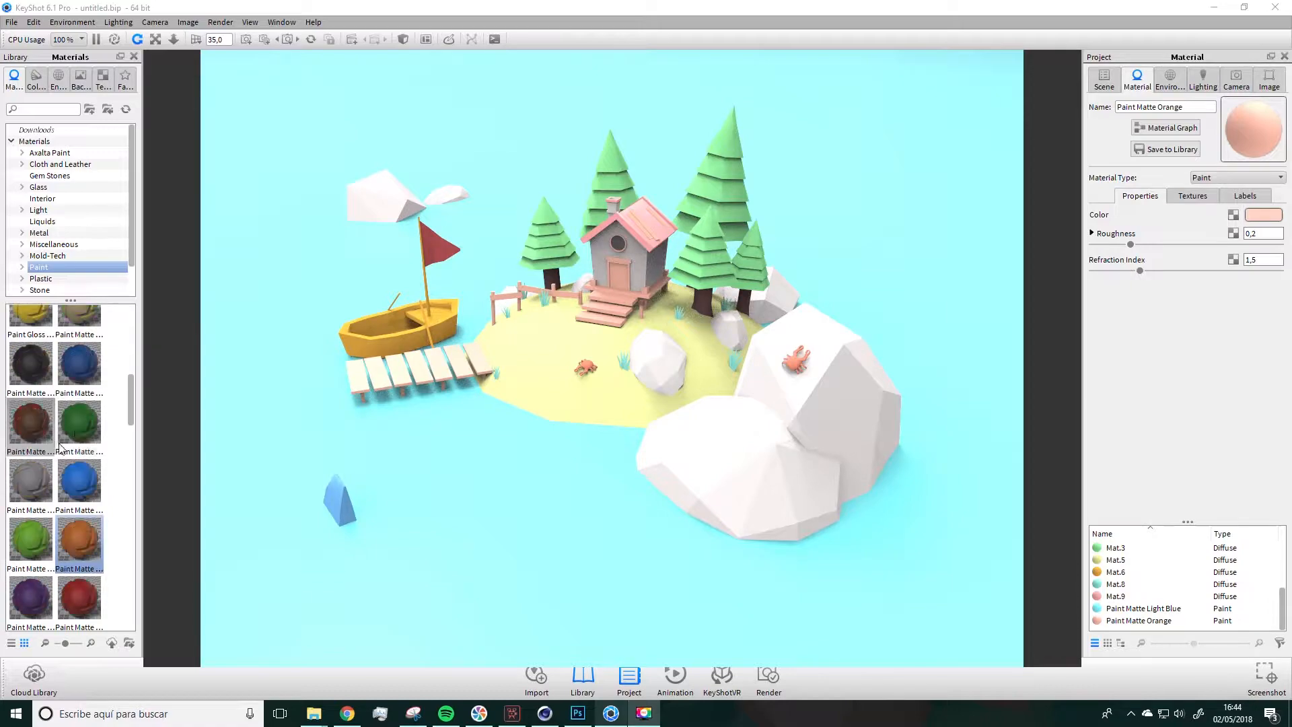
# Apply Paint Matte Beige to the island's sand, then switch to Photoshop and sample a salmon pink shade from ef.PNG
pyautogui.moveTo(80, 320)
pyautogui.mouseDown()
pyautogui.moveTo(130, 360)
pyautogui.moveTo(494, 393)
pyautogui.moveTo(535, 371)
pyautogui.mouseUp()
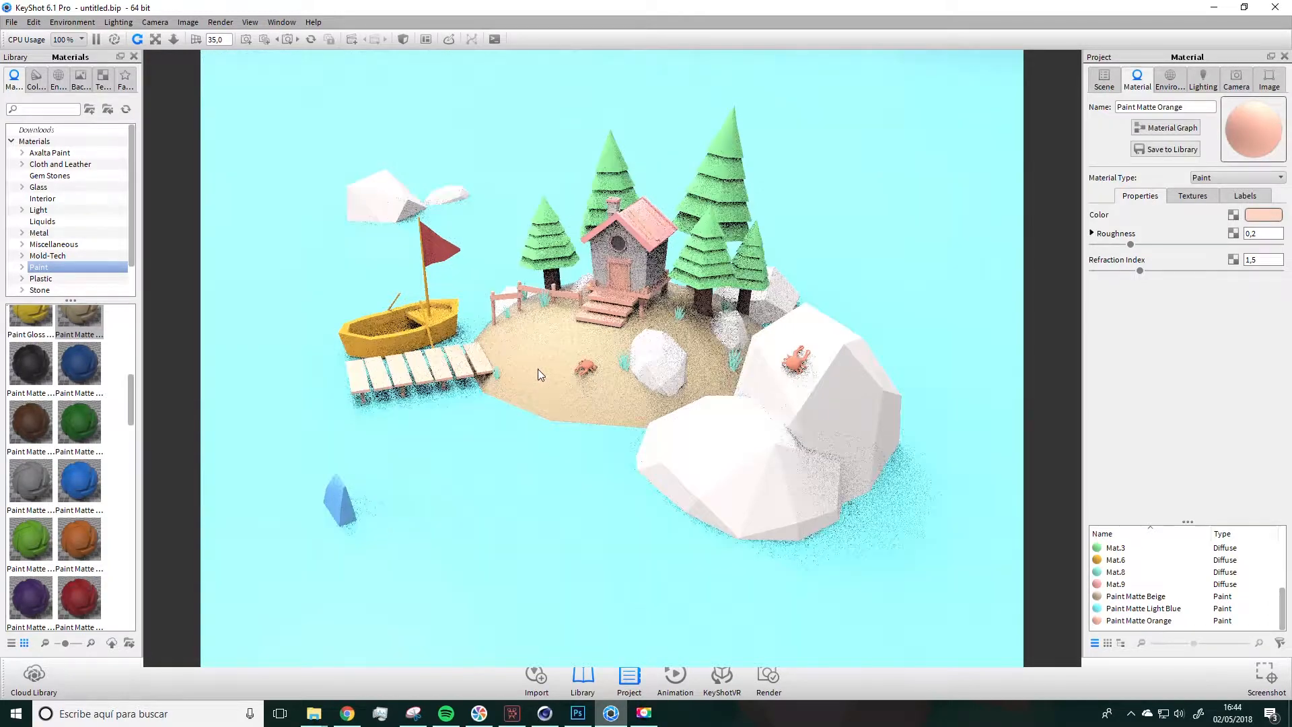
pyautogui.click(580, 713)
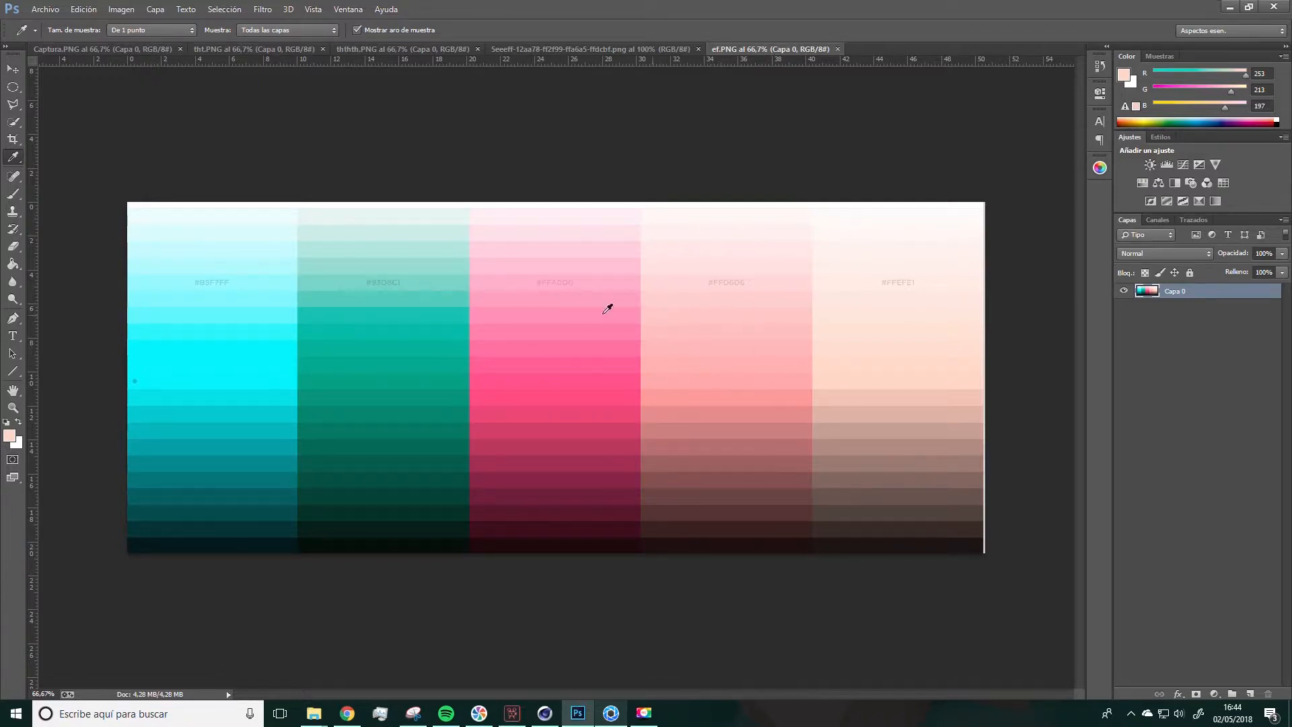
pyautogui.click(714, 378)
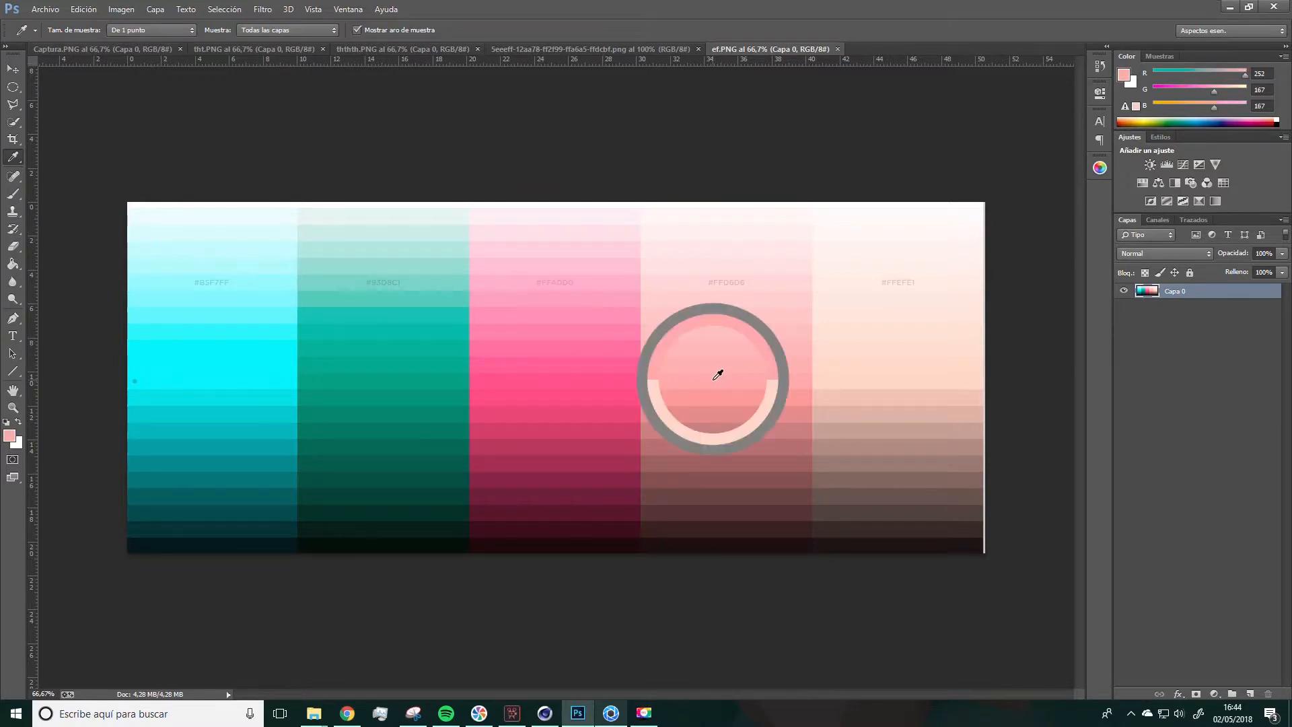
# Shift the foreground color to a pale yellow with hue 48° in the color picker and move the picker aside, leaving it open
pyautogui.click(15, 437)
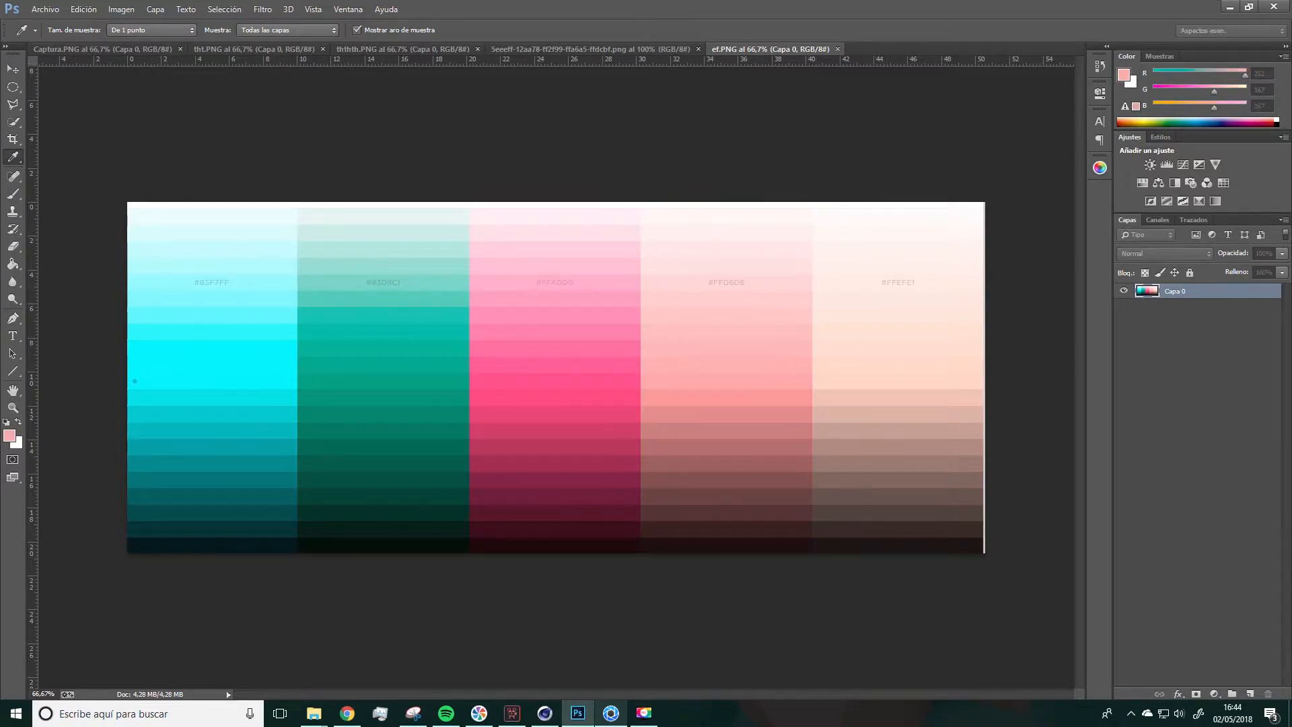
pyautogui.moveTo(21, 181); pyautogui.dragTo(541, 274)
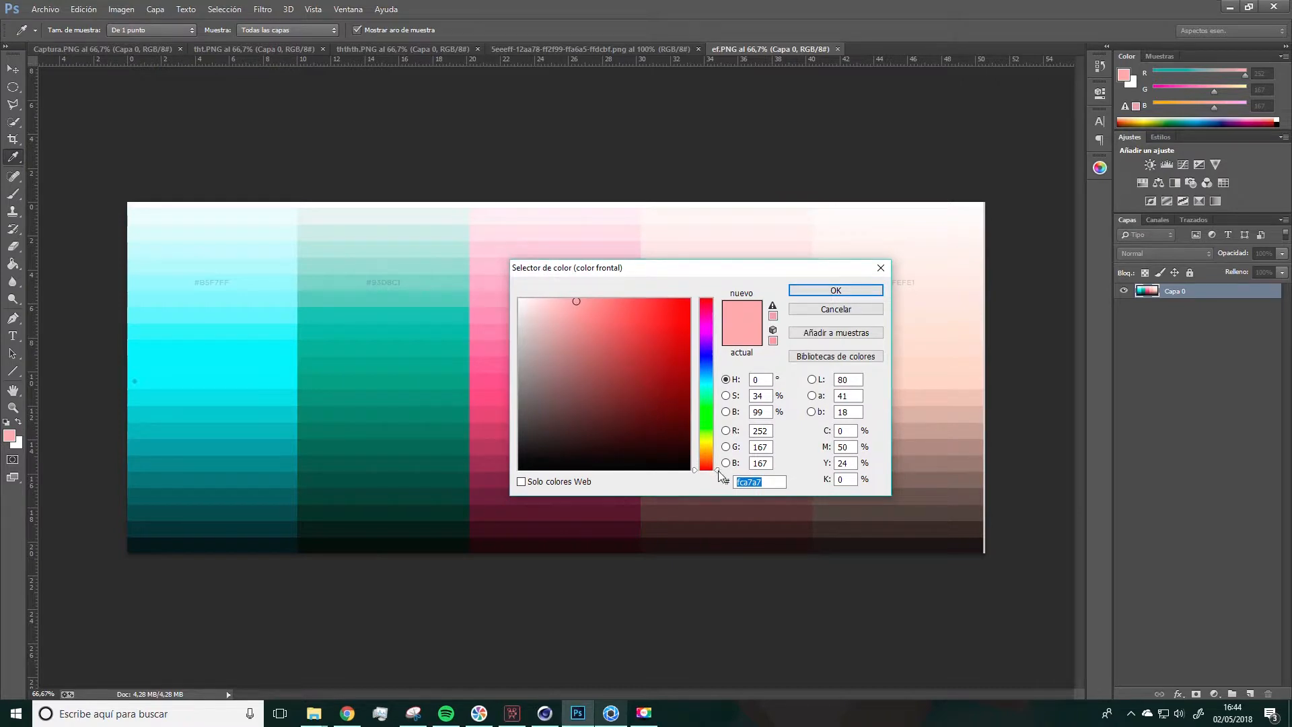
pyautogui.moveTo(719, 471); pyautogui.dragTo(720, 449)
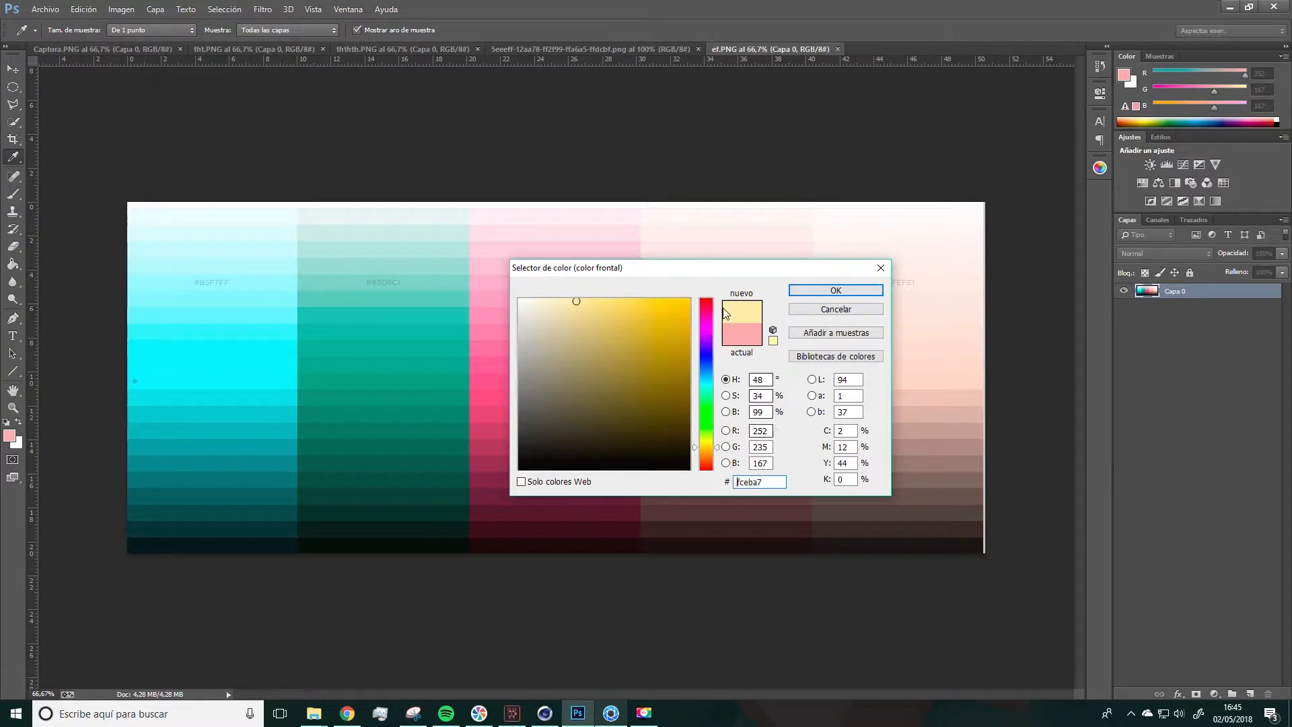
pyautogui.click(759, 431)
pyautogui.click(754, 449)
pyautogui.moveTo(709, 272); pyautogui.dragTo(0, 156)
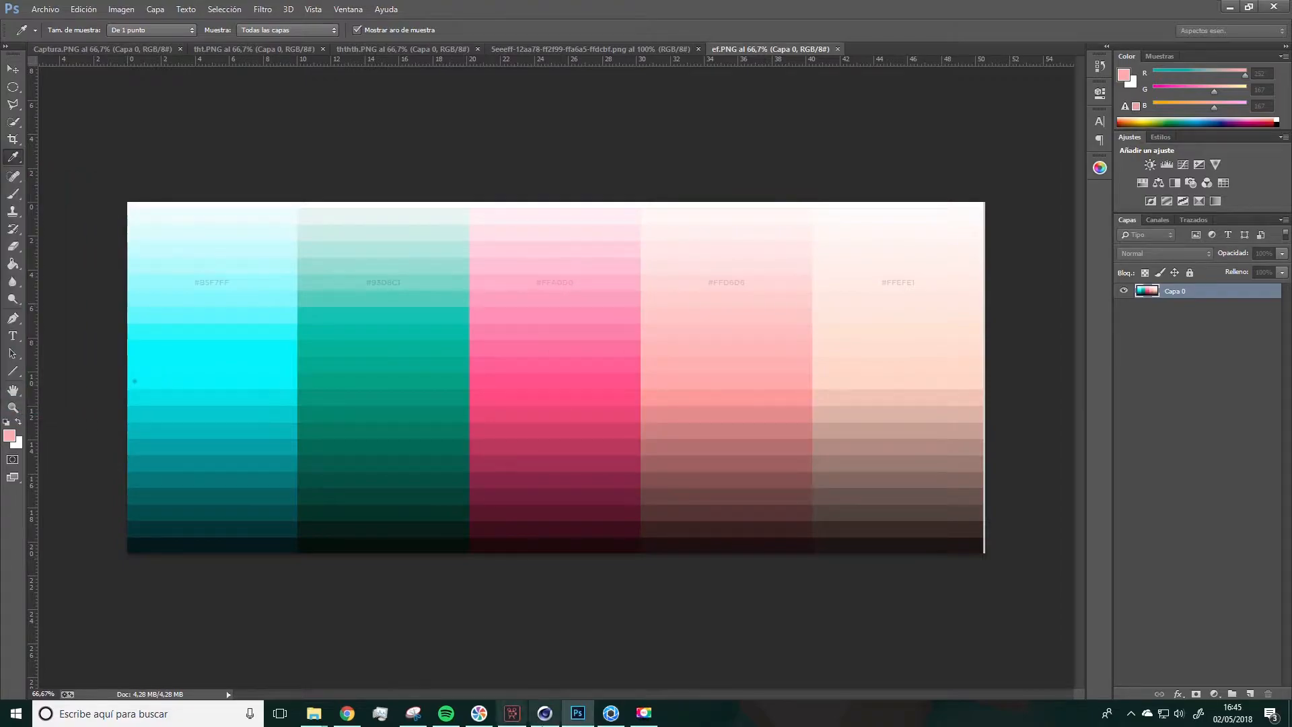
# Switch to KeyShot and set the color of the sand's Paint Matte Beige material to red 252, green 235, blue 167
pyautogui.click(584, 717)
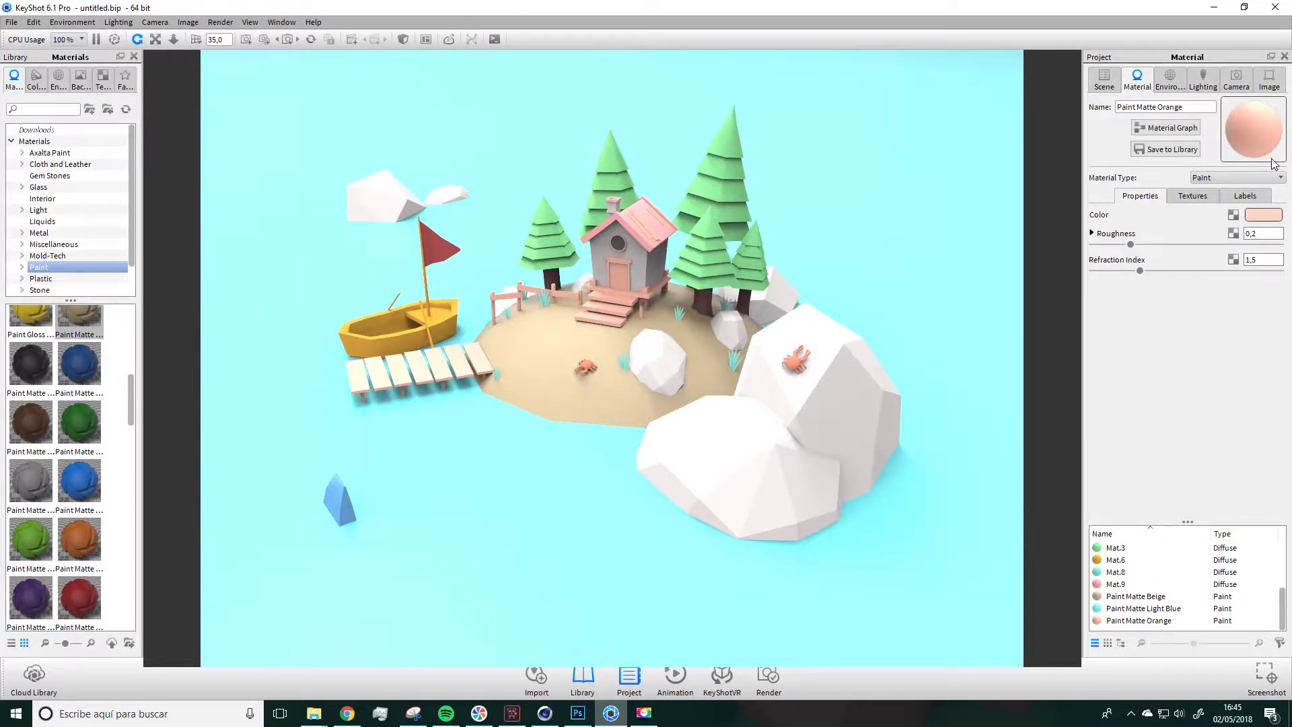
pyautogui.doubleClick(558, 354)
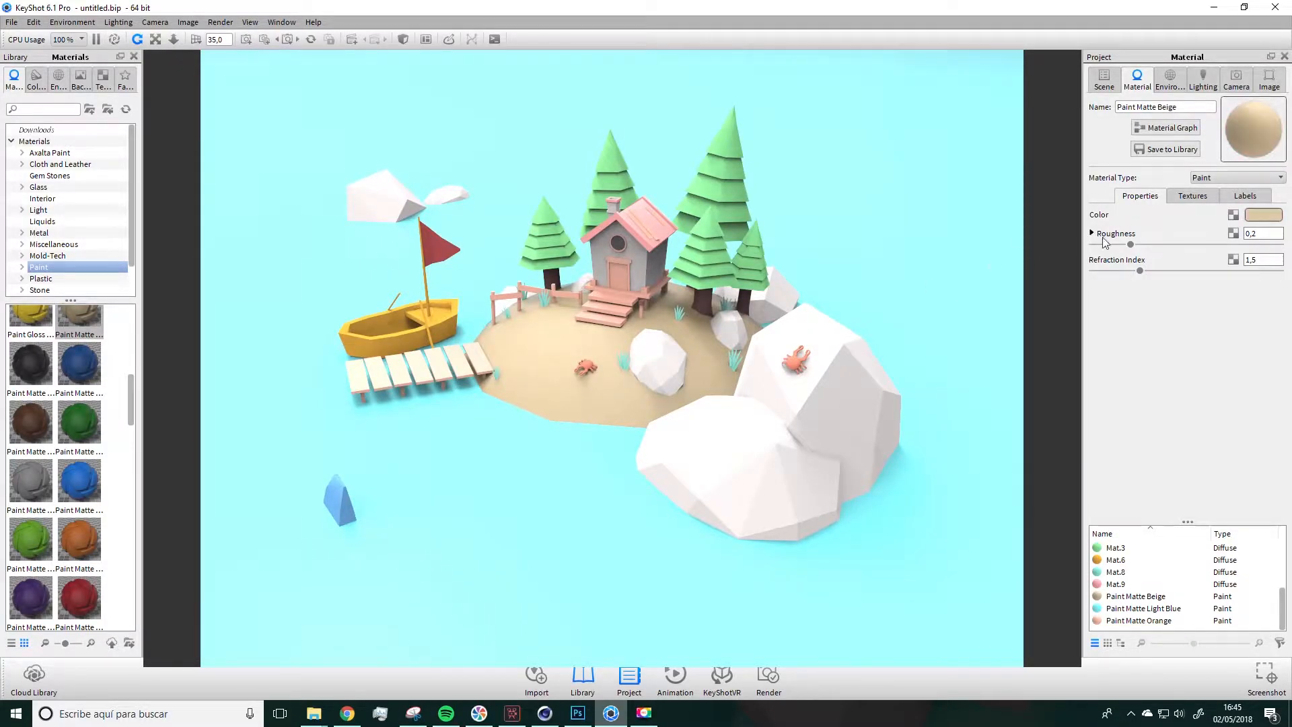
pyautogui.click(1260, 218)
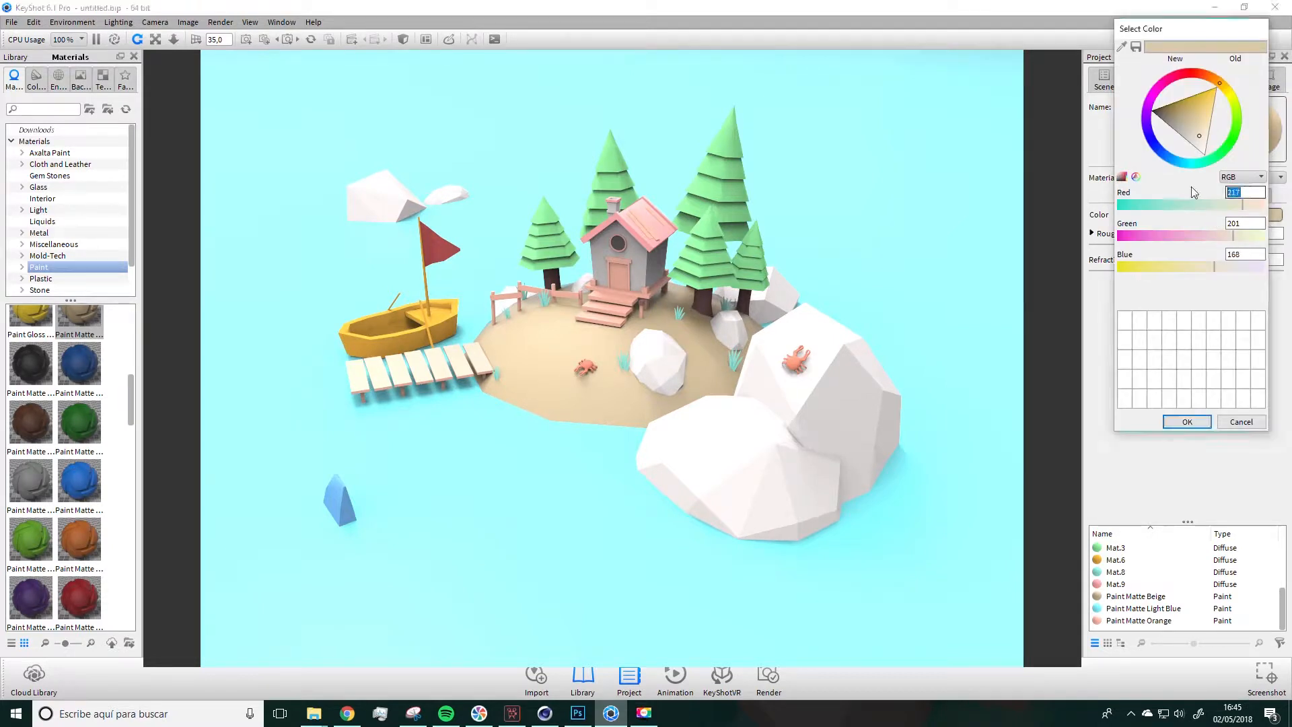
pyautogui.write('252')
pyautogui.press('Tab')
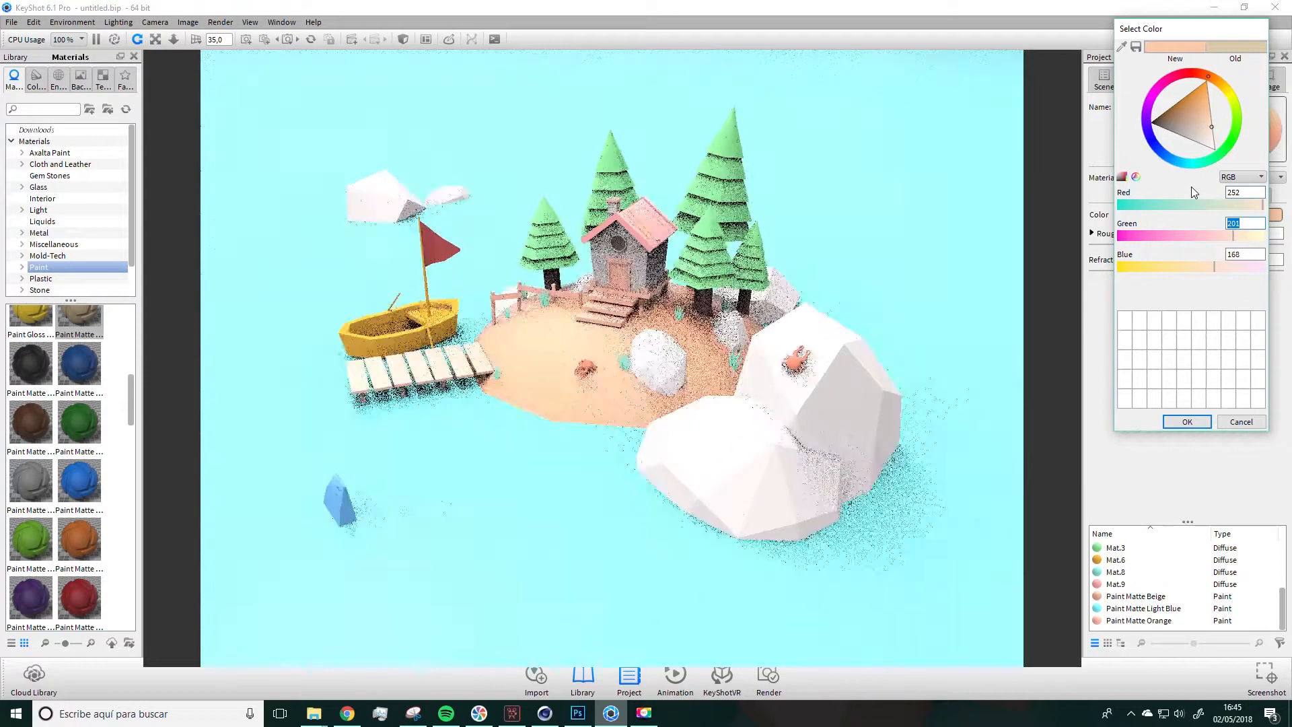
pyautogui.write('235')
pyautogui.press('Tab')
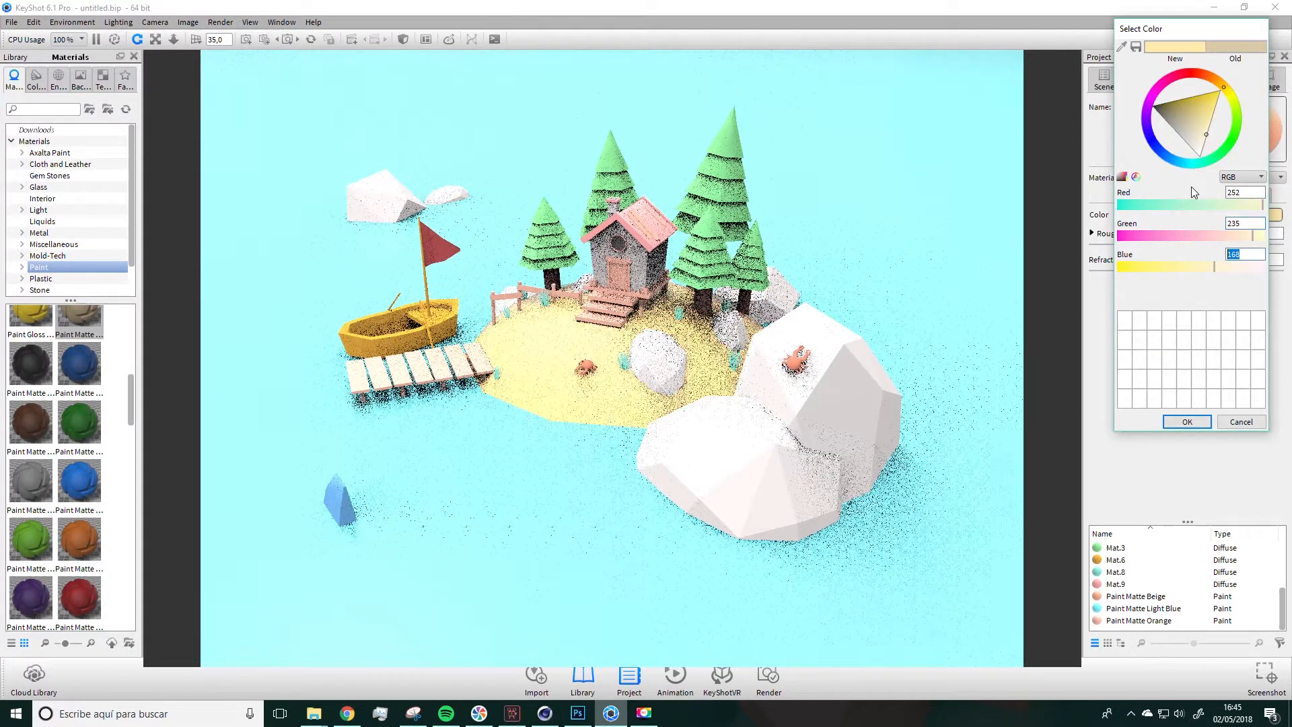
pyautogui.write('167')
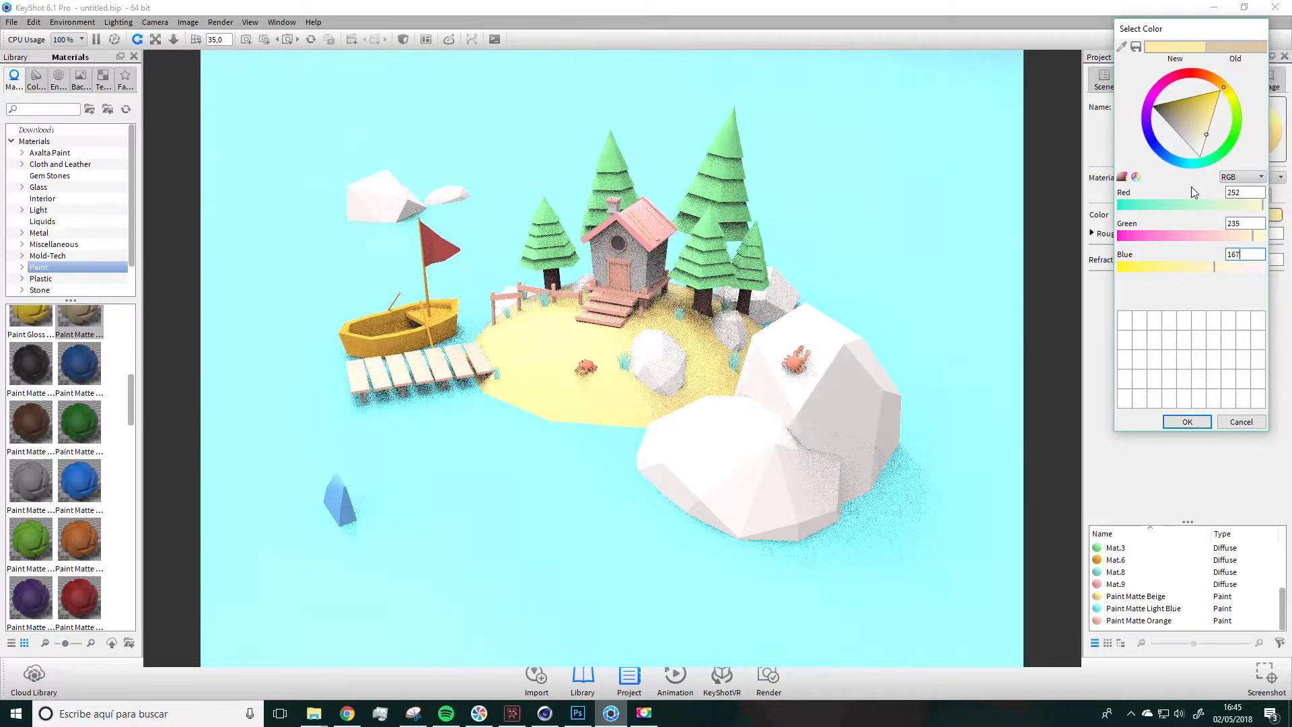
pyautogui.click(1192, 420)
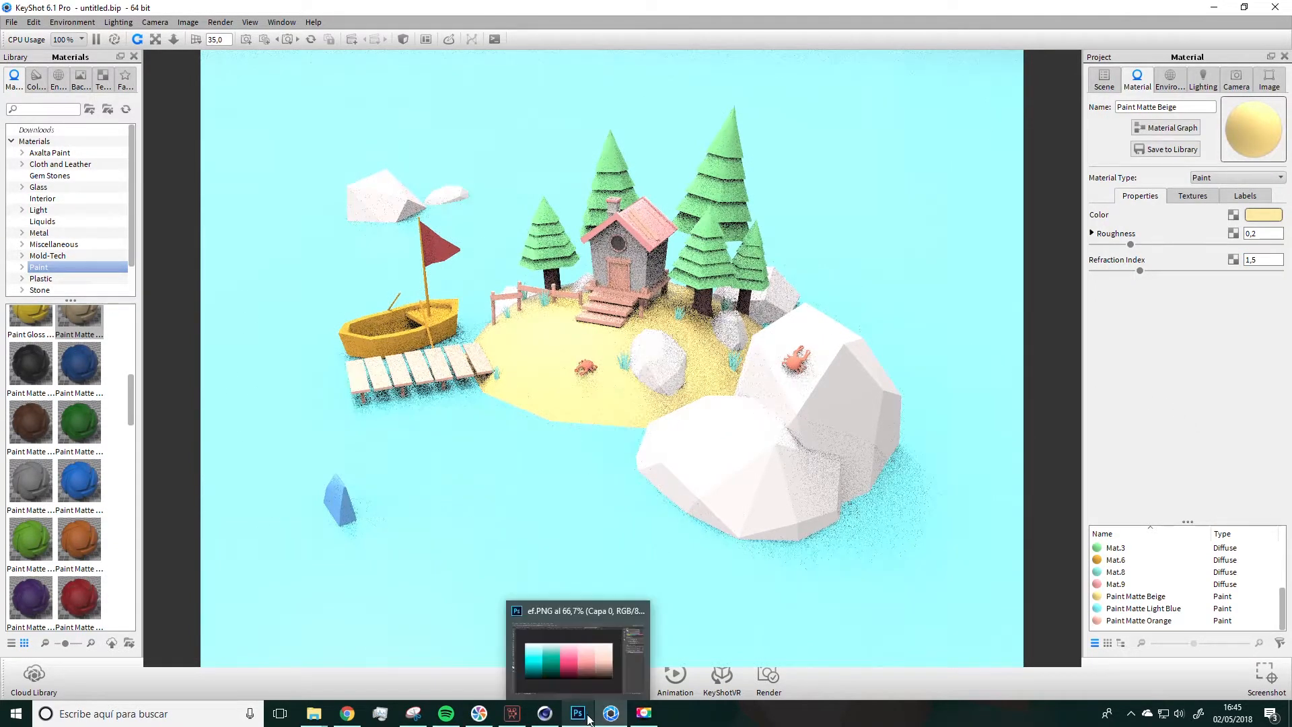
pyautogui.click(568, 656)
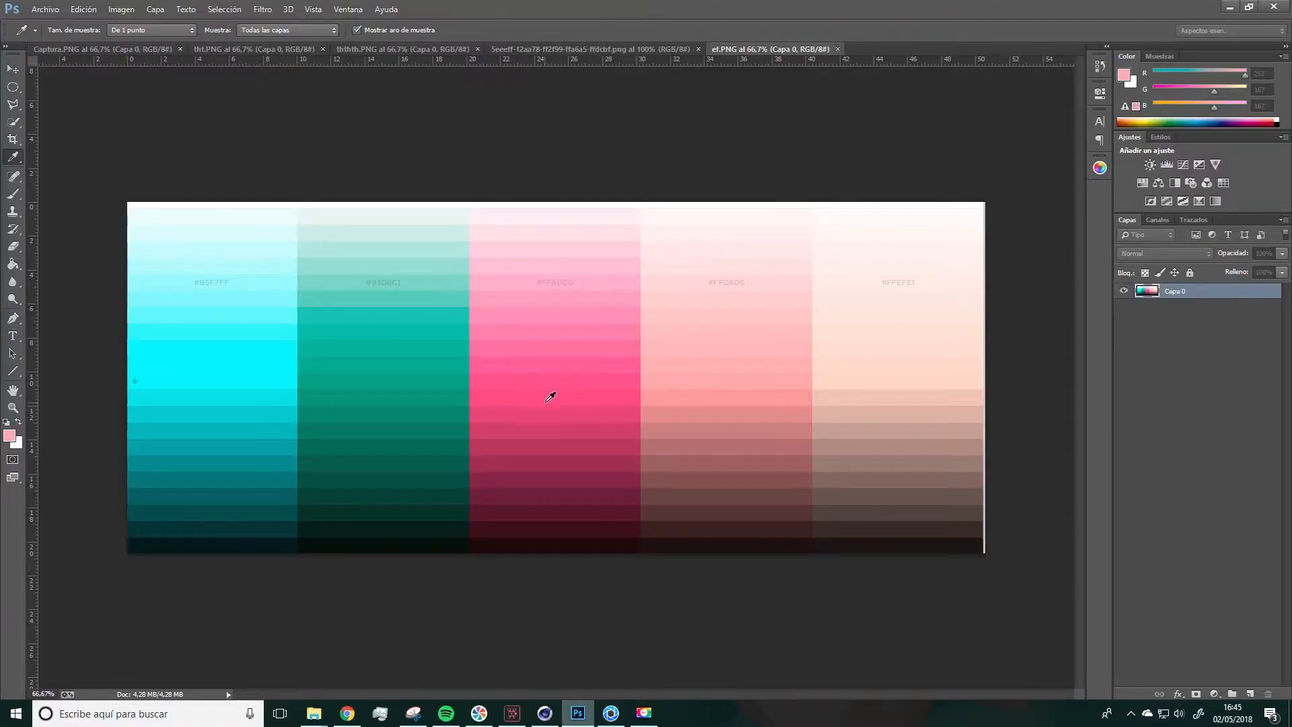
pyautogui.click(10, 435)
pyautogui.moveTo(498, 179); pyautogui.dragTo(863, 387)
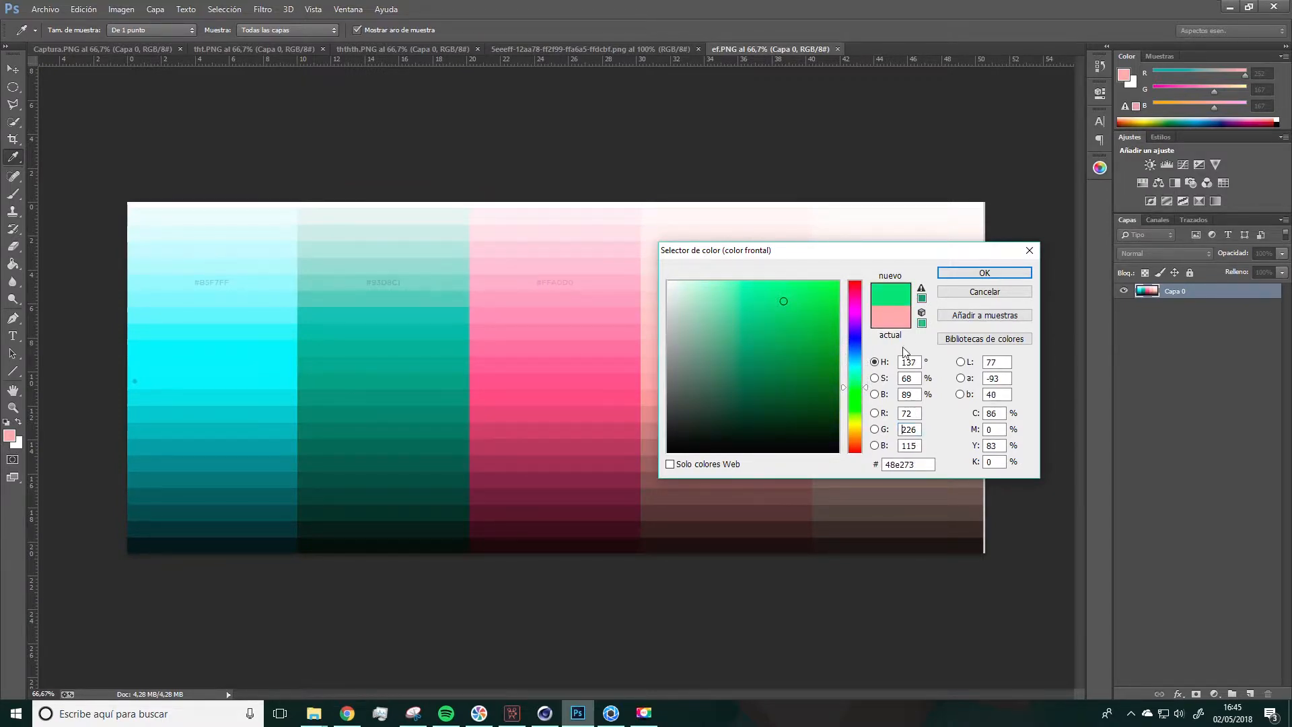
pyautogui.click(967, 292)
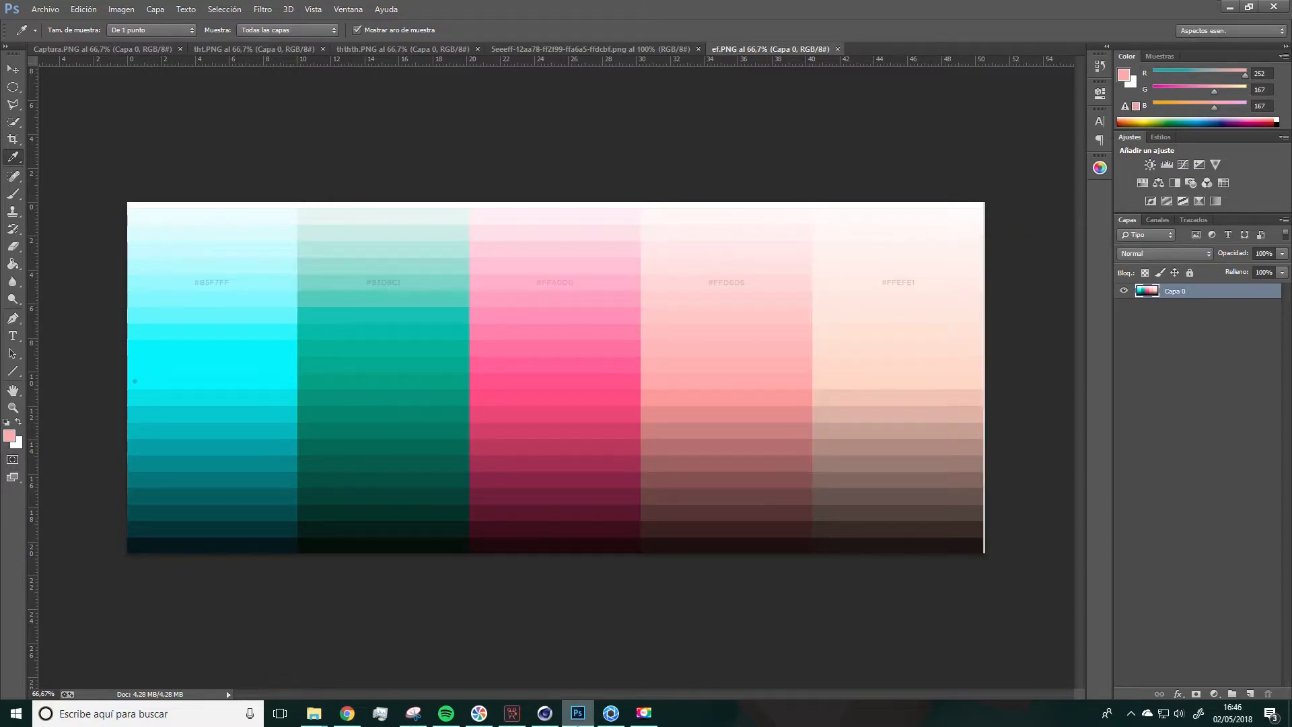
# Apply Paint Matte Green to the trees in KeyShot, then switch to Photoshop and sample a teal green from ef.PNG, reading its RGB values
pyautogui.click(610, 713)
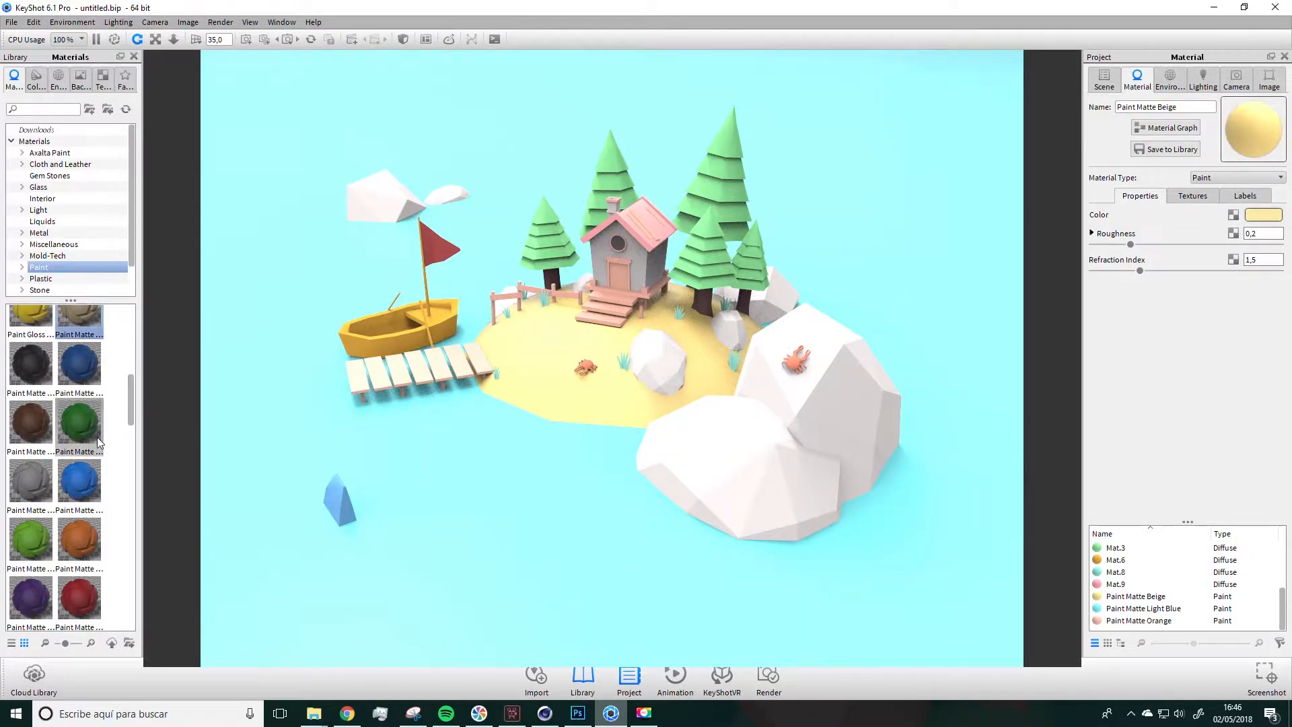
pyautogui.moveTo(76, 424)
pyautogui.mouseDown()
pyautogui.moveTo(433, 301)
pyautogui.moveTo(548, 243)
pyautogui.mouseUp()
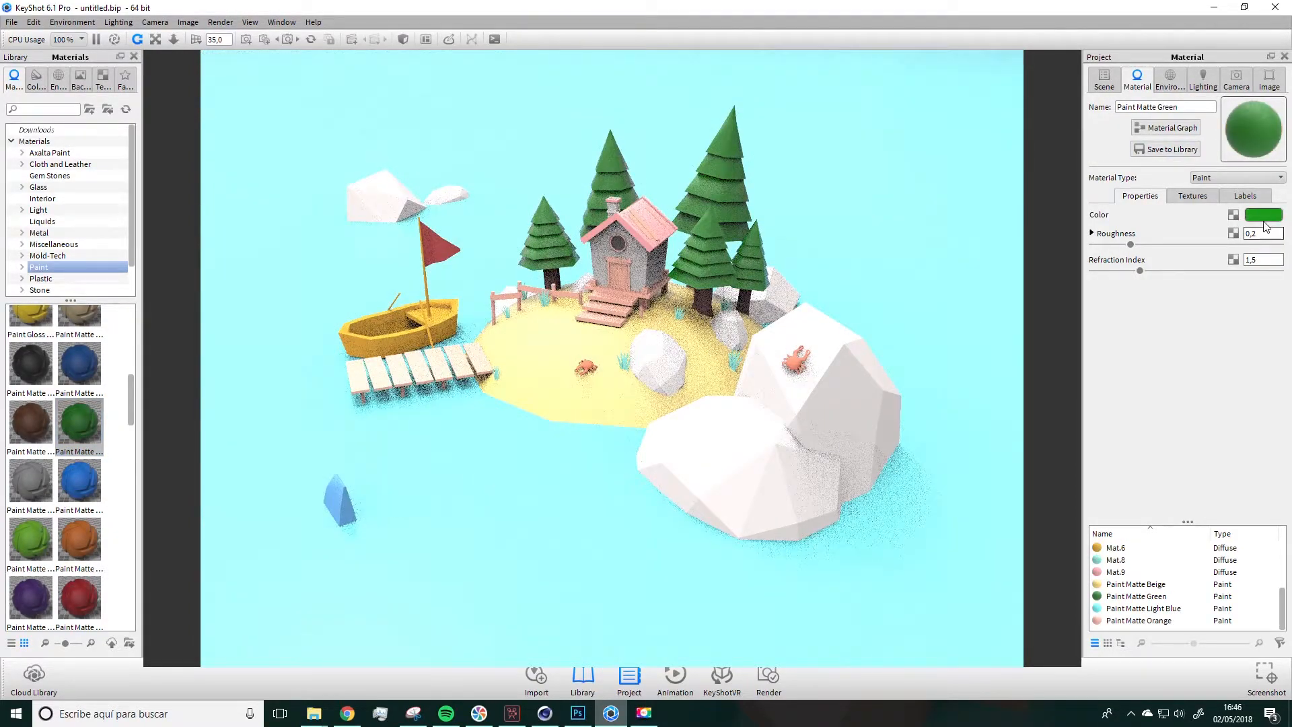
pyautogui.click(577, 713)
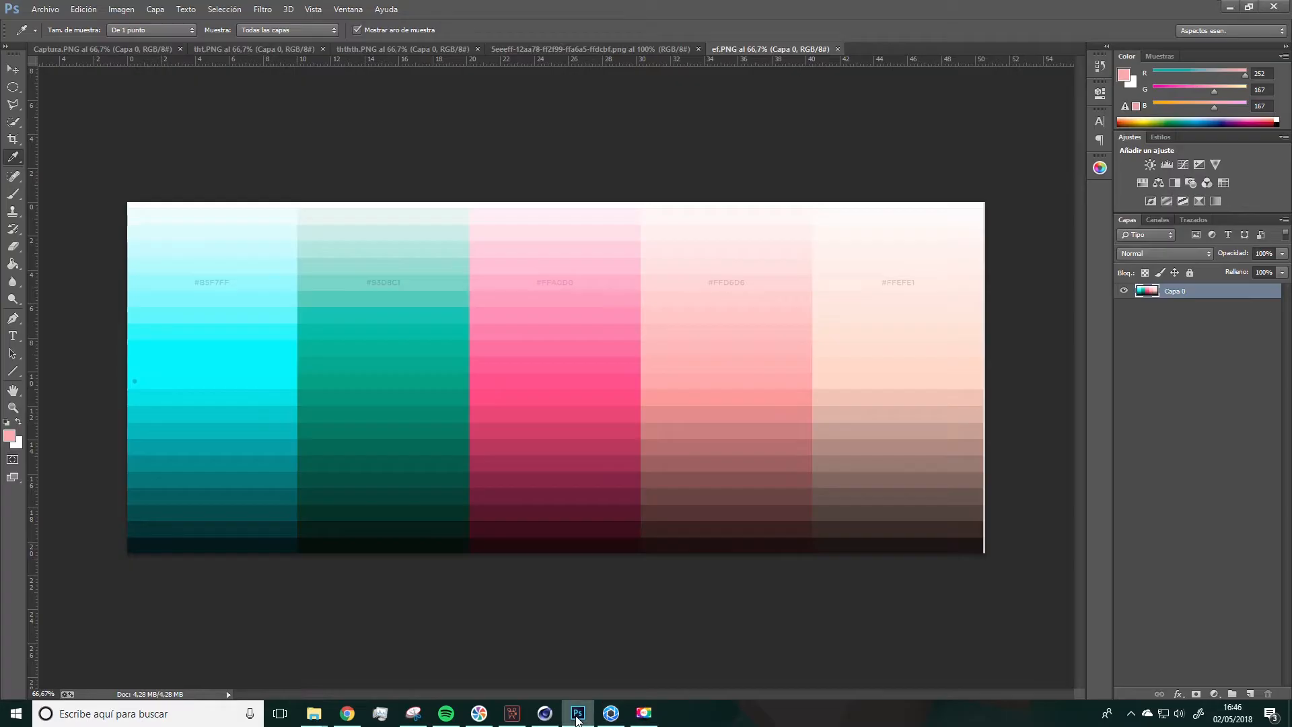
pyautogui.click(388, 330)
pyautogui.click(12, 436)
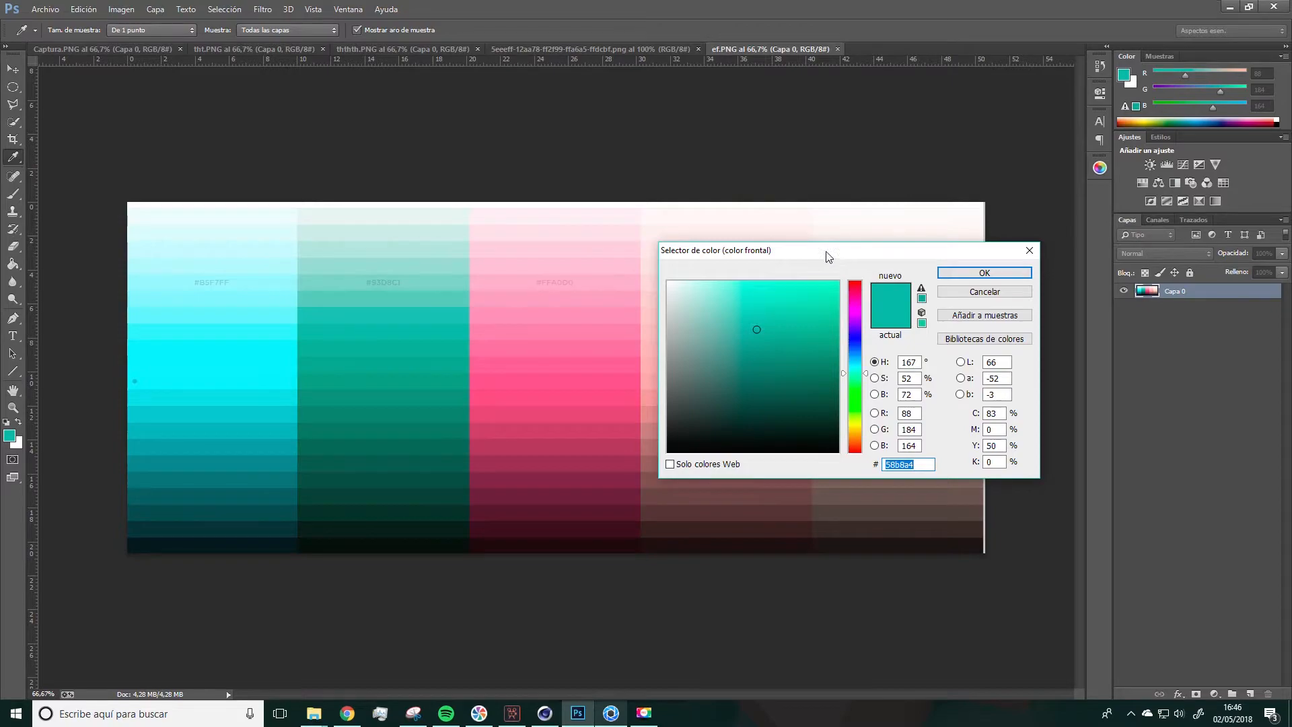
pyautogui.moveTo(841, 250); pyautogui.dragTo(3, 163)
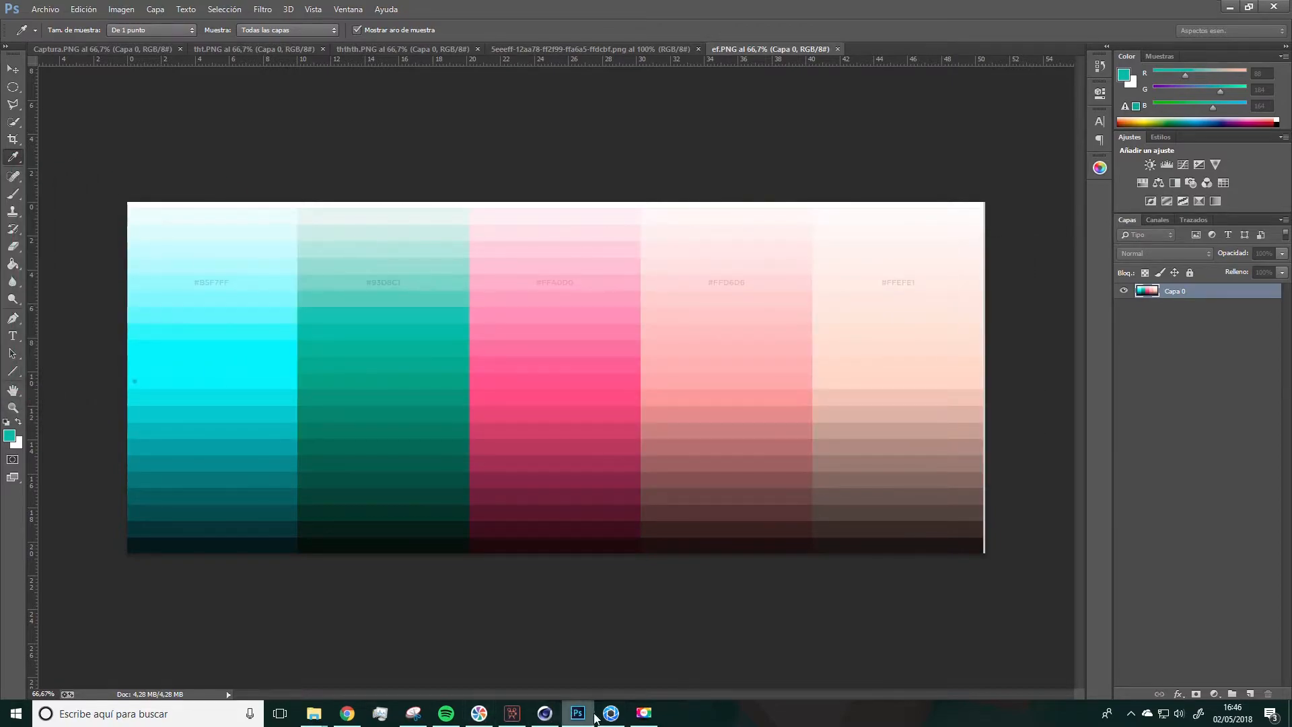
# Switch to KeyShot and set the trees' Paint Matte Green color to red 88, green 184, blue 164
pyautogui.click(610, 712)
pyautogui.click(1263, 215)
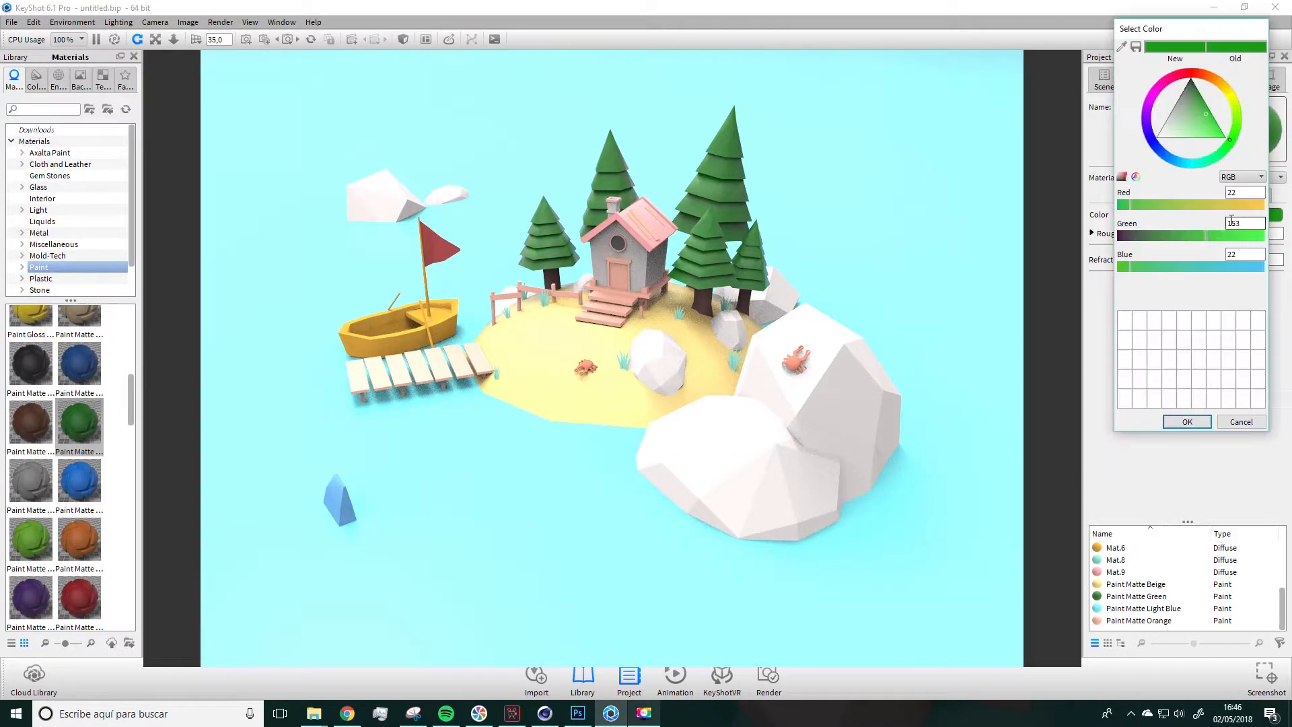
pyautogui.doubleClick(1242, 193)
pyautogui.write('88')
pyautogui.press('Tab')
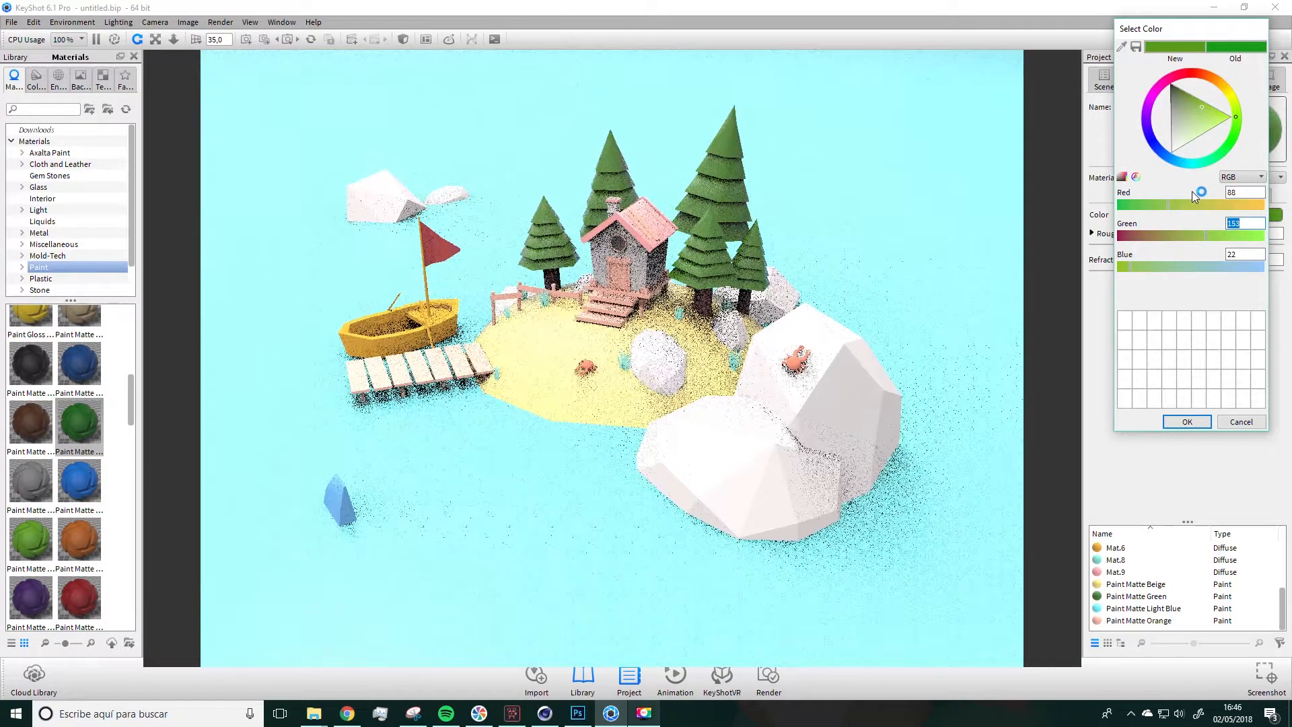
pyautogui.write('184')
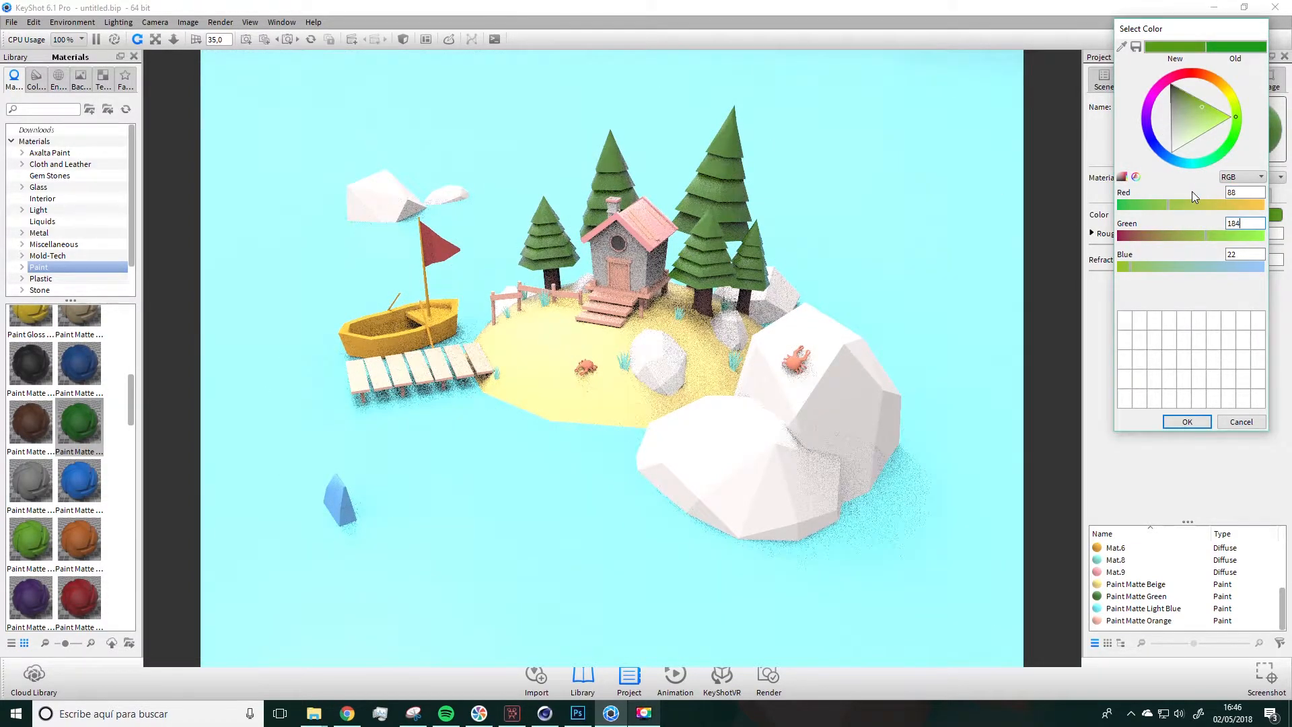
pyautogui.press('Tab')
pyautogui.write('164')
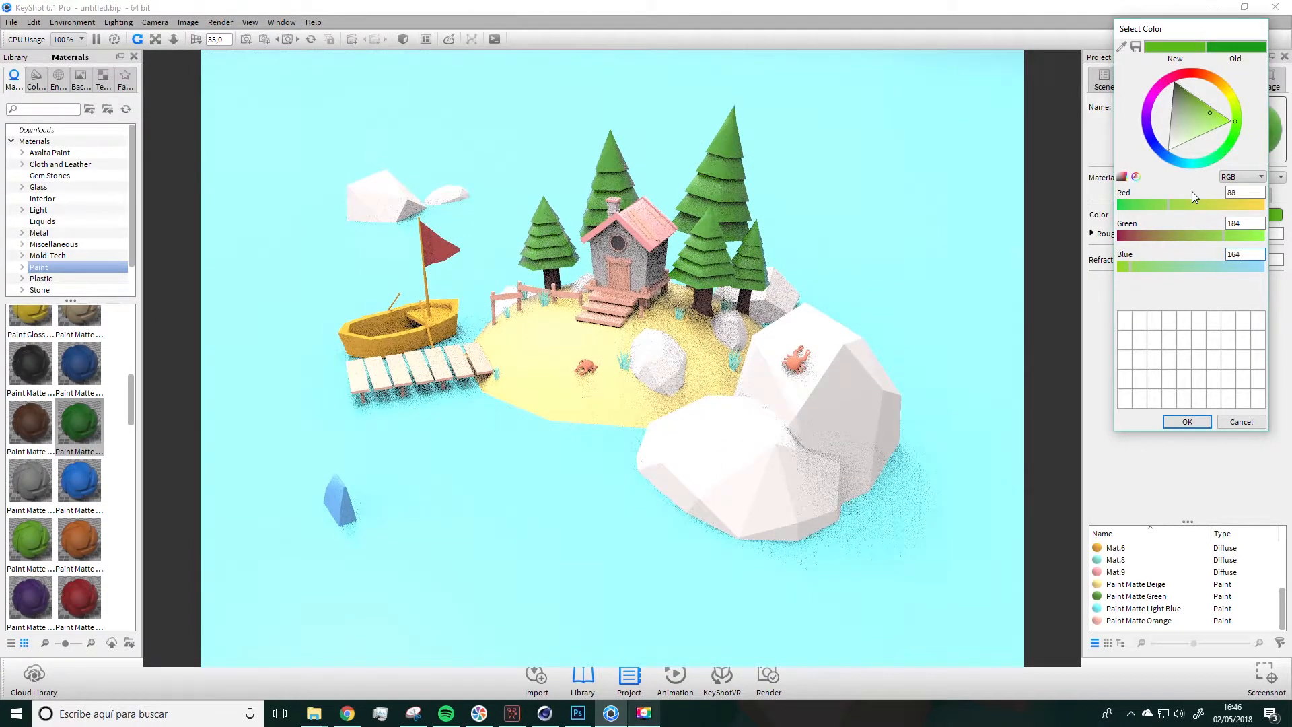
pyautogui.click(1187, 421)
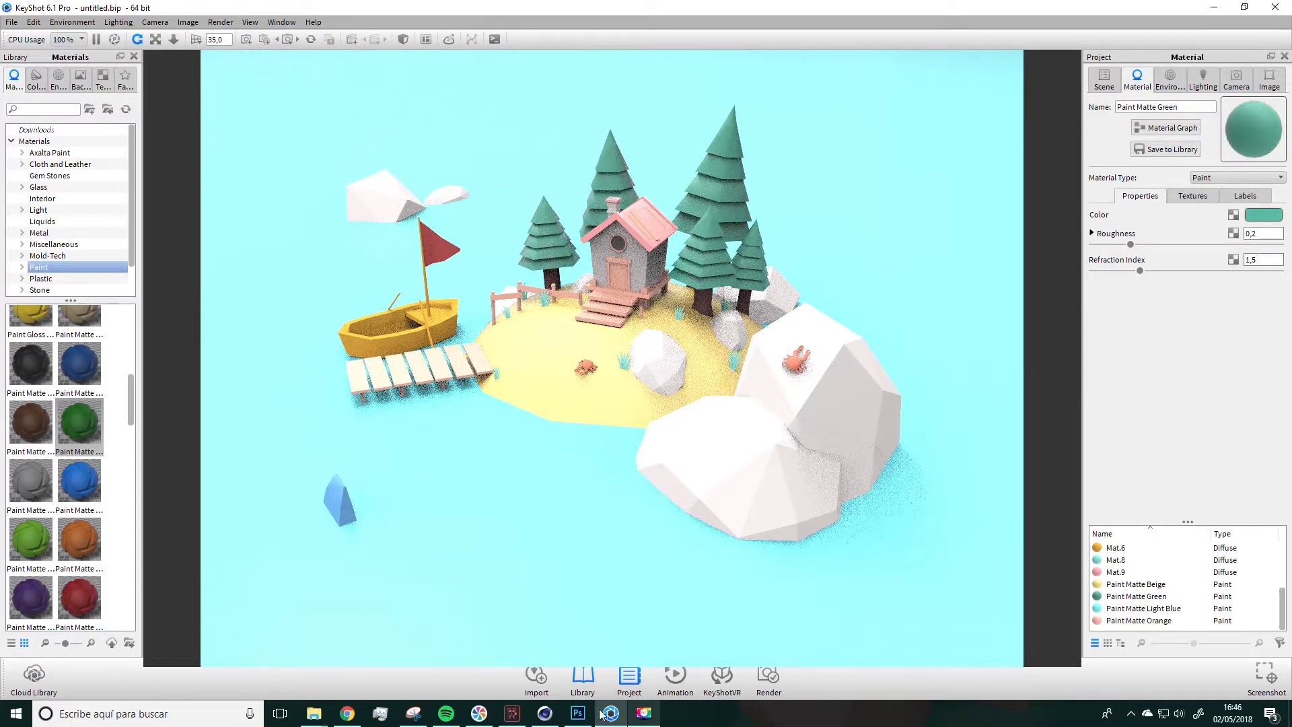
pyautogui.moveTo(643, 717)
pyautogui.click(577, 713)
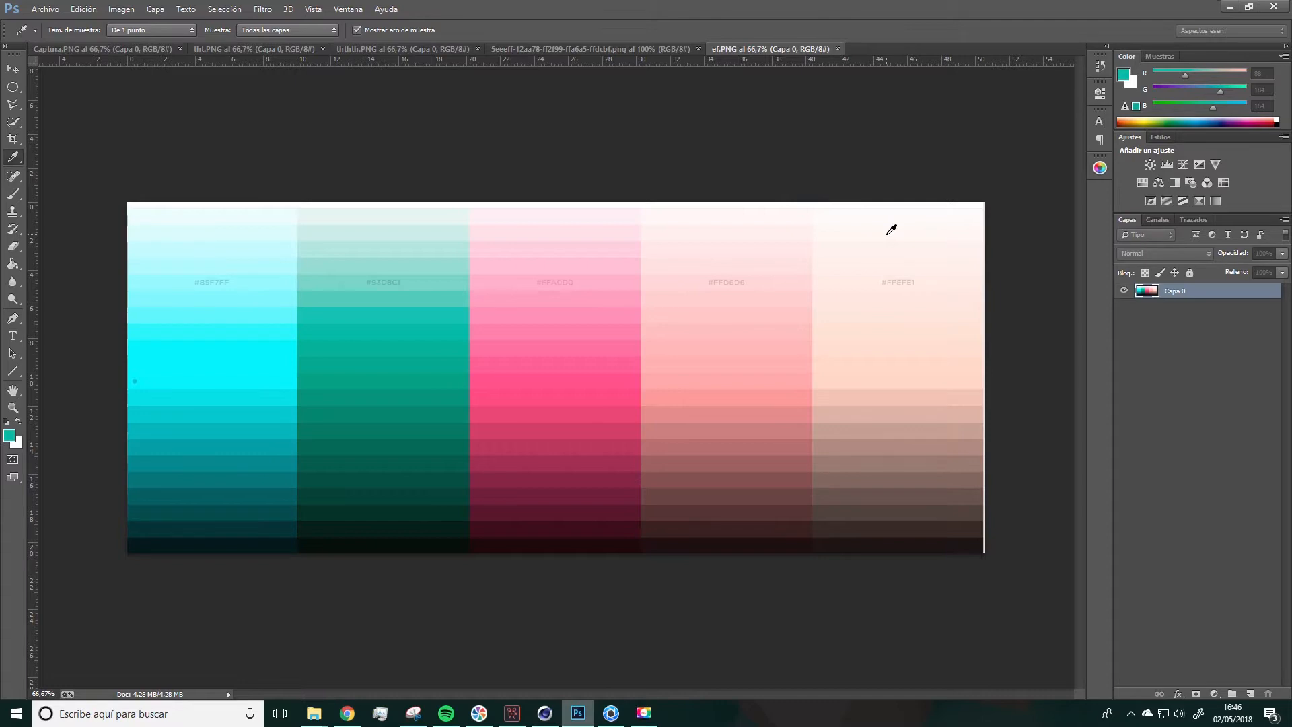
pyautogui.moveTo(0, 228); pyautogui.dragTo(663, 249)
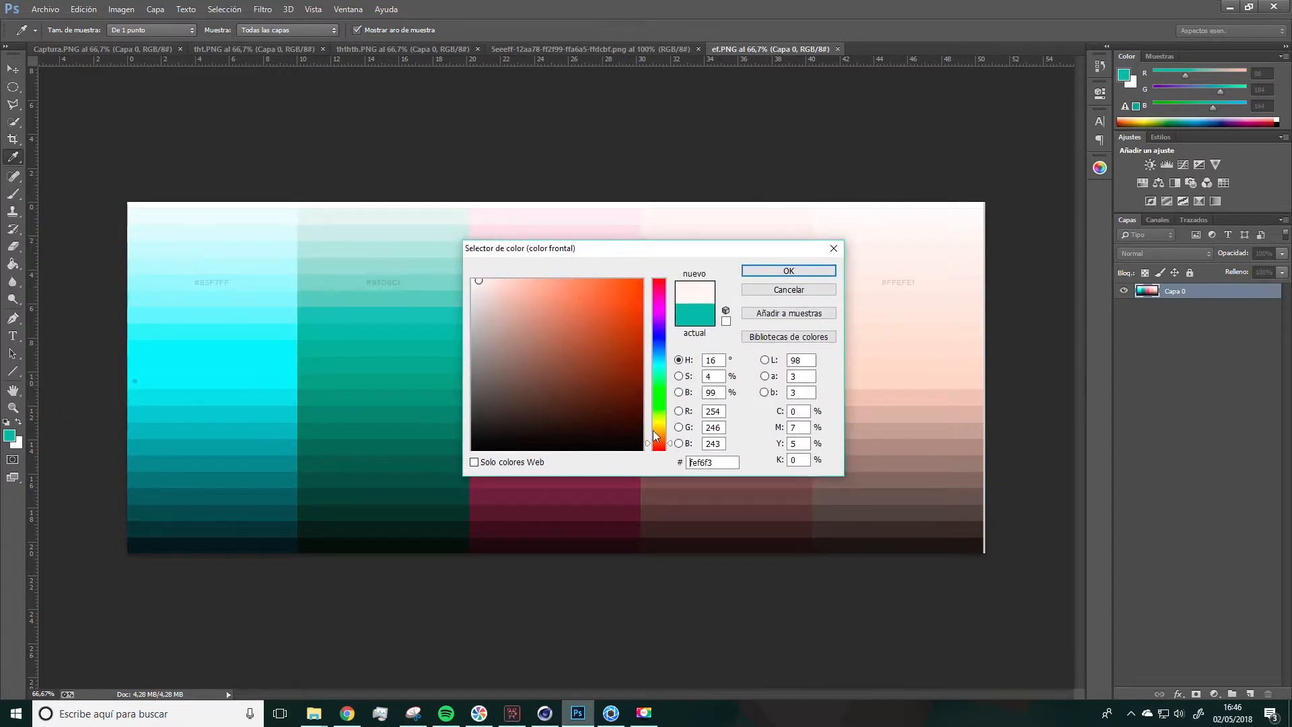
pyautogui.moveTo(671, 447); pyautogui.dragTo(669, 329)
pyautogui.click(762, 291)
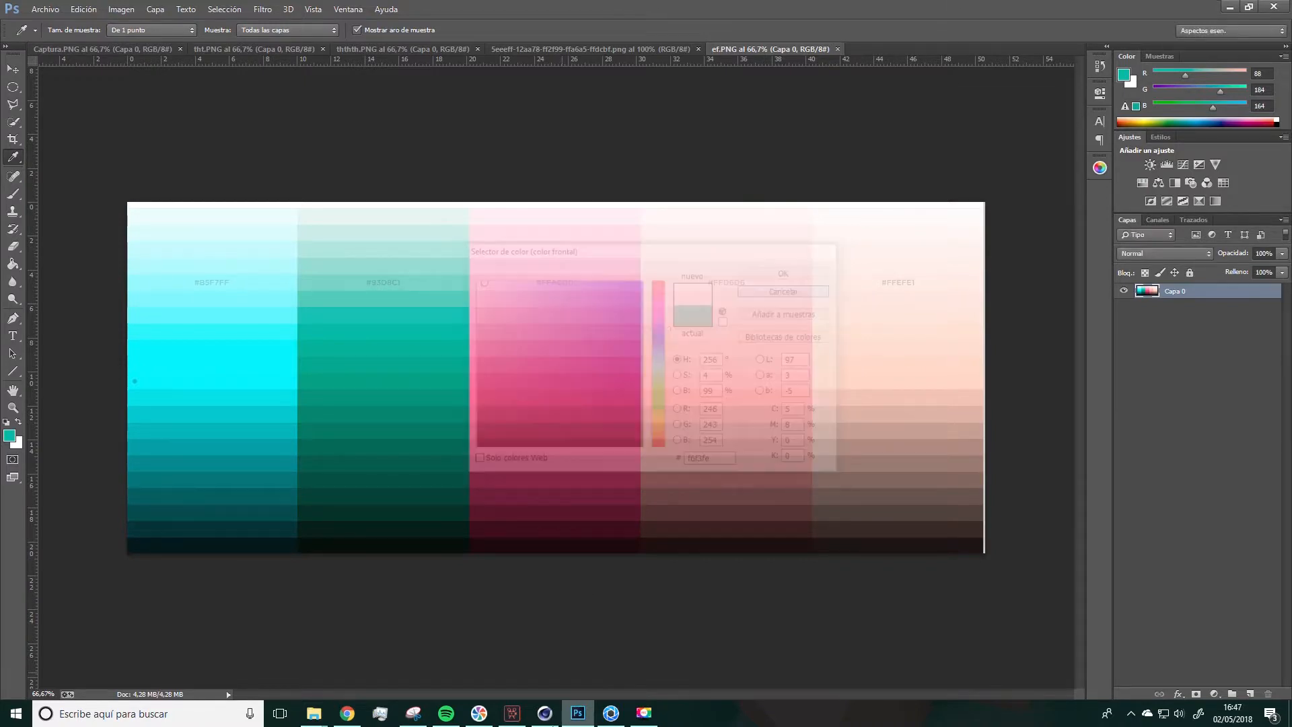
pyautogui.click(611, 713)
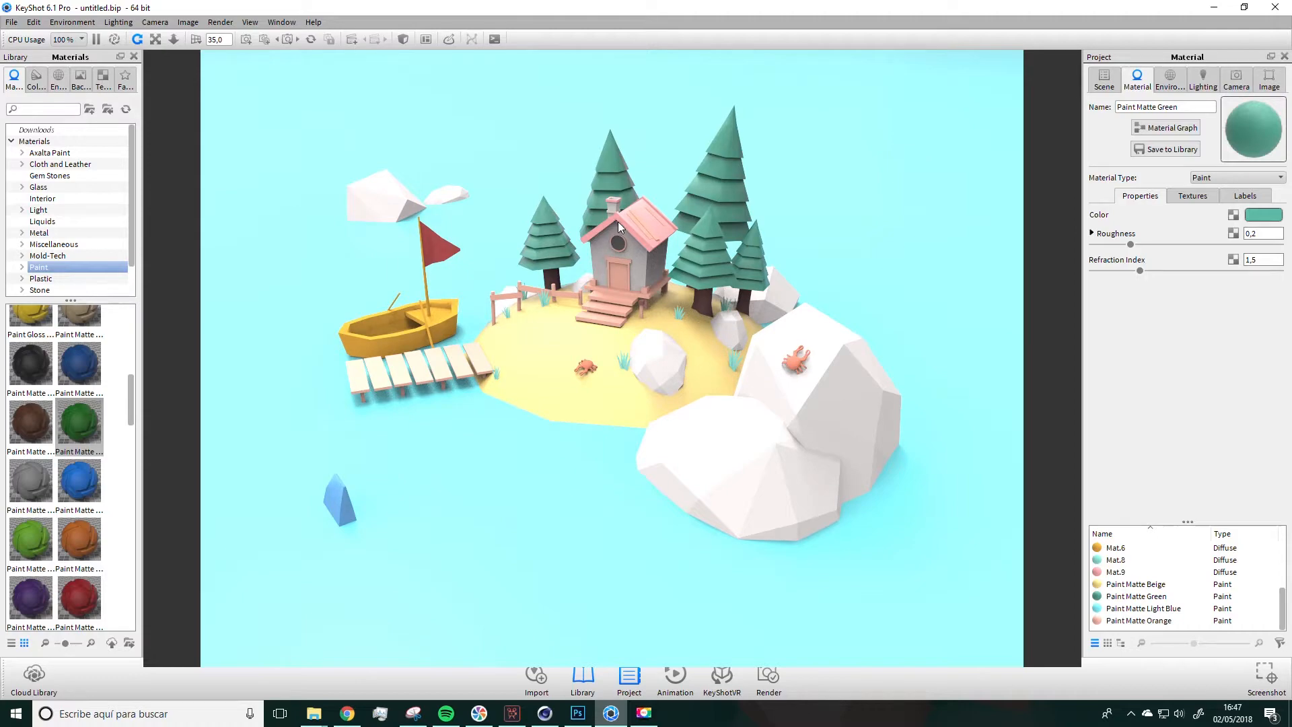
pyautogui.click(577, 712)
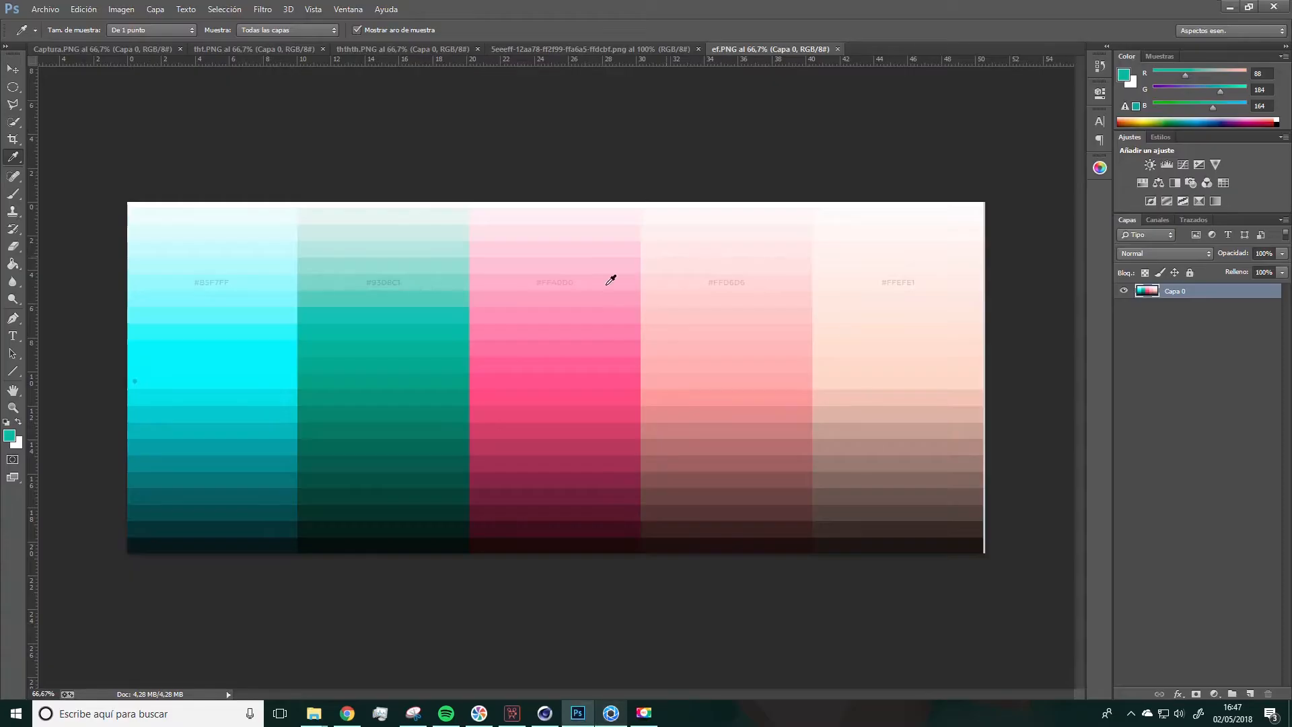
pyautogui.click(523, 354)
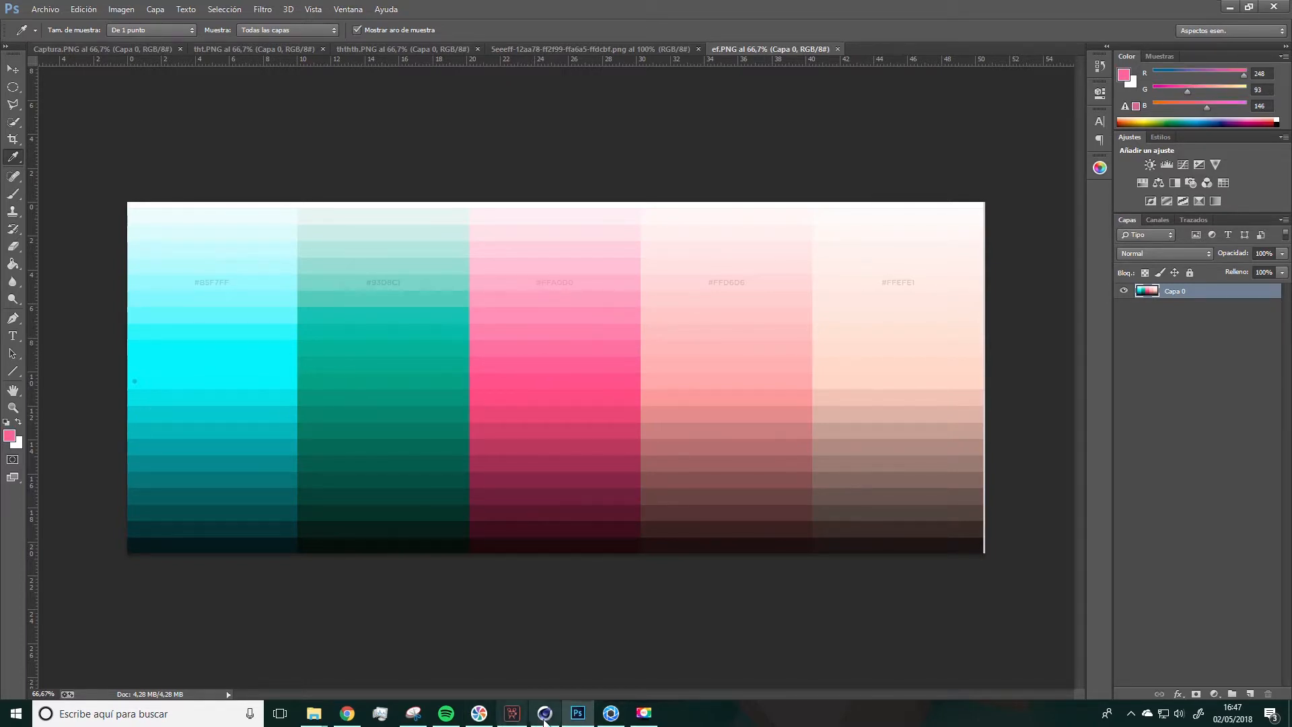
# In KeyShot, apply Paint Matte Light Blue to the house's roof and open that material's properties
pyautogui.click(611, 712)
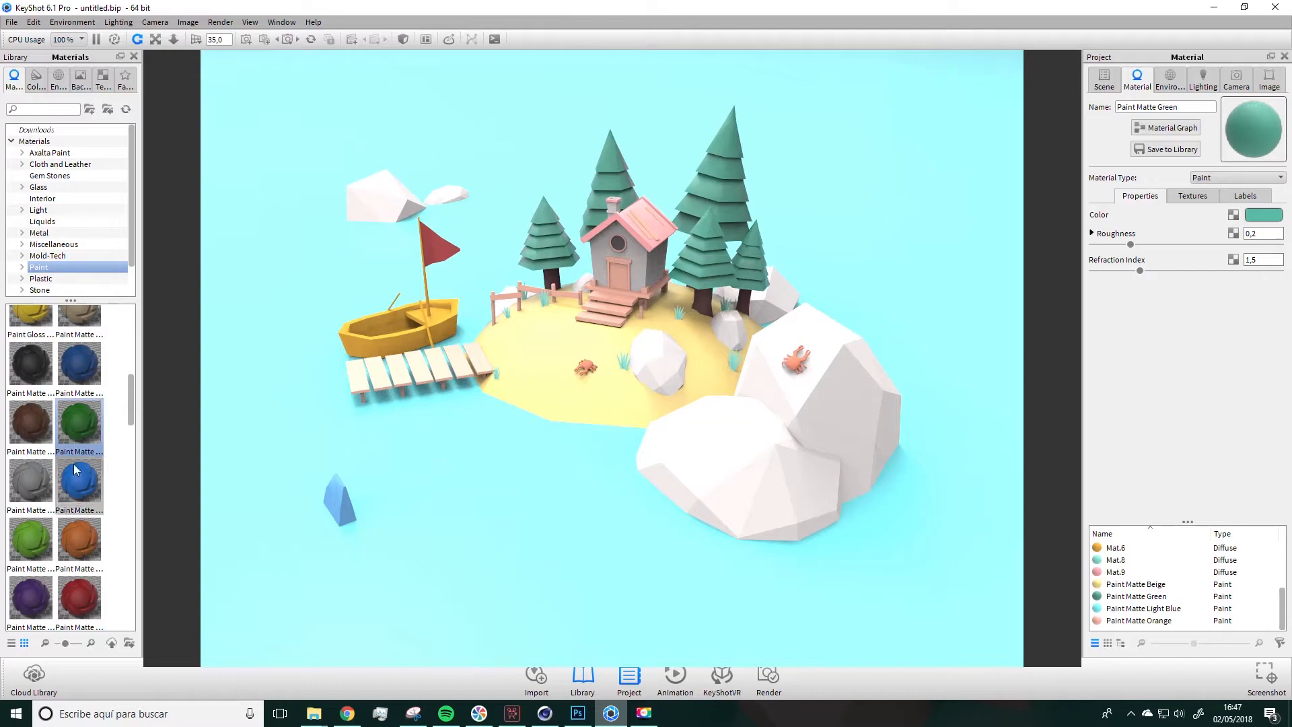
pyautogui.moveTo(80, 490)
pyautogui.mouseDown()
pyautogui.moveTo(266, 414)
pyautogui.moveTo(441, 244)
pyautogui.moveTo(621, 215)
pyautogui.moveTo(442, 241)
pyautogui.moveTo(506, 215)
pyautogui.moveTo(620, 221)
pyautogui.mouseUp()
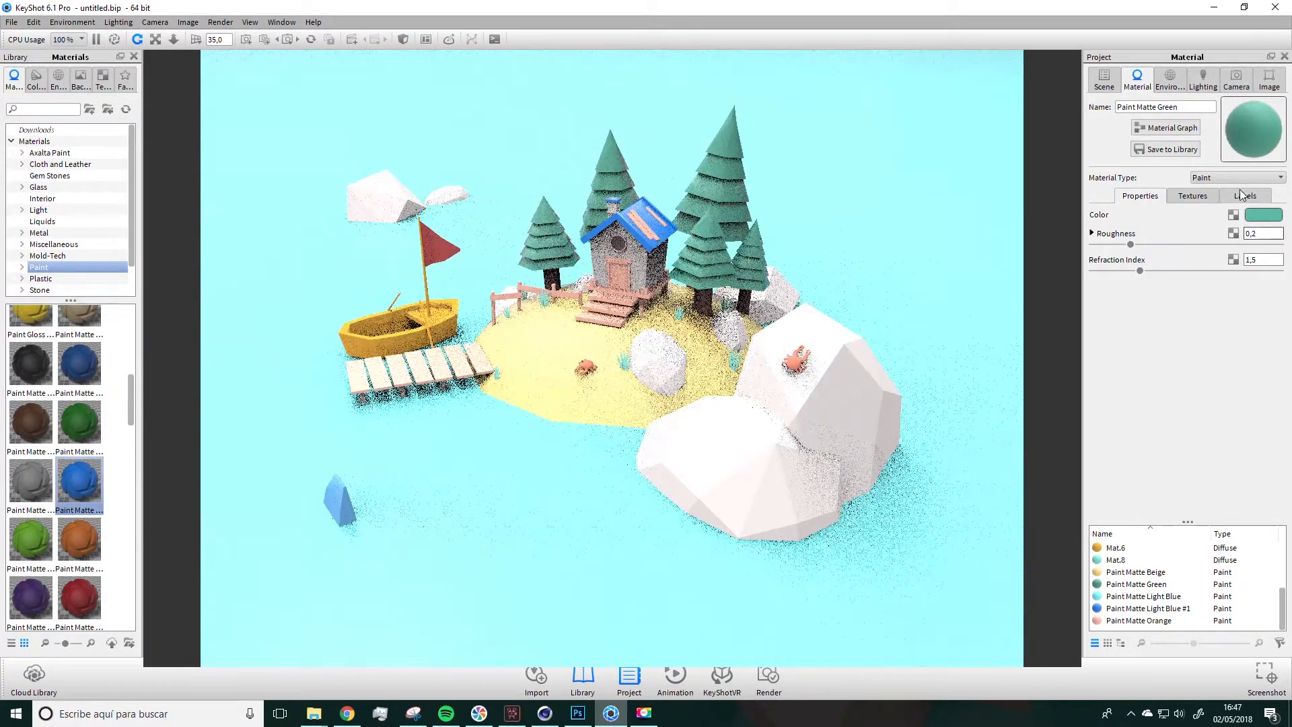
pyautogui.doubleClick(627, 225)
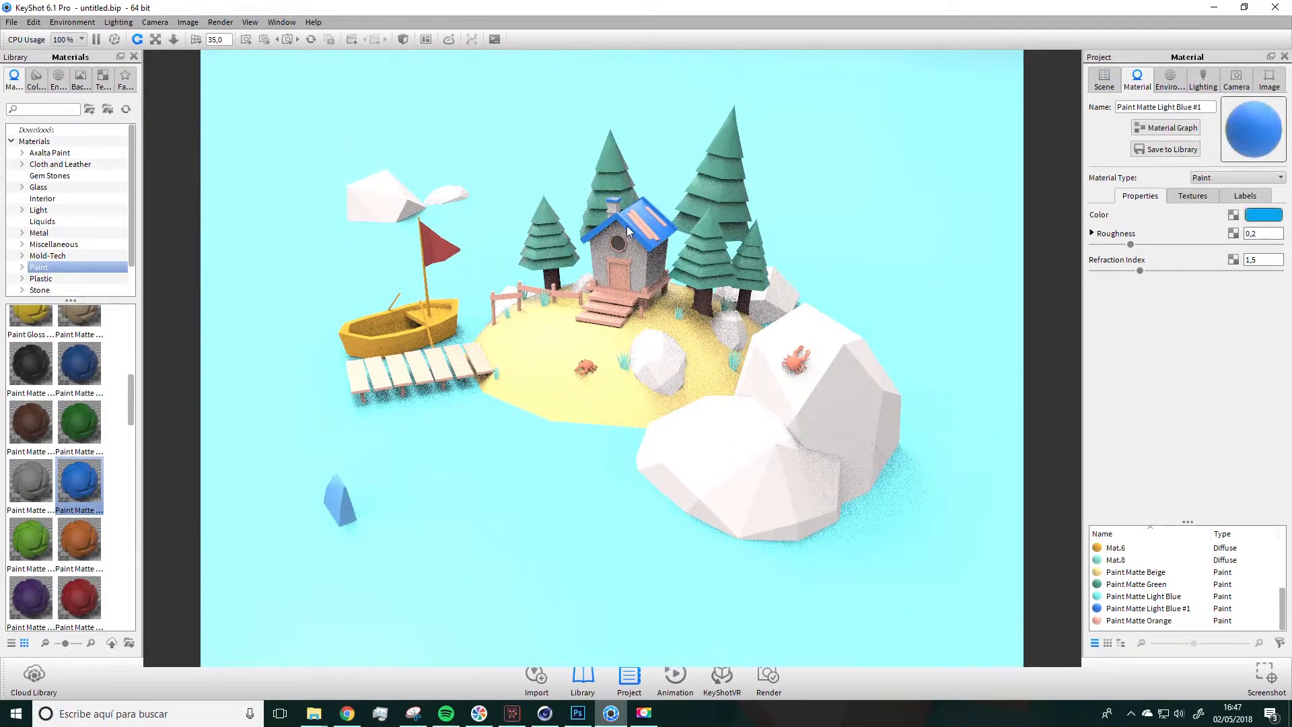
# Switch to Photoshop, sample a strong pink from ef.PNG's middle column and read its RGB values in the color picker
pyautogui.click(577, 713)
pyautogui.click(548, 354)
pyautogui.click(540, 377)
pyautogui.click(9, 436)
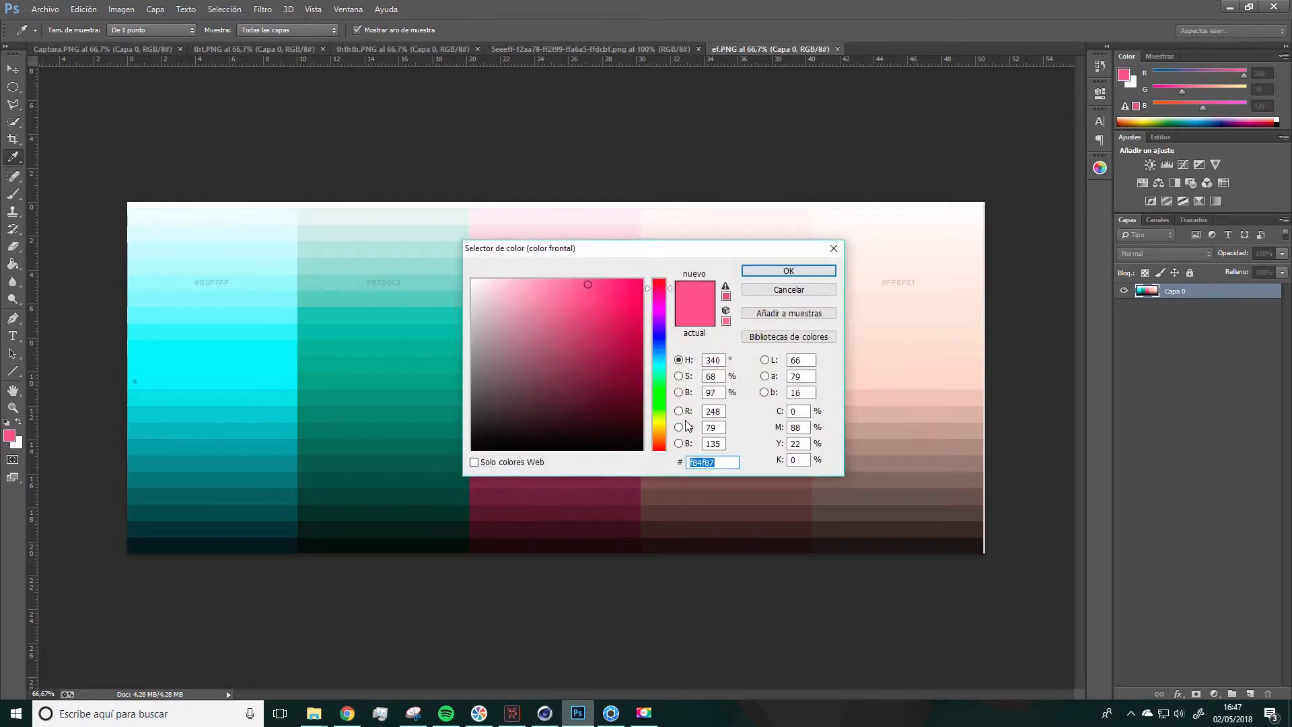
pyautogui.moveTo(690, 248); pyautogui.dragTo(560, 257)
pyautogui.click(657, 279)
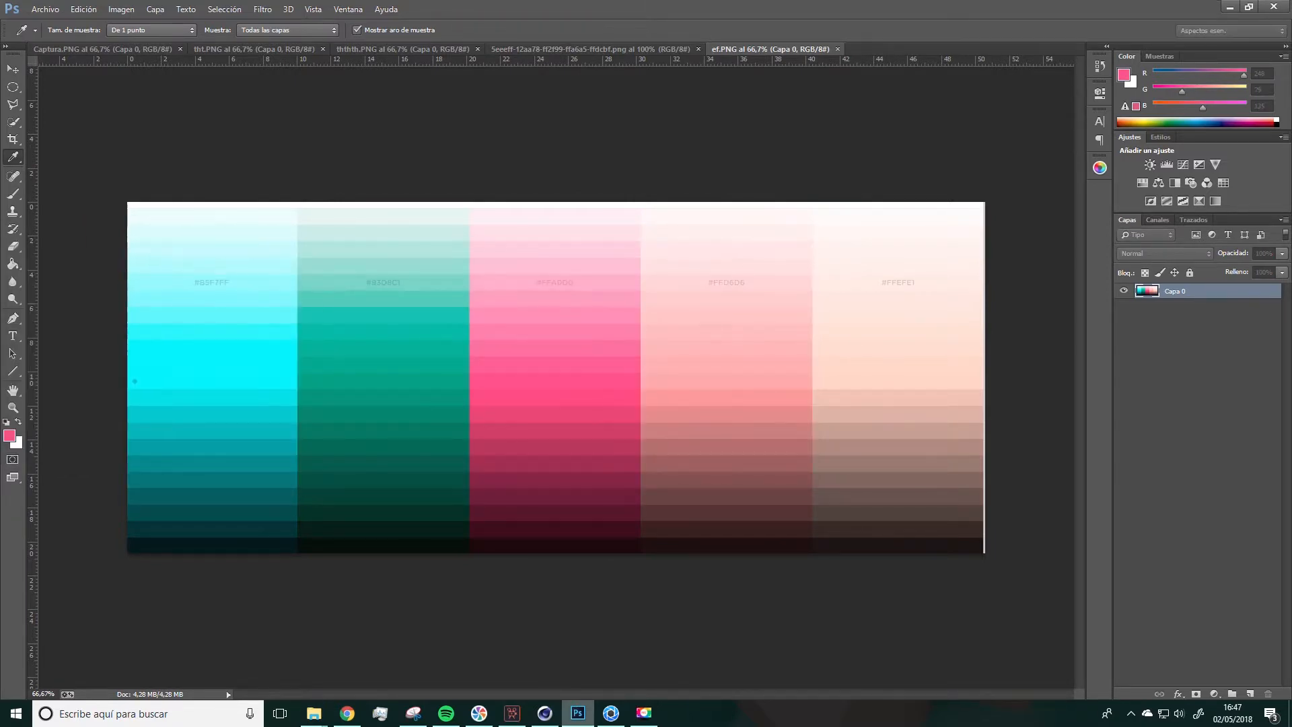
# Switch to KeyShot and set the roof's Paint Matte Light Blue #1 color to red 248, green 79, blue 135
pyautogui.click(610, 712)
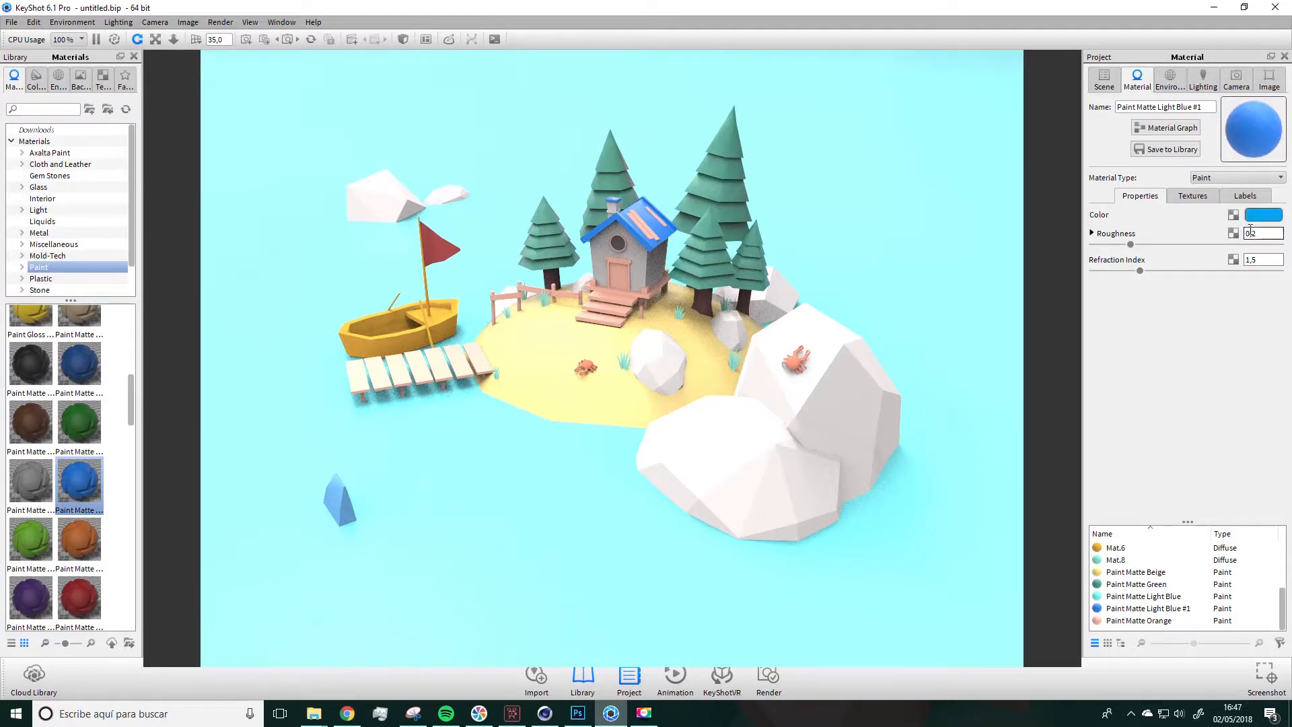
pyautogui.click(1260, 214)
pyautogui.moveTo(1242, 193); pyautogui.dragTo(1176, 206)
pyautogui.write('248')
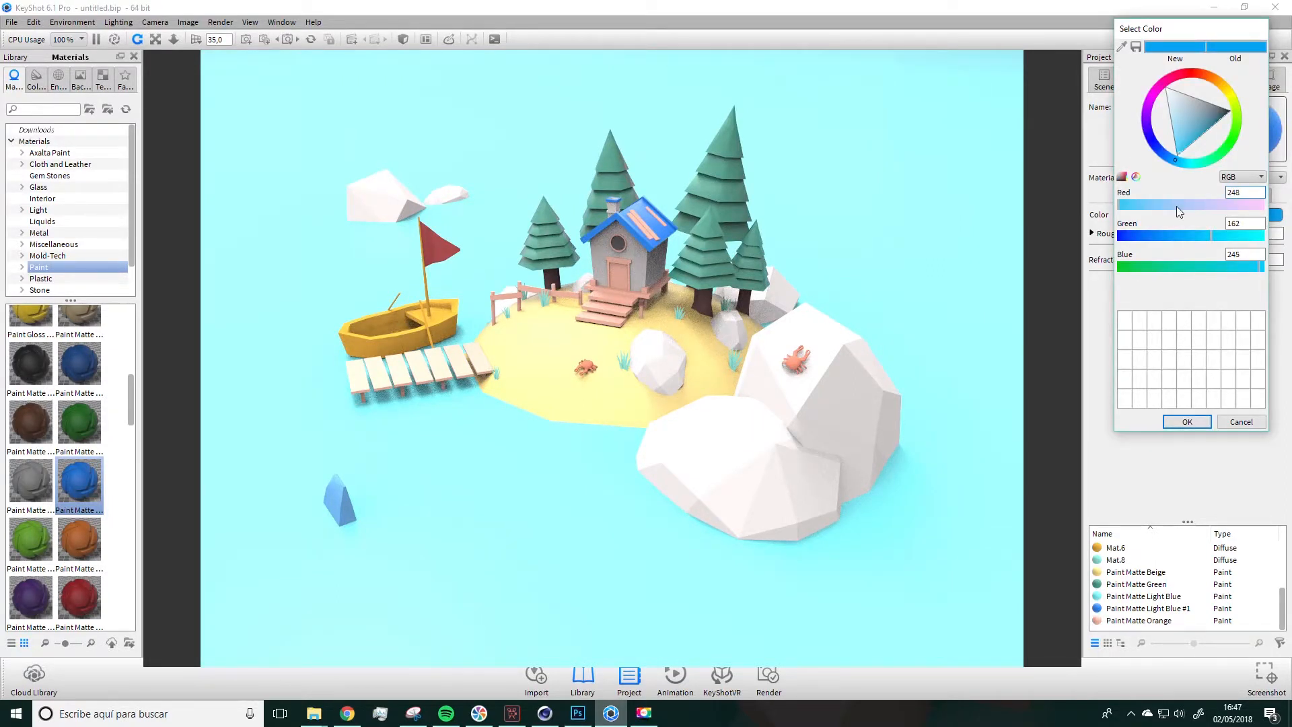
pyautogui.press('Tab')
pyautogui.write('7')
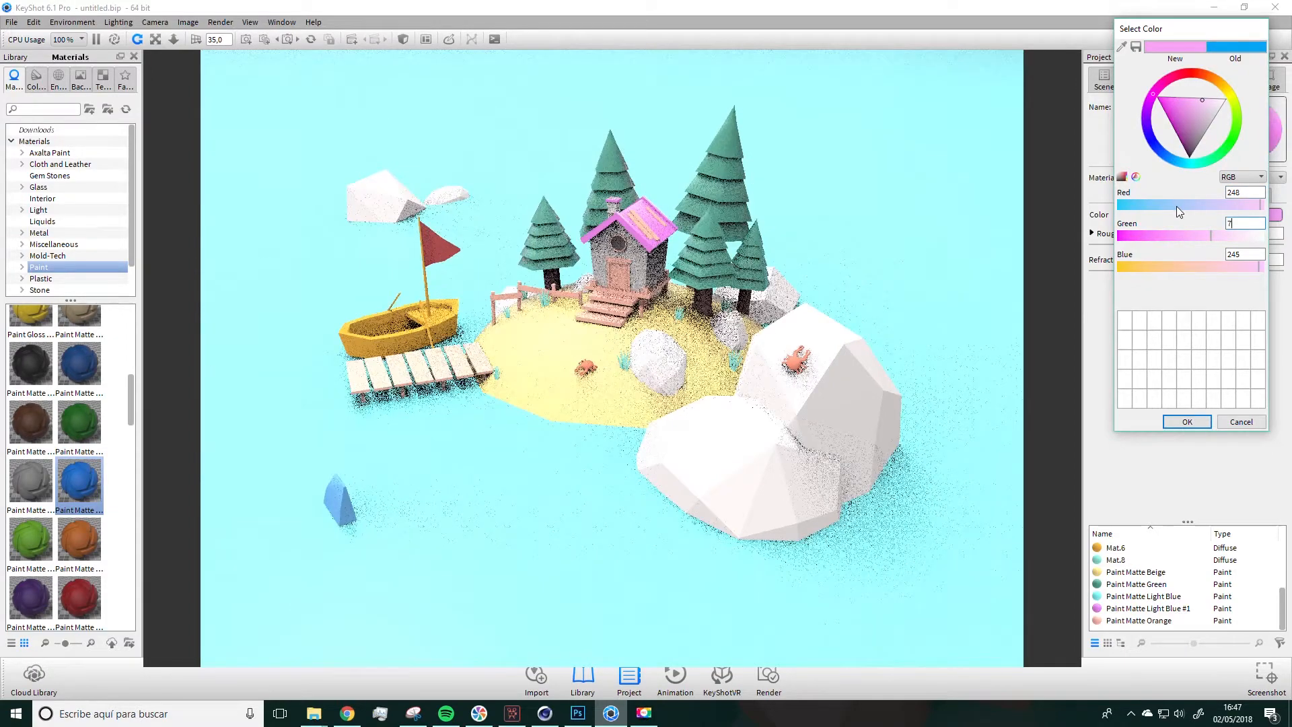
pyautogui.write('9')
pyautogui.press('Tab')
pyautogui.write('135')
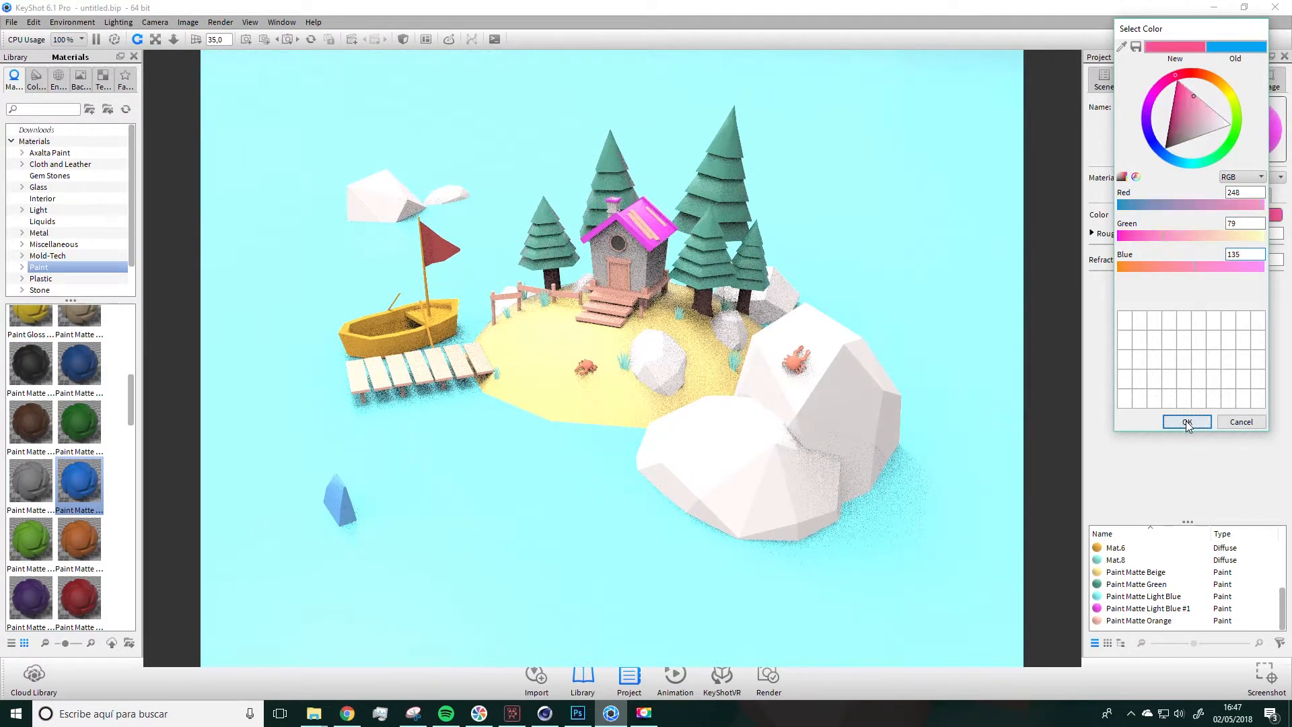
pyautogui.click(1187, 421)
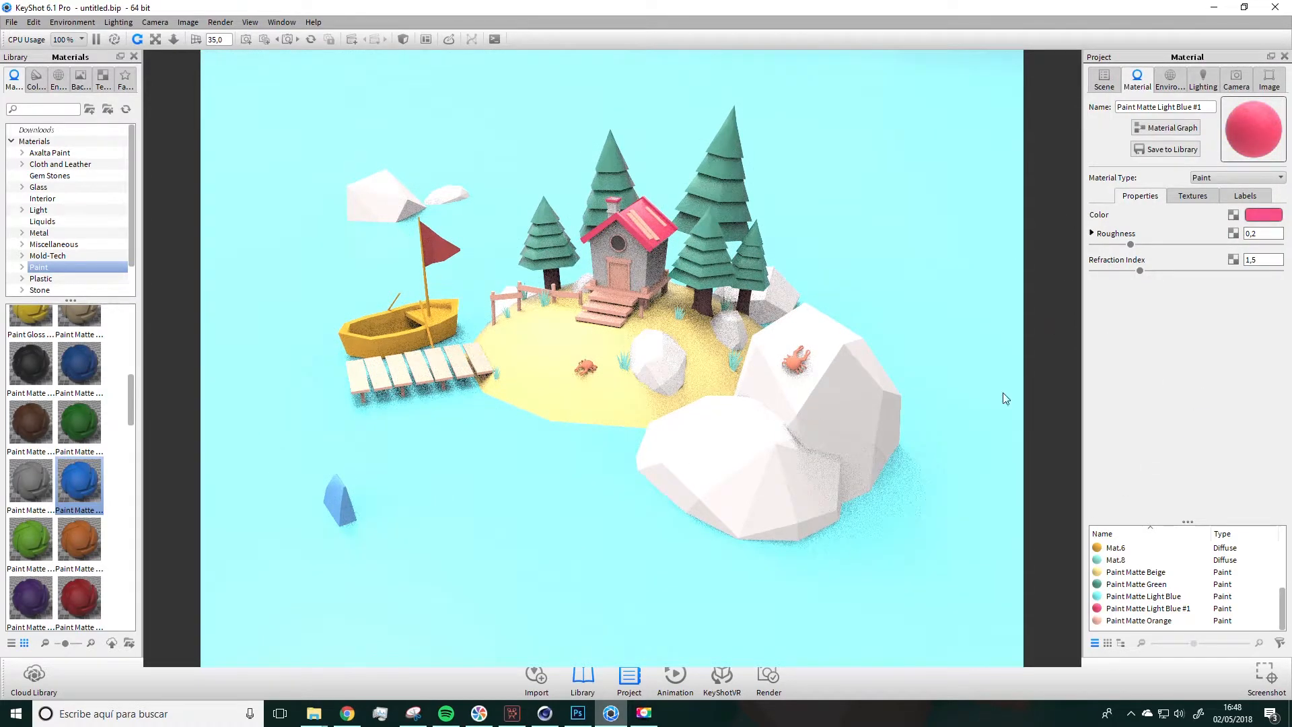
pyautogui.click(1128, 610)
pyautogui.moveTo(1129, 612)
pyautogui.mouseDown()
pyautogui.moveTo(508, 250)
pyautogui.moveTo(442, 249)
pyautogui.mouseUp()
pyautogui.moveTo(439, 252)
pyautogui.mouseDown()
pyautogui.moveTo(1124, 608)
pyautogui.moveTo(923, 483)
pyautogui.moveTo(593, 210)
pyautogui.moveTo(443, 245)
pyautogui.moveTo(1256, 651)
pyautogui.moveTo(1163, 610)
pyautogui.mouseUp()
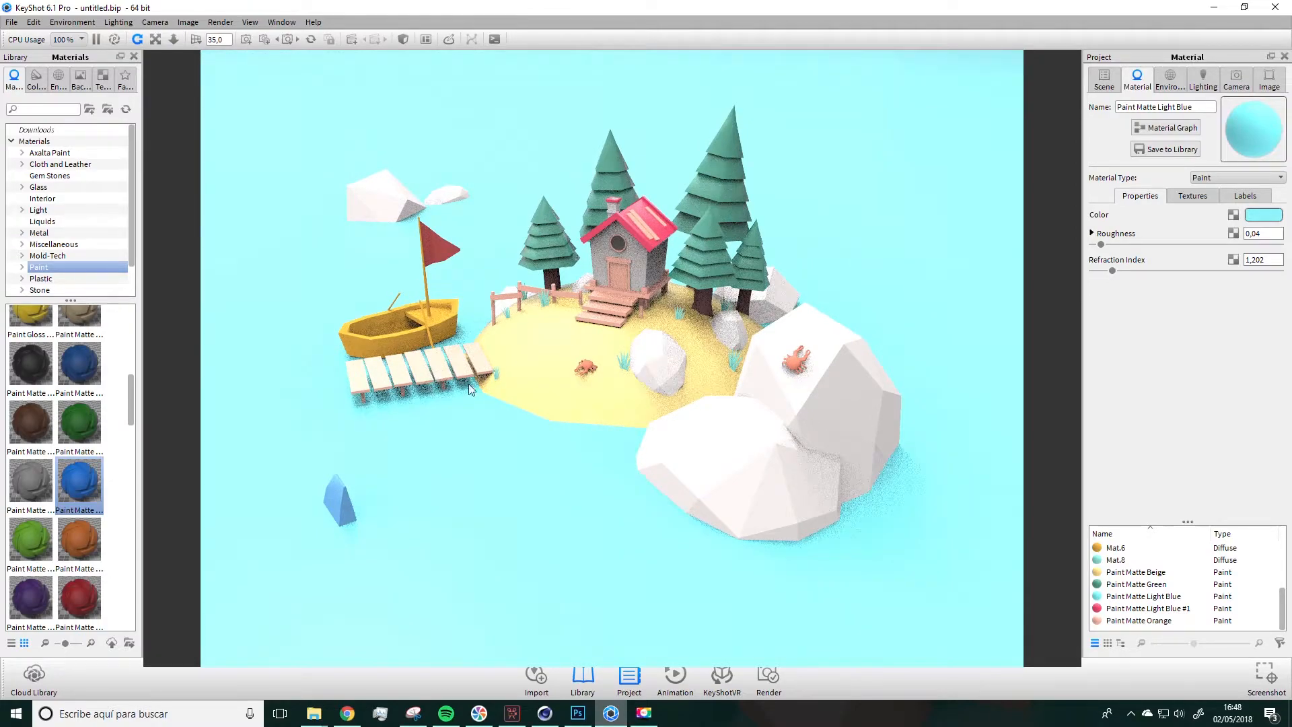
pyautogui.moveTo(860, 227); pyautogui.dragTo(858, 225, button='middle')
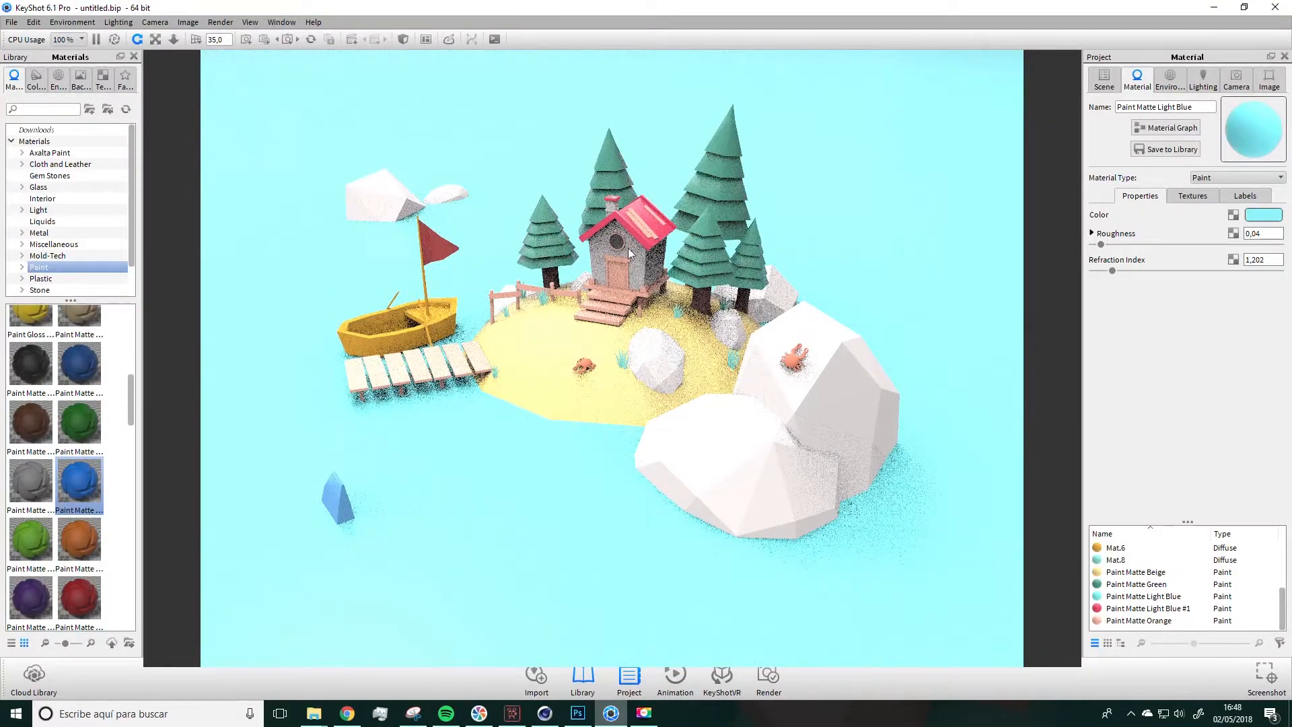
pyautogui.click(577, 713)
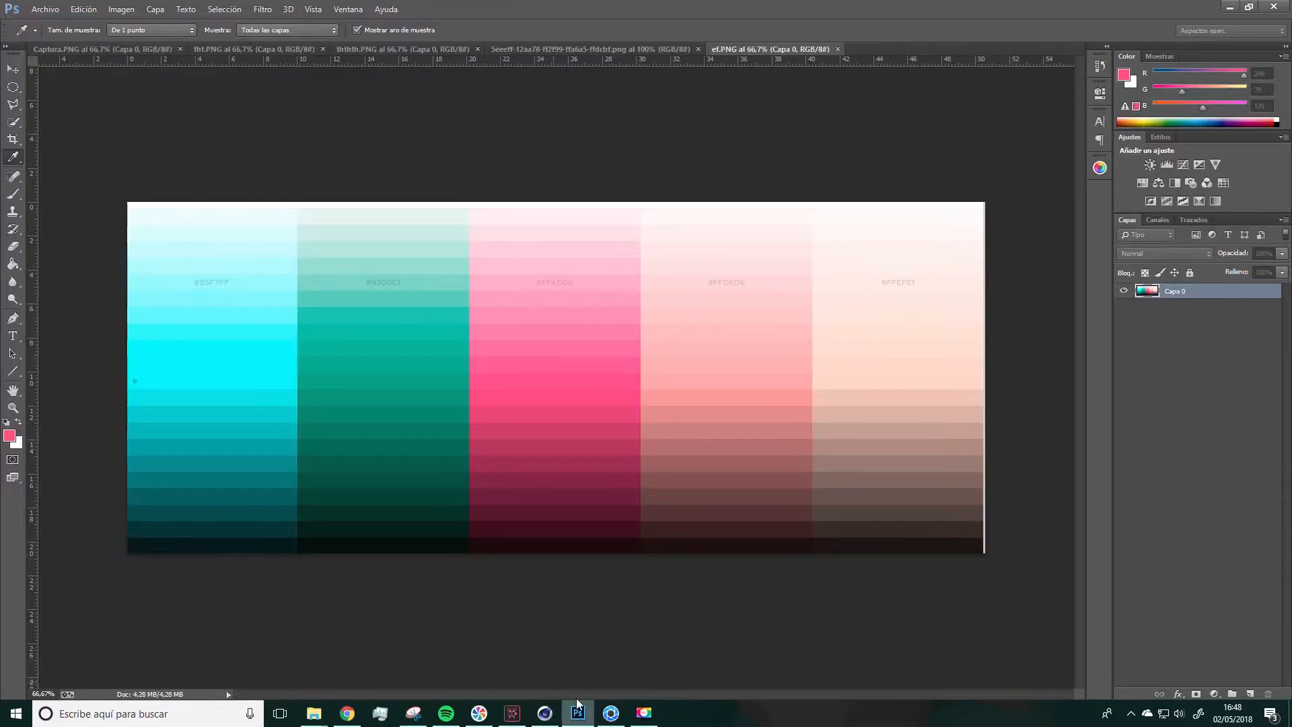
pyautogui.click(611, 713)
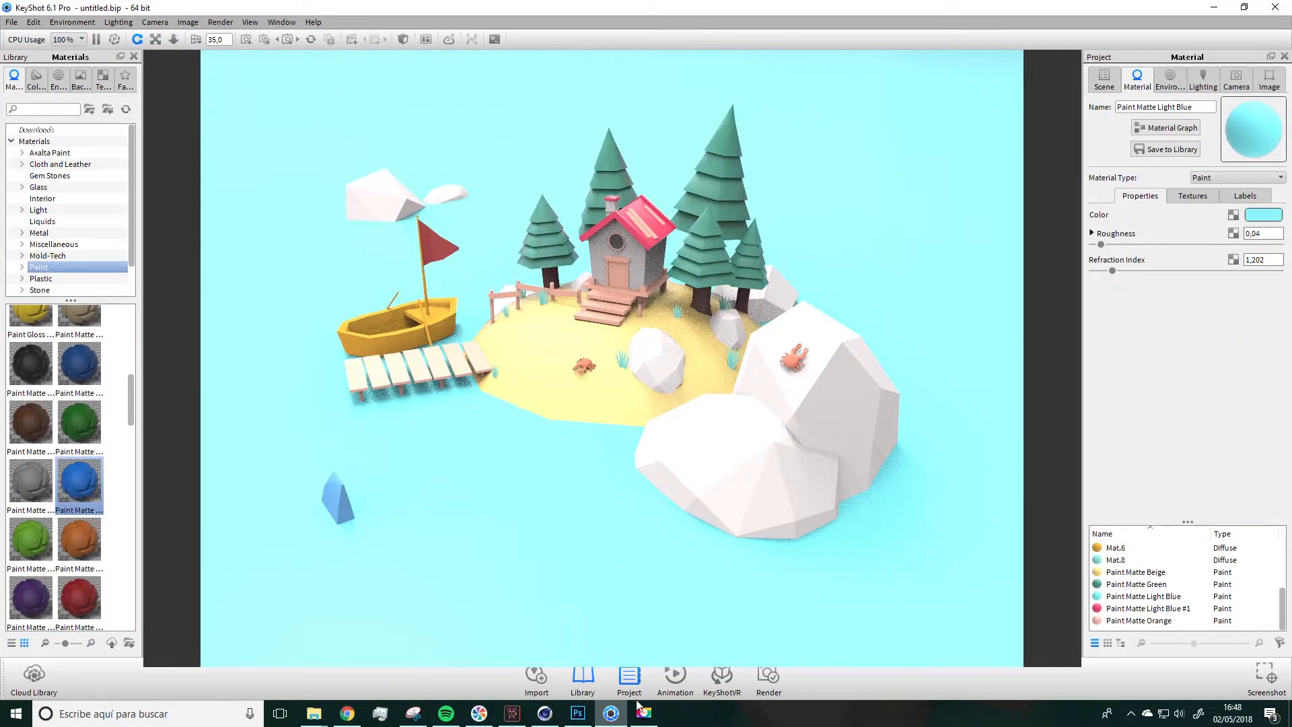
# Switch to Photoshop to read a dusty rose's RGB values in the color picker, and apply Paint Matte Brown to the boat in KeyShot
pyautogui.click(577, 714)
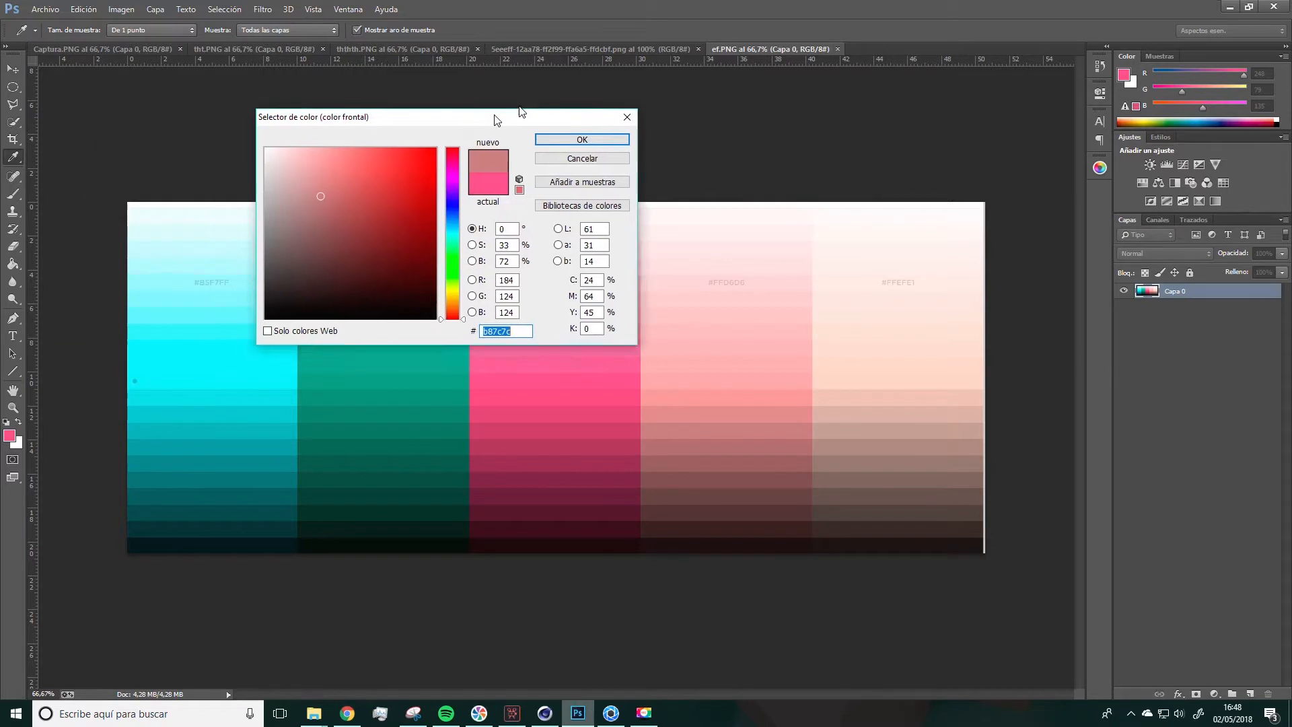
pyautogui.moveTo(518, 117); pyautogui.dragTo(0, 202)
pyautogui.click(607, 715)
pyautogui.moveTo(43, 421)
pyautogui.mouseDown()
pyautogui.moveTo(348, 336)
pyautogui.moveTo(430, 298)
pyautogui.moveTo(389, 333)
pyautogui.mouseUp()
# Set the boat's Paint Matte Brown color to red 184, green 124, blue 124
pyautogui.click(1262, 215)
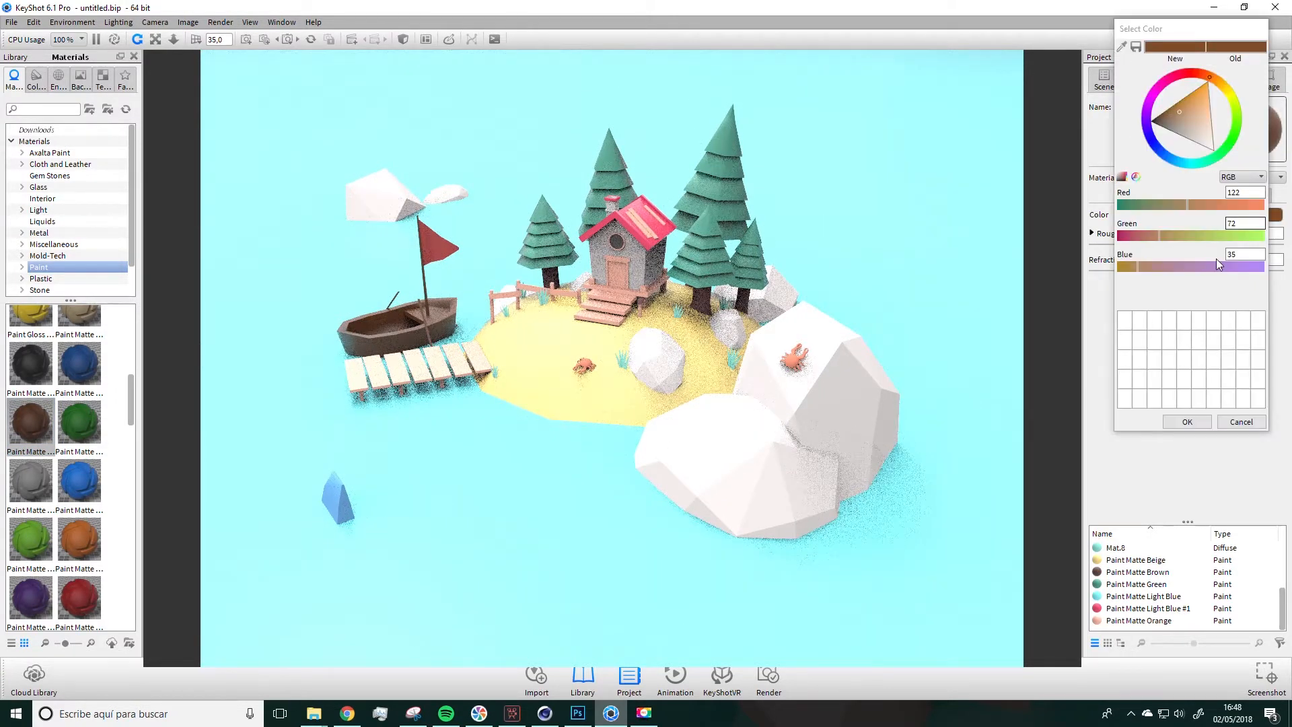
pyautogui.moveTo(1243, 194); pyautogui.dragTo(1197, 197)
pyautogui.write('184')
pyautogui.press('Tab')
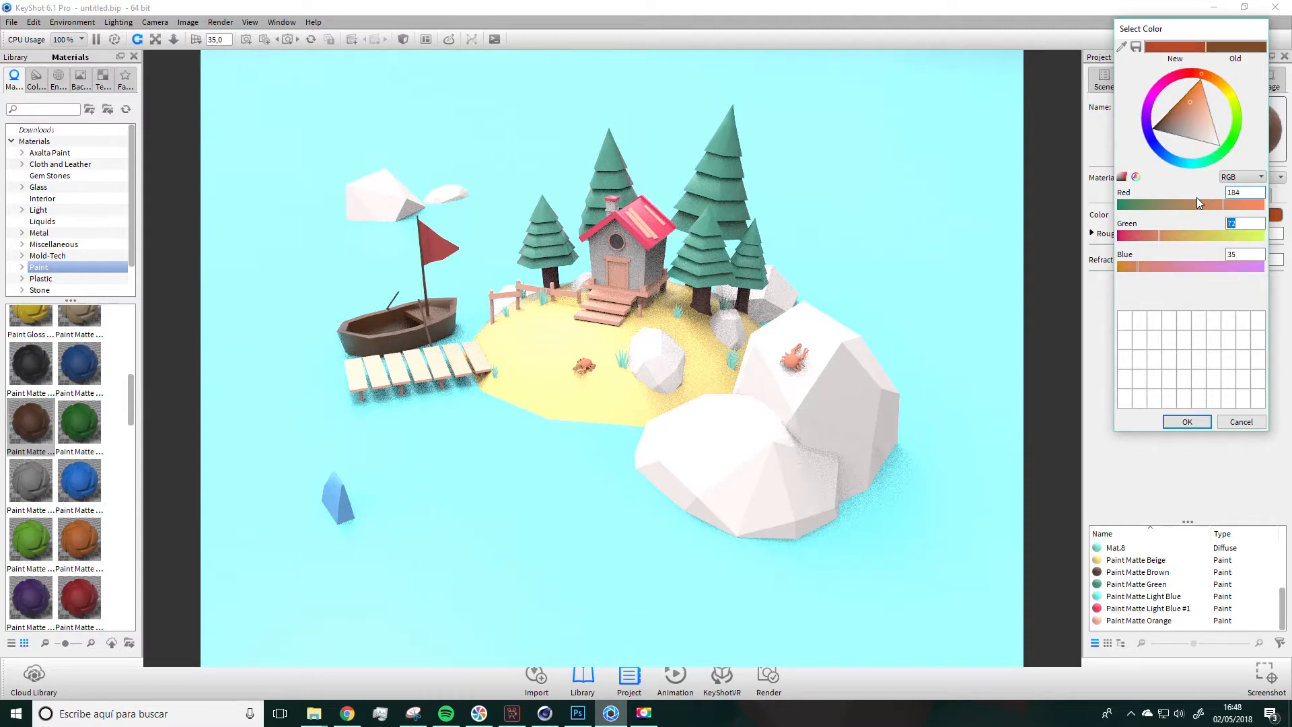
pyautogui.write('124')
pyautogui.press('Tab')
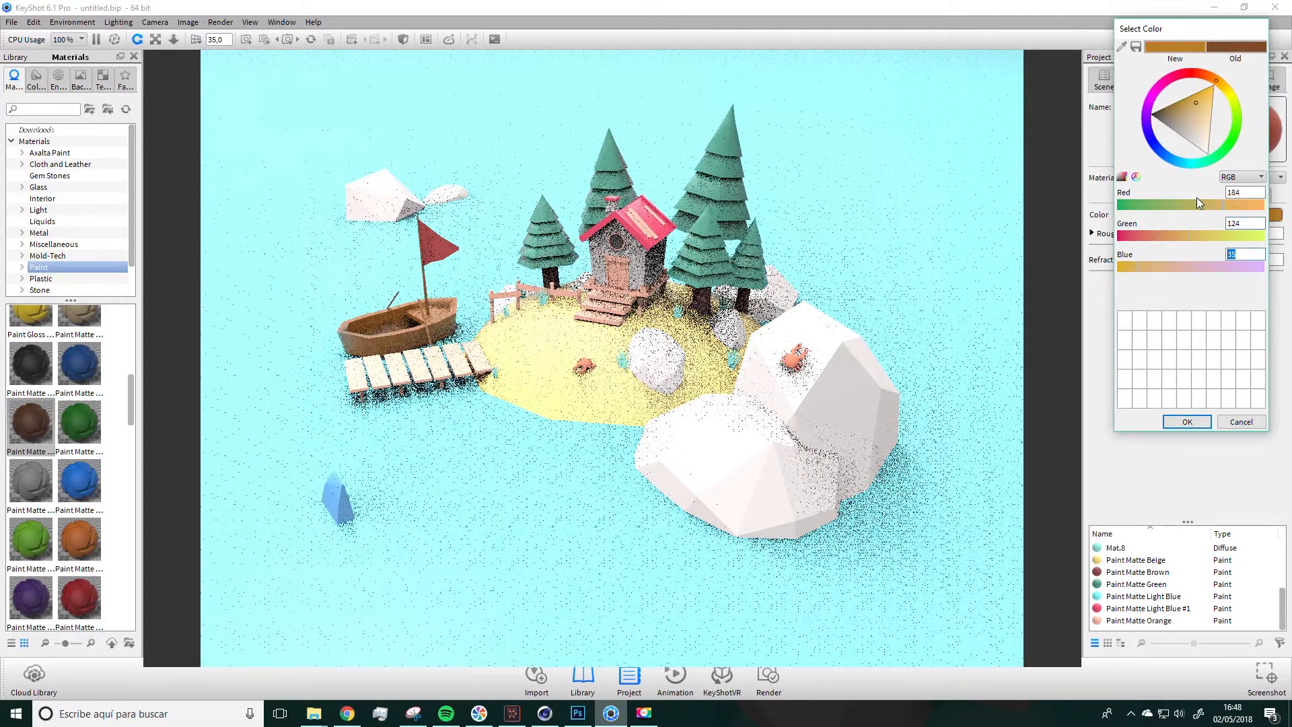
pyautogui.write('124')
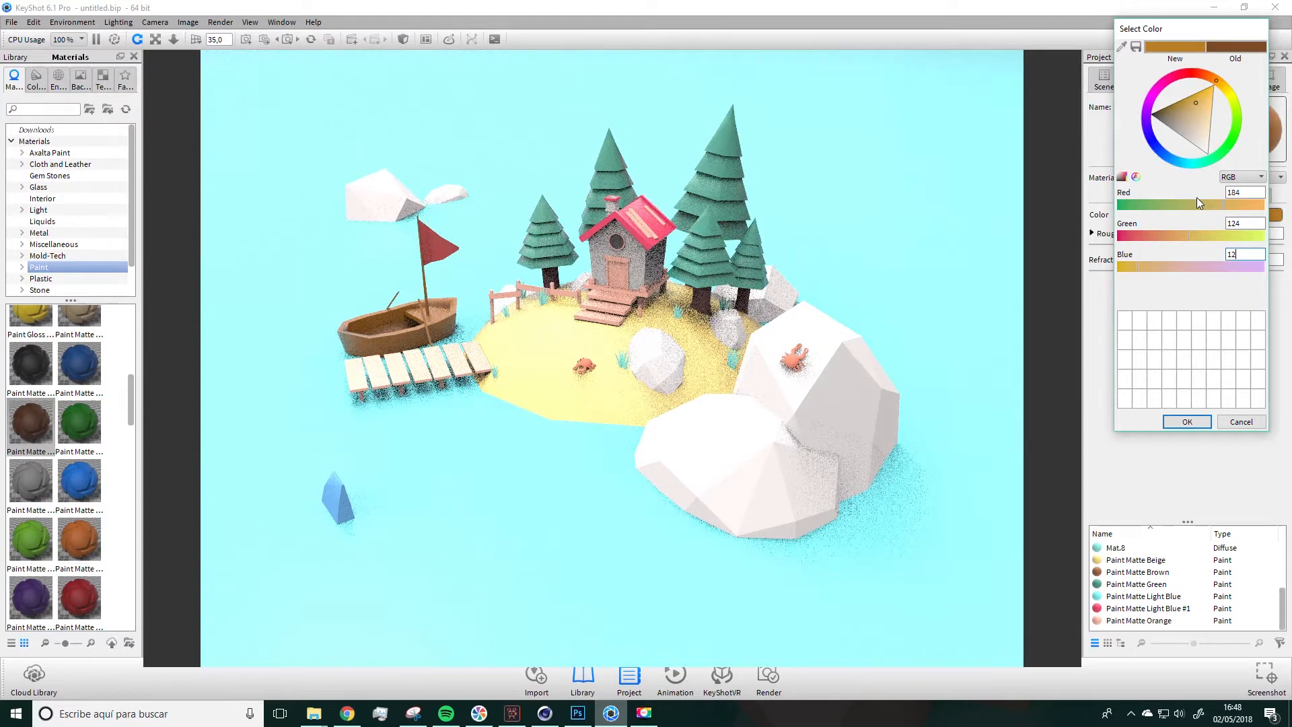
pyautogui.click(1199, 421)
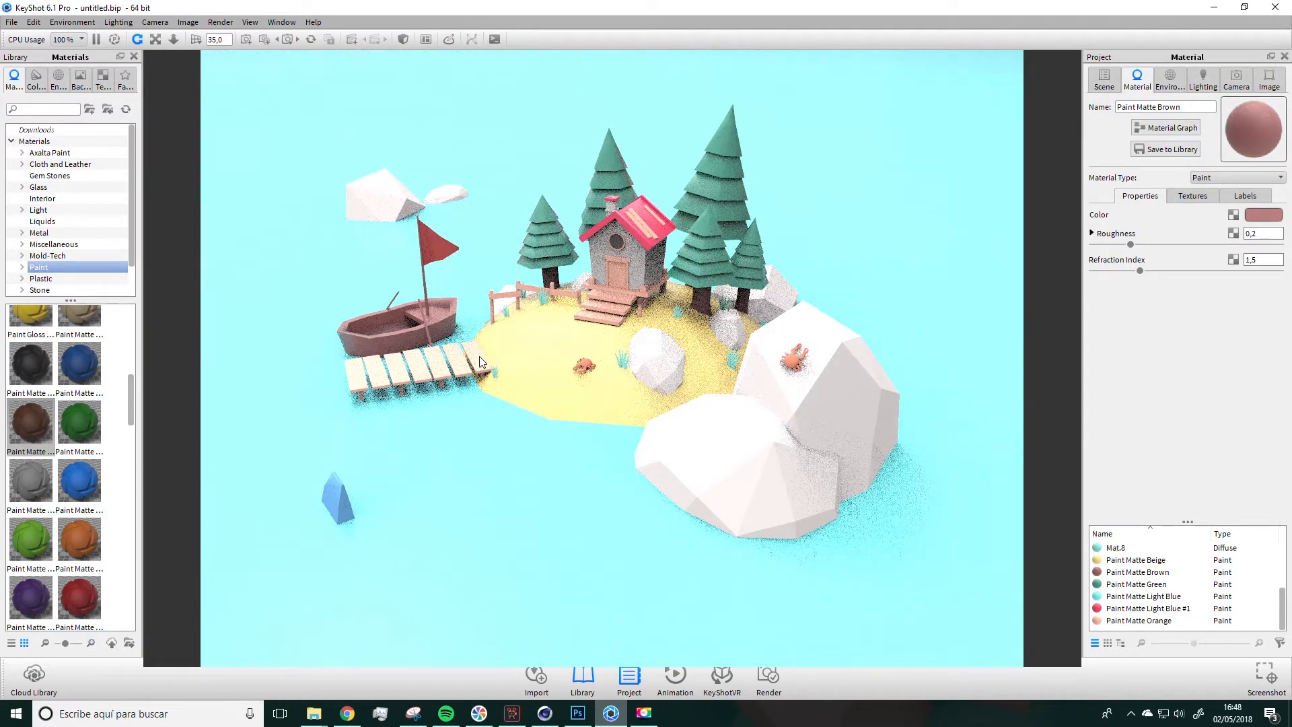
# Apply Paint Matte Yellow to the glass of the house's round window
pyautogui.doubleClick(438, 487)
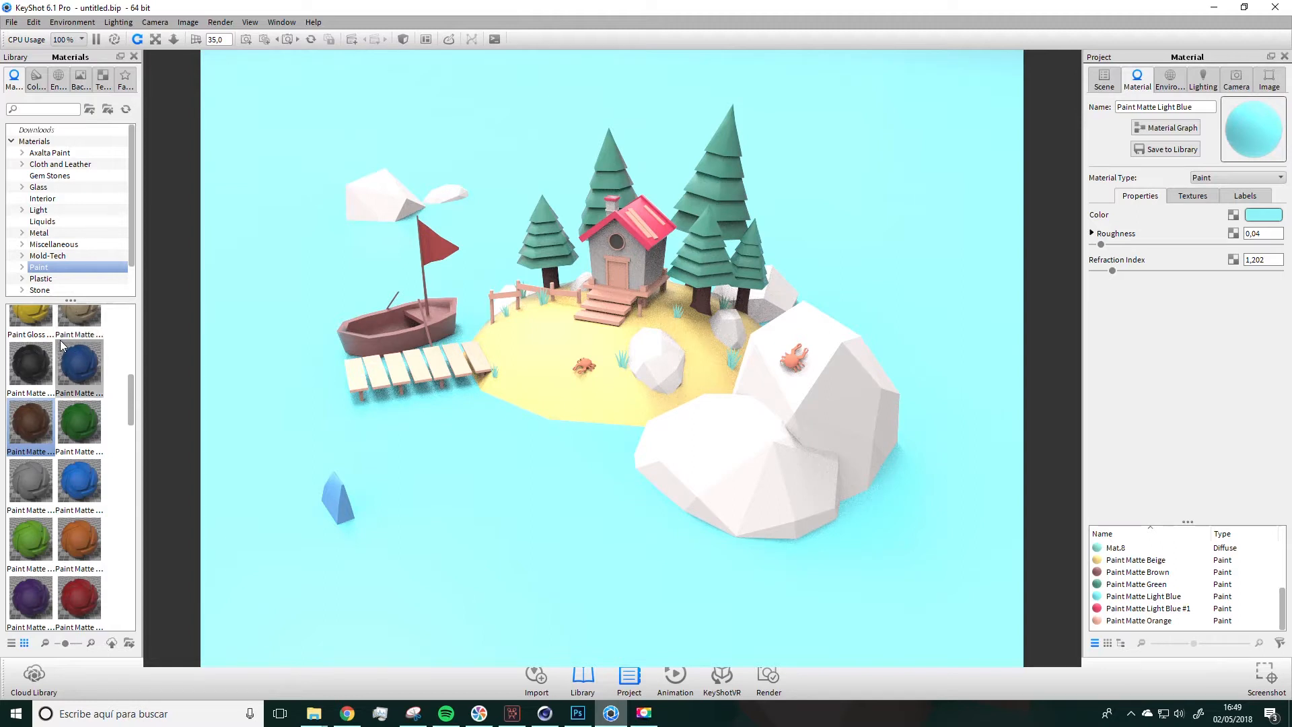
pyautogui.click(88, 382)
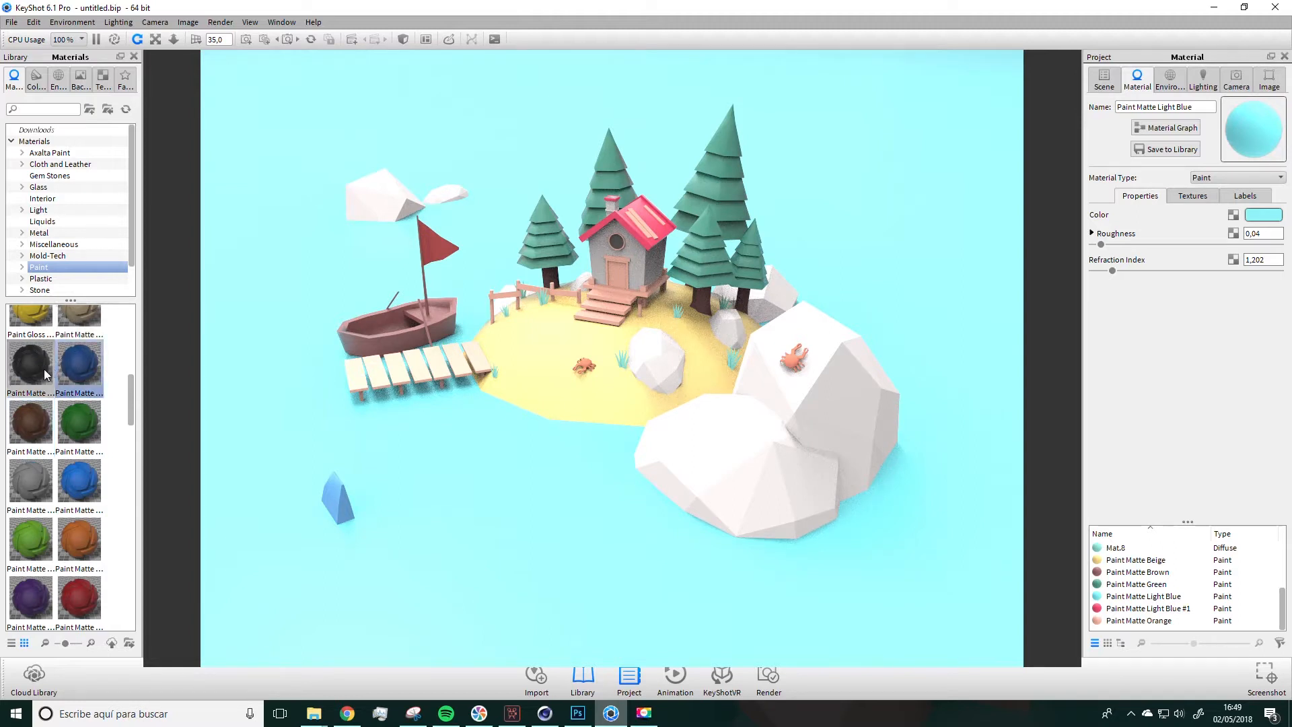
pyautogui.click(83, 390)
pyautogui.scroll(-3, 87, 378)
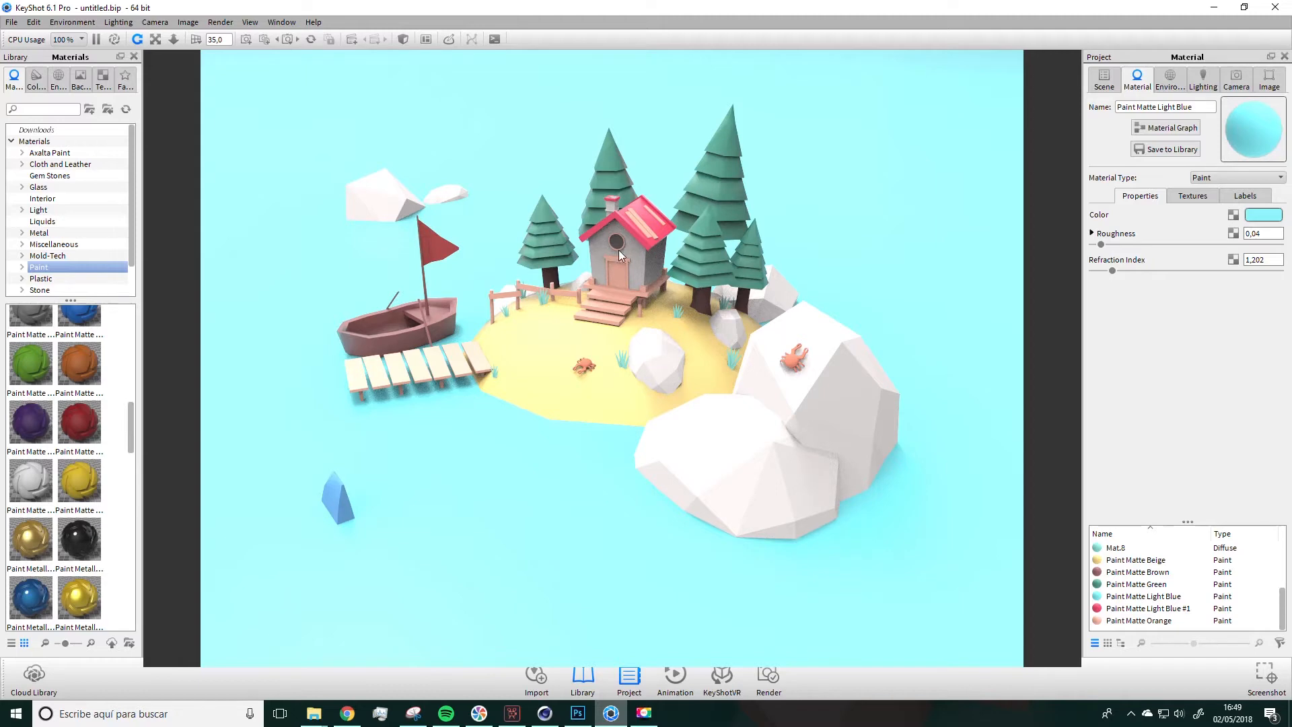
pyautogui.moveTo(79, 478)
pyautogui.mouseDown()
pyautogui.moveTo(673, 259)
pyautogui.moveTo(623, 253)
pyautogui.moveTo(617, 238)
pyautogui.mouseUp()
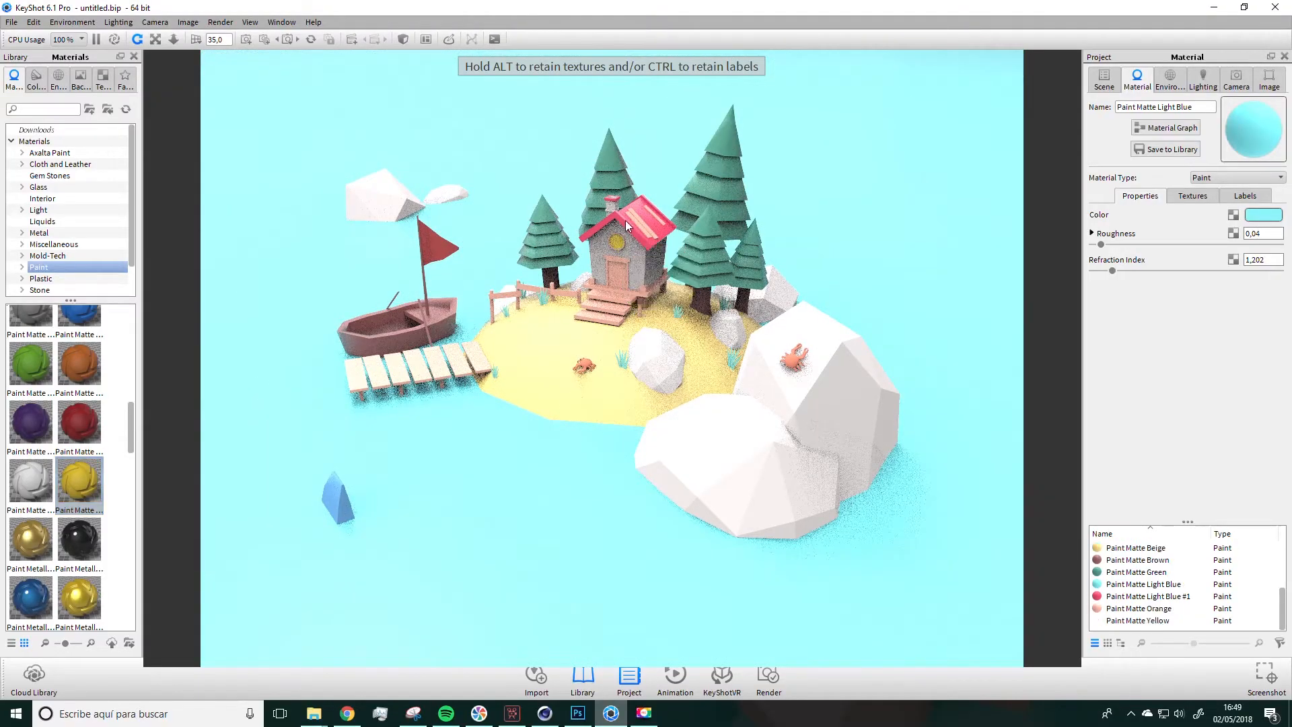
pyautogui.scroll(10, 625, 225)
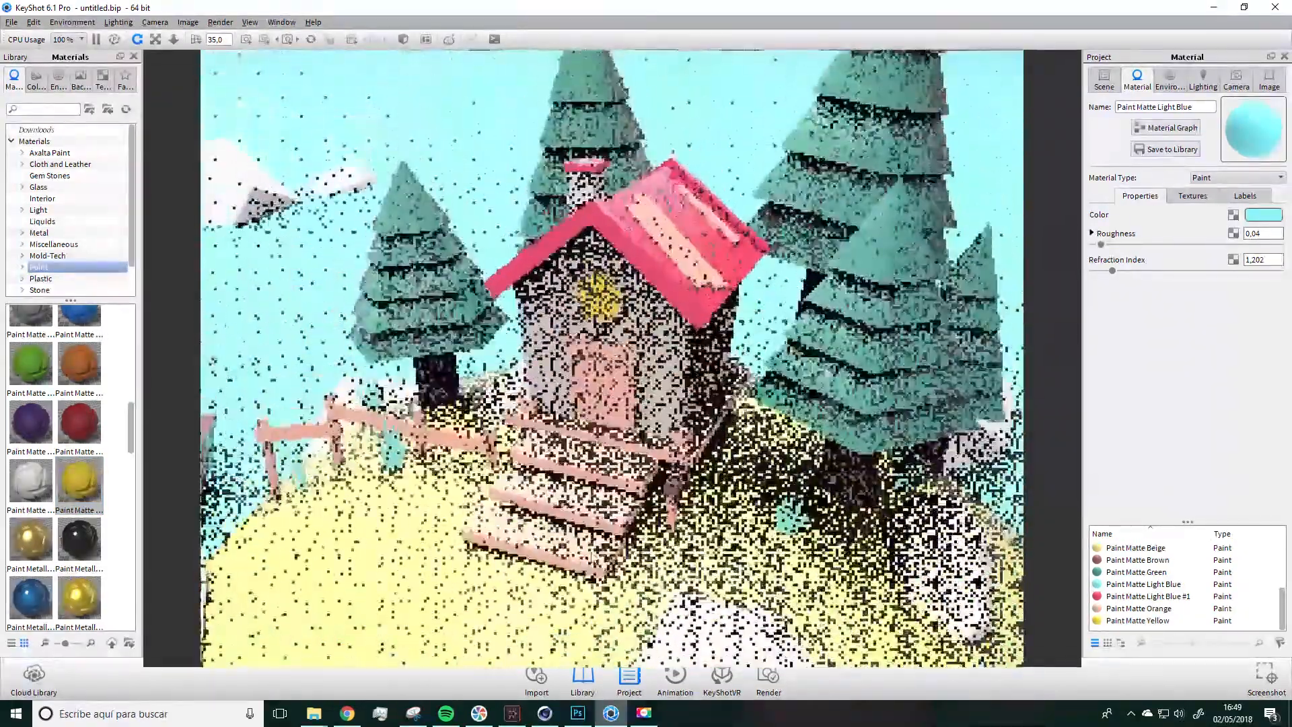
pyautogui.scroll(10, 605, 296)
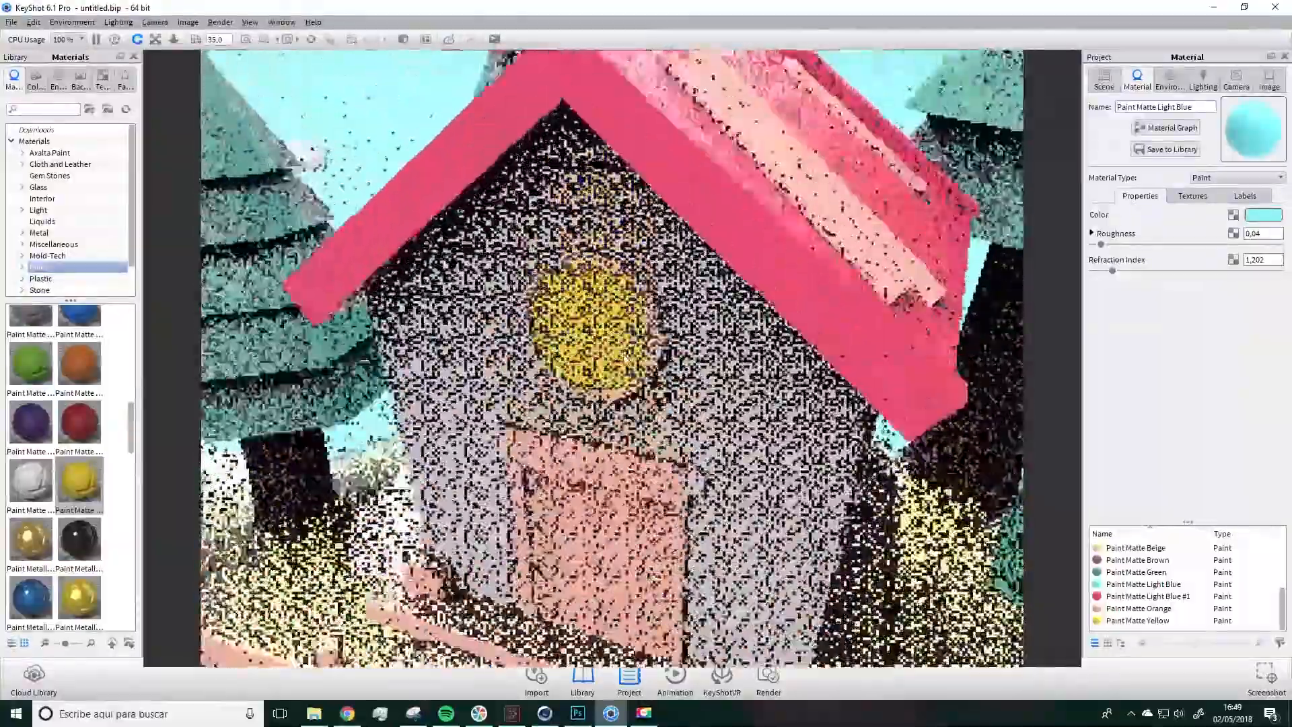
pyautogui.scroll(-3, 625, 357)
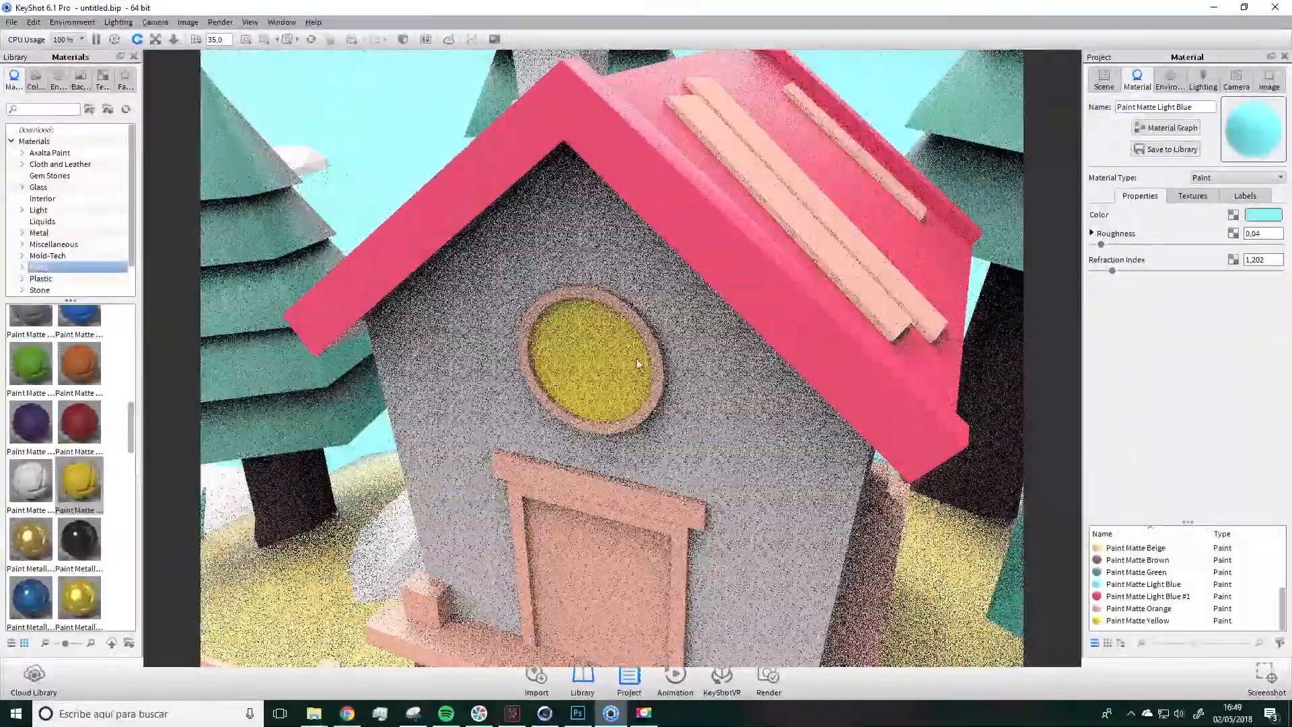
pyautogui.moveTo(559, 355); pyautogui.dragTo(589, 344)
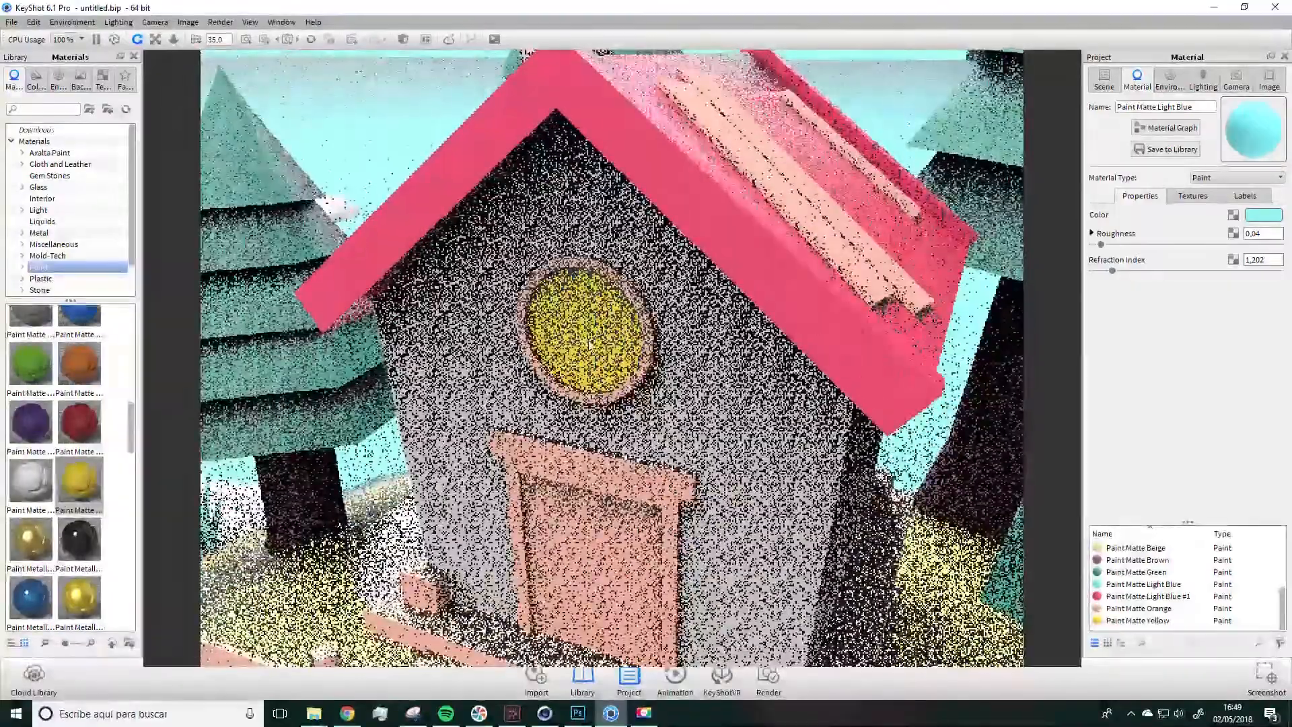
pyautogui.scroll(-10, 589, 344)
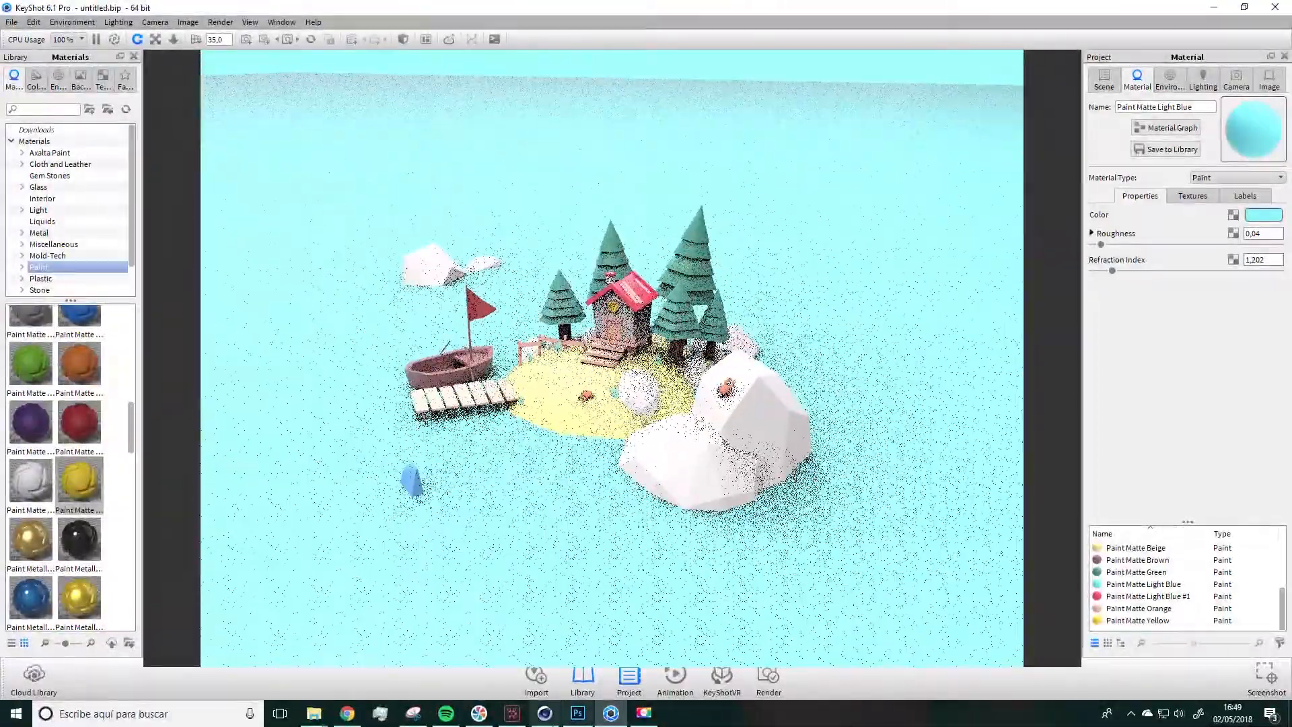
# Switch to Photoshop and choose a pale yellow in the foreground color picker, with red 251, green 239, blue 174
pyautogui.click(577, 712)
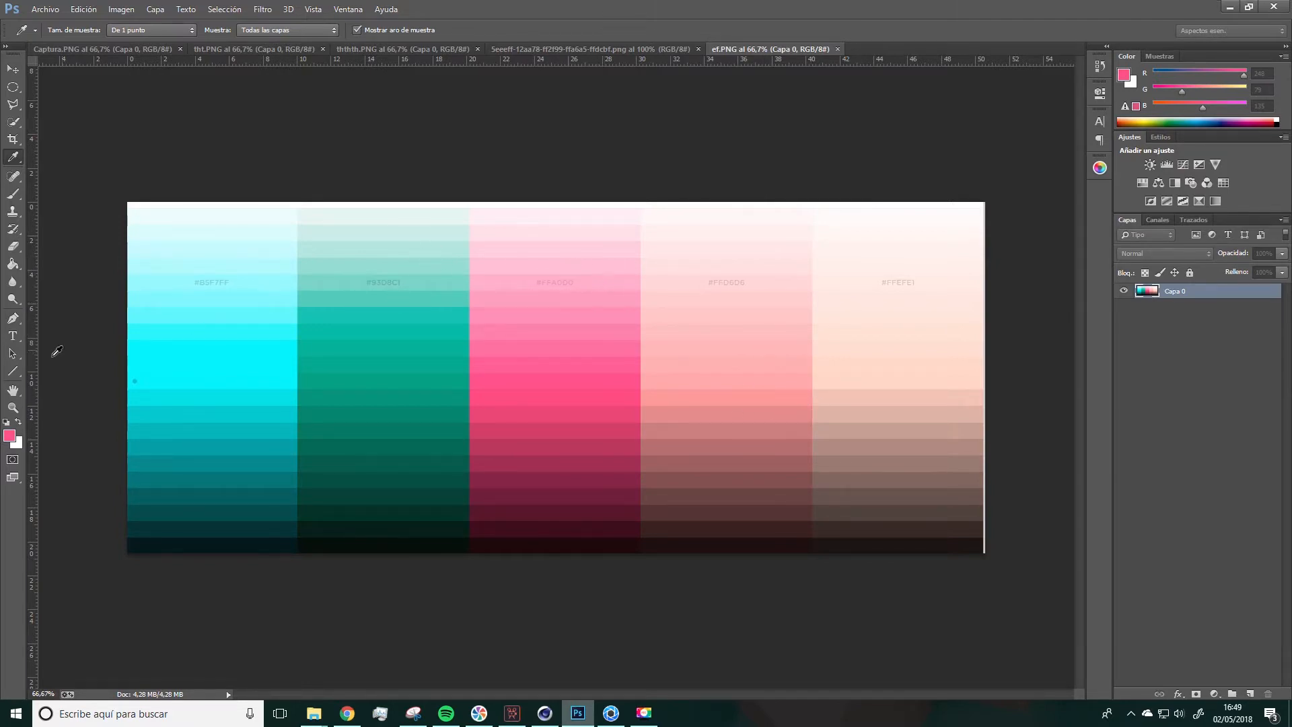
pyautogui.click(10, 436)
pyautogui.click(602, 213)
pyautogui.moveTo(748, 217); pyautogui.dragTo(748, 359)
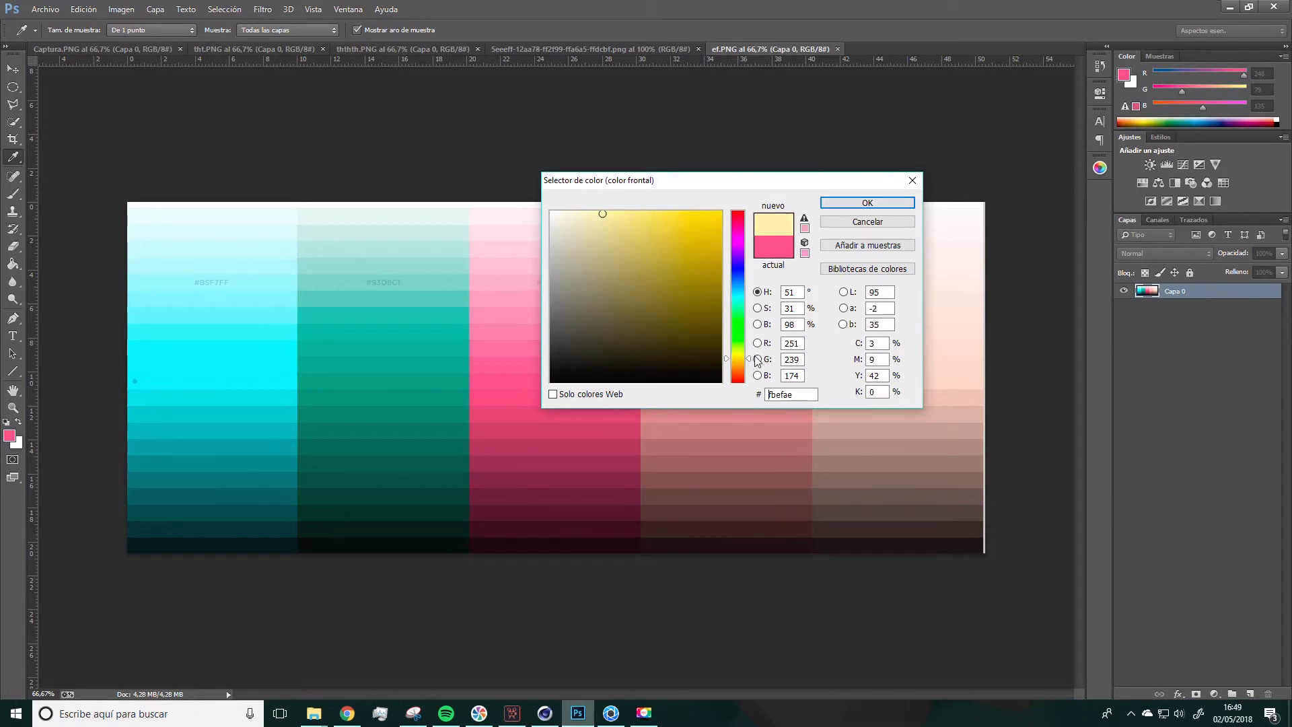
pyautogui.moveTo(809, 181); pyautogui.dragTo(0, 149)
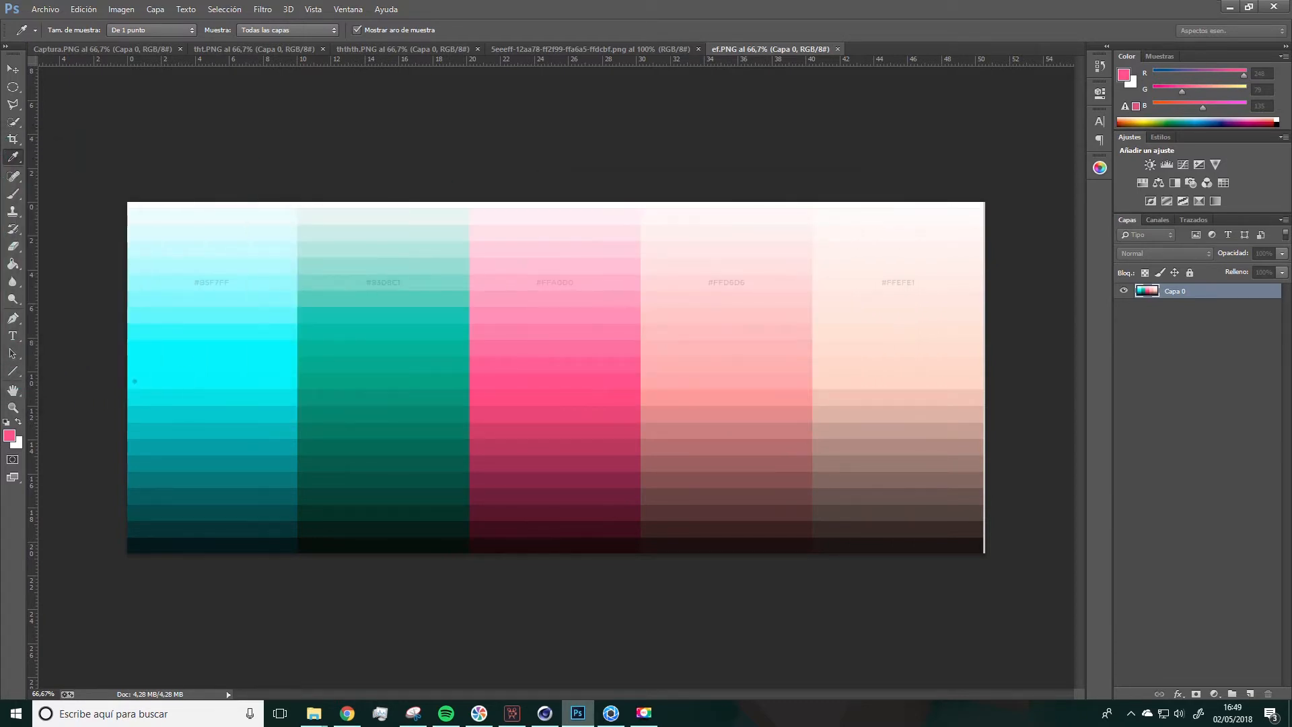
# Switch to KeyShot and set the round window's Paint Matte Yellow color to red 251, green 239, blue 174
pyautogui.click(612, 715)
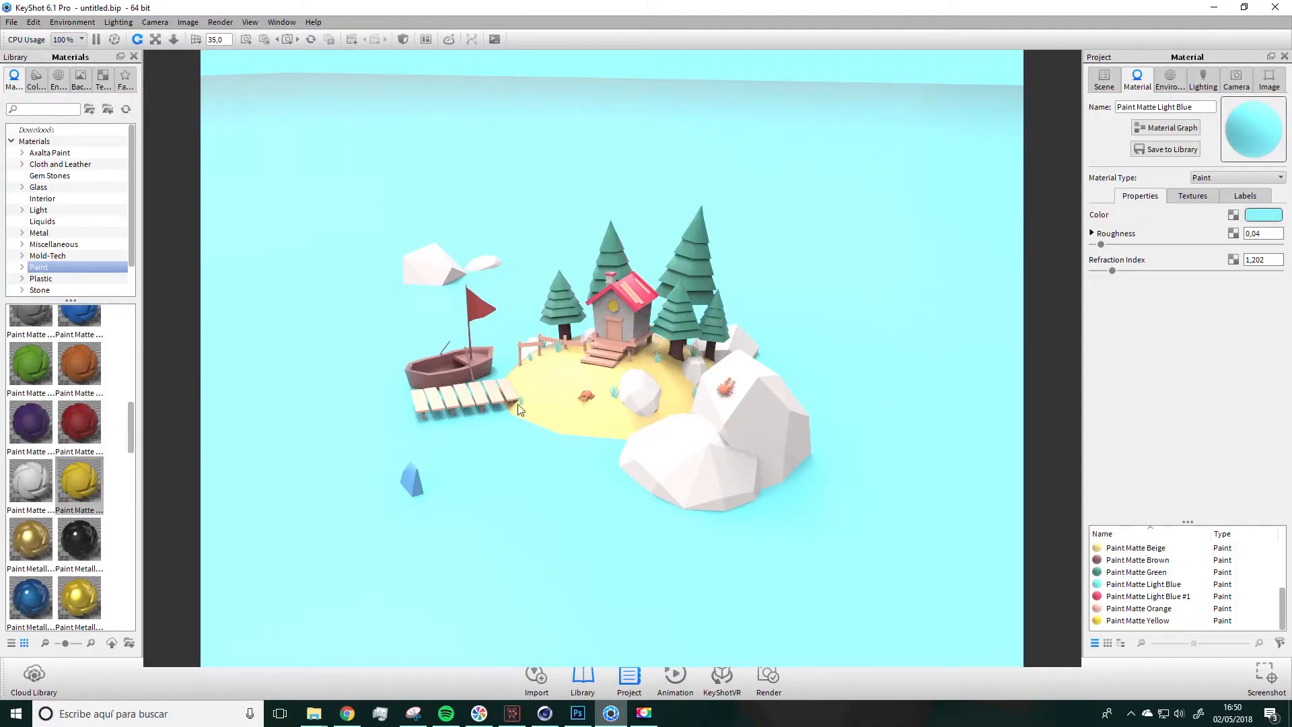
pyautogui.doubleClick(614, 304)
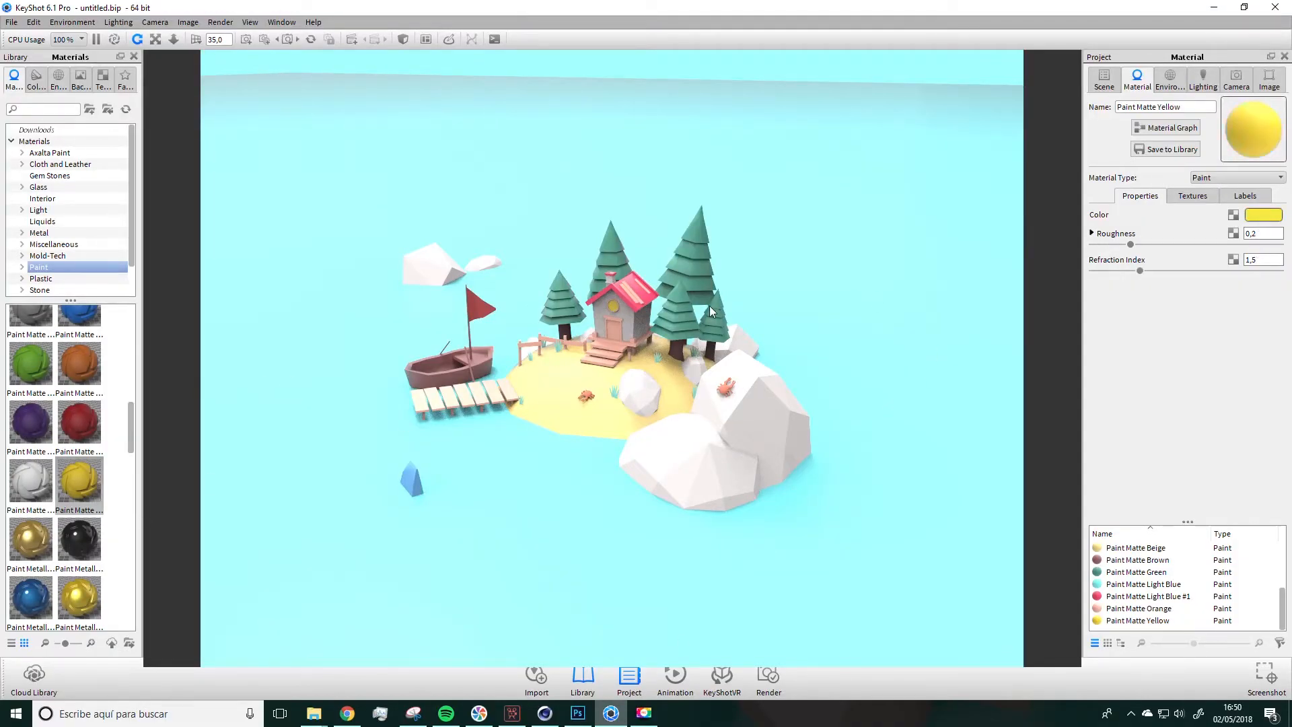
pyautogui.click(1263, 215)
pyautogui.click(1234, 193)
pyautogui.moveTo(1240, 193); pyautogui.dragTo(1194, 194)
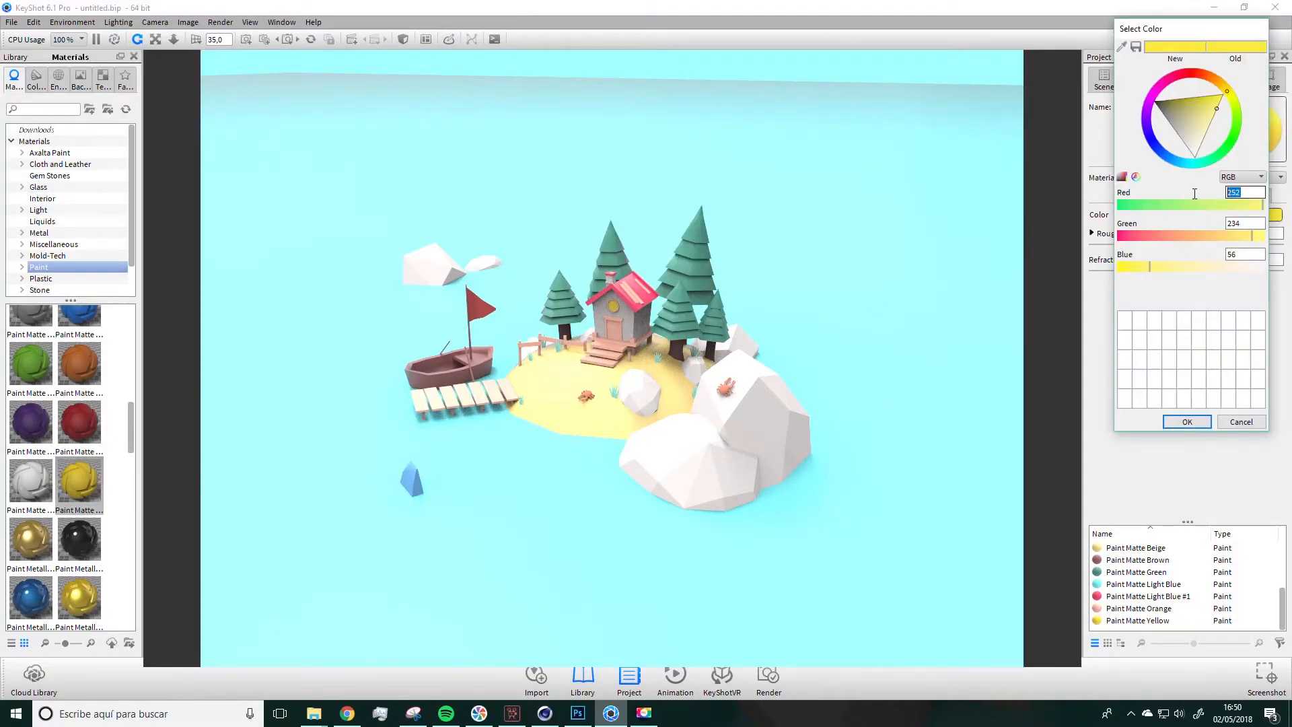
pyautogui.write('2')
pyautogui.write('239')
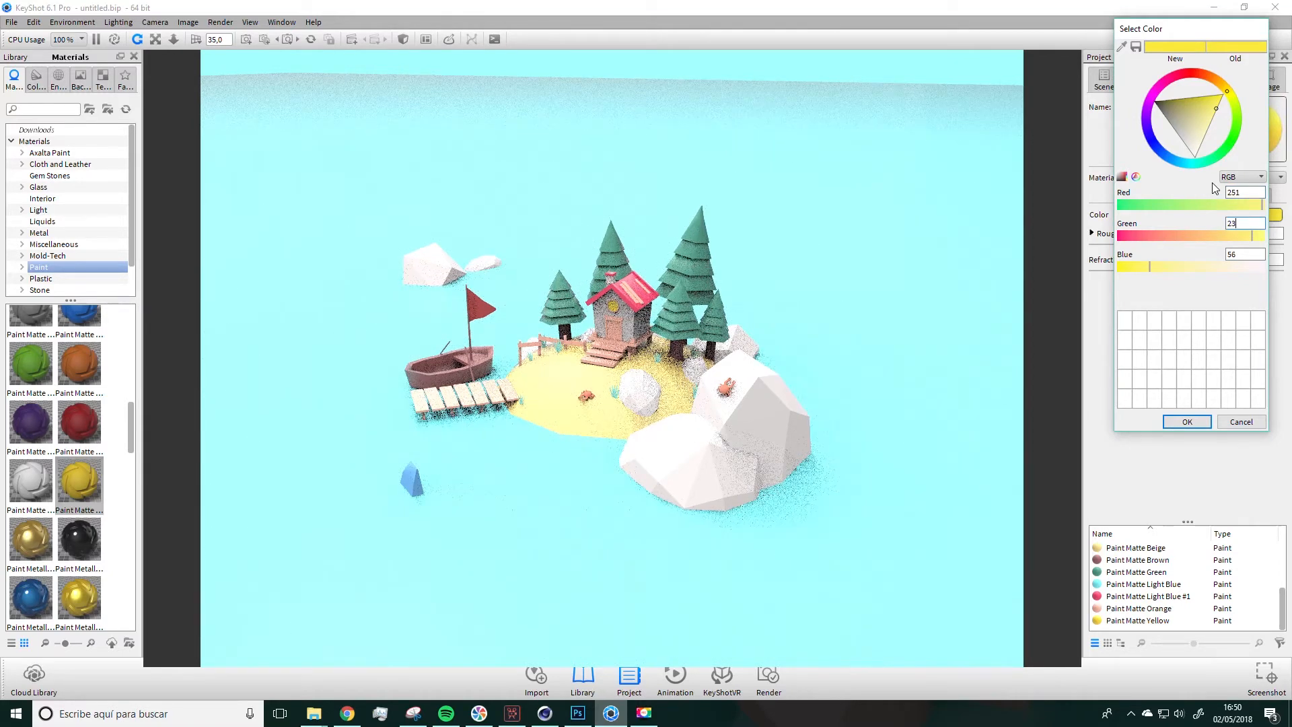
pyautogui.press('Tab')
pyautogui.write('174')
pyautogui.click(1186, 421)
pyautogui.scroll(4, 567, 378)
pyautogui.moveTo(572, 381); pyautogui.dragTo(665, 465)
pyautogui.moveTo(664, 465); pyautogui.dragTo(651, 399, button='middle')
pyautogui.moveTo(651, 399); pyautogui.dragTo(623, 370)
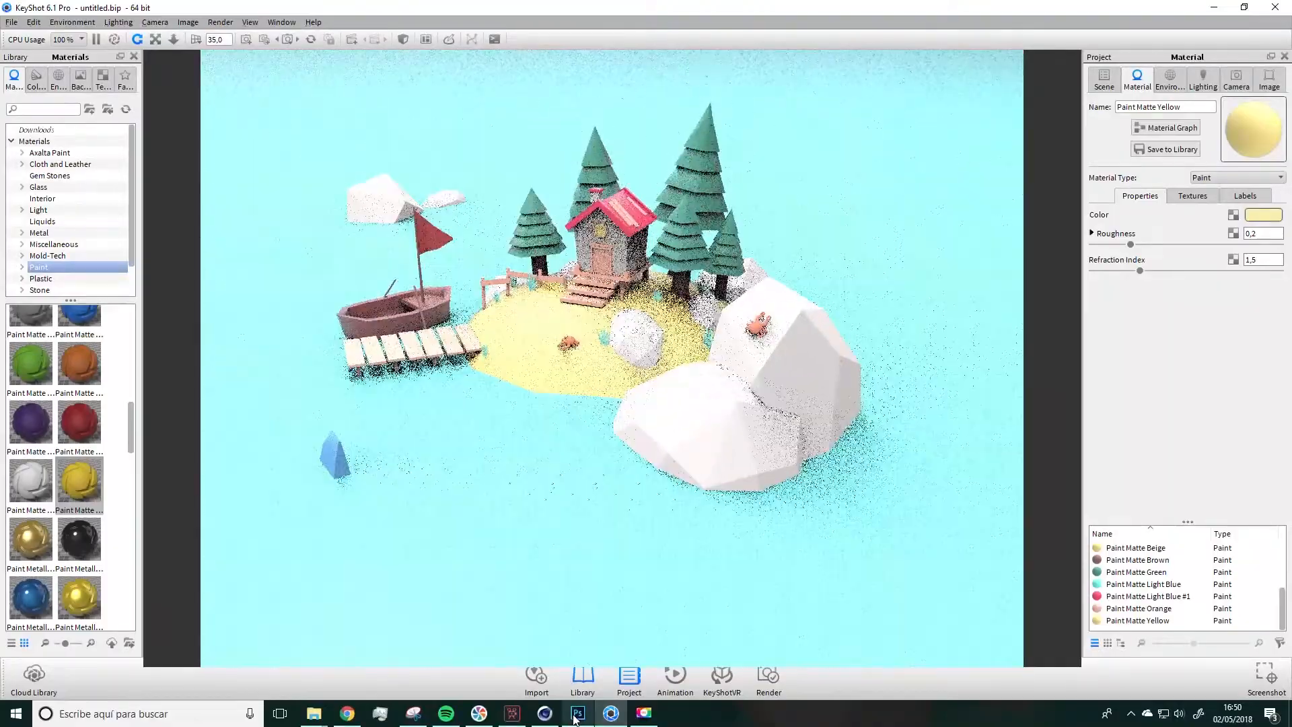
pyautogui.click(577, 712)
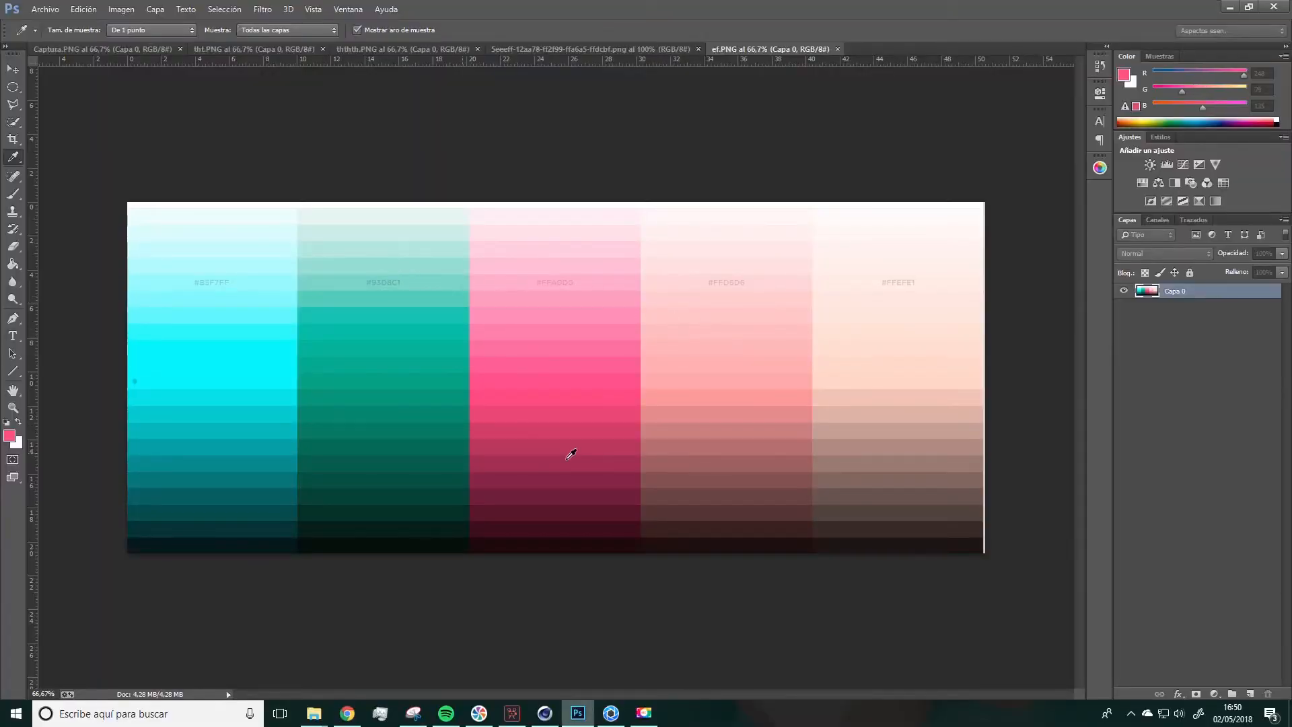
pyautogui.click(610, 713)
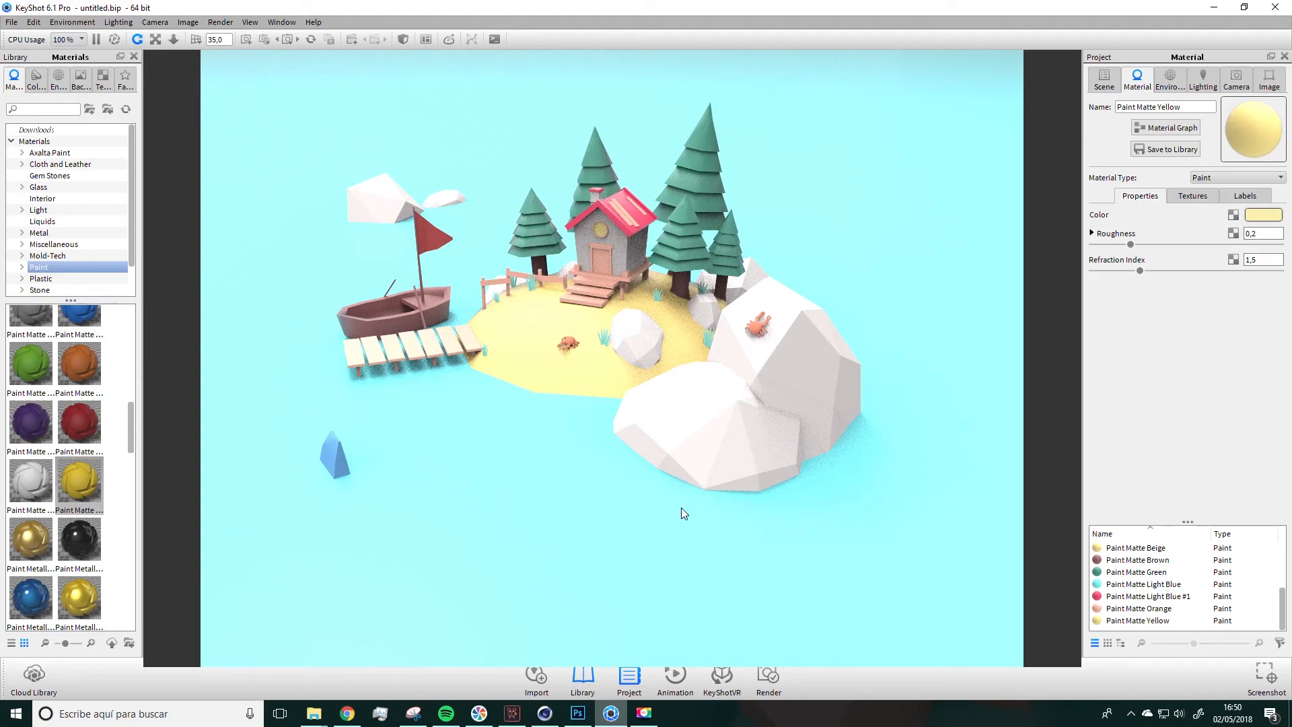
pyautogui.moveTo(670, 506); pyautogui.dragTo(662, 277)
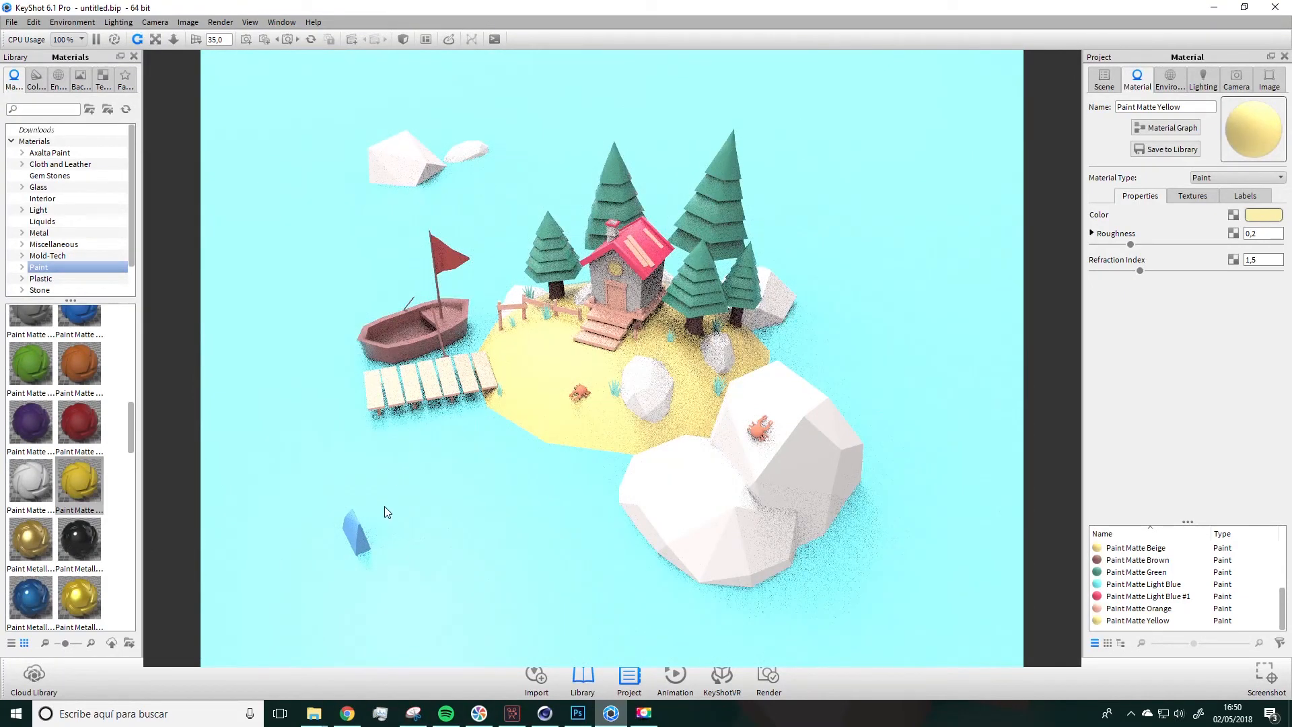